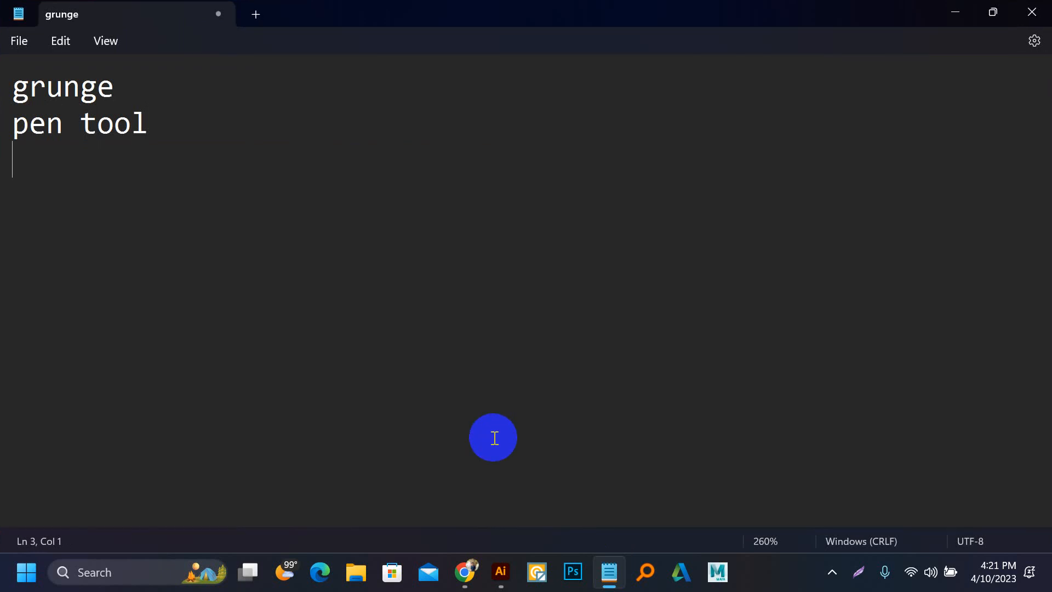
Step: Switch to Chrome and run a Google Images search for "grunge" in a new tab
click(503, 563)
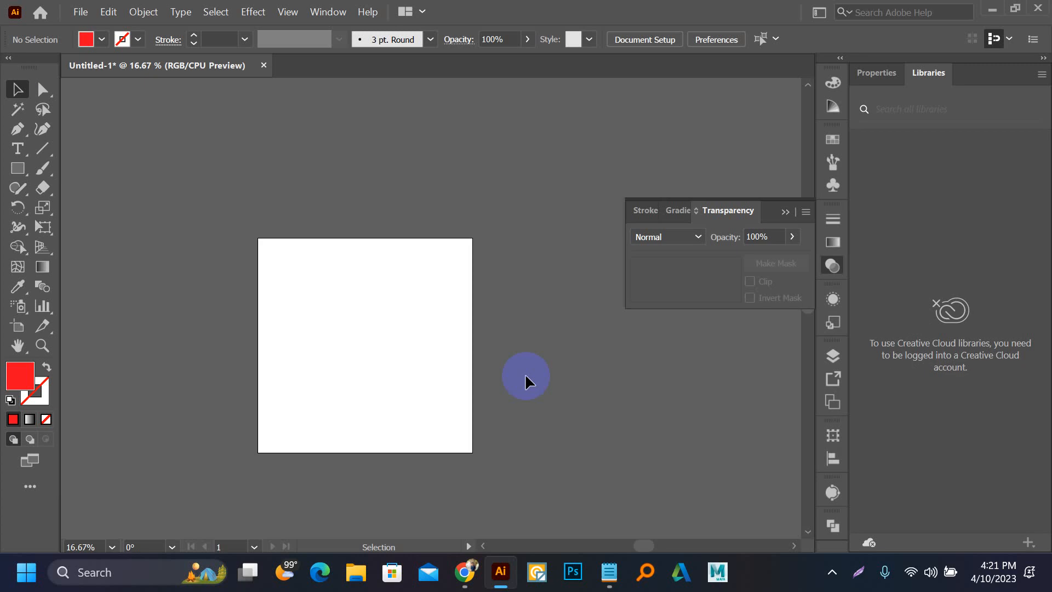
click(469, 434)
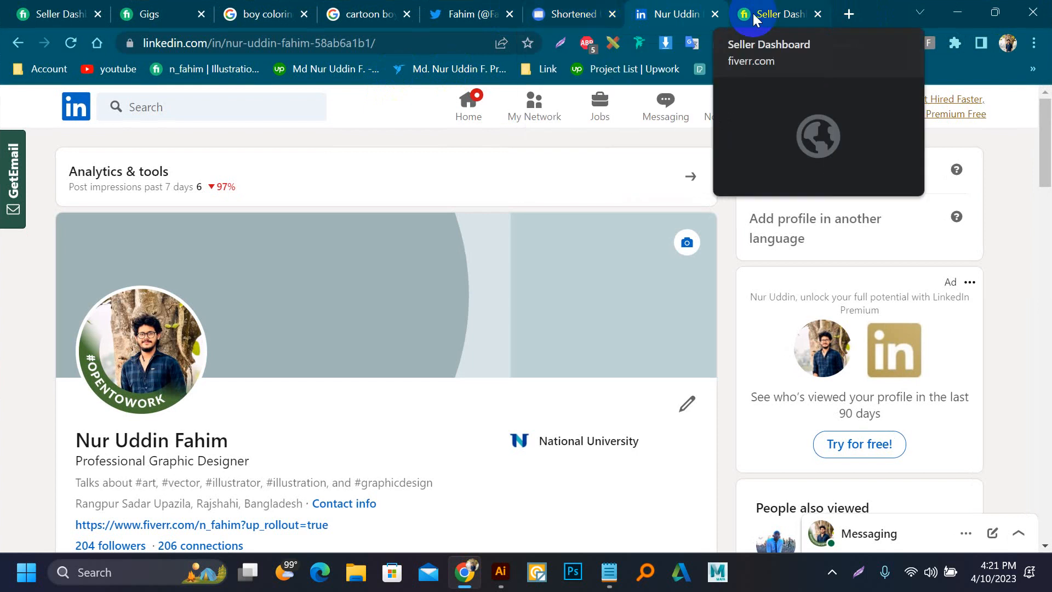
click(850, 14)
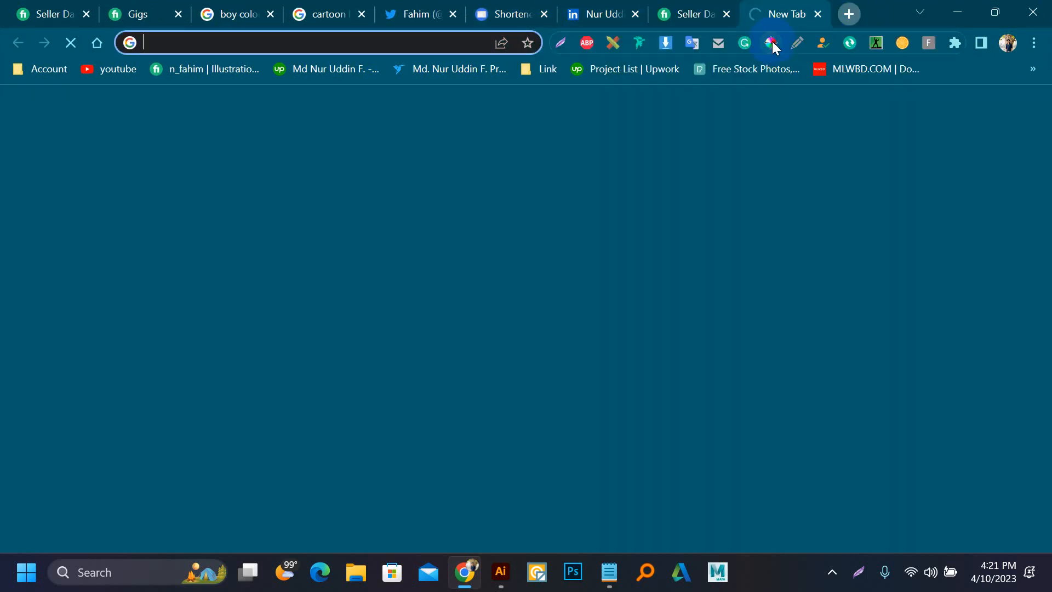
text(g)
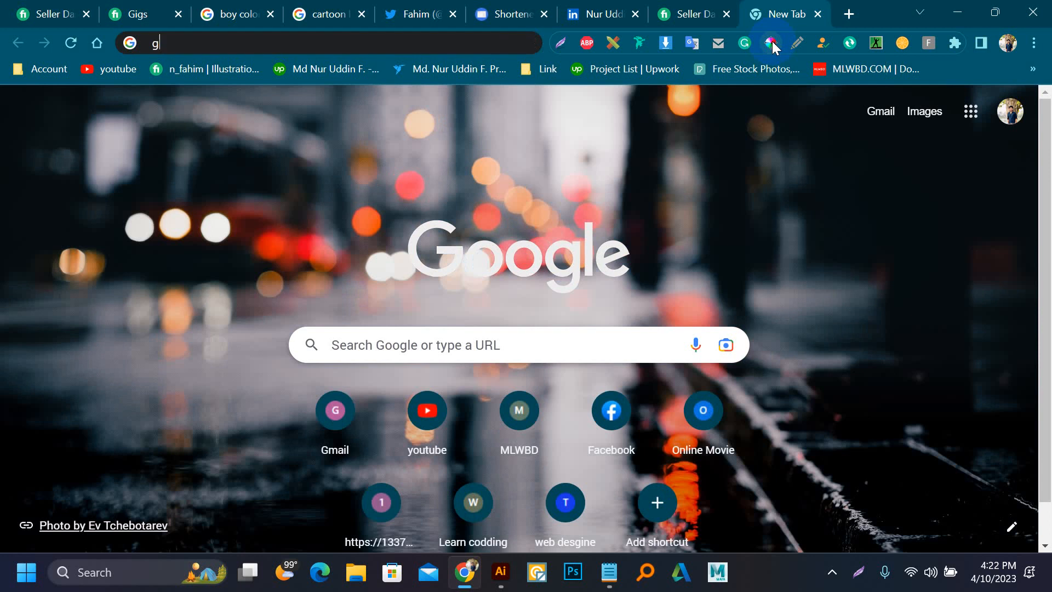
text(run)
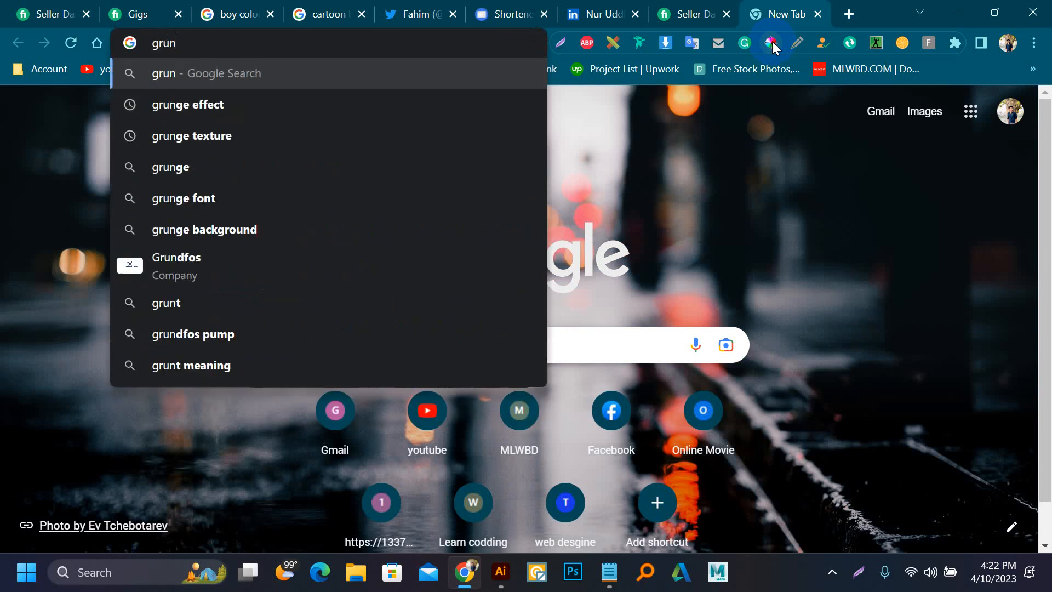
text(fge)
key(Return)
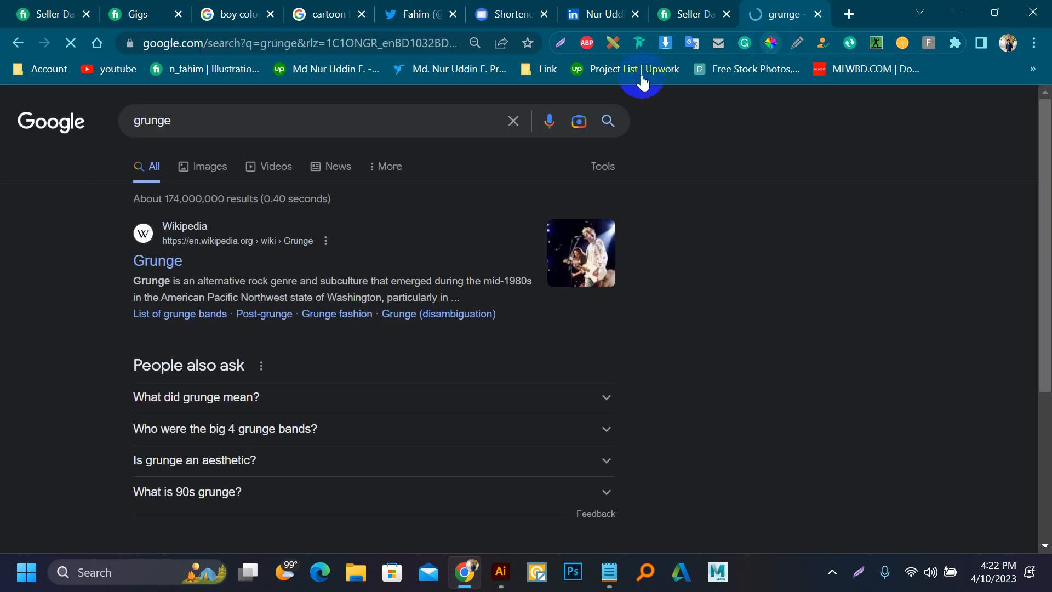
click(203, 167)
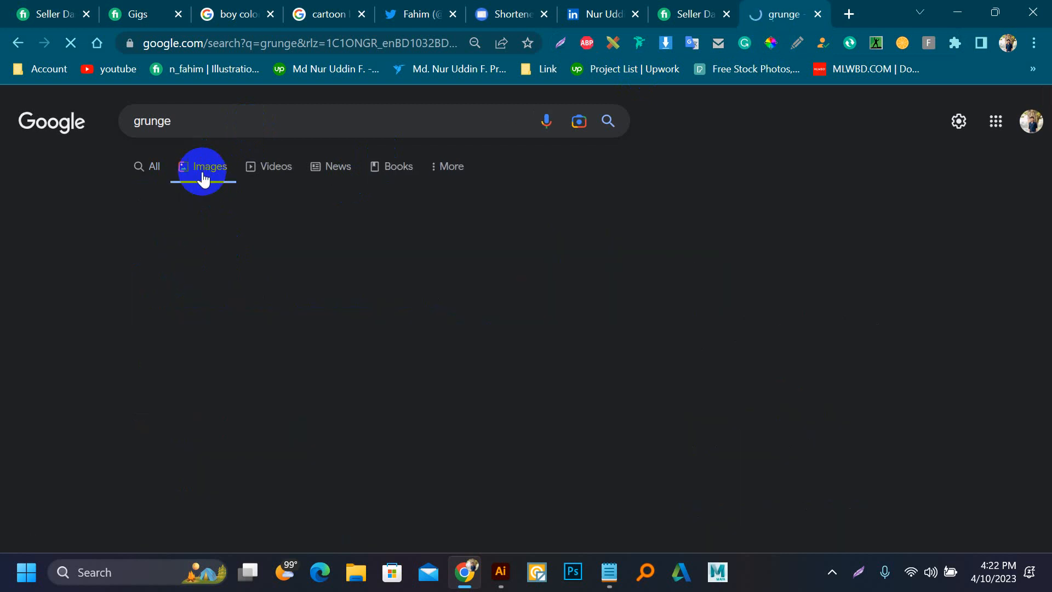
Step: Search Google Images for "grunge coloring page" and preview the Super Coloring grunge line pattern
click(216, 126)
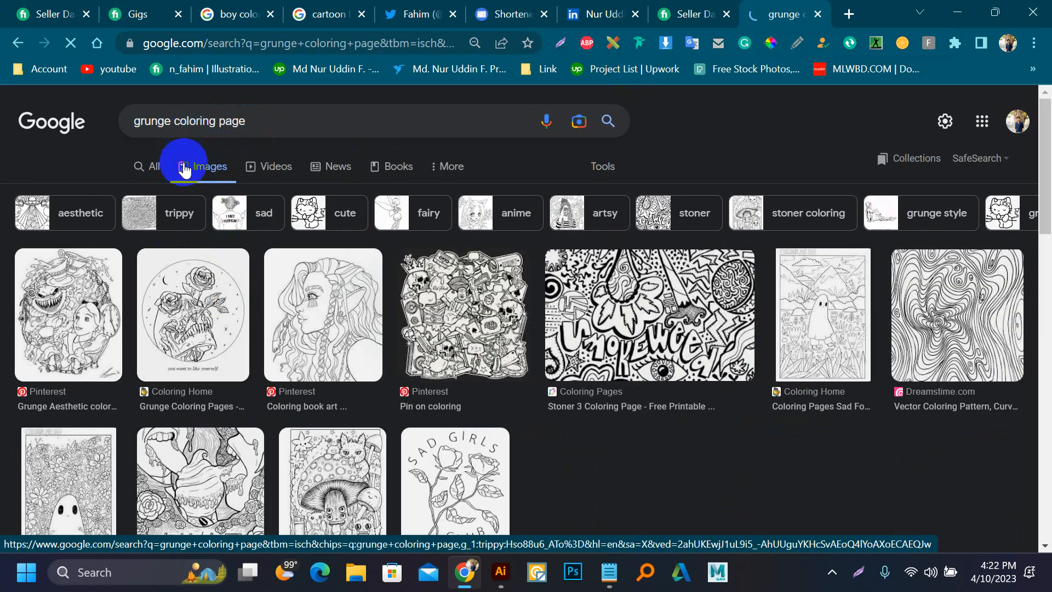
scroll(659, 354, down, 3)
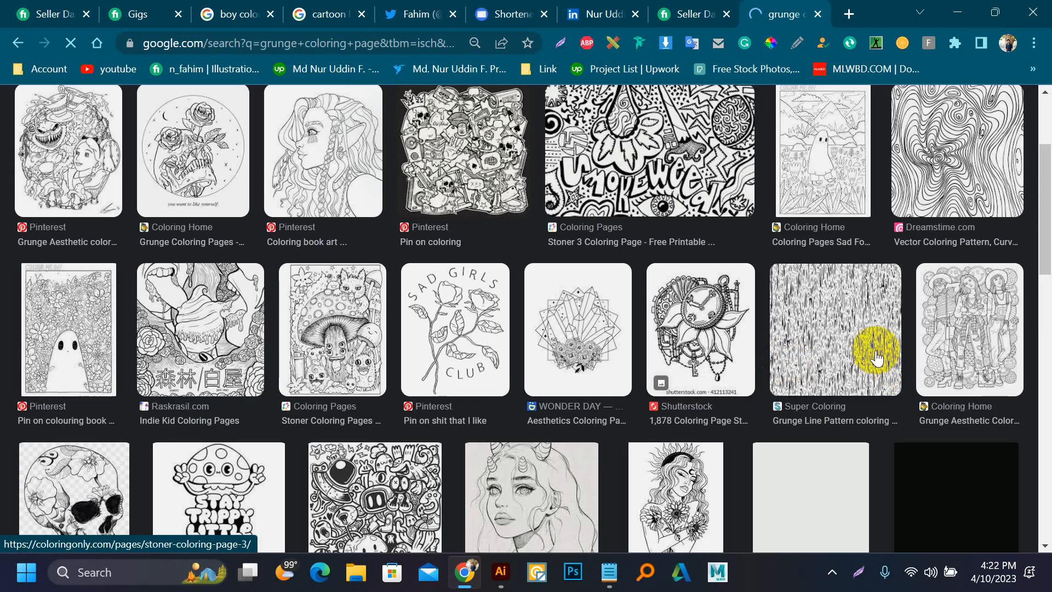
click(799, 343)
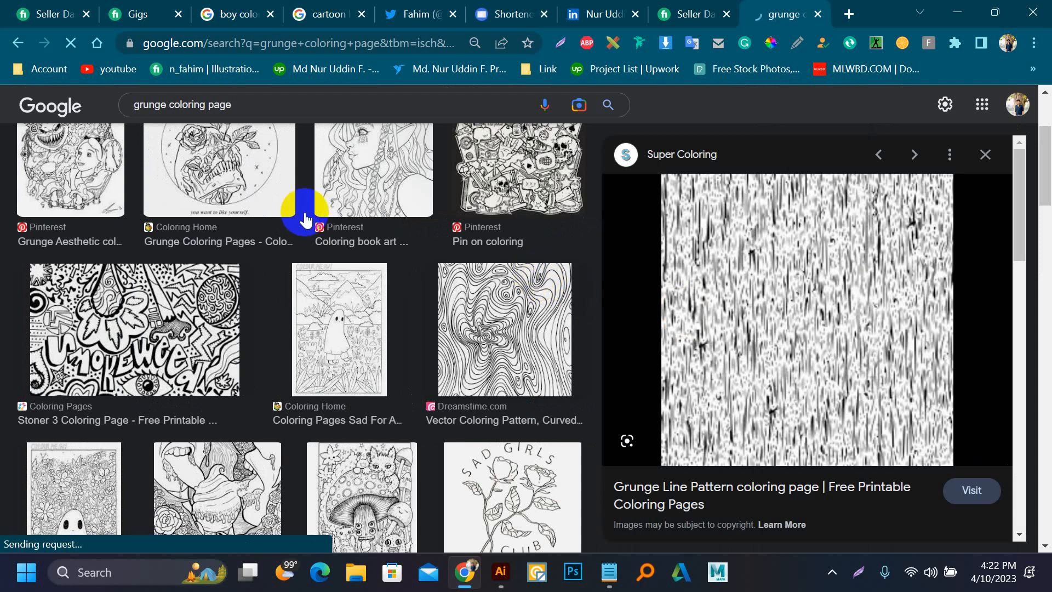
Step: Refine the image search to "grunge effect coloring page" and look through the results
click(170, 101)
text(ef)
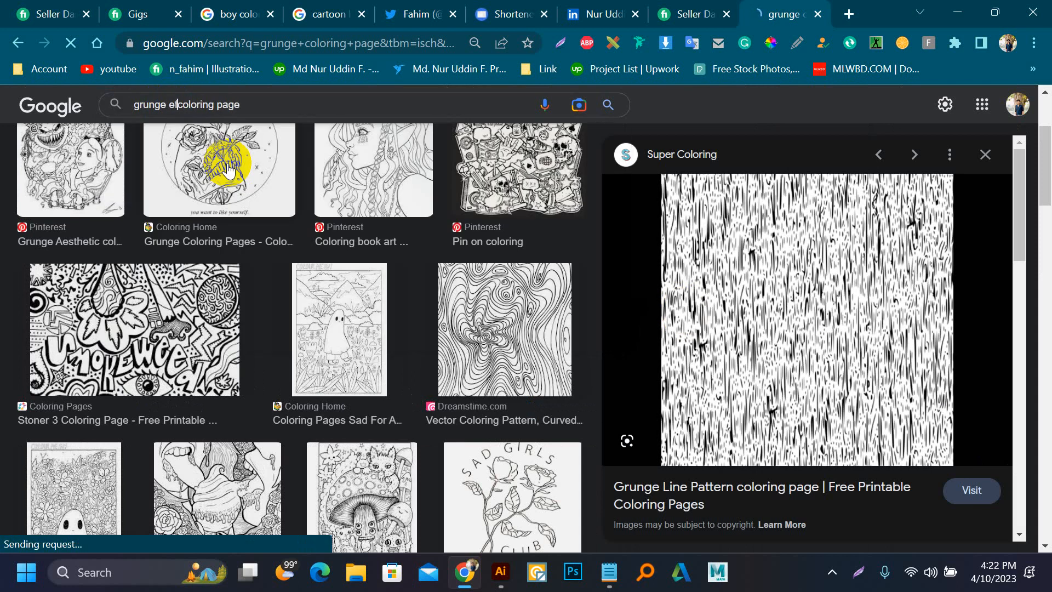
text(fect)
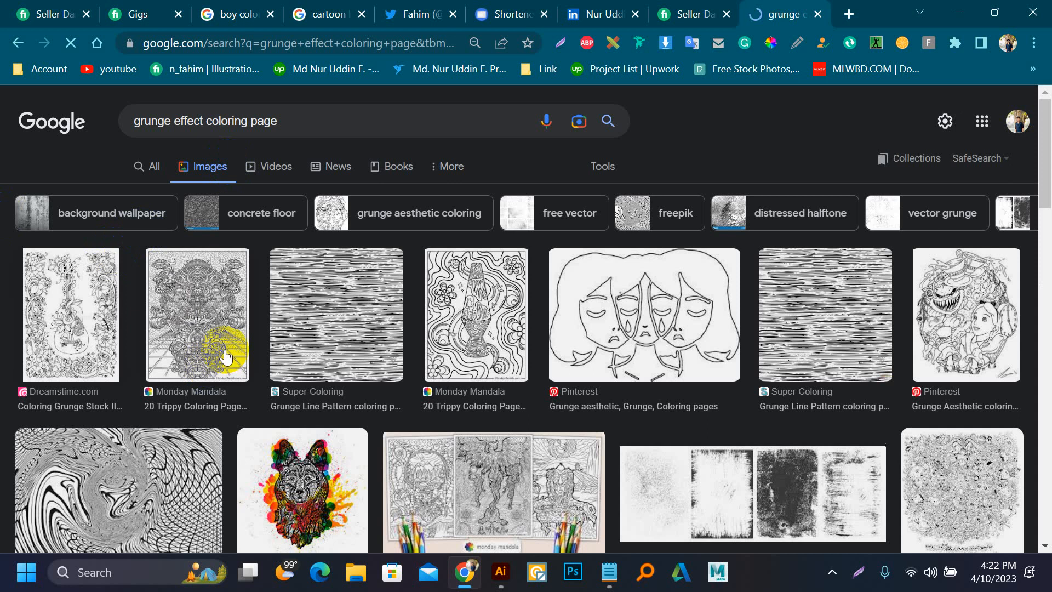
scroll(143, 317, down, 4)
scroll(143, 317, down, 4)
scroll(144, 317, up, 8)
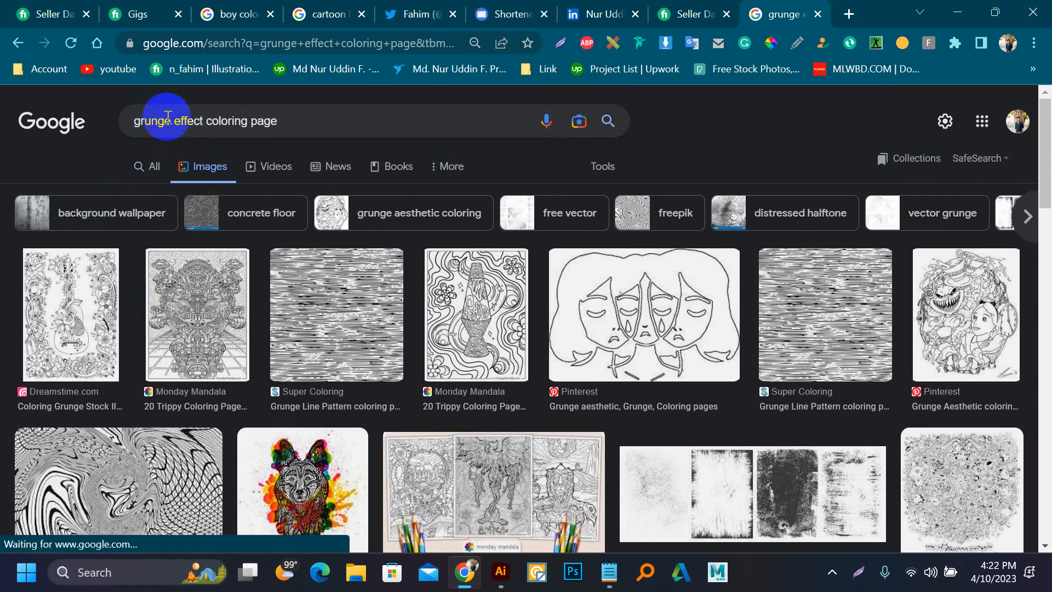
Step: Replace "grunge" with "texture" in the image search and shorten the query to "texture effect"
drag(169, 121, 124, 114)
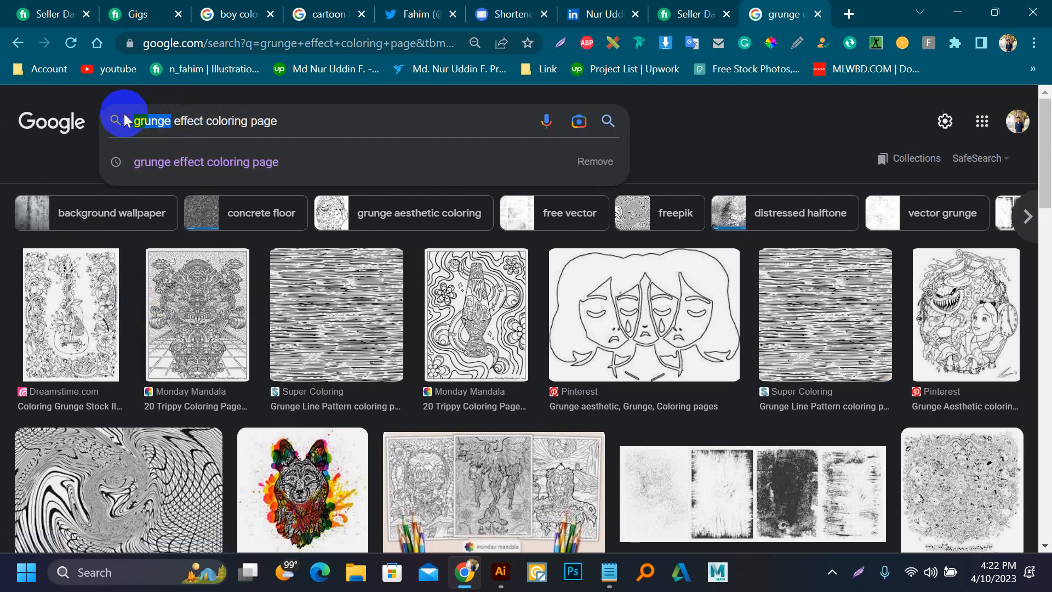
text(texture)
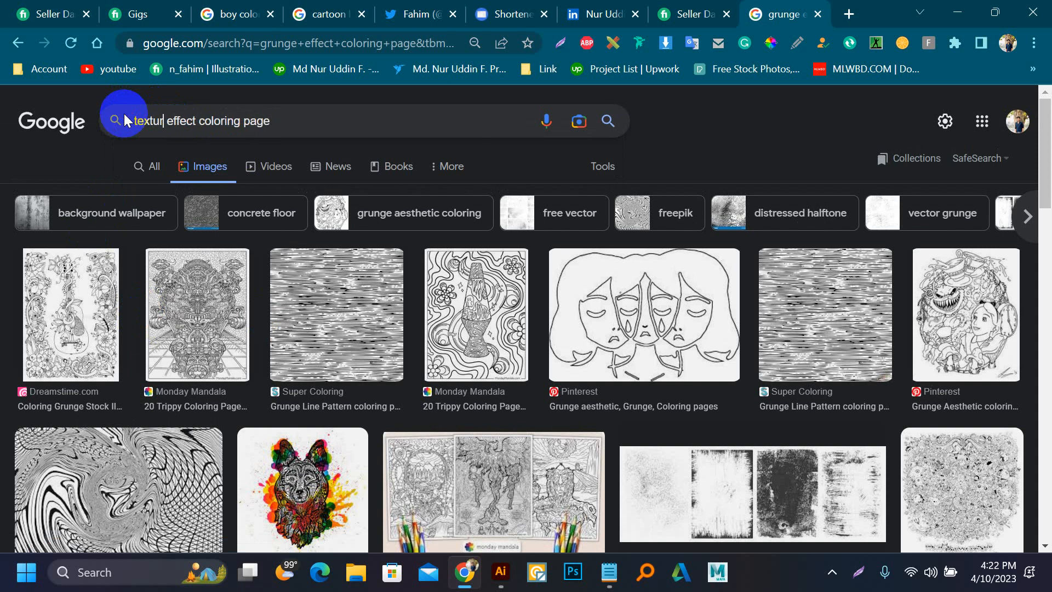
key(Return)
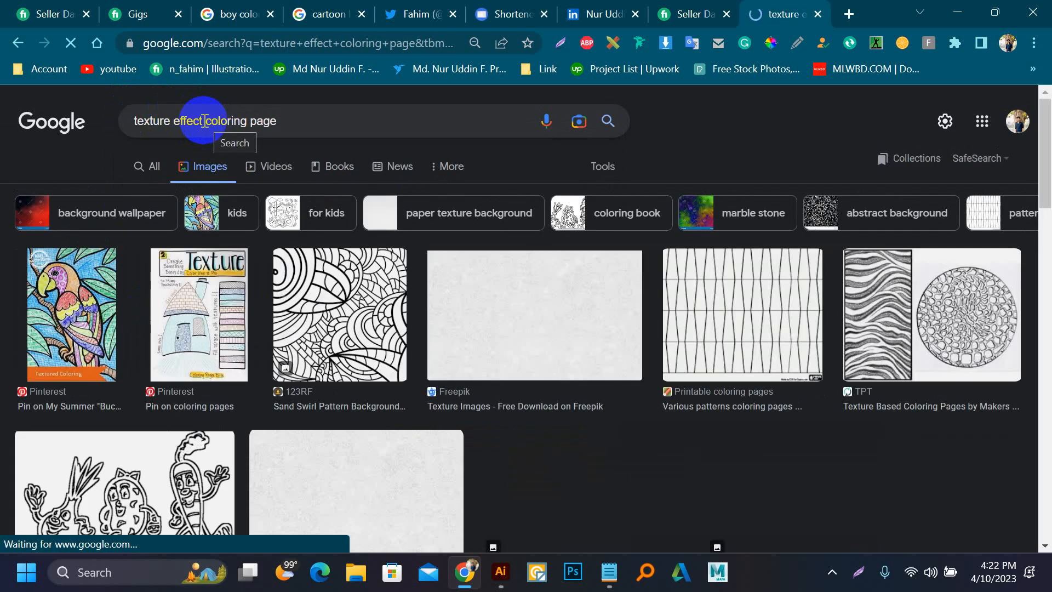
drag(205, 120, 344, 129)
key(BackSpace)
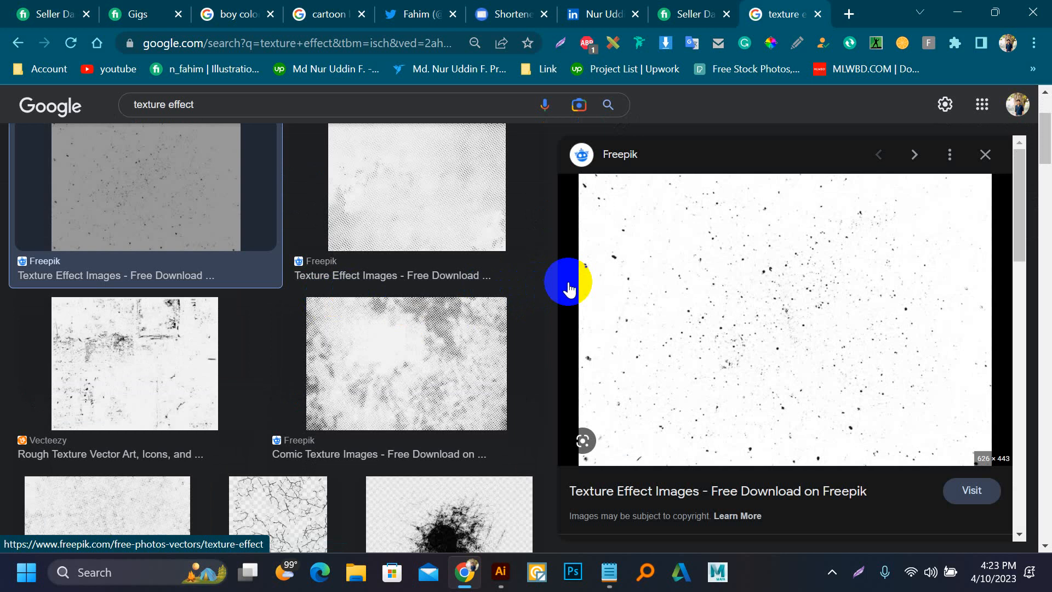
Step: Browse the texture effect images and preview the Shutterstock dotted texture and the Alamy black speckled grunge texture
scroll(176, 404, down, 8)
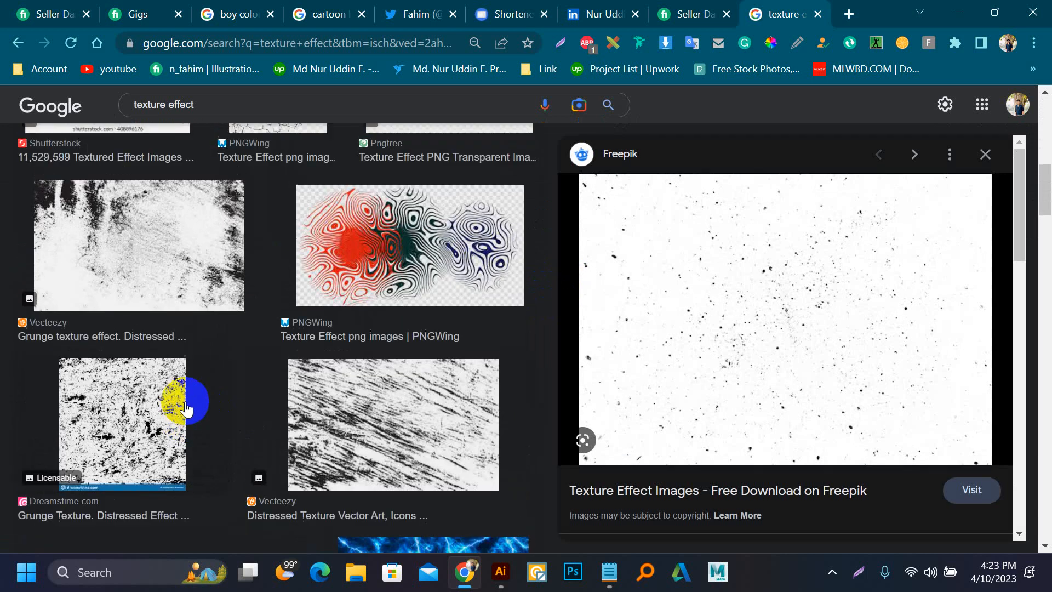
scroll(111, 310, up, 3)
click(104, 260)
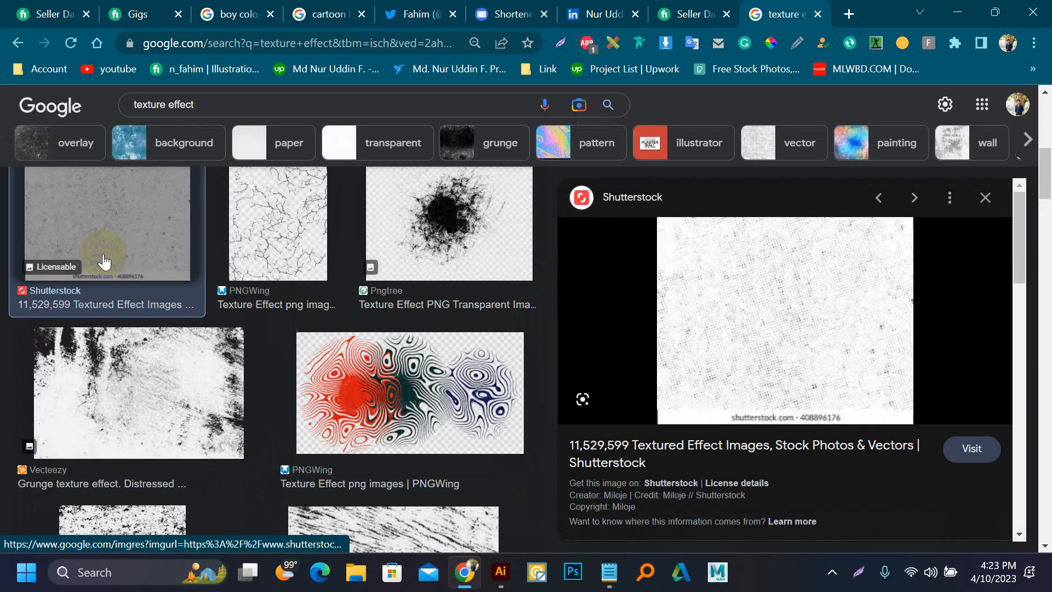
scroll(104, 260, down, 12)
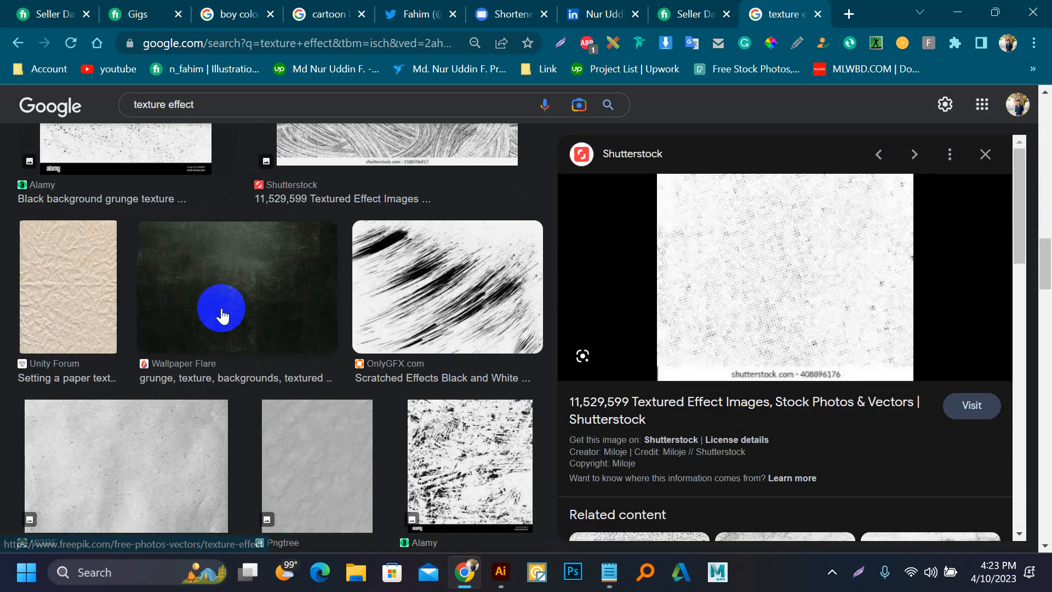
scroll(219, 310, up, 1)
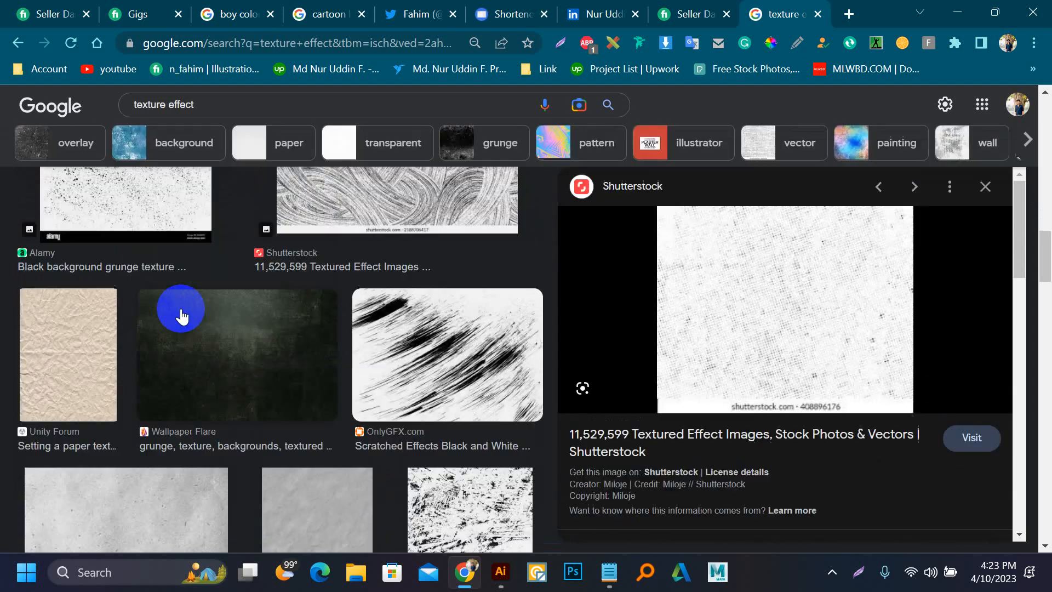
scroll(181, 315, up, 2)
click(127, 252)
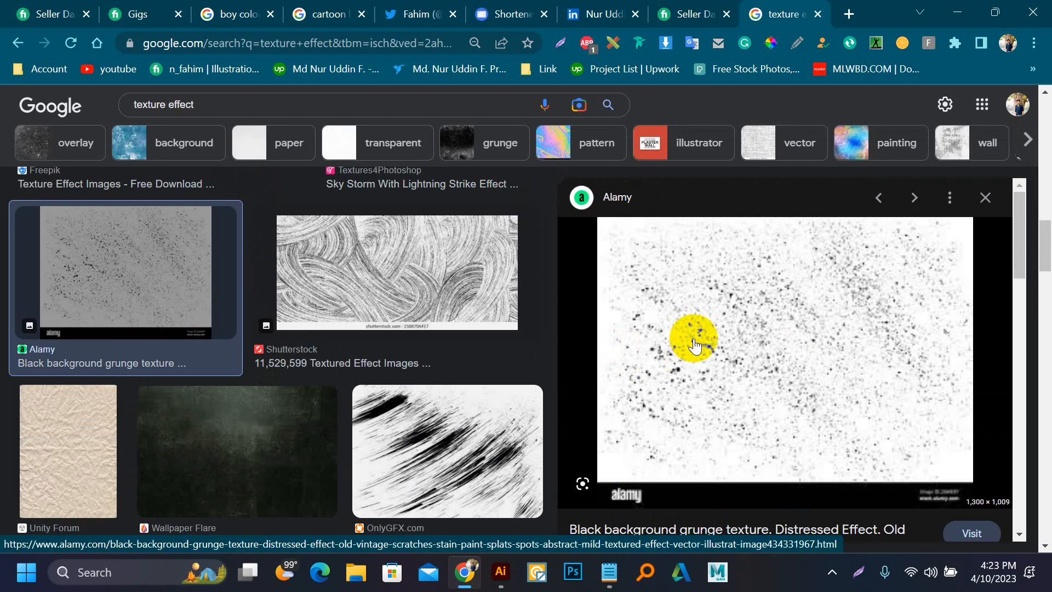
Step: Compare further grunge textures by previewing the Dreamstime rough denim, Adobe Stock dusty overlay and PIXTA distressed effect images
scroll(550, 353, down, 8)
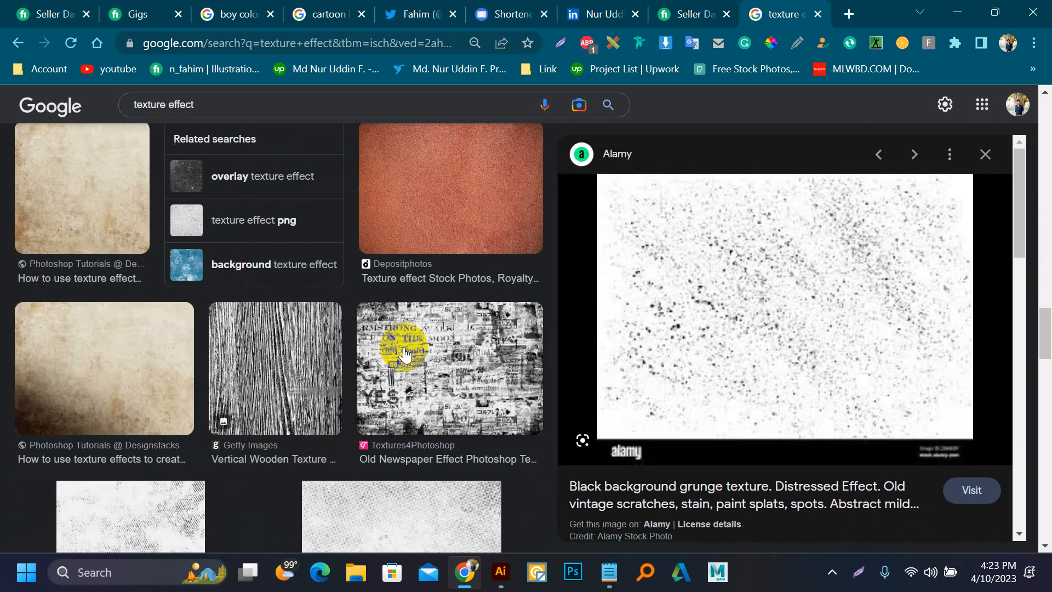
scroll(405, 356, up, 5)
click(410, 351)
scroll(134, 364, down, 12)
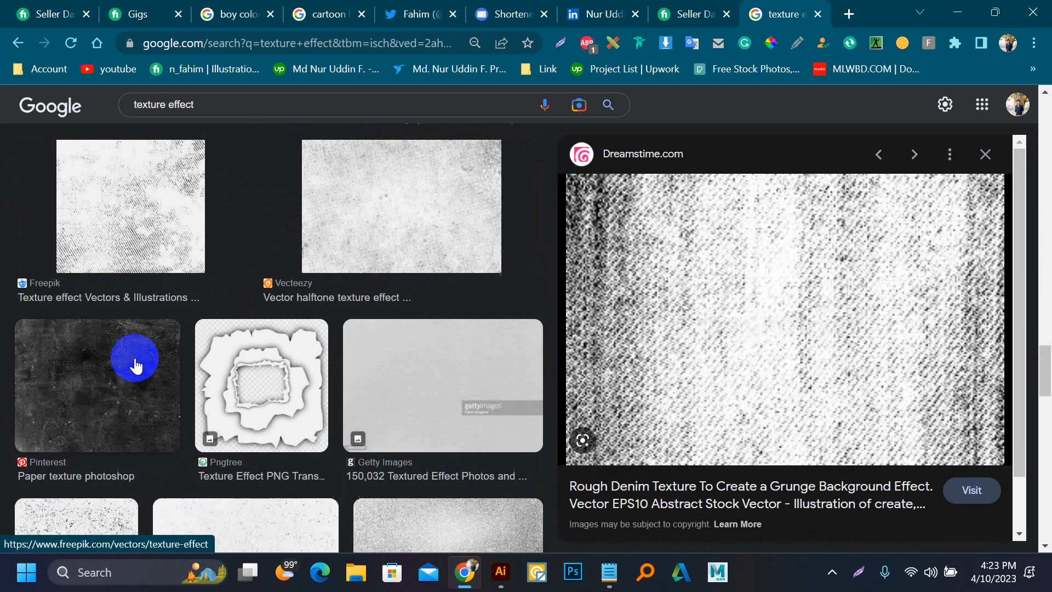
scroll(132, 362, down, 6)
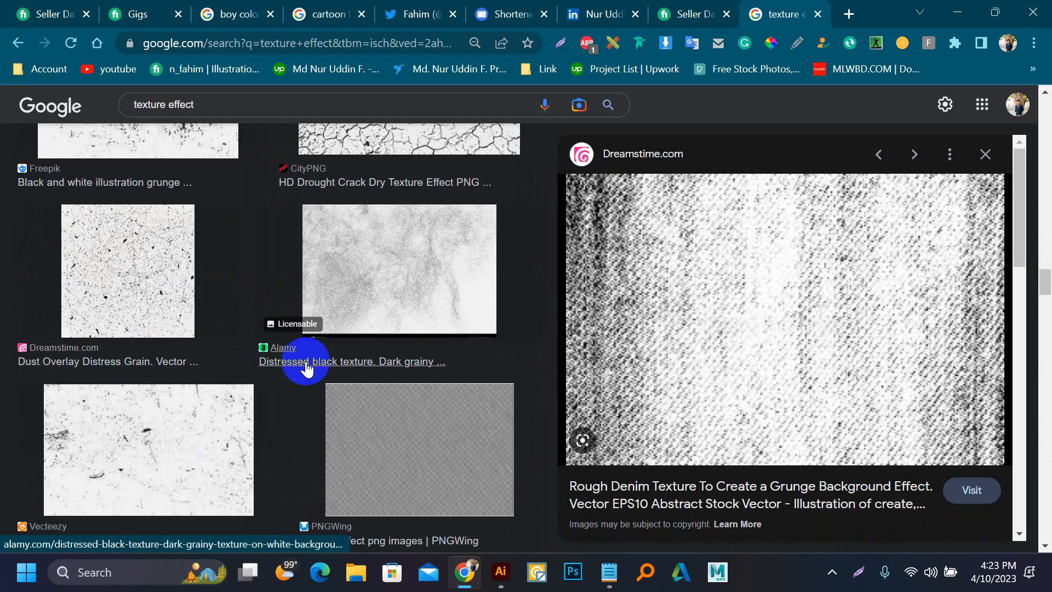
scroll(305, 371, down, 3)
scroll(296, 362, down, 10)
click(419, 168)
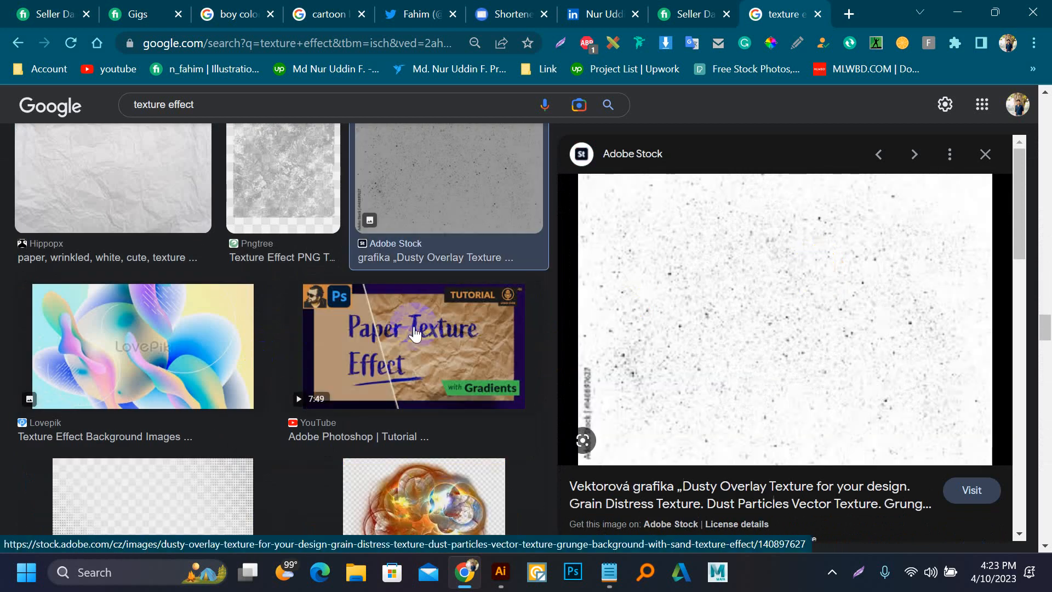
scroll(293, 356, down, 10)
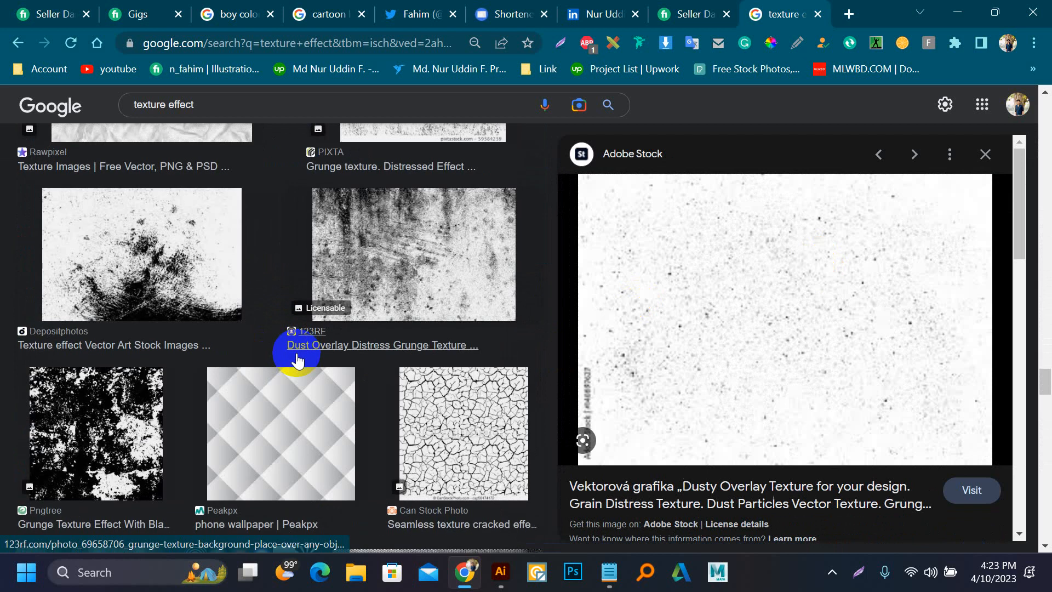
scroll(294, 356, up, 6)
click(385, 365)
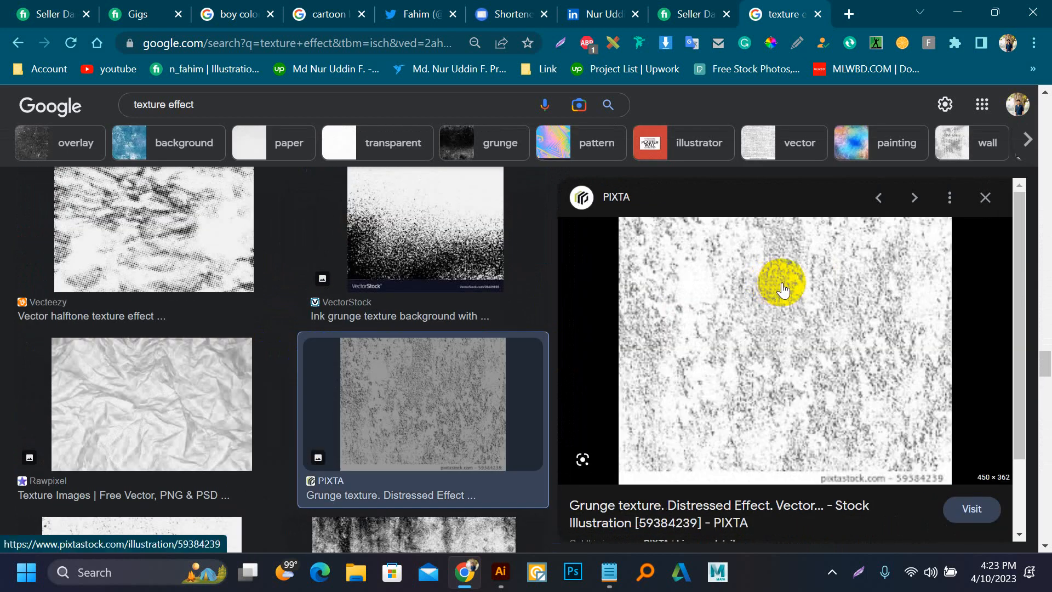
scroll(115, 331, down, 10)
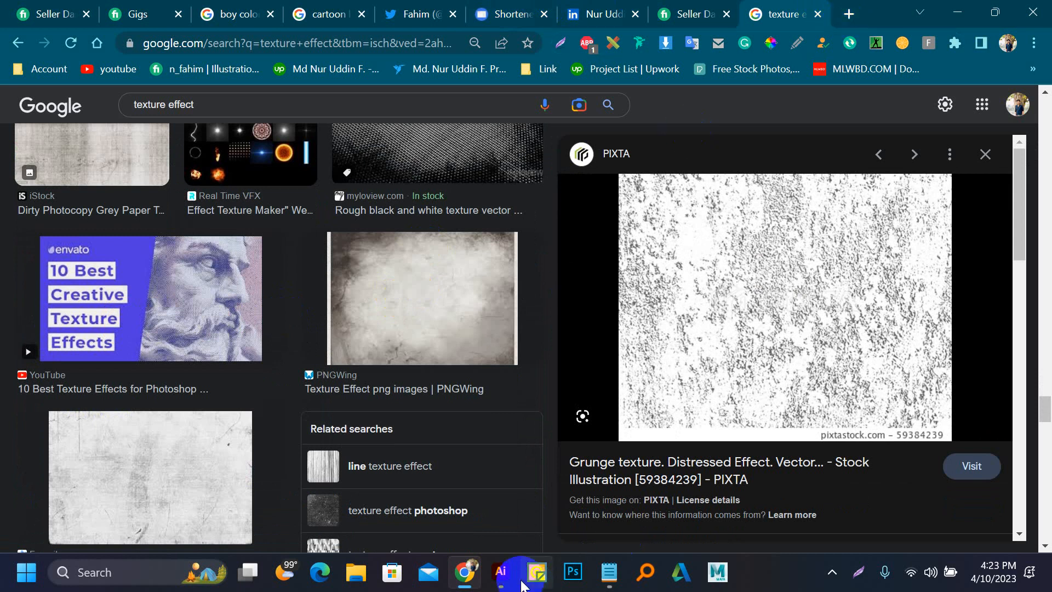
click(495, 581)
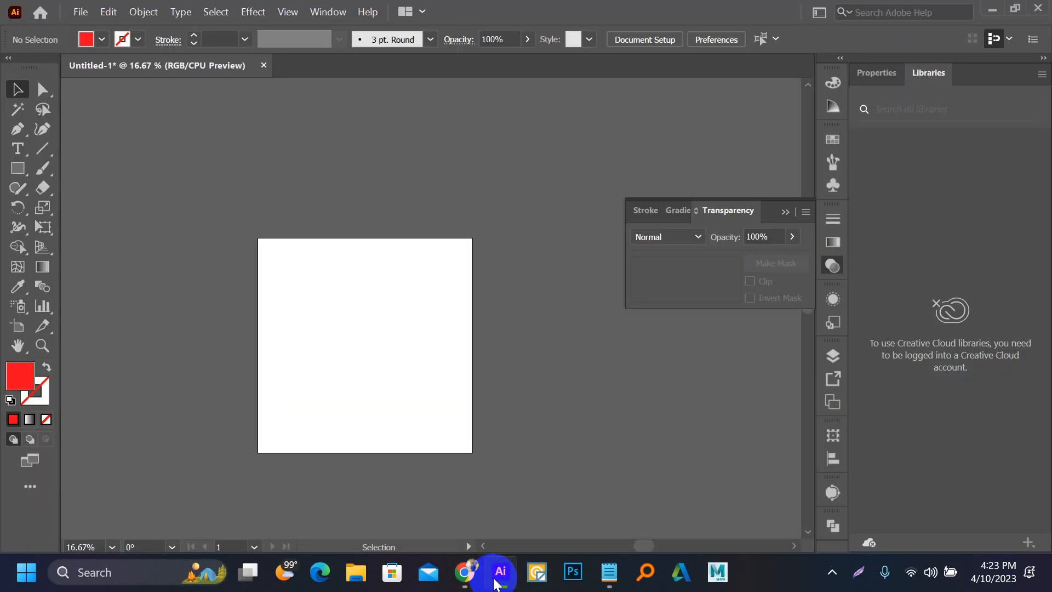
click(500, 575)
click(655, 159)
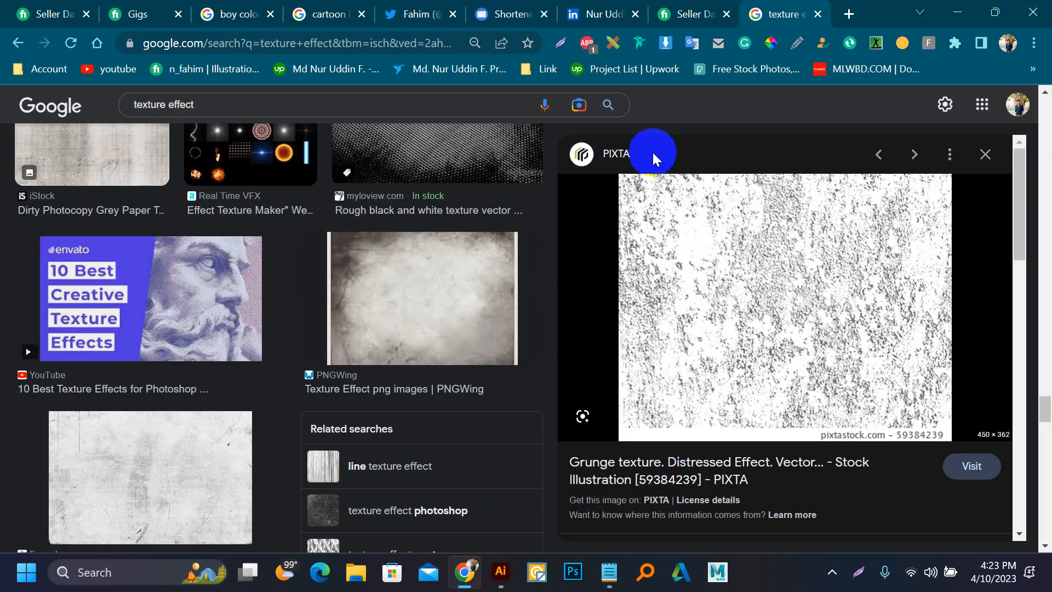
Step: Search Google for "frepik" in a new browser tab and open the Freepik website
click(849, 14)
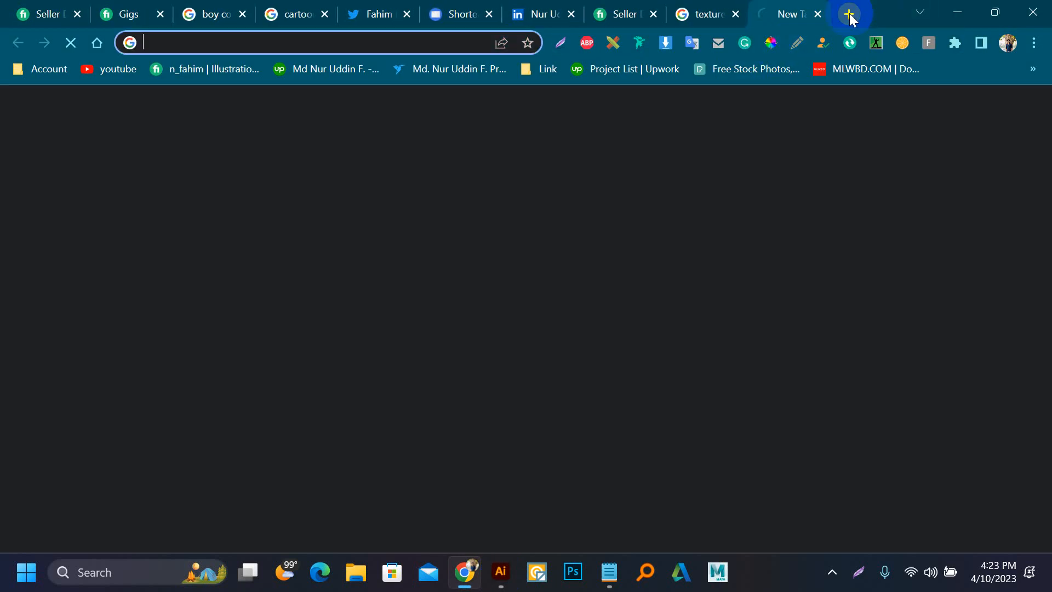
text(fre)
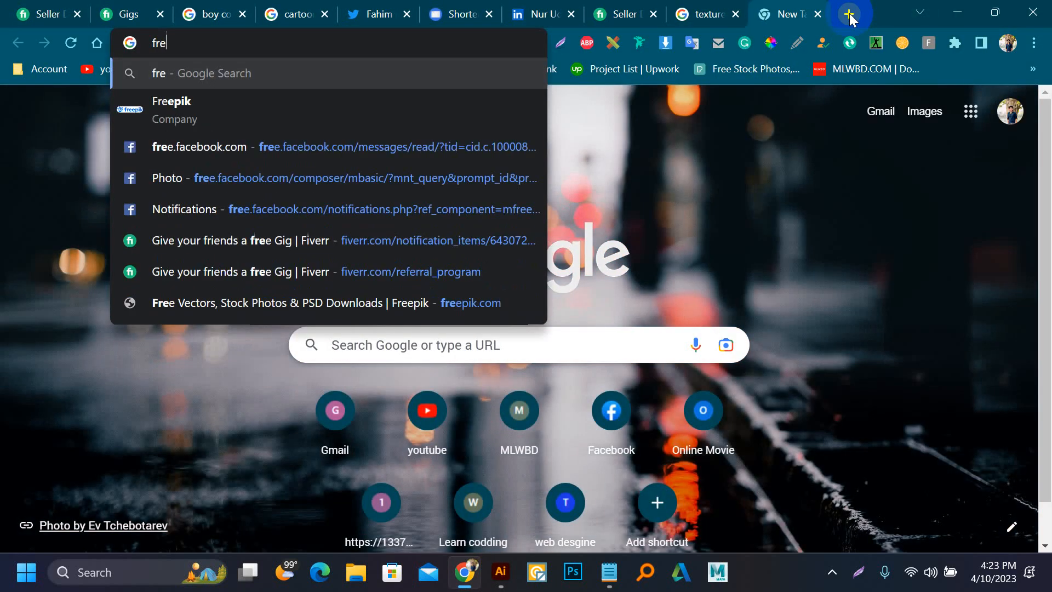
text(pik)
key(Return)
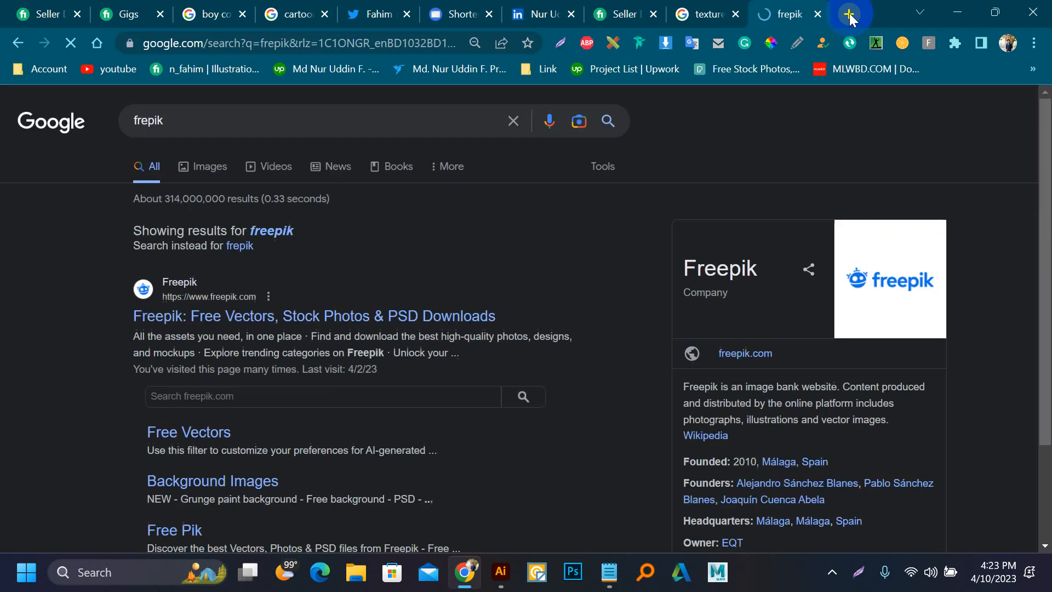
click(200, 316)
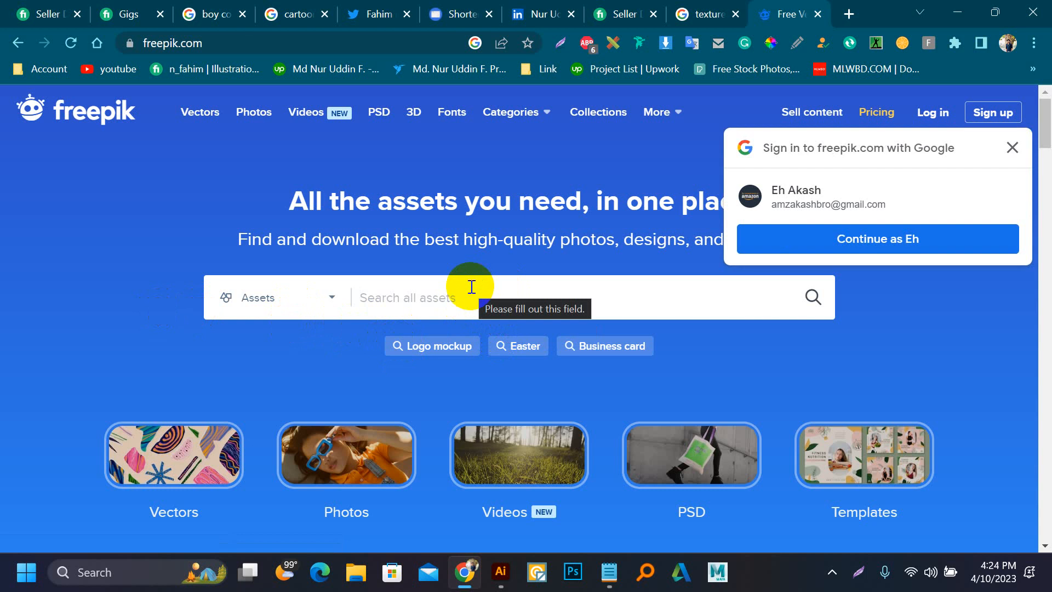
Step: Sign in to Freepik with the suggested Google account and search for "grunge texture"
click(881, 242)
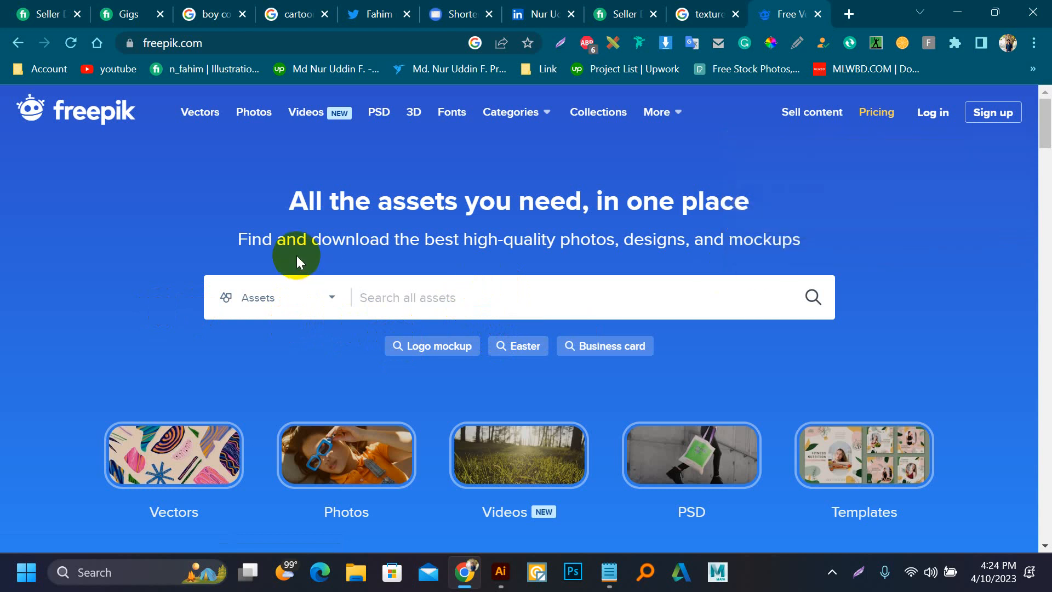
scroll(312, 252, down, 4)
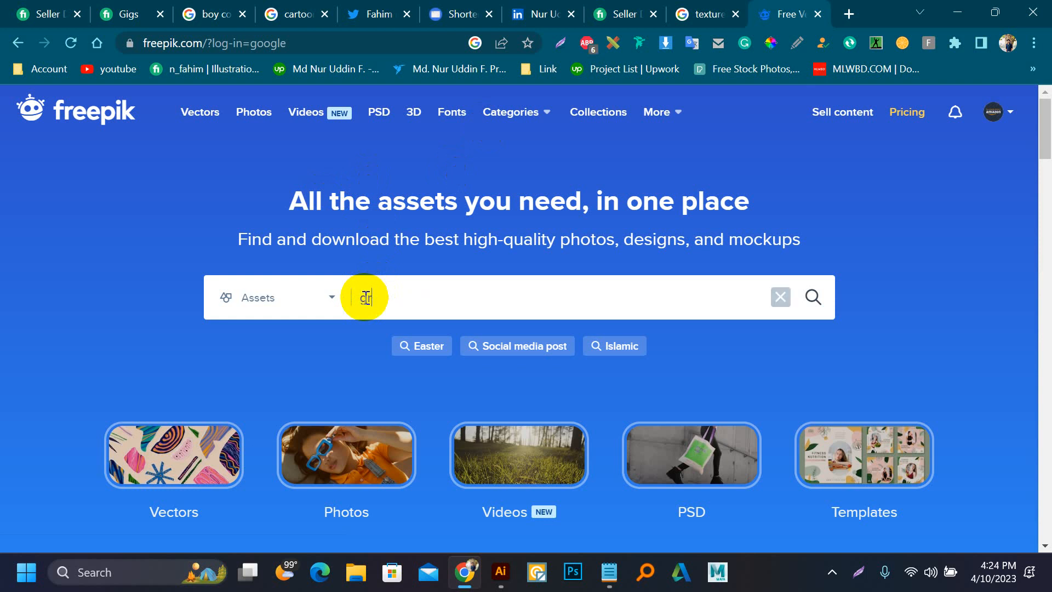
text(nge)
click(347, 371)
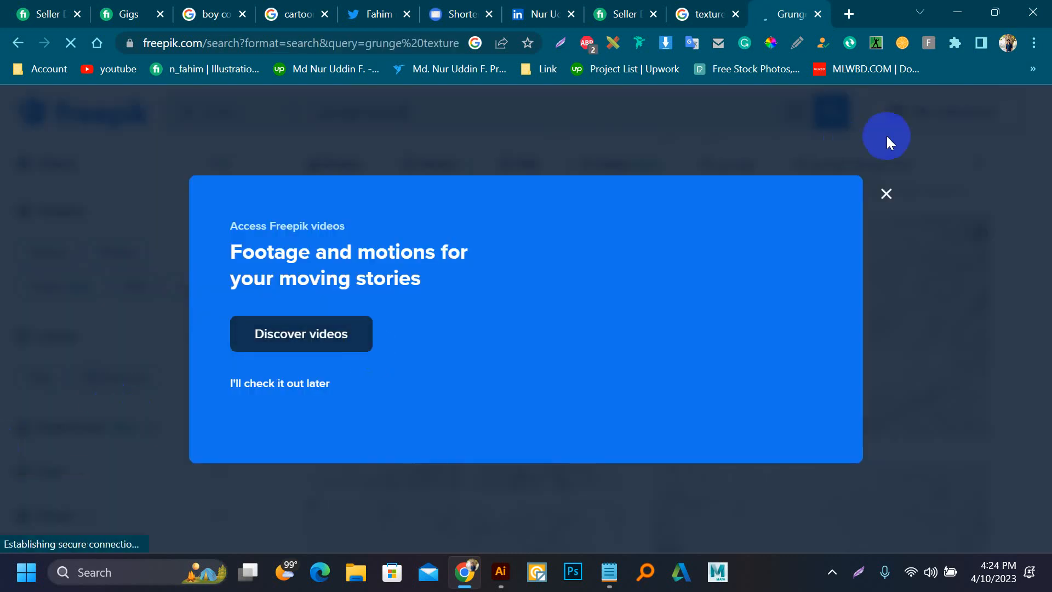
Step: Dismiss the video promotion, limit the results to vectors and open the four-panel black-and-white grunge texture collection
click(883, 198)
click(64, 260)
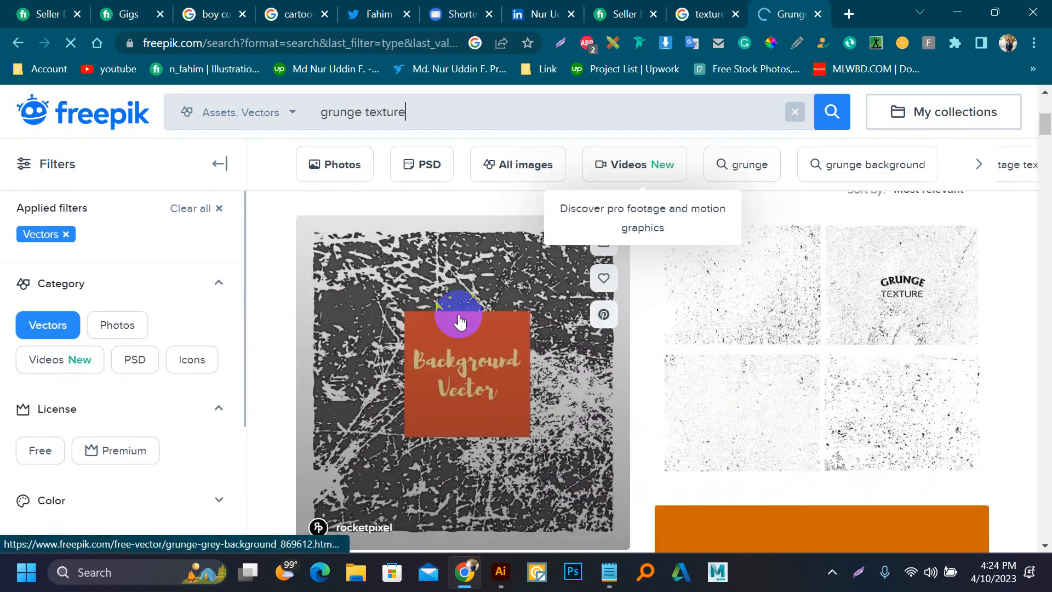
click(848, 315)
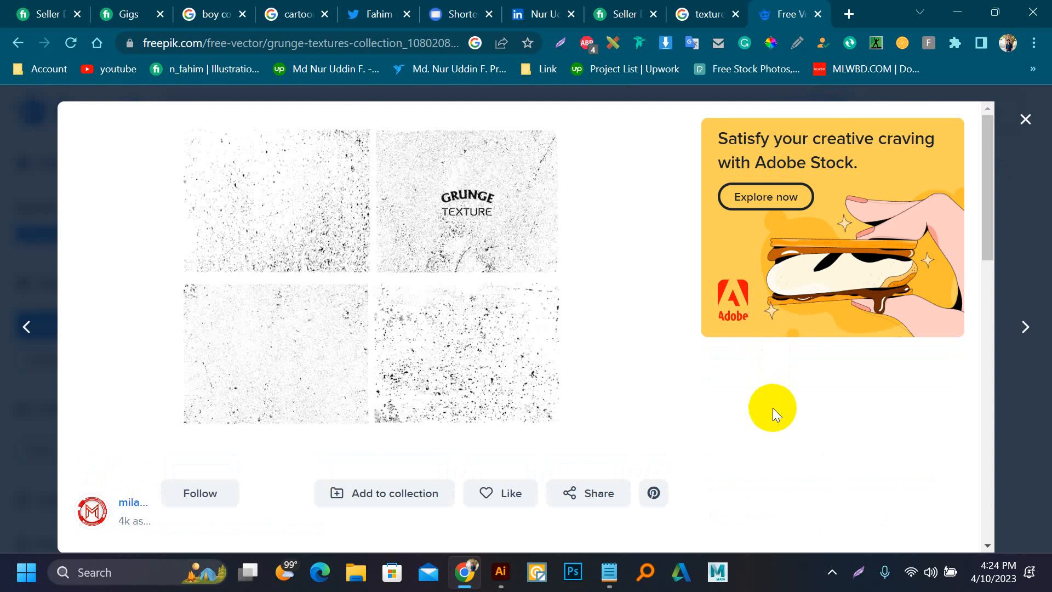
Step: Download the grunge textures collection with the free, attribution-required license
scroll(773, 408, down, 5)
click(799, 273)
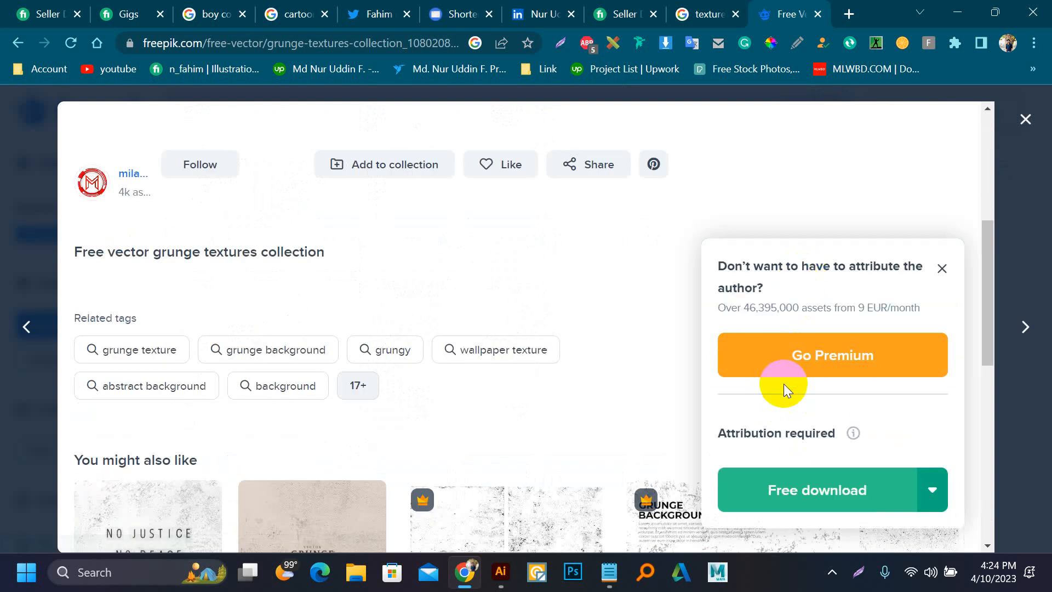
click(797, 486)
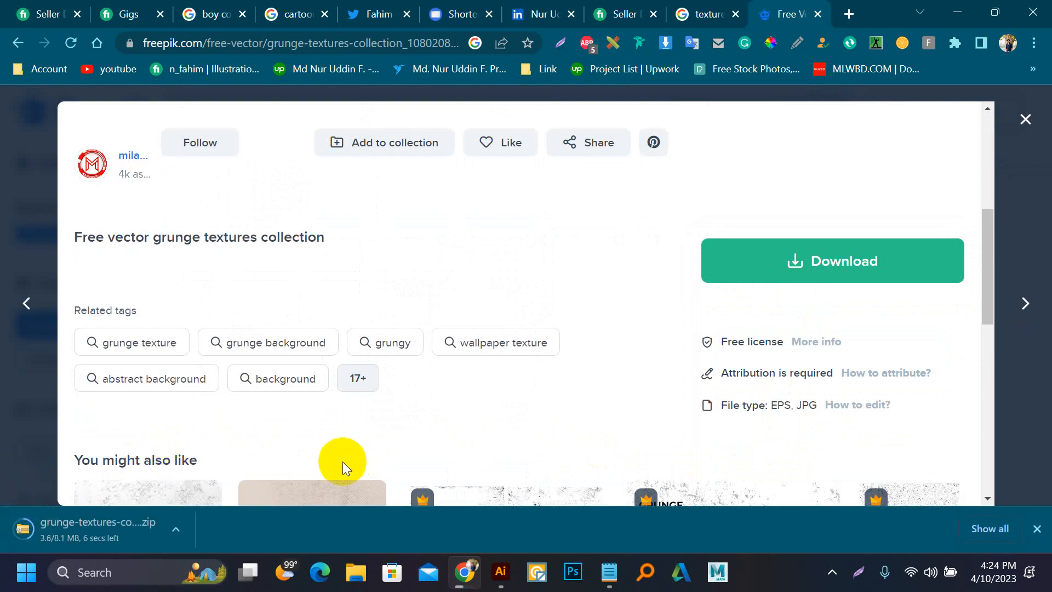
Step: Open the downloaded grunge-textures-collection archive, enlarge its file icons and open the EPS file ONH8QI1 in Illustrator
click(59, 530)
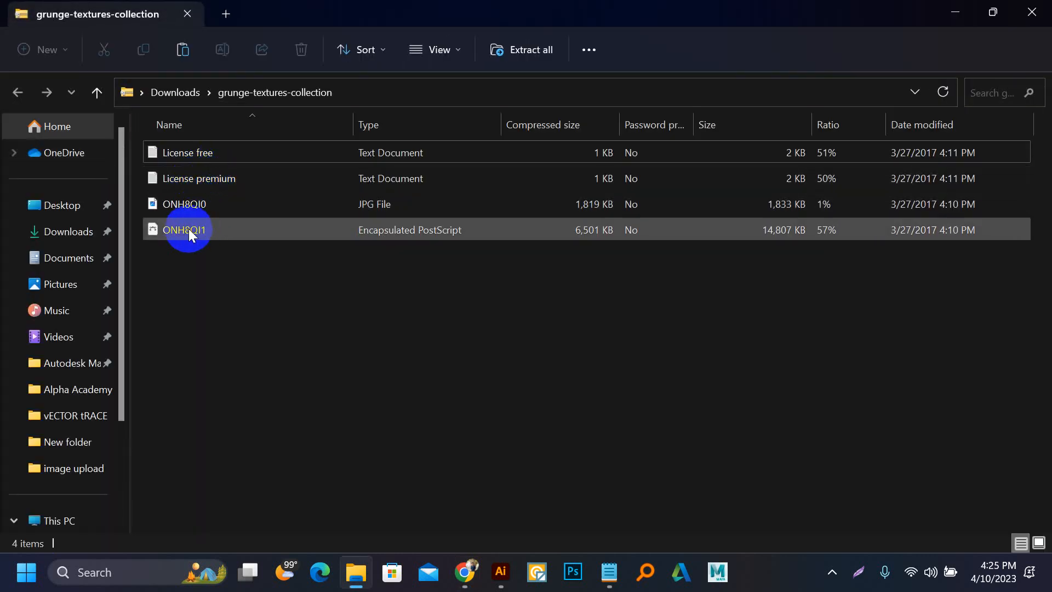
ctrl+scroll(203, 228, up, 4)
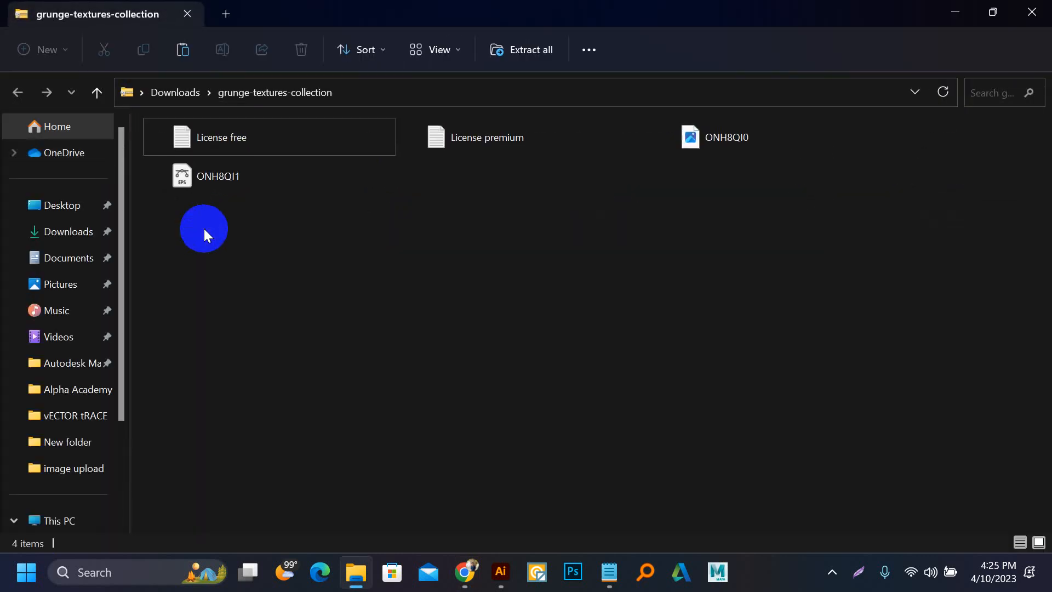
click(433, 177)
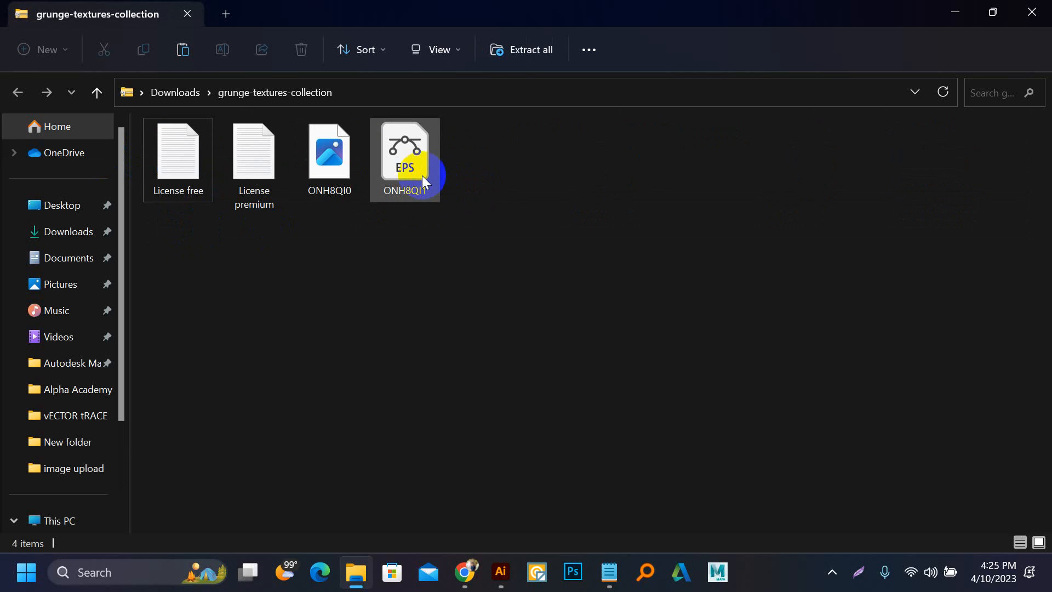
ctrl+scroll(422, 175, up, 1)
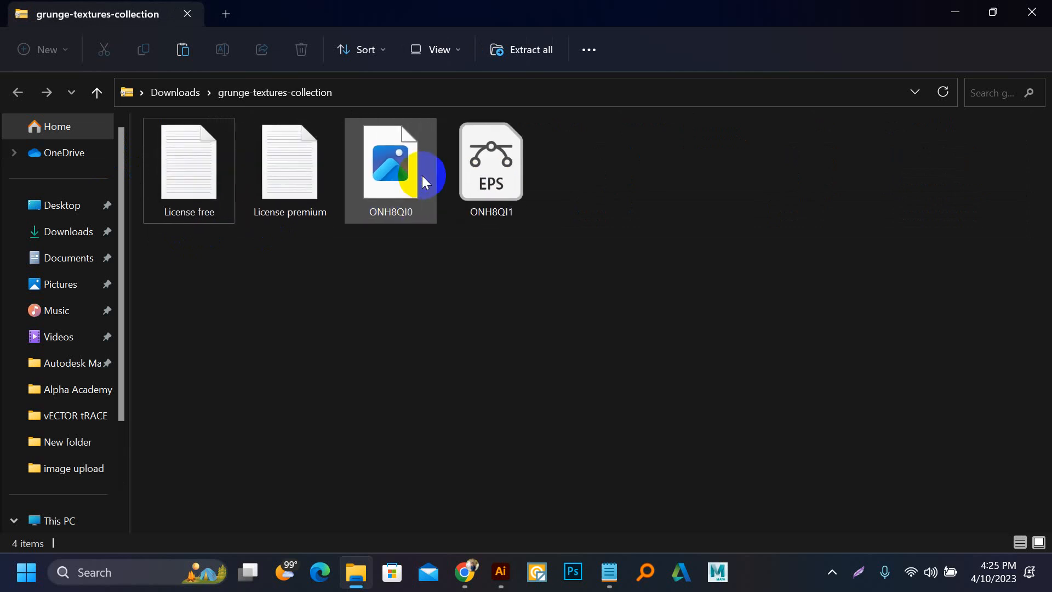
click(525, 190)
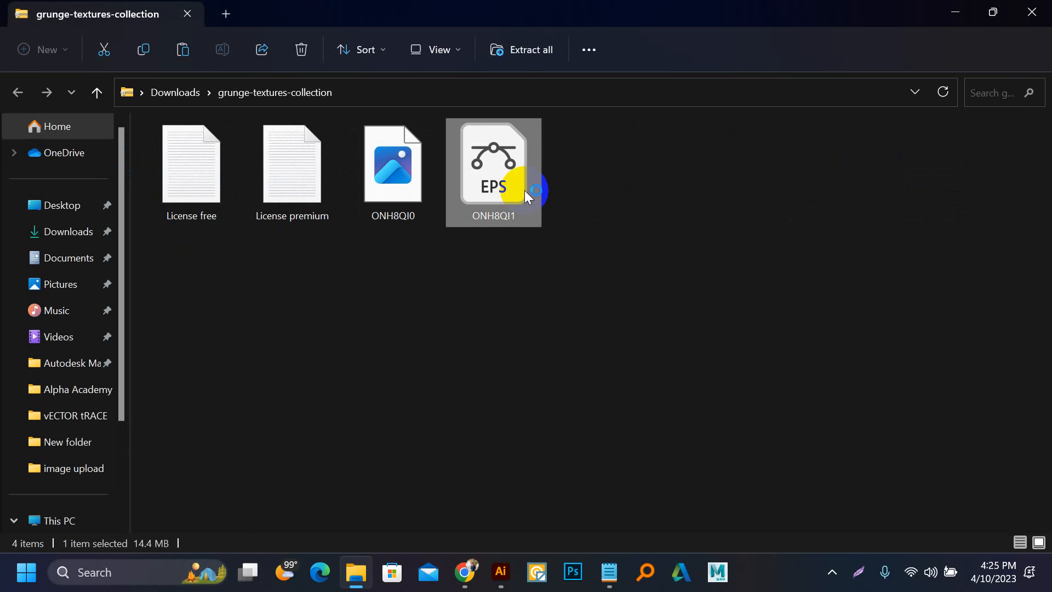
double_click(524, 189)
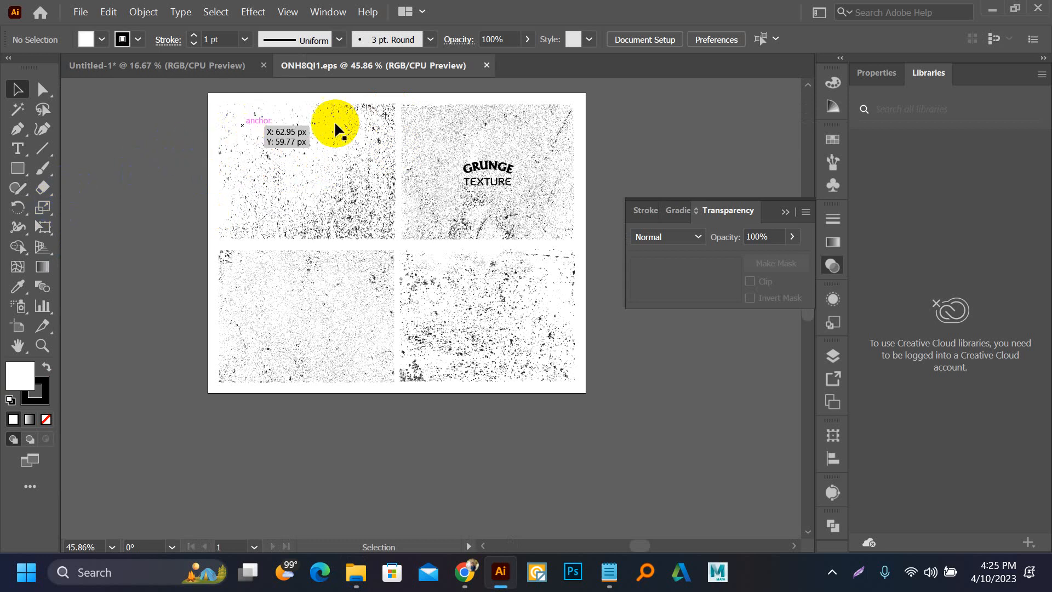
Step: Try to copy the upper-left grunge texture from ONH8QI1.eps into the Untitled-1 document
drag(236, 135, 352, 191)
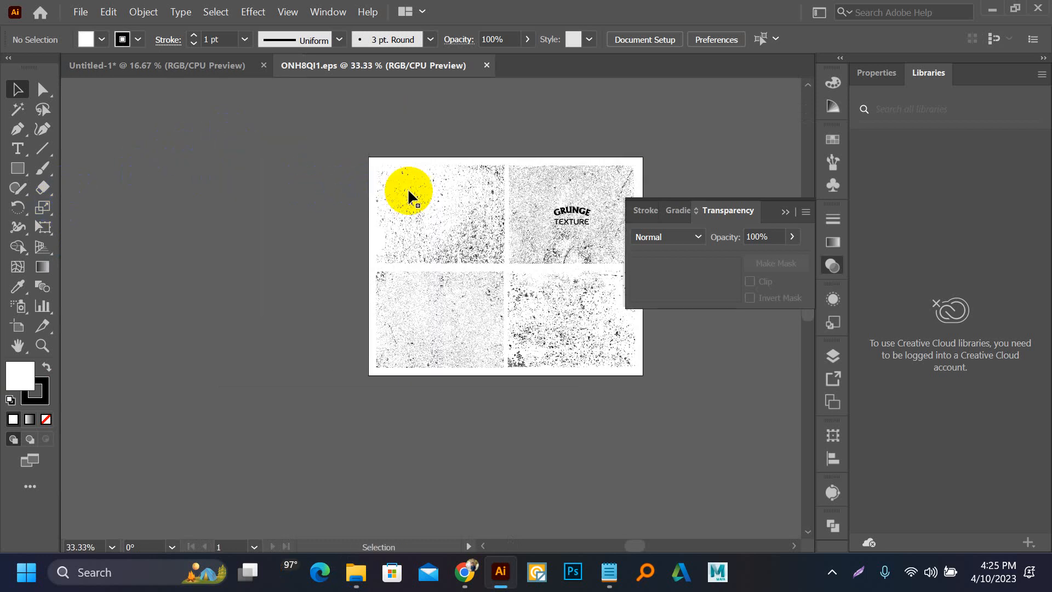
scroll(409, 192, up, 2)
click(461, 234)
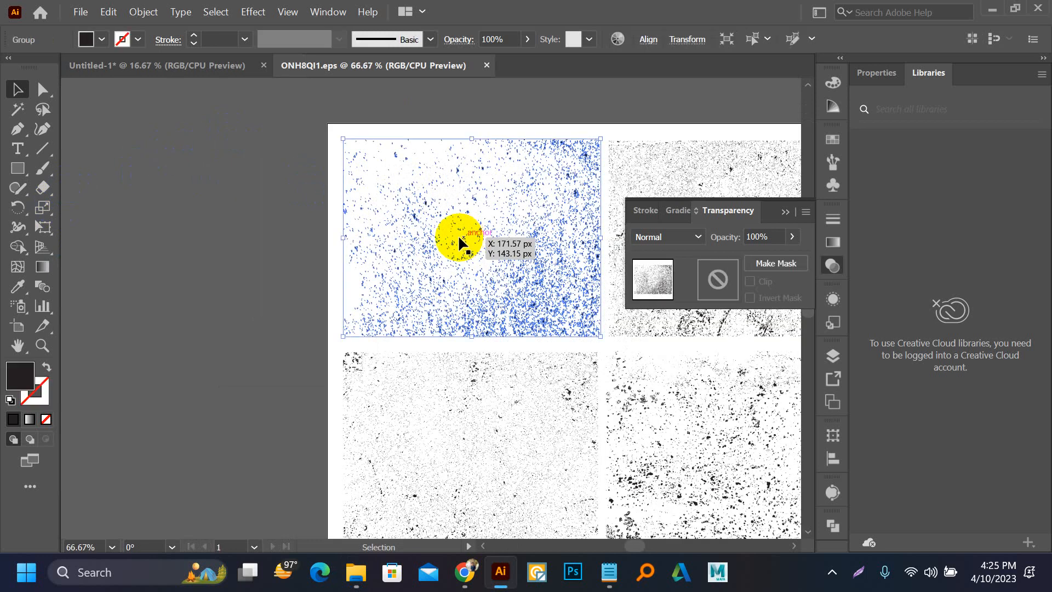
drag(352, 199, 280, 295)
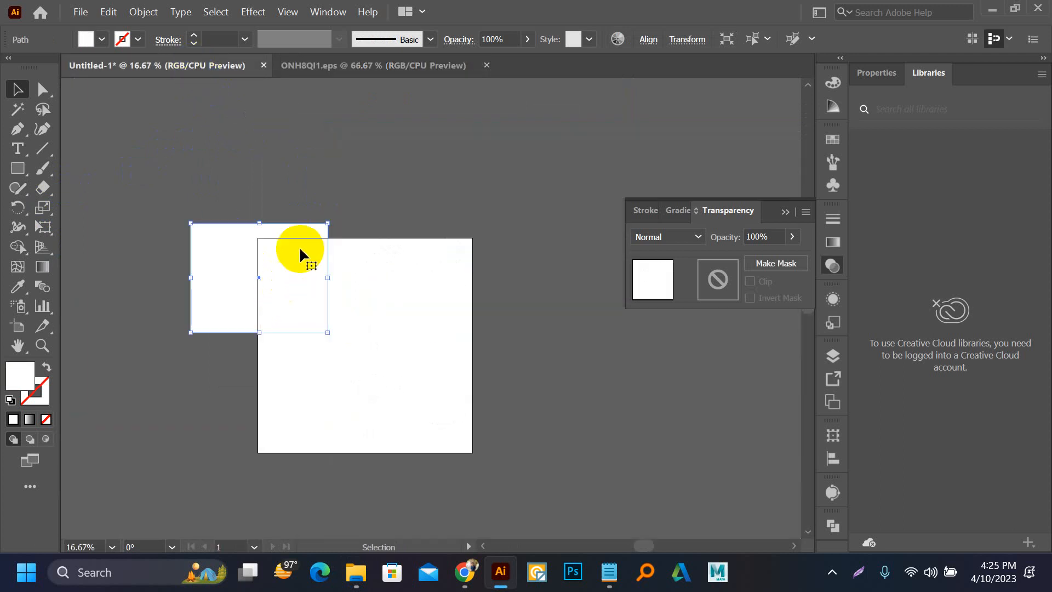
Step: Delete the white rectangle overlapping the artboard's upper-left corner in Untitled-1
click(298, 207)
click(242, 251)
key(Delete)
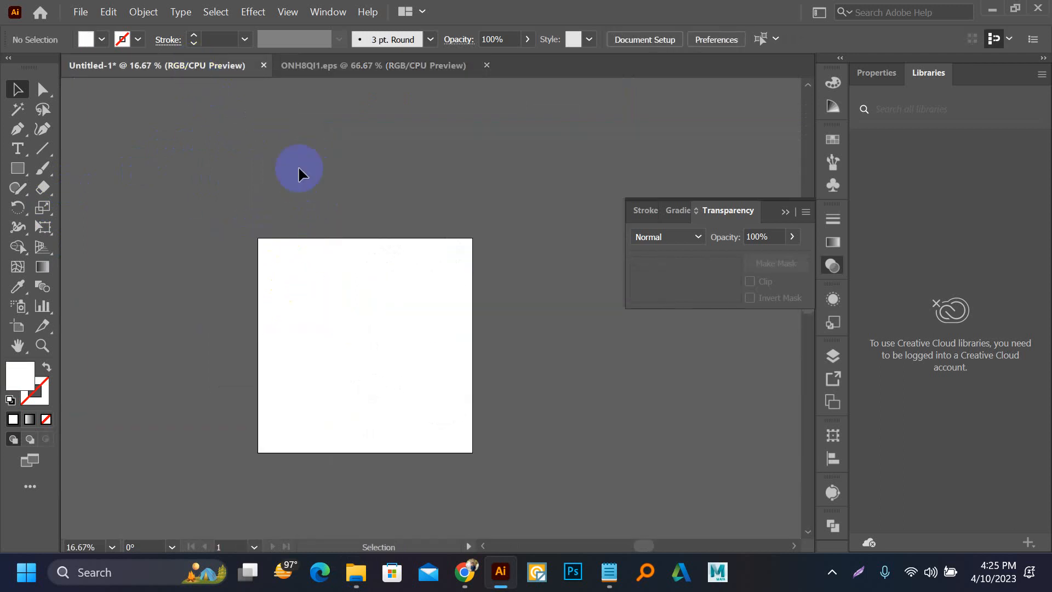
Step: Copy the upper-left grunge texture from ONH8QI1.eps into Untitled-1 and move it onto the artboard's upper-right corner
click(328, 65)
click(417, 229)
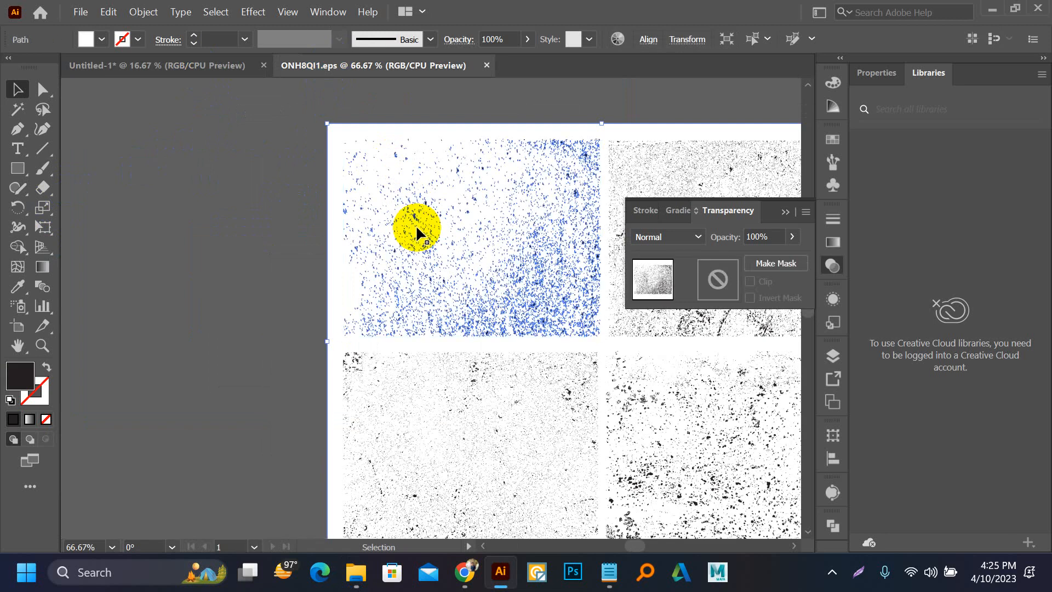
drag(520, 292, 294, 239)
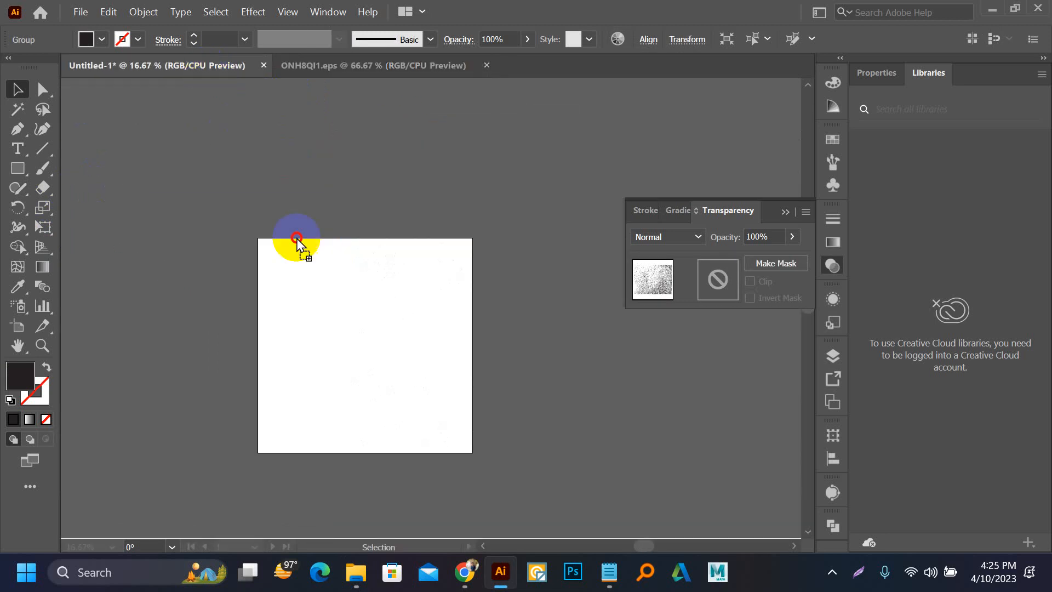
click(397, 379)
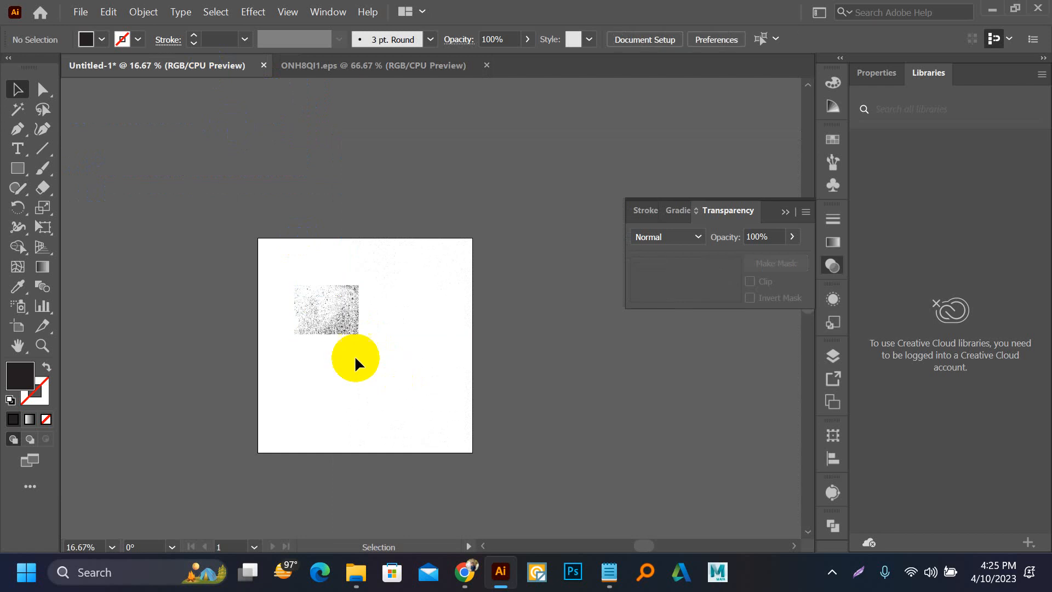
scroll(354, 355, up, 6)
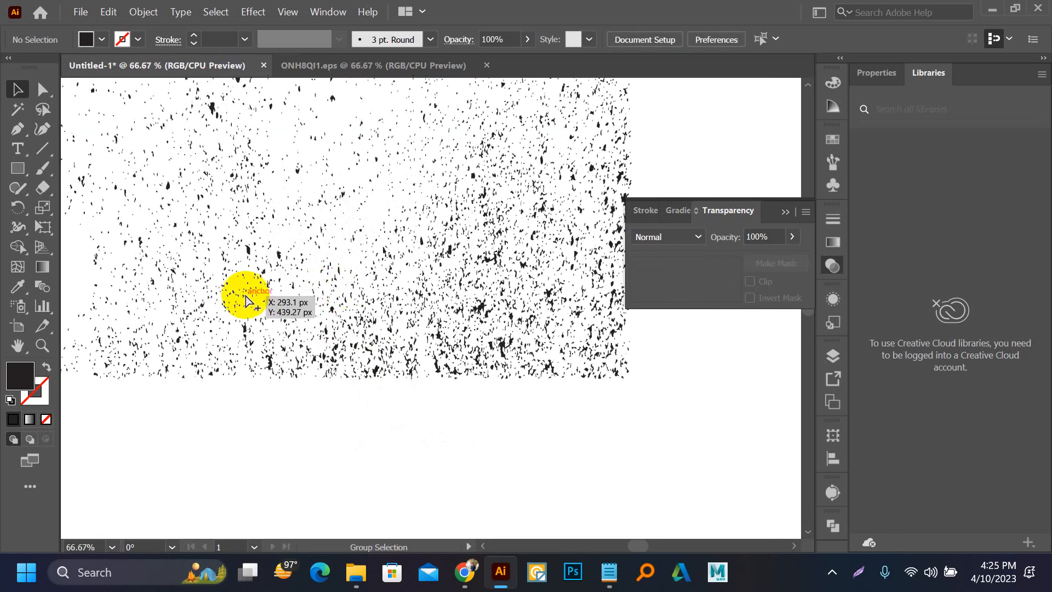
scroll(351, 287, down, 5)
drag(308, 262, 605, 164)
Step: Switch to Chrome's Google Images results and replace the "texture effect" query with "bdflag"
click(465, 572)
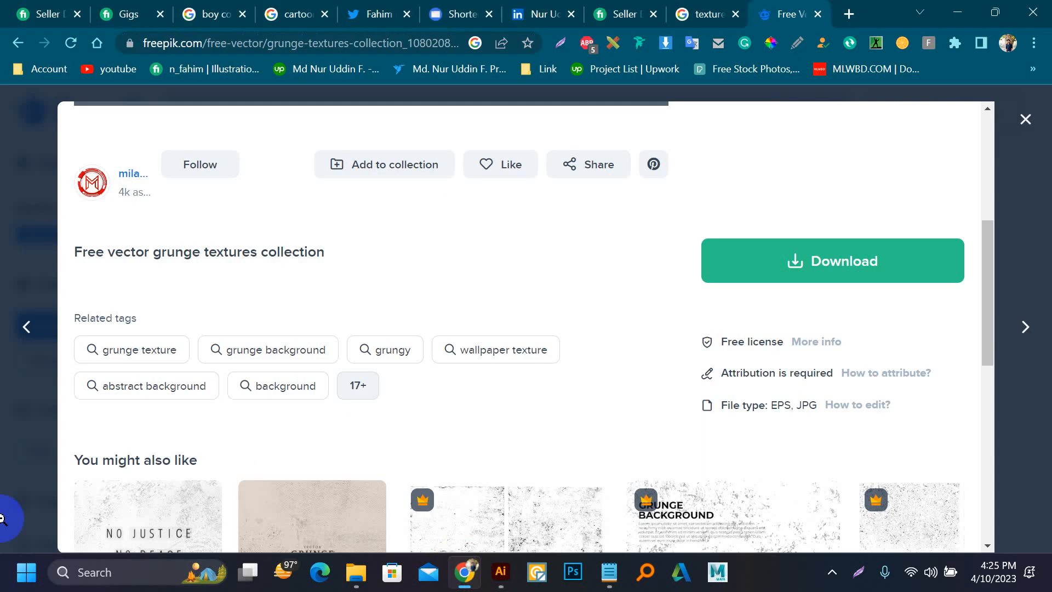
click(679, 7)
click(305, 101)
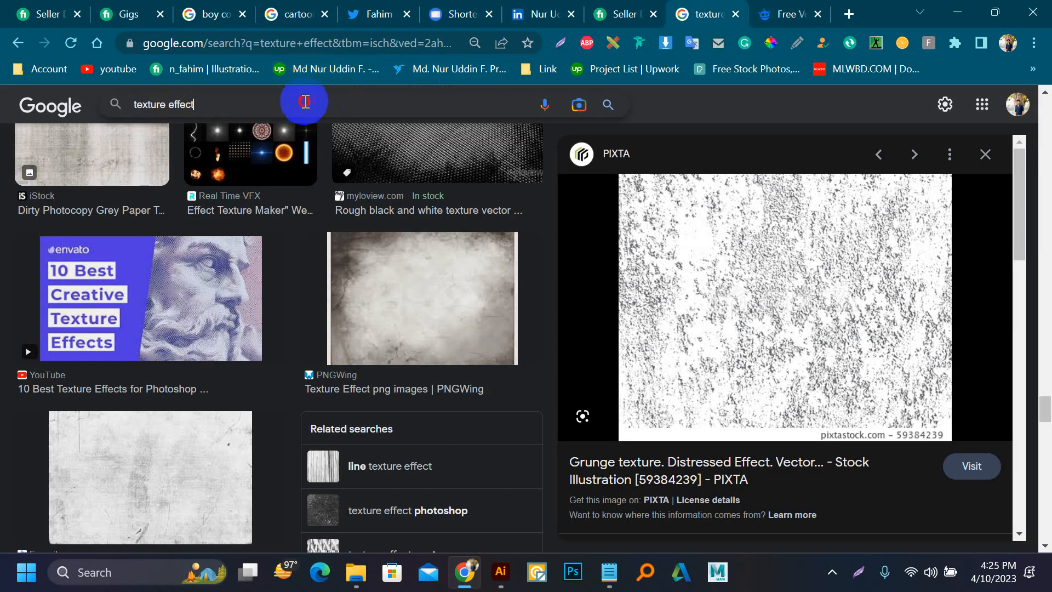
triple_click(306, 101)
text(bd)
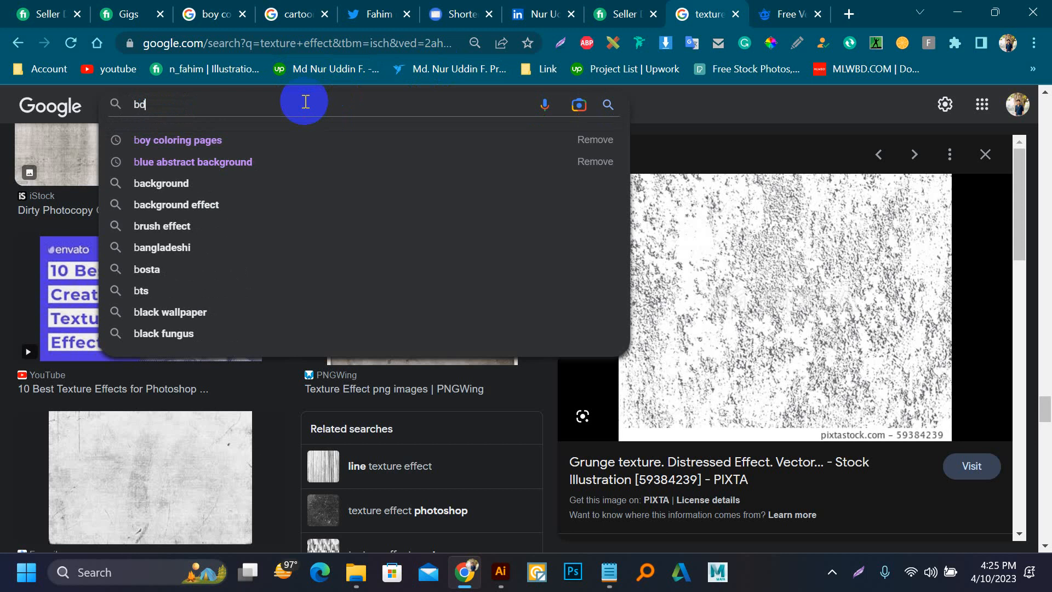
text(fla)
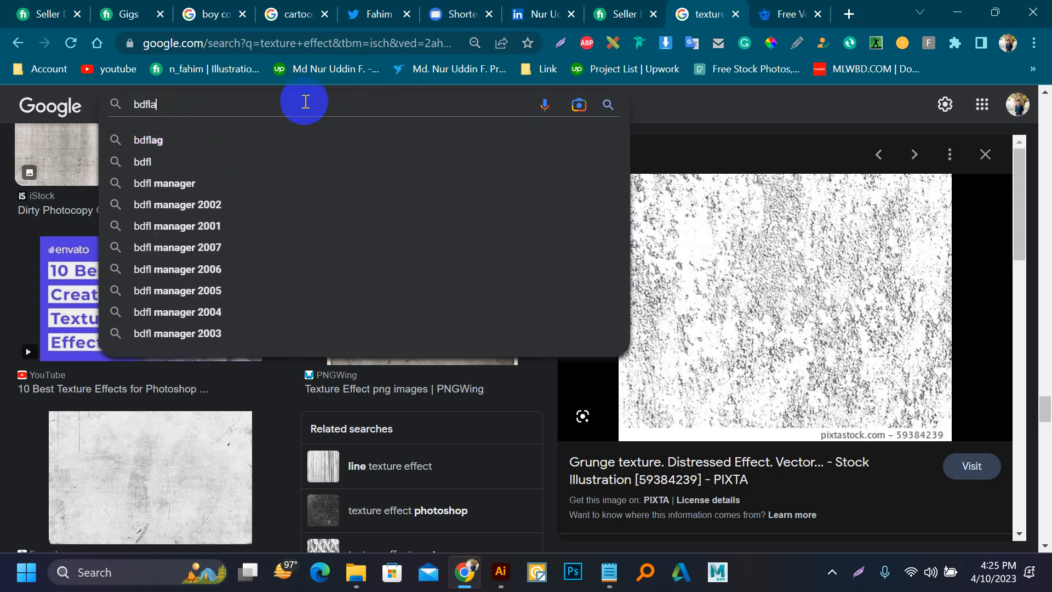
text(g)
key(Return)
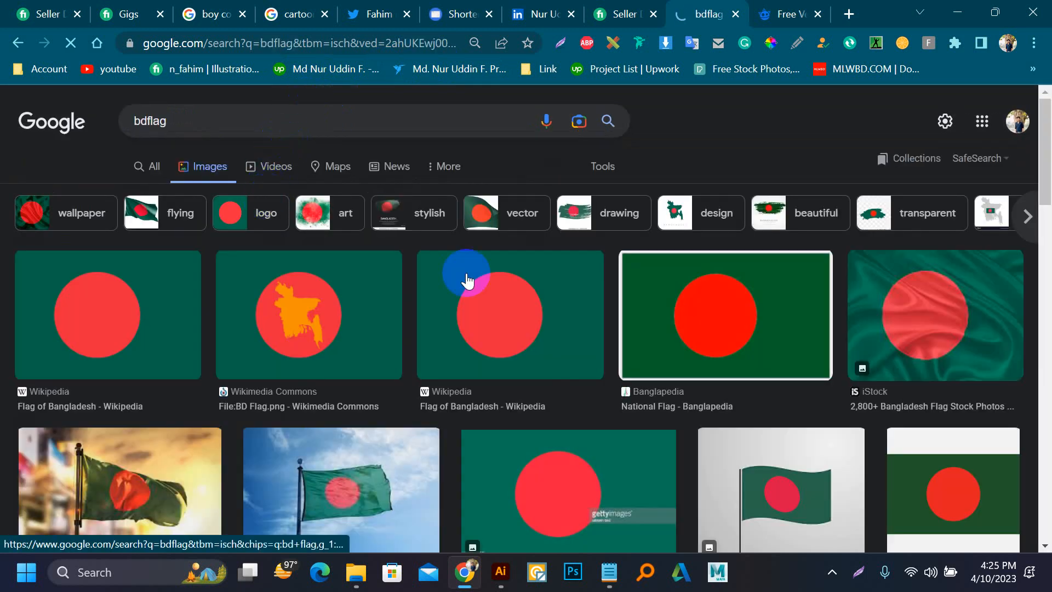
Step: Open the iStock preview of the rippled Bangladesh flag and copy its image
click(905, 334)
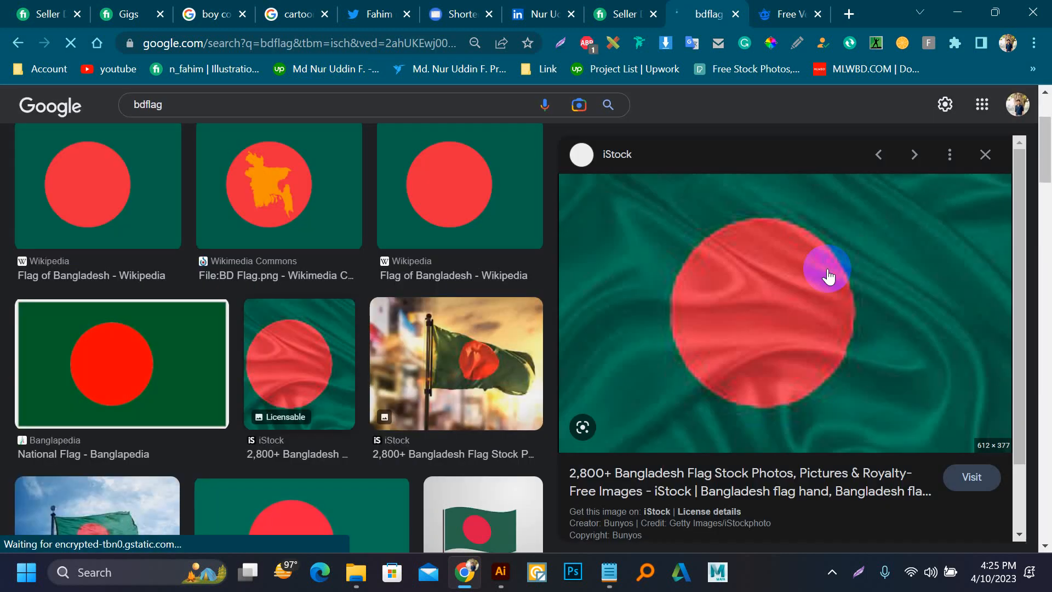
right_click(828, 277)
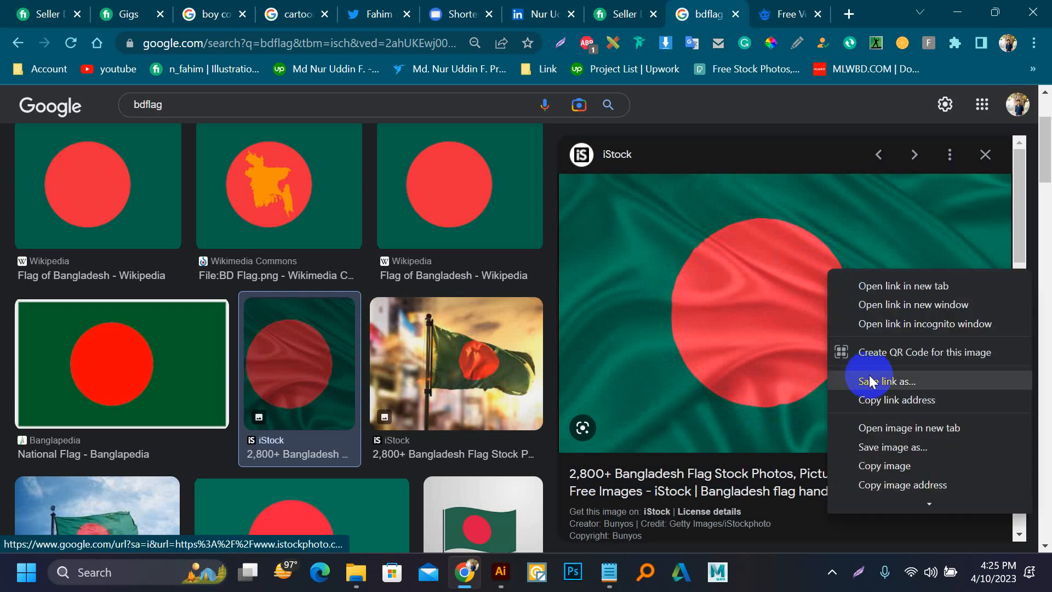
click(900, 464)
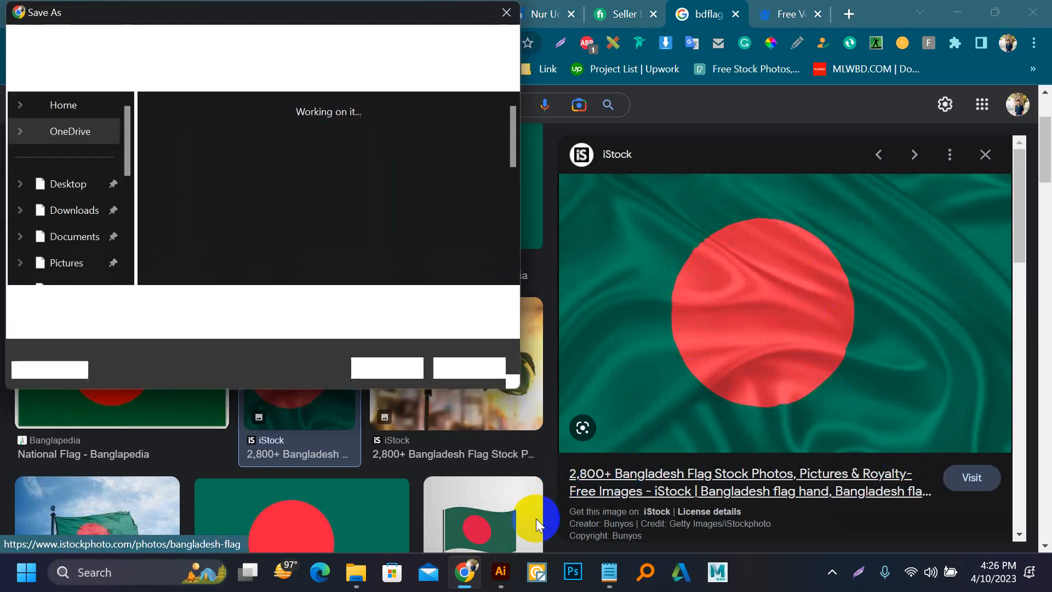
click(470, 368)
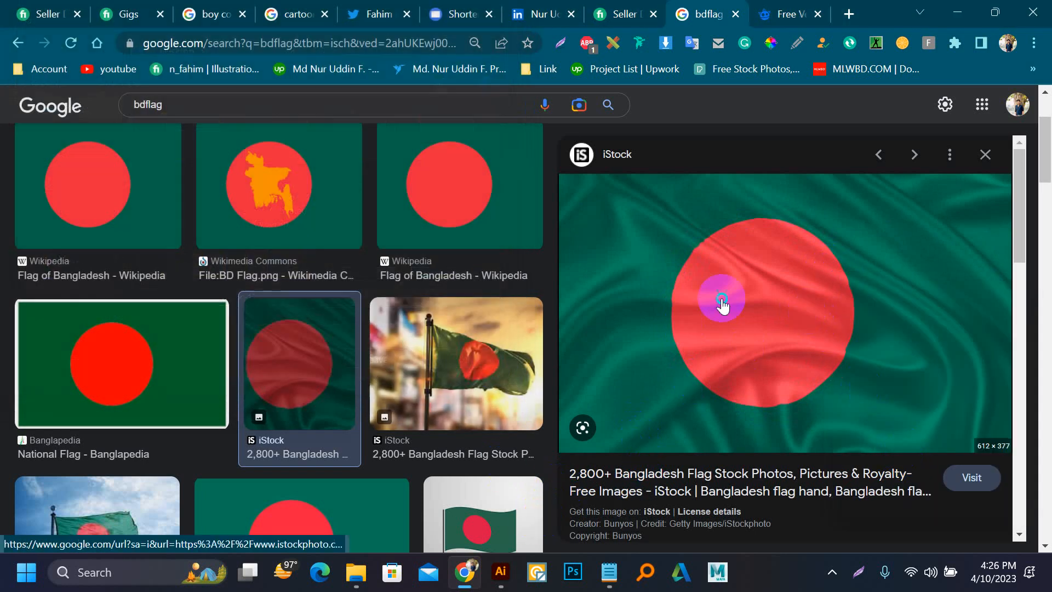
right_click(723, 304)
click(766, 260)
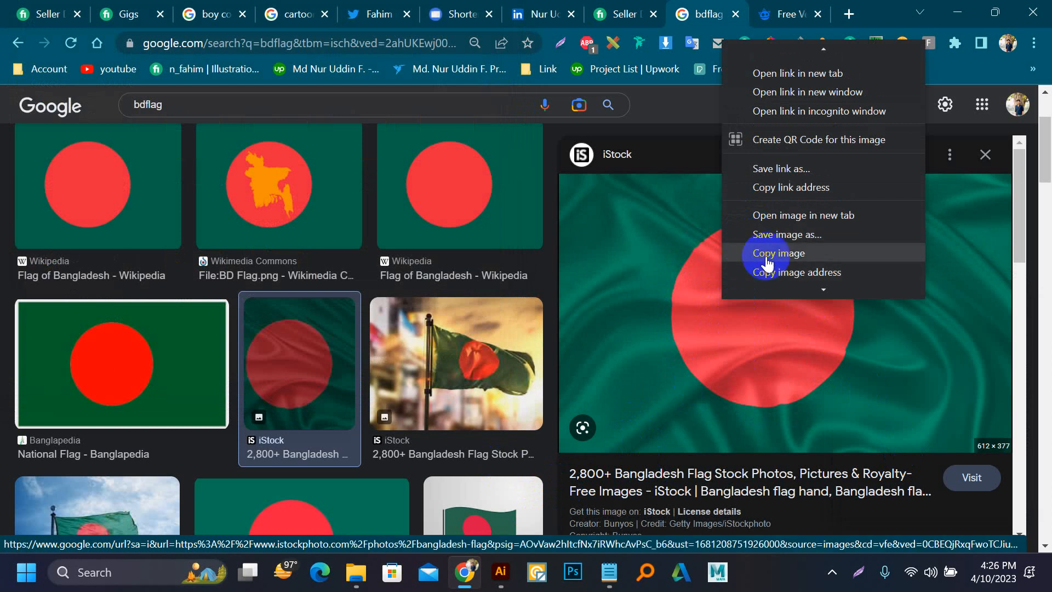
Step: Switch to Illustrator, paste the flag image into Untitled-1 and move it near the artboard's left edge
click(504, 558)
key(ctrl+v)
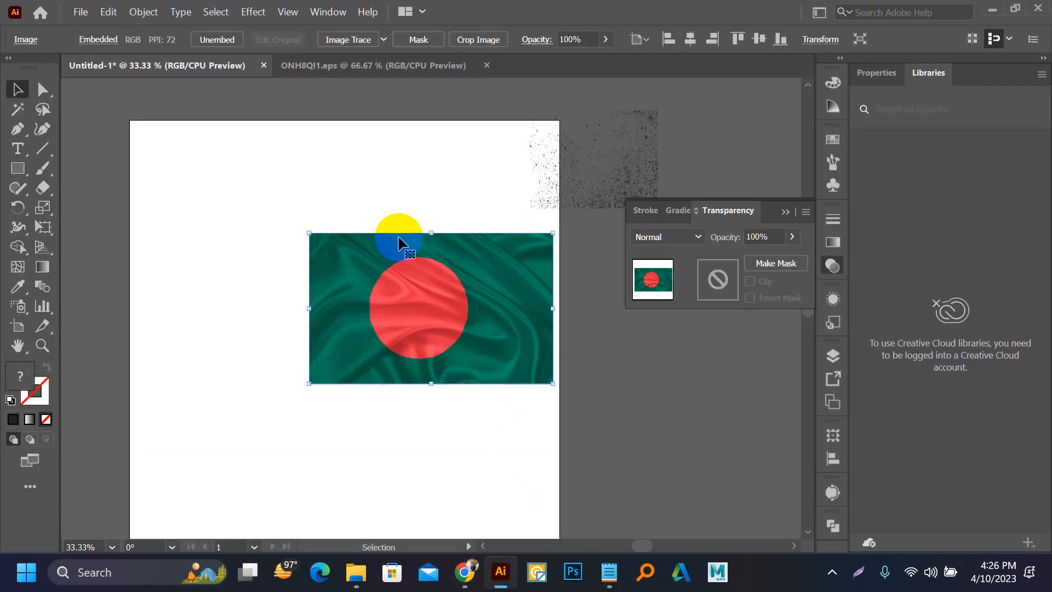
drag(446, 347, 286, 365)
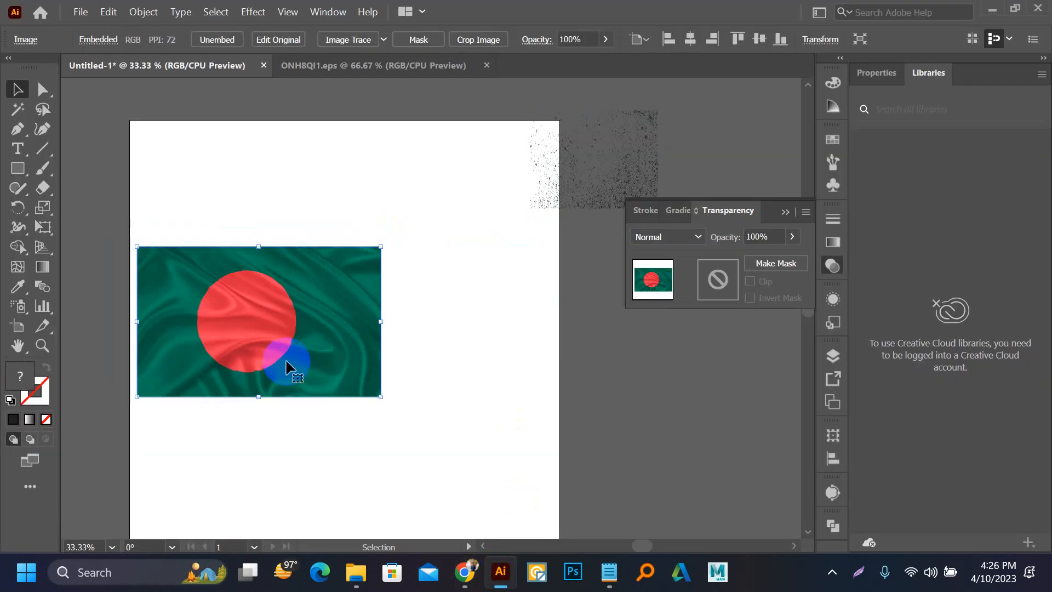
Step: Add the text "Alpha Academy" below the flag and scale it up to about 79 pt
key(t)
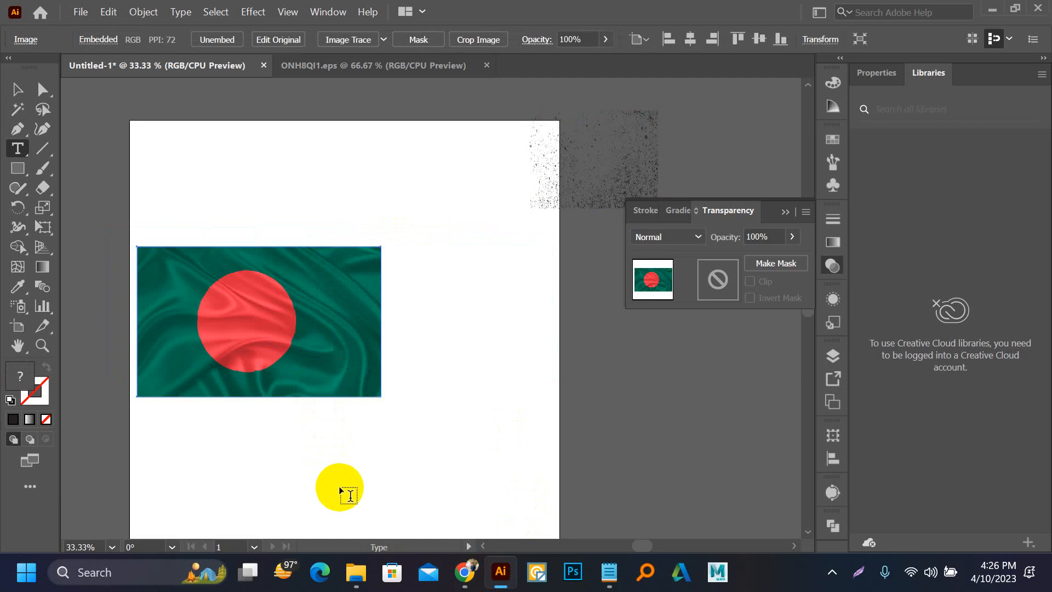
click(329, 471)
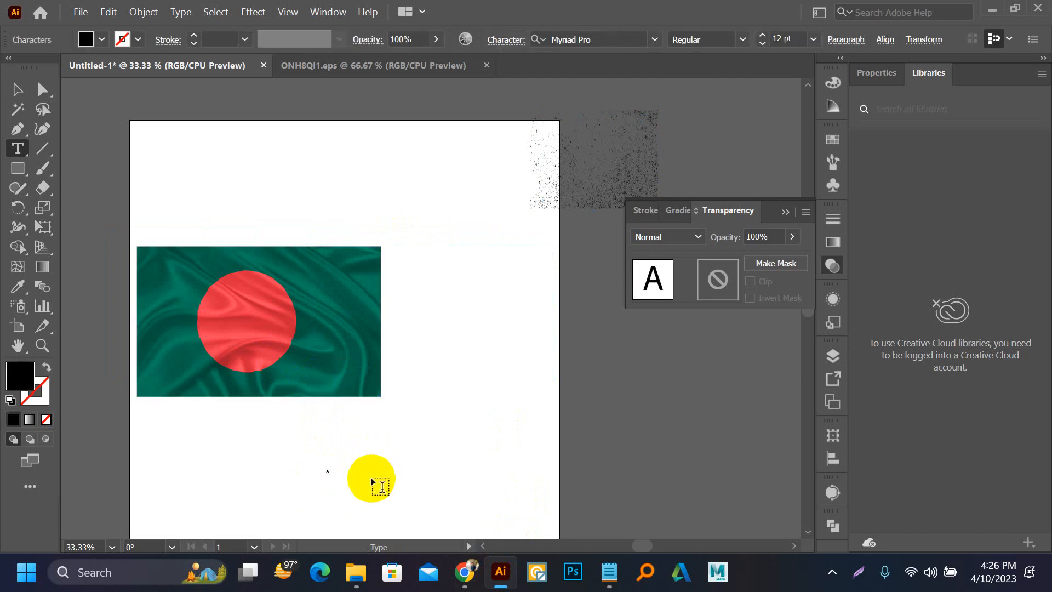
text(Alpha Academy)
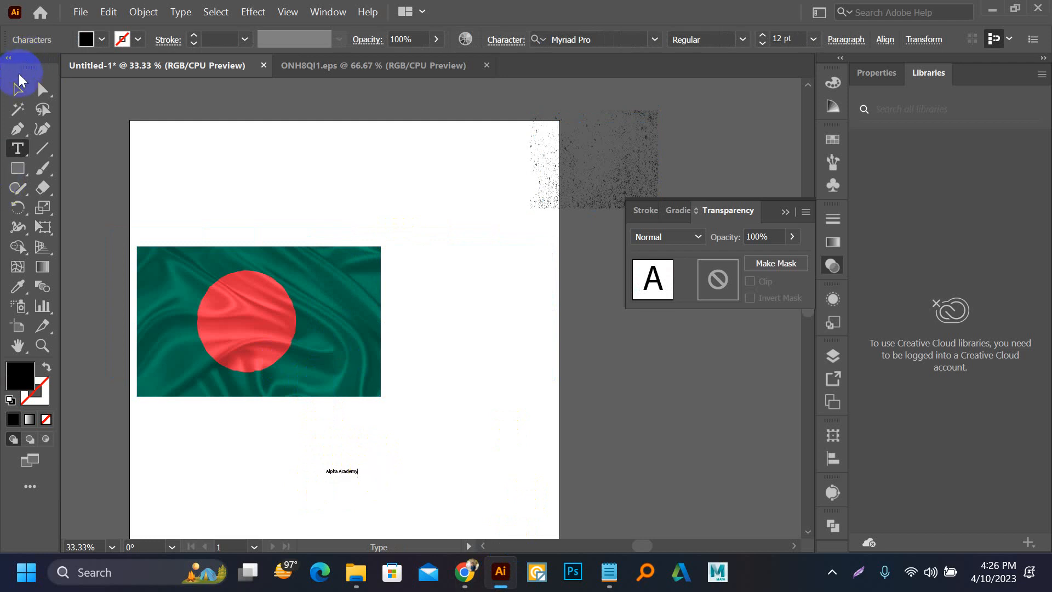
click(19, 82)
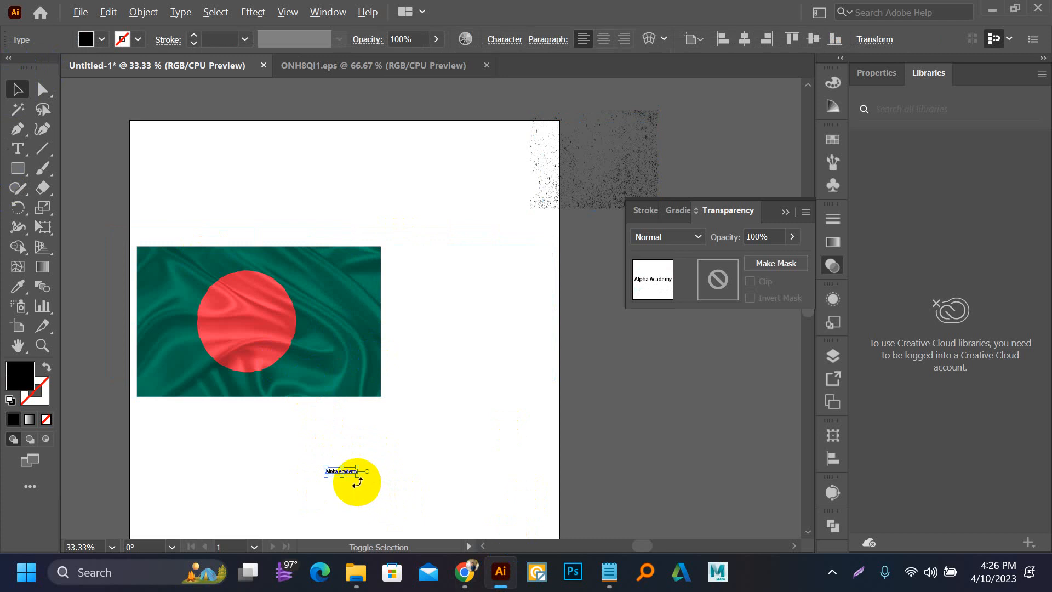
drag(357, 476, 445, 470)
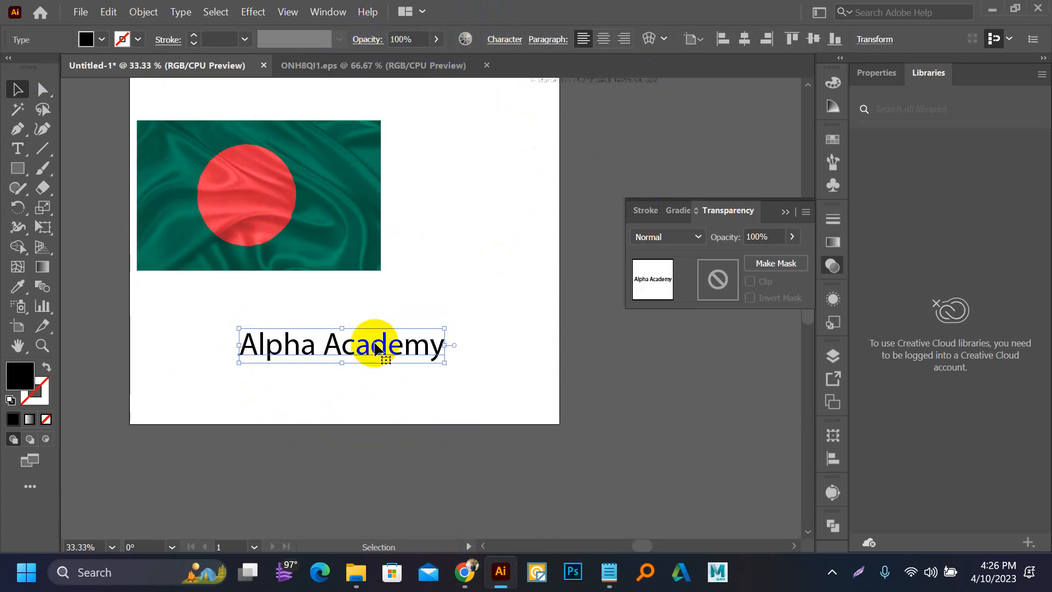
Step: Set the "Alpha Academy" text in the Barlow font with the ExtraBold style
click(521, 40)
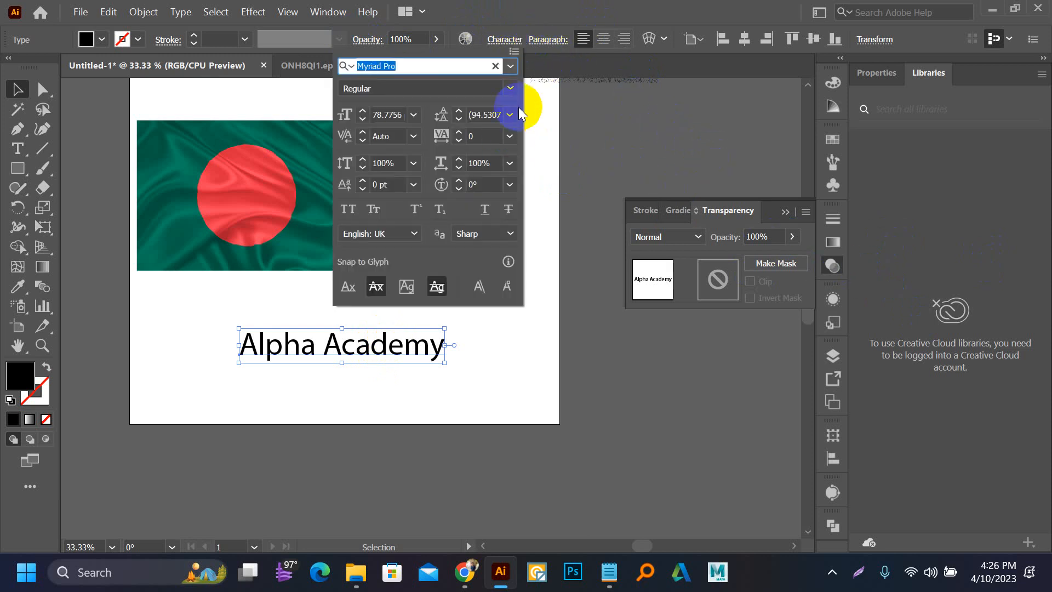
click(510, 65)
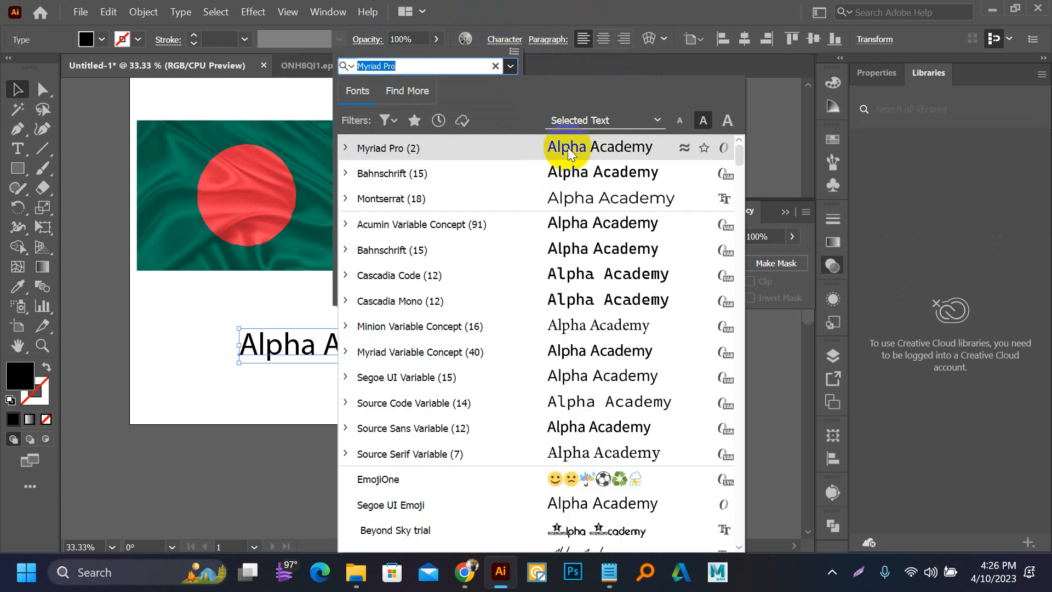
scroll(611, 296, down, 8)
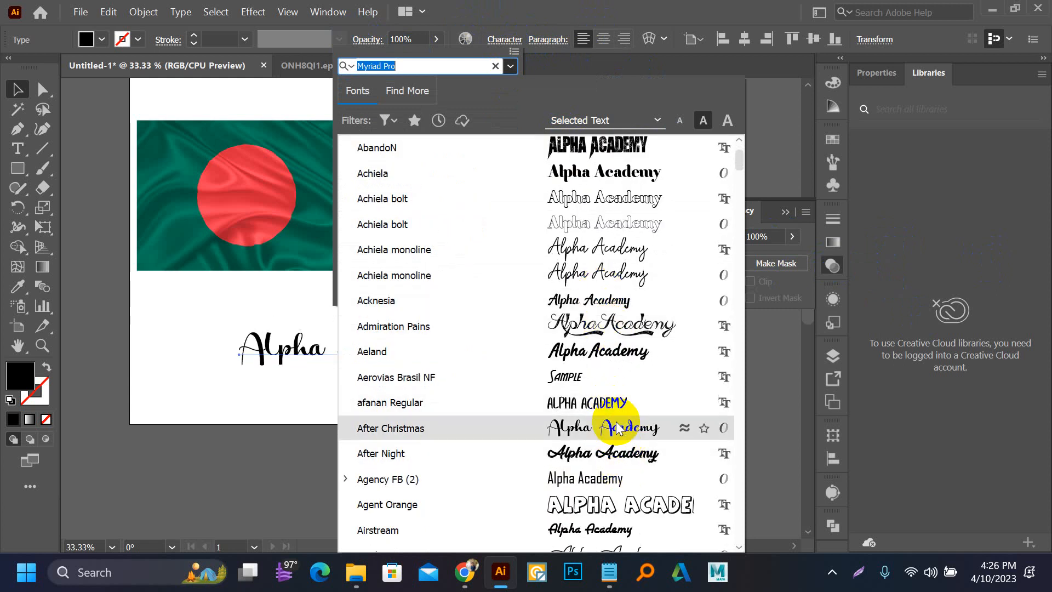
scroll(617, 454, down, 6)
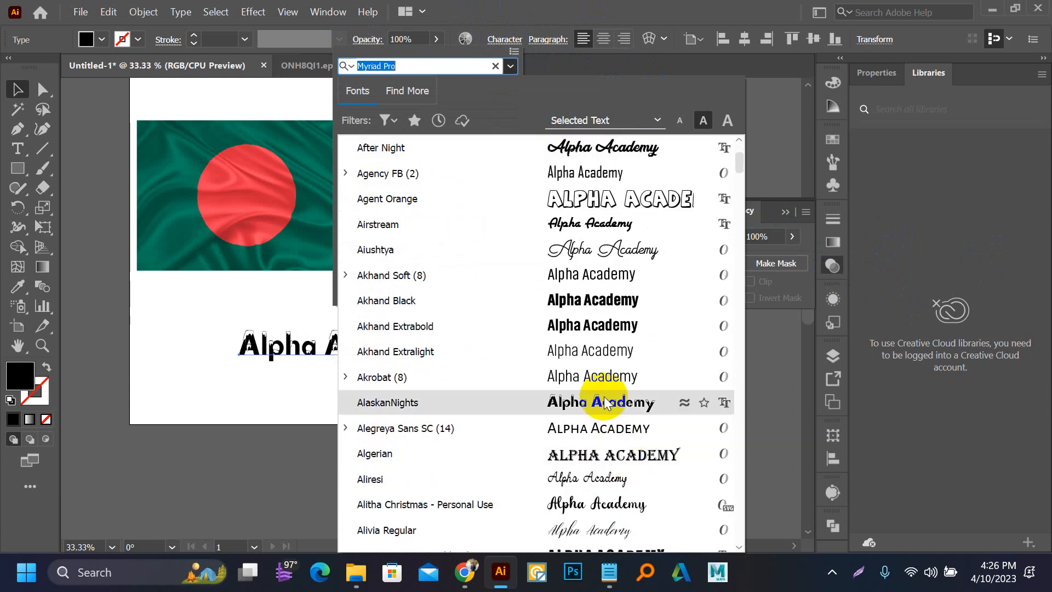
scroll(606, 403, down, 2)
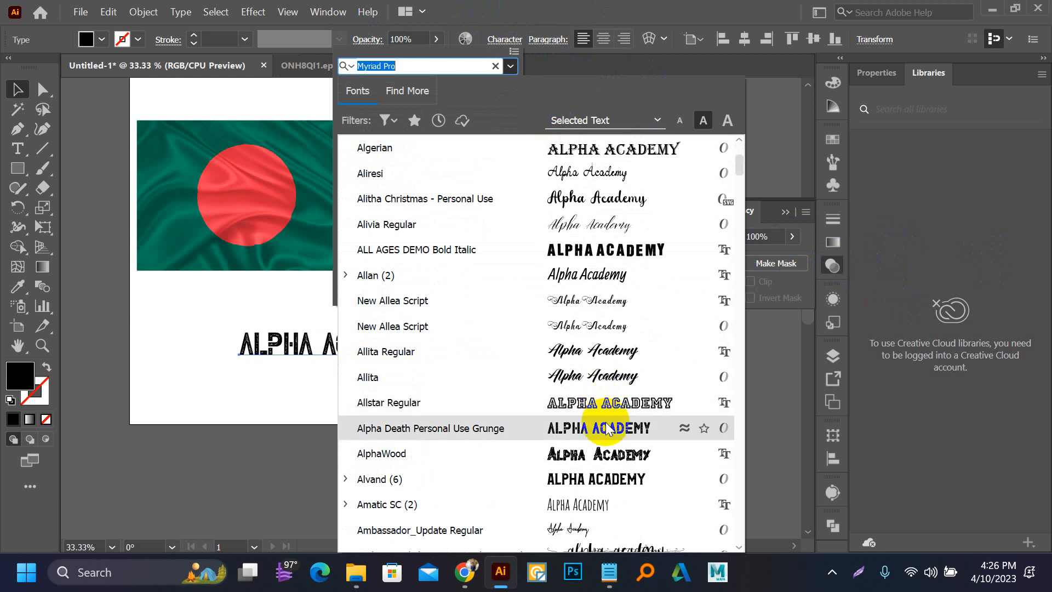
scroll(607, 433, down, 8)
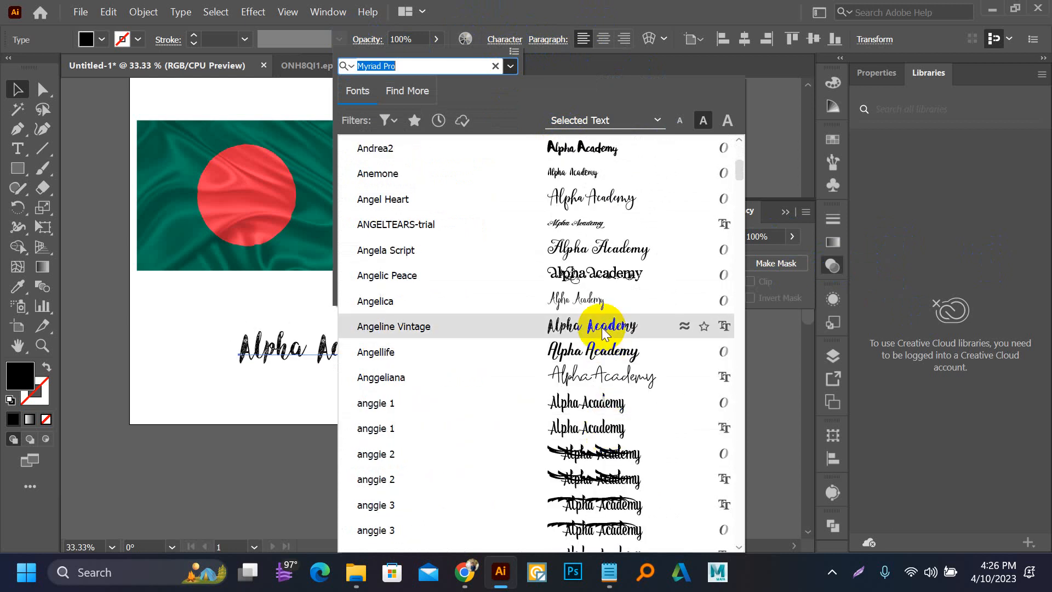
scroll(603, 329, down, 6)
scroll(603, 337, down, 6)
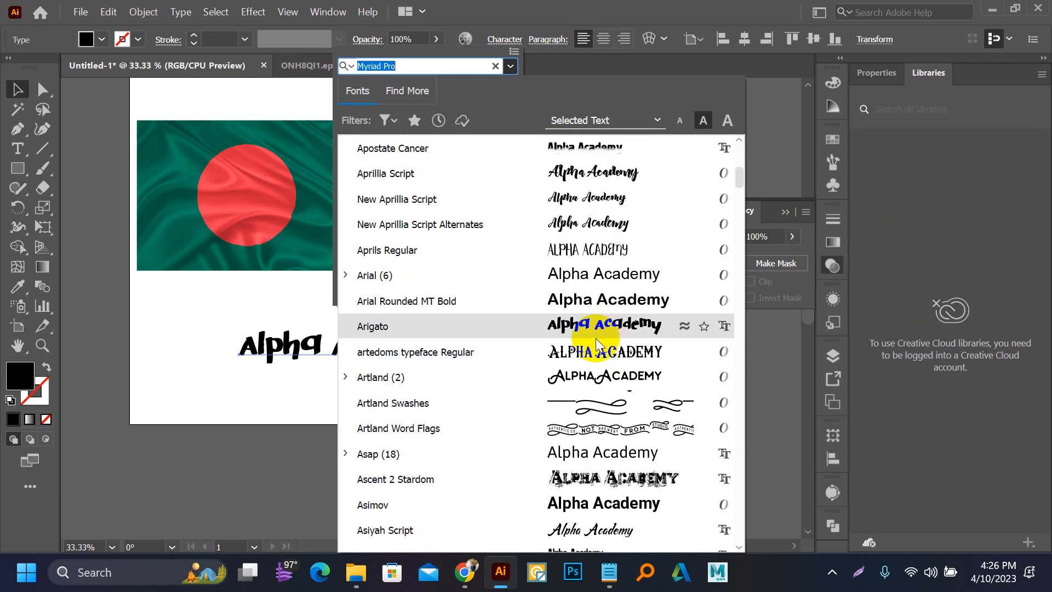
scroll(596, 338, down, 6)
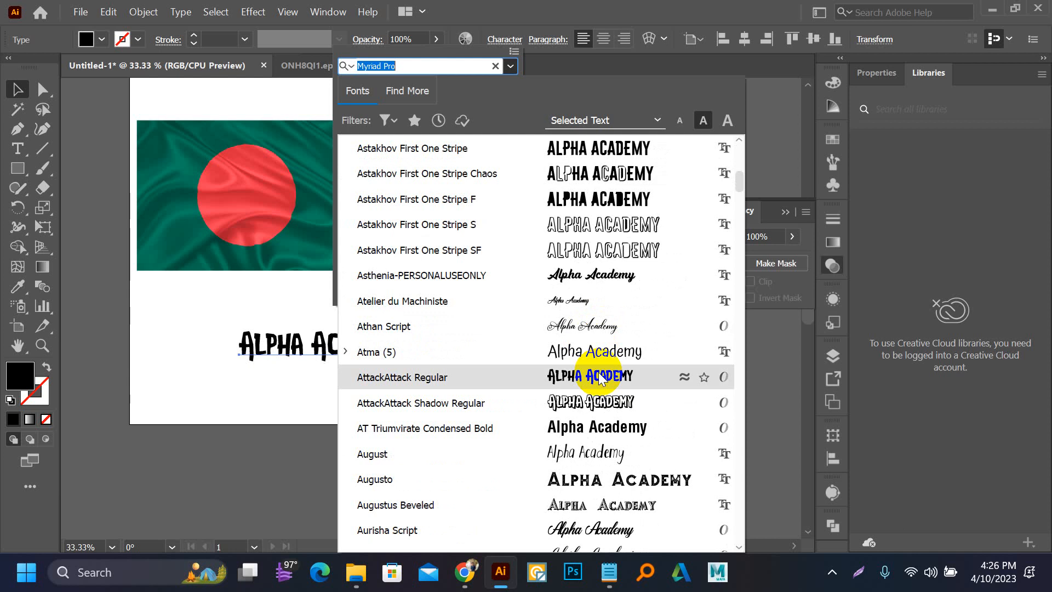
scroll(601, 378, down, 2)
scroll(603, 378, down, 6)
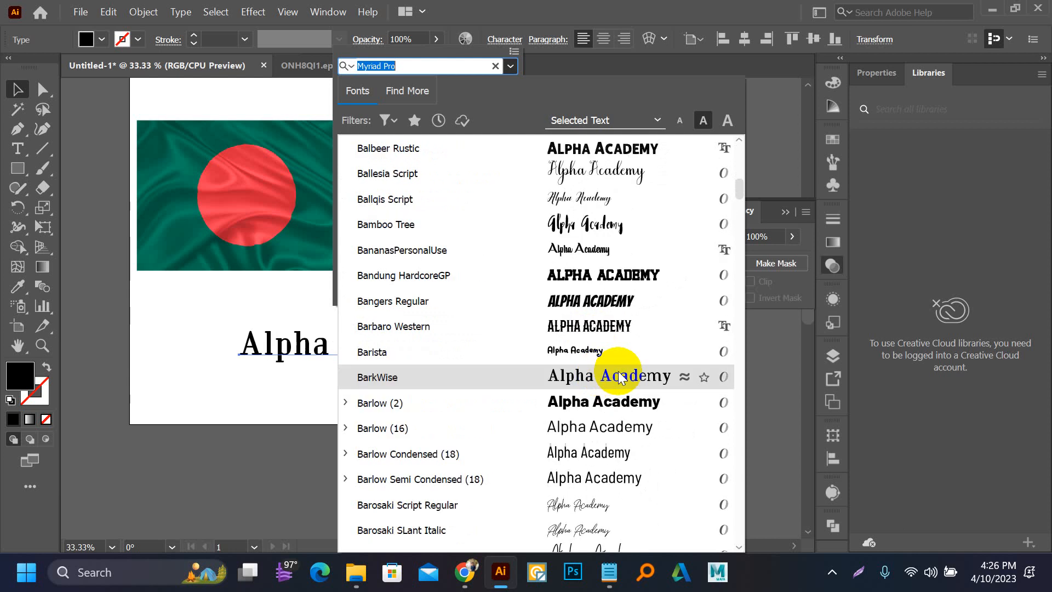
click(600, 397)
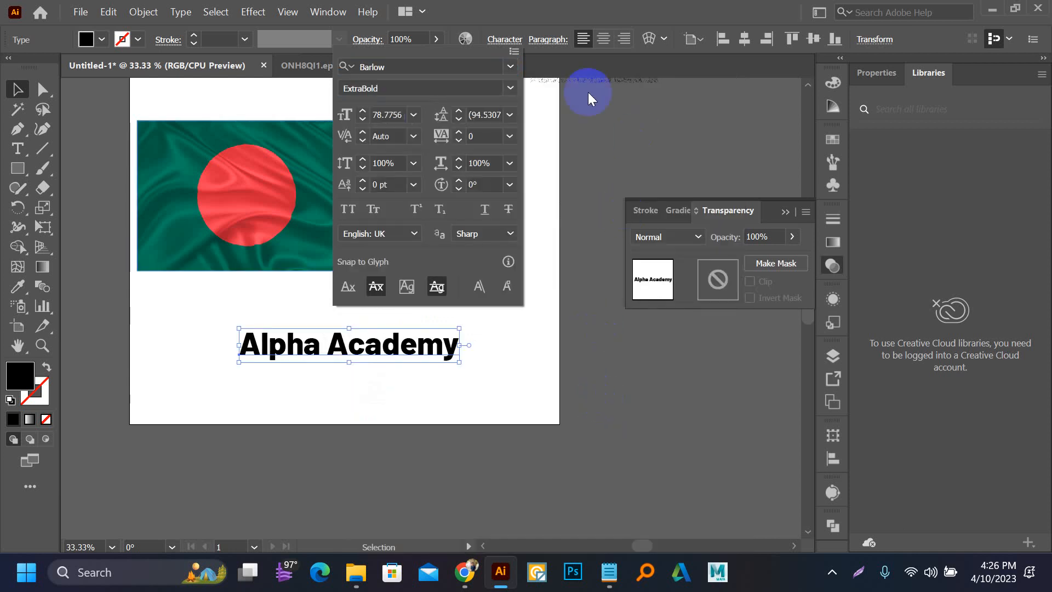
click(510, 89)
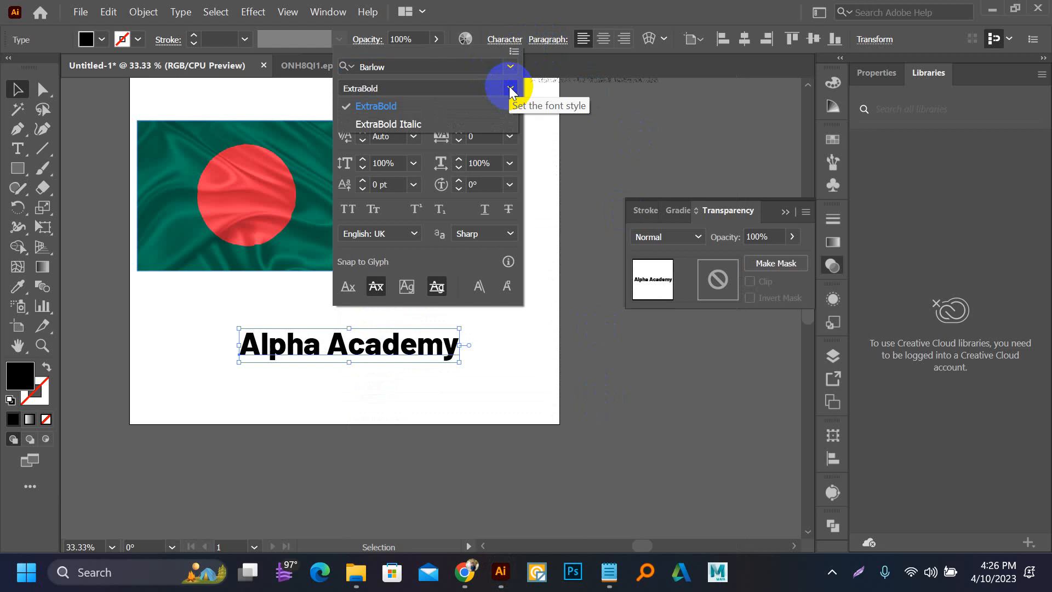
click(507, 98)
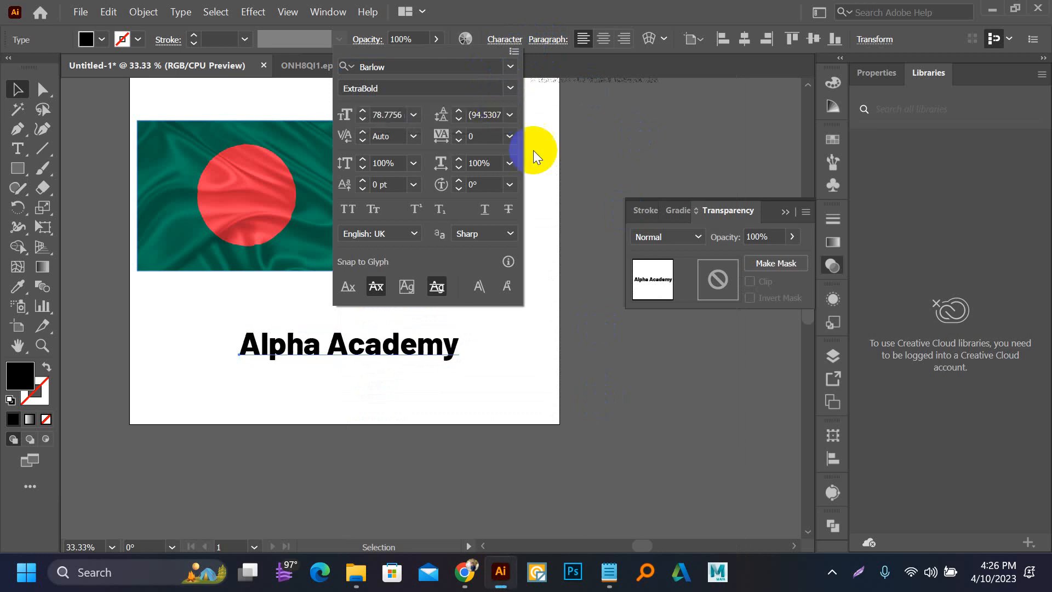
click(627, 180)
Step: Move the "Alpha Academy" text onto the flag so it crosses the red circle
drag(415, 280, 474, 341)
click(431, 397)
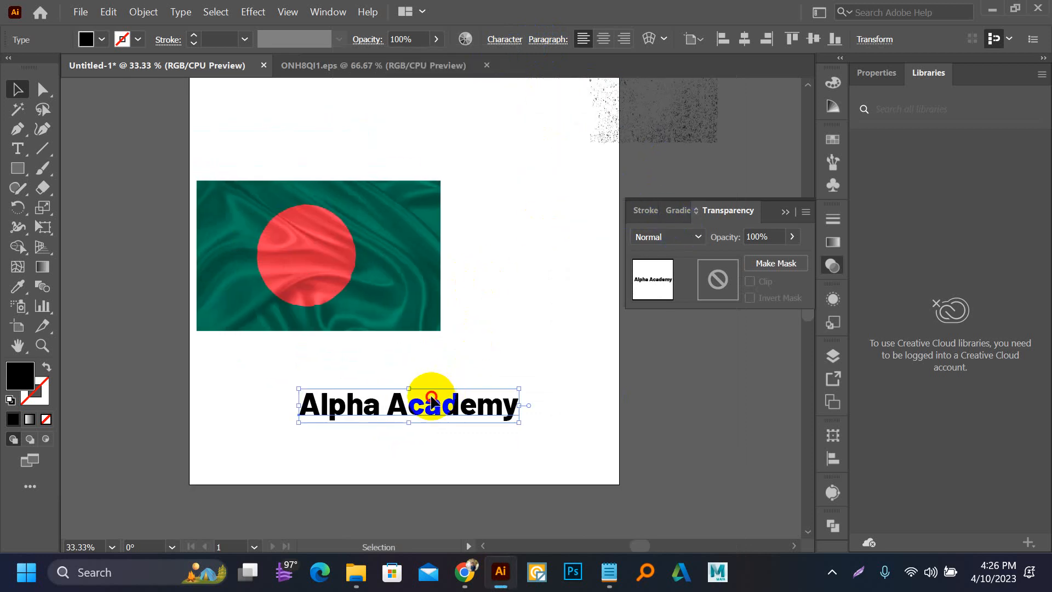
drag(431, 399, 339, 258)
scroll(306, 258, up, 2)
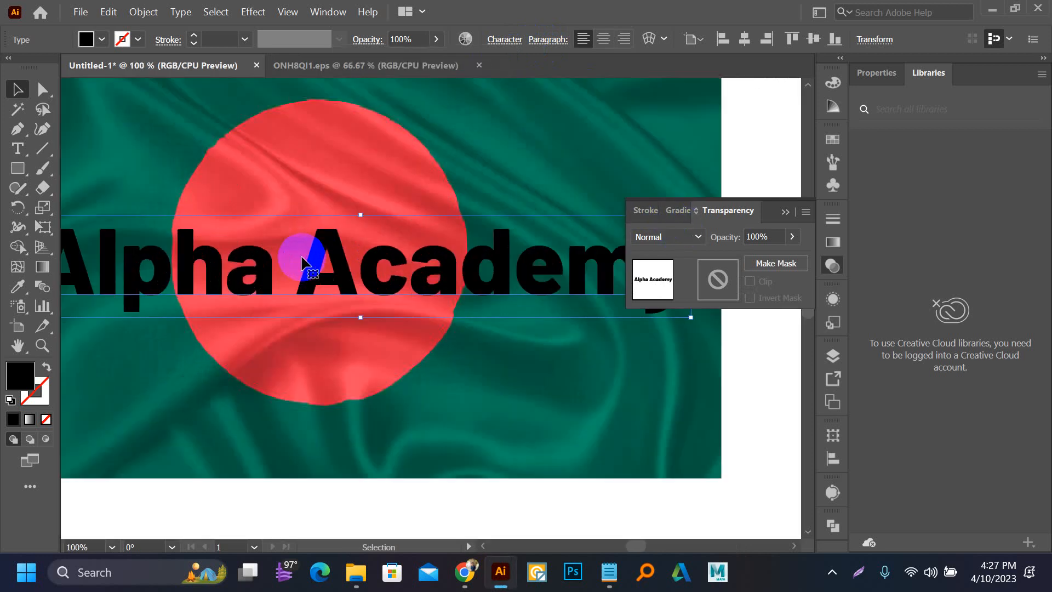
scroll(303, 264, down, 1)
Step: Break the text into two lines, with "Alpha" above "Academy", and finish text editing
double_click(317, 258)
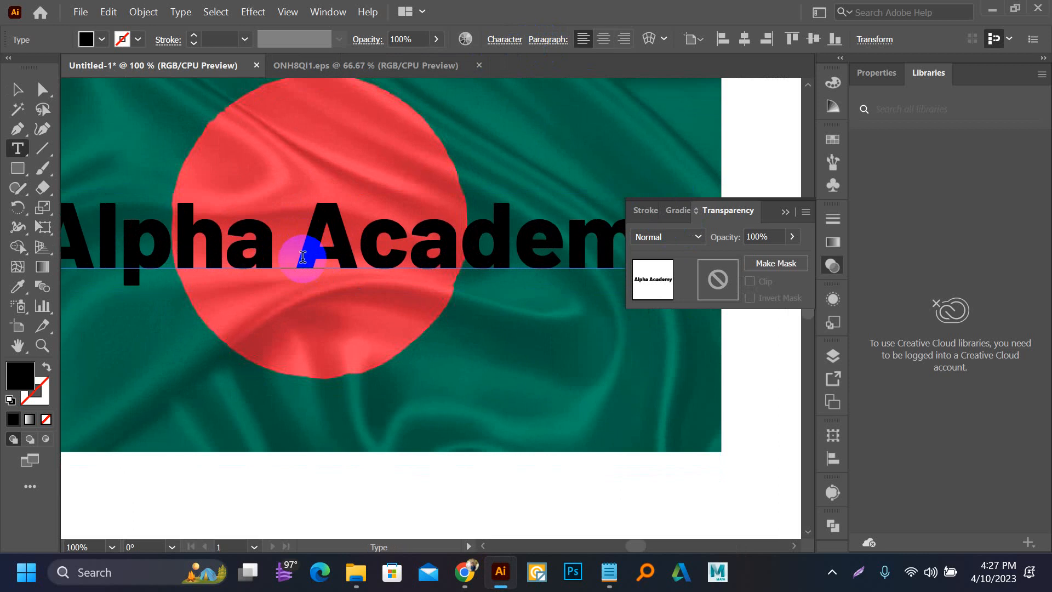
key(Return)
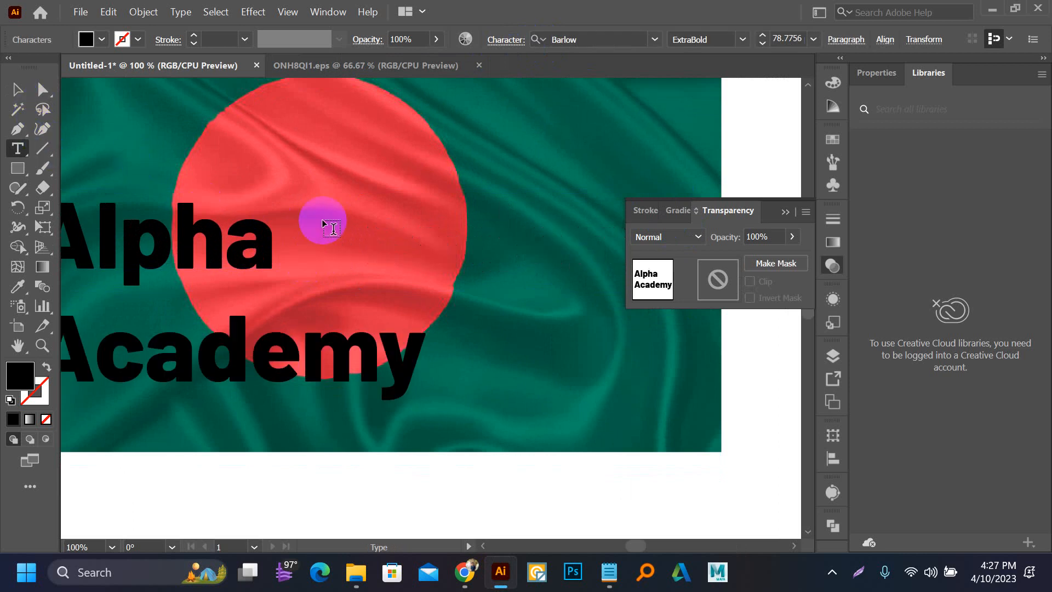
scroll(322, 220, down, 1)
key(BackSpace)
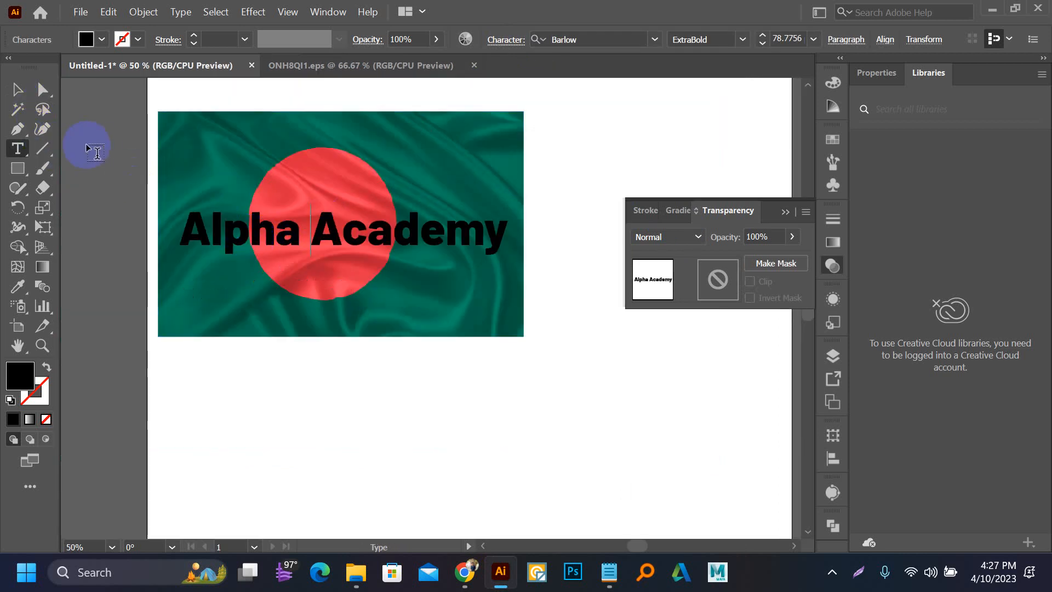
key(Return)
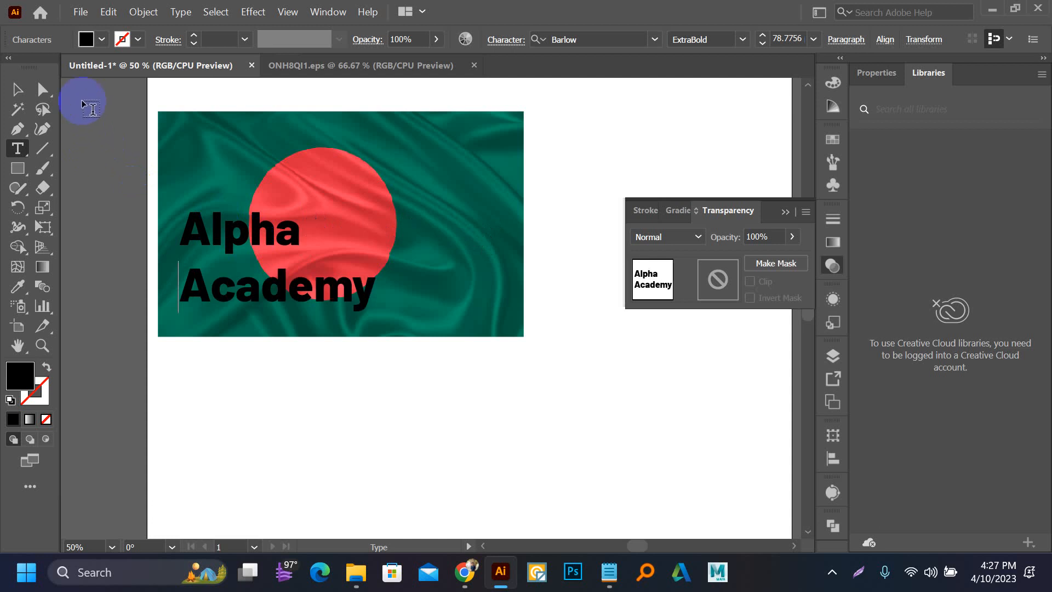
click(17, 89)
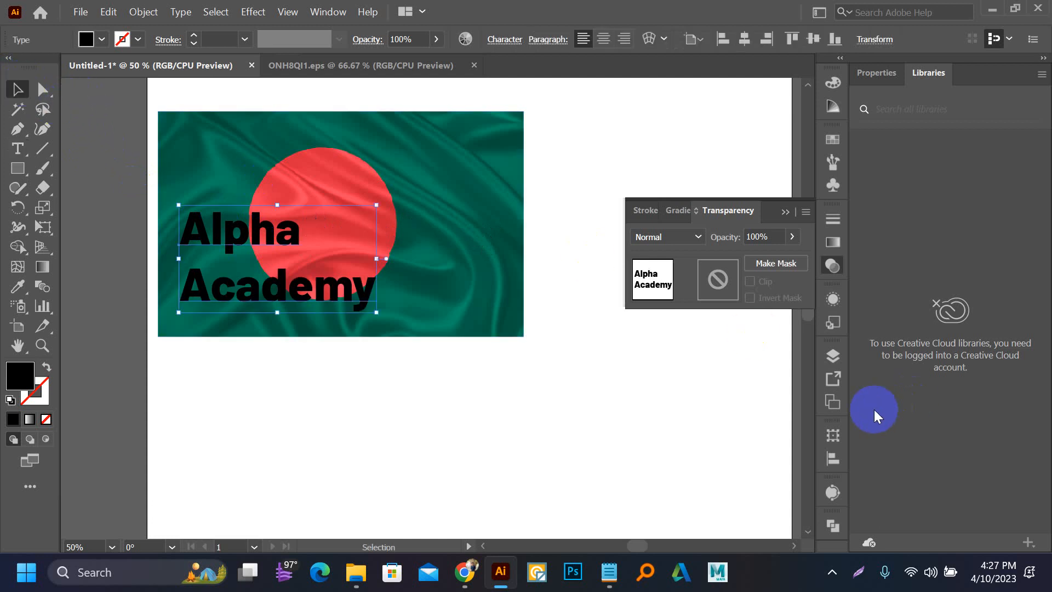
Step: Center-align the two text lines and move the text over the flag's red circle
click(838, 456)
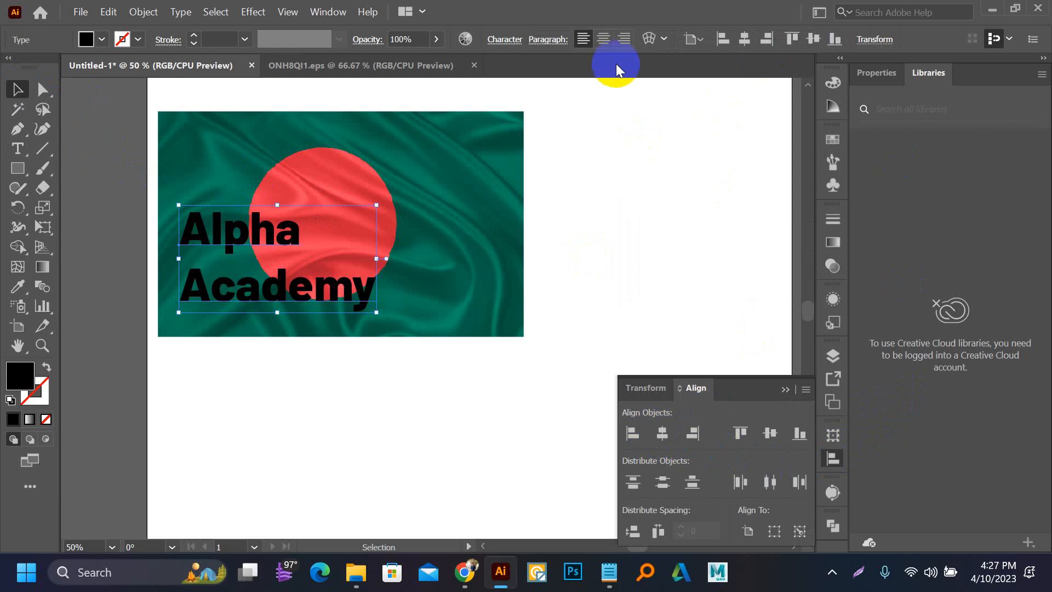
click(605, 42)
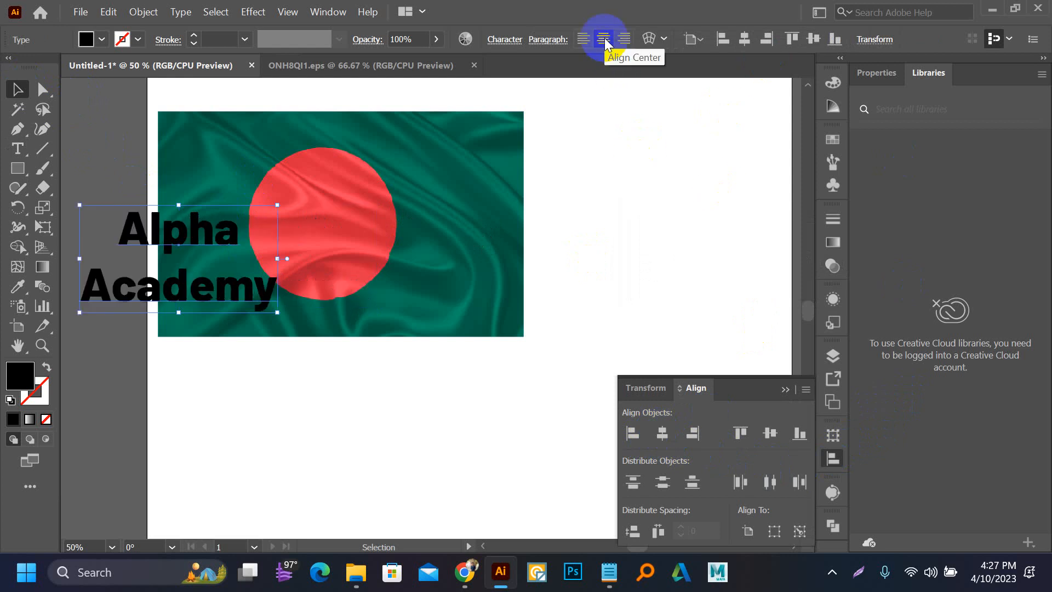
click(554, 264)
drag(189, 221, 270, 230)
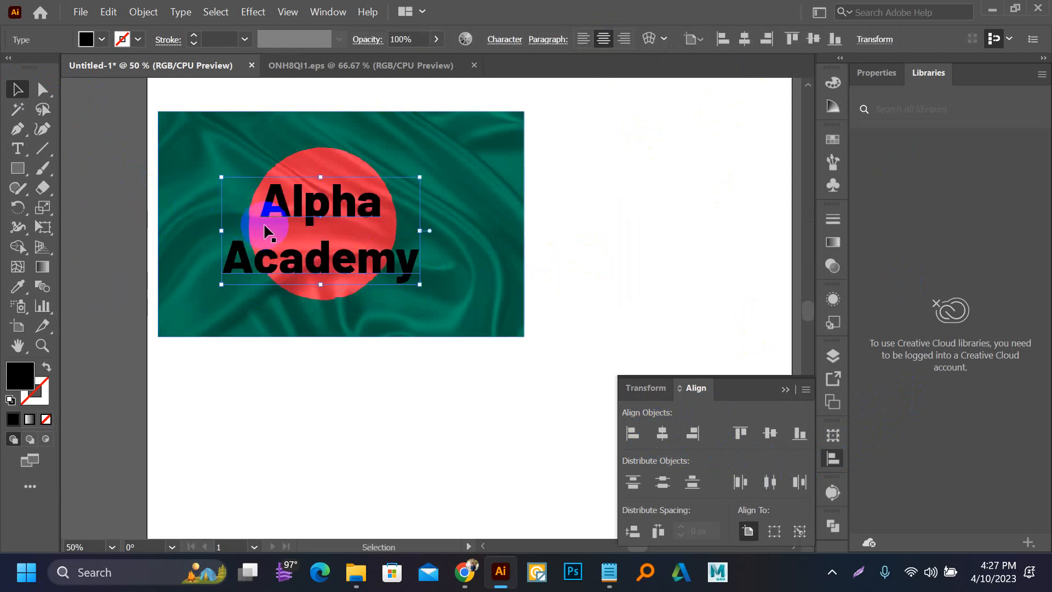
Step: Tighten the leading between "Alpha" and "Academy" until the two lines almost touch
scroll(270, 230, up, 2)
scroll(353, 207, up, 1)
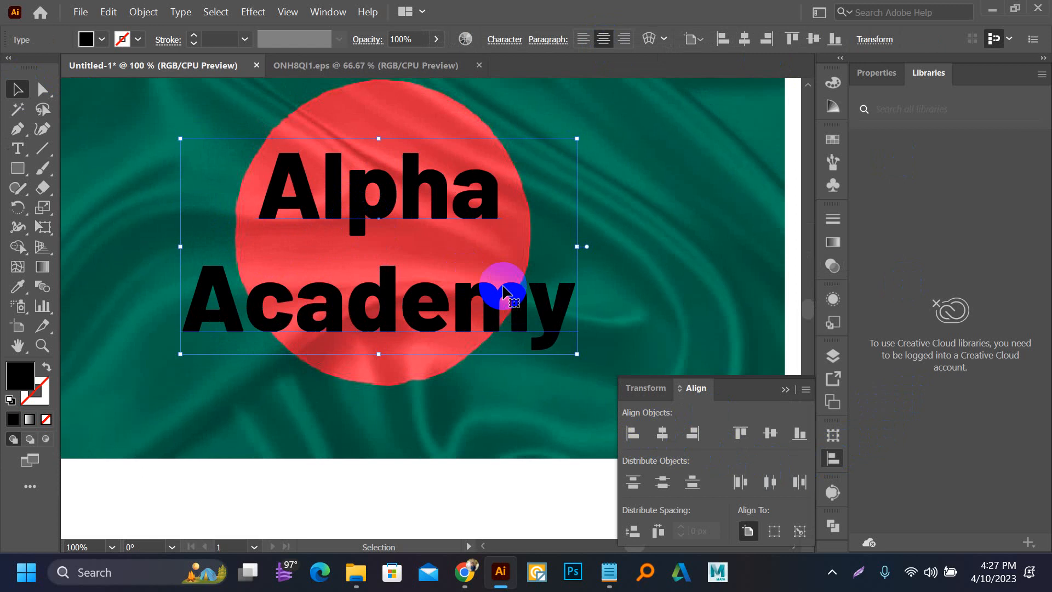
key(alt+Up)
key(alt+Up)
key(alt+Up)
key(alt+Up)
key(alt+Up)
key(alt+Up)
key(alt+Up)
key(alt+Up)
key(alt+Up)
key(alt+Up)
key(alt+Up)
key(alt+Up)
key(alt+Up)
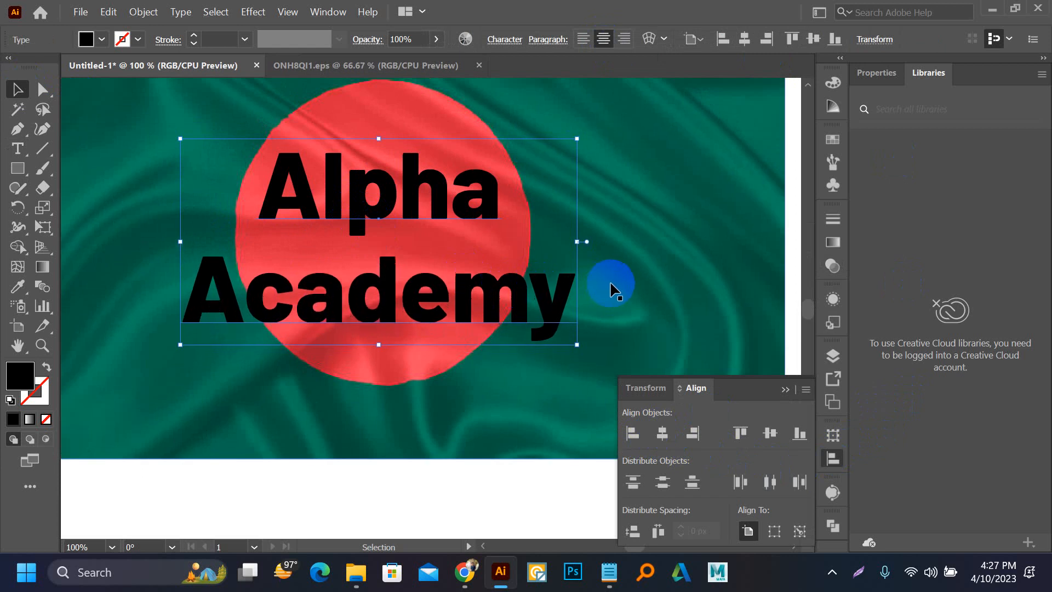
key(alt+Up)
key(alt+Up)
key(alt+Up)
key(alt+Up)
key(alt+Up)
key(alt+Up)
key(alt+Up)
key(alt+Up)
key(alt+Up)
key(alt+Up)
key(alt+Up)
key(alt+Up)
key(alt+Up)
key(alt+Up)
key(alt+Up)
key(alt+Up)
key(alt+Up)
key(alt+Up)
key(alt+Up)
key(alt+Up)
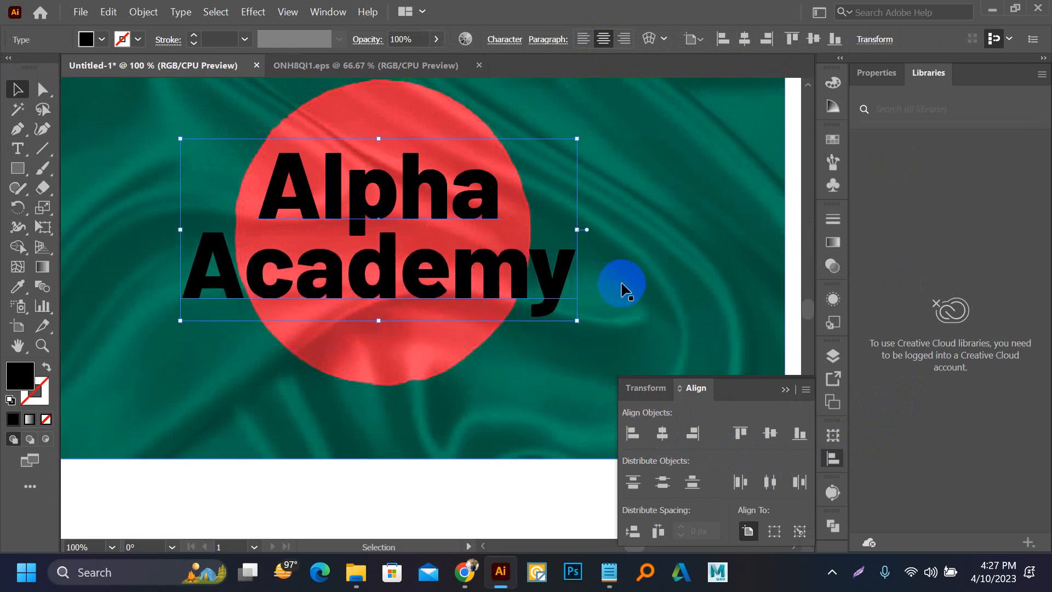
key(alt+Up)
key(alt+Up)
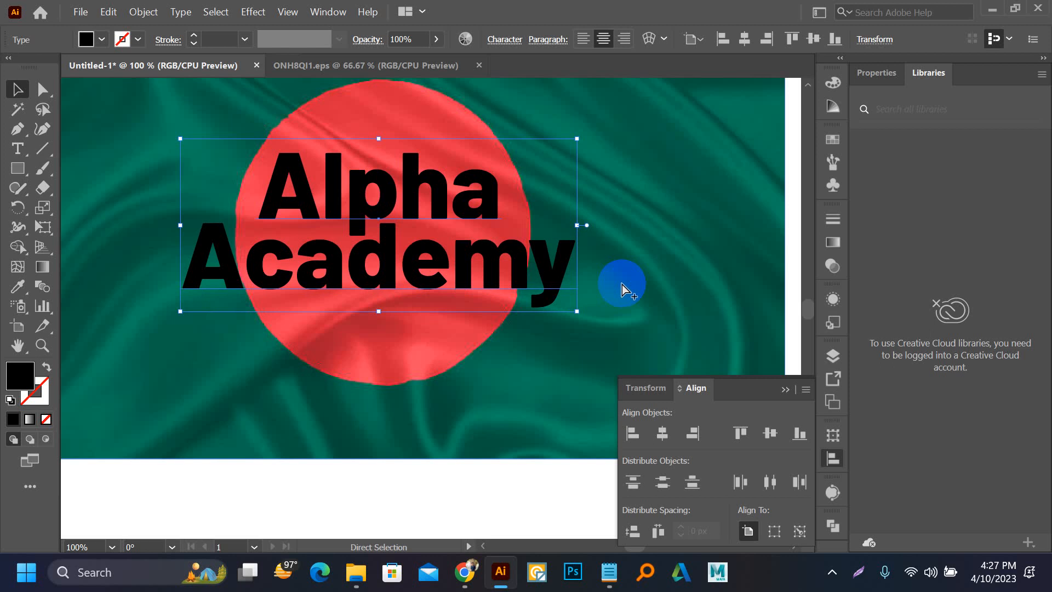
Step: Scale the two-line text up to about the flag's width and center it on the flag
scroll(445, 247, down, 4)
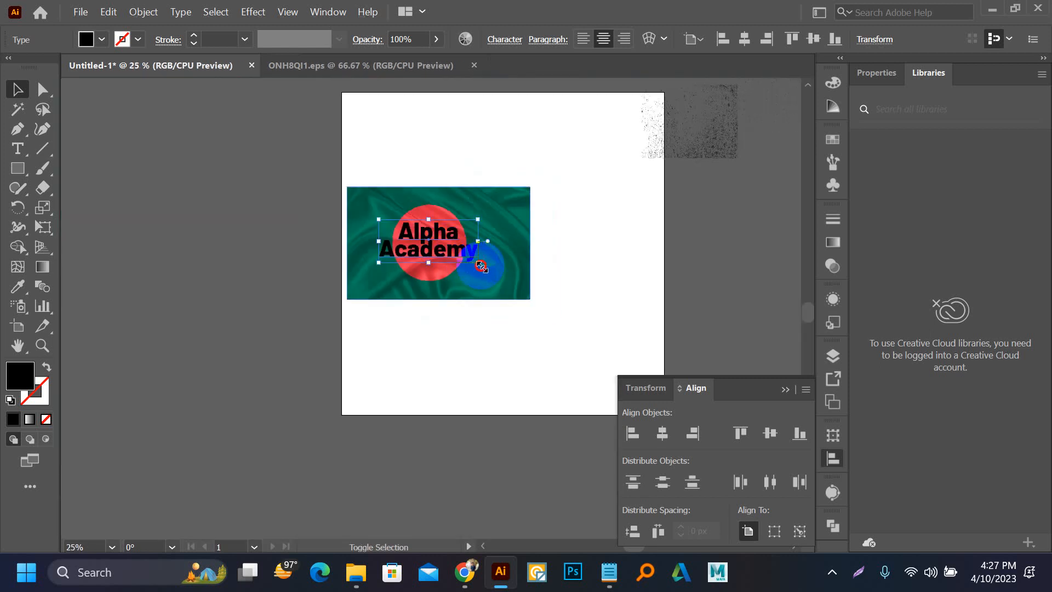
drag(480, 264, 522, 290)
scroll(421, 249, up, 3)
drag(466, 223, 489, 222)
Step: Place a duplicate of the flag image on the canvas outside the artboard's left edge
scroll(486, 229, down, 1)
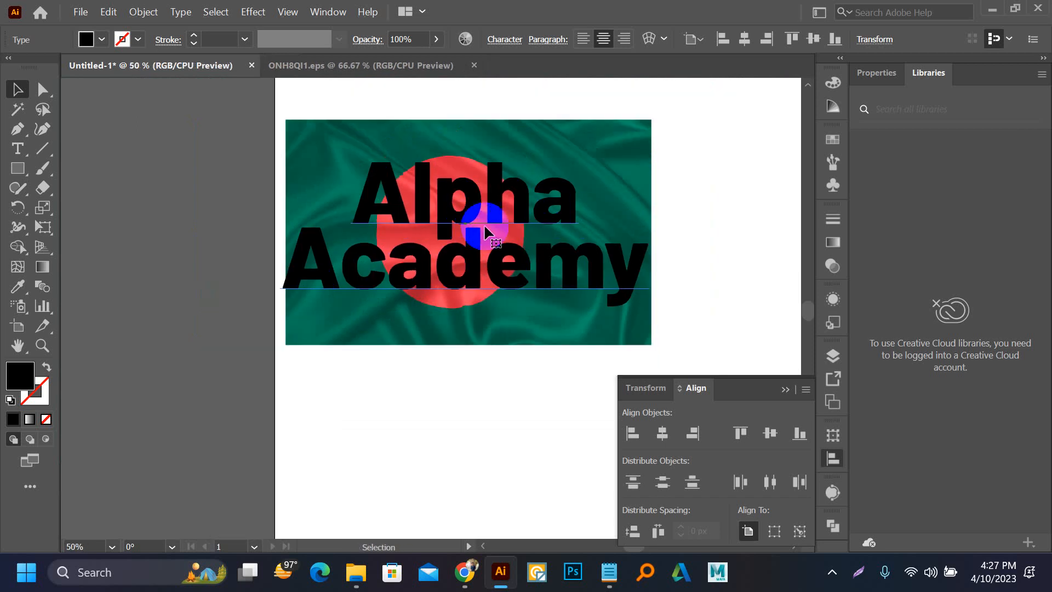
scroll(553, 343, down, 2)
drag(538, 351, 277, 312)
Step: Make an opacity mask from the "Alpha Academy" text and the flag beneath it, with Clip and Invert Mask enabled
drag(421, 186, 548, 359)
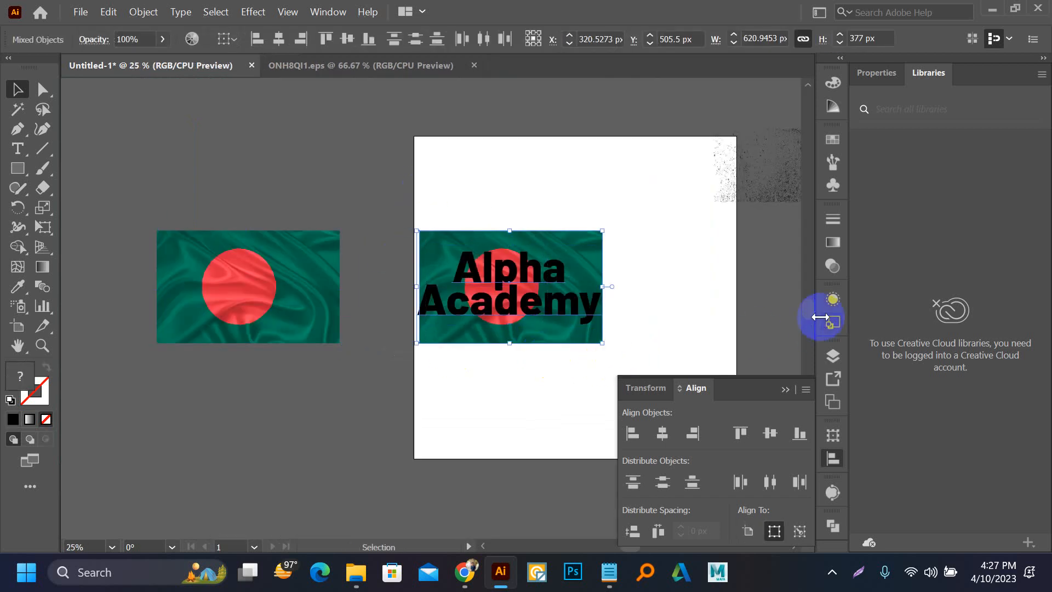
click(839, 266)
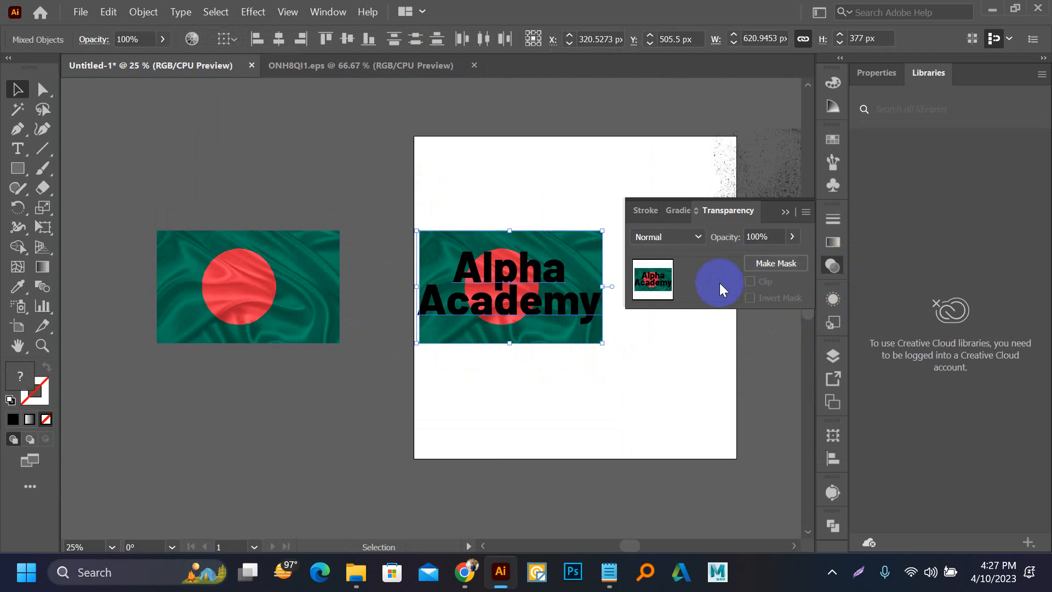
click(774, 265)
click(751, 298)
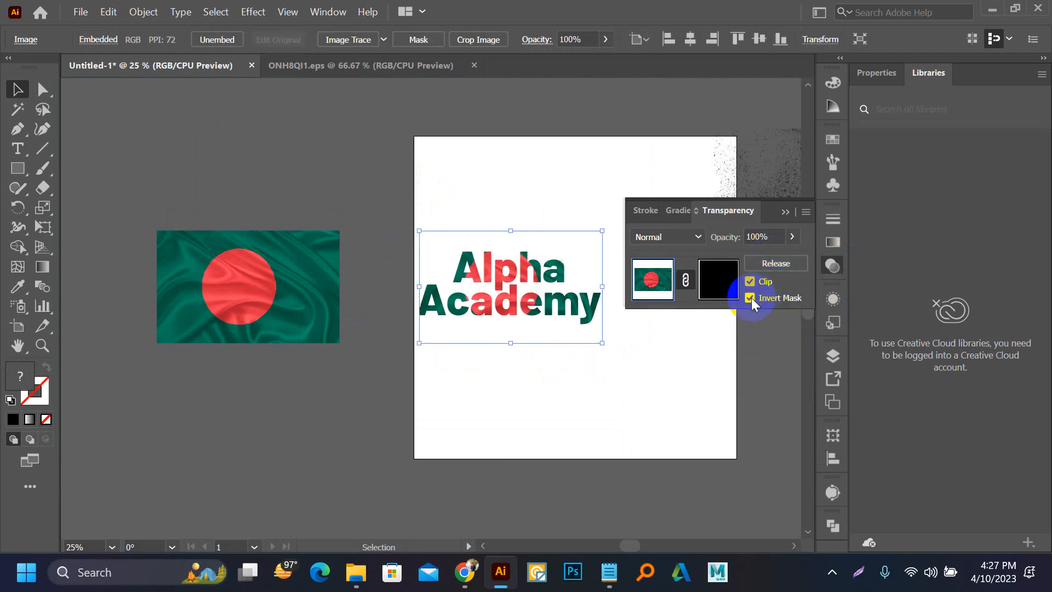
click(492, 146)
scroll(568, 294, up, 2)
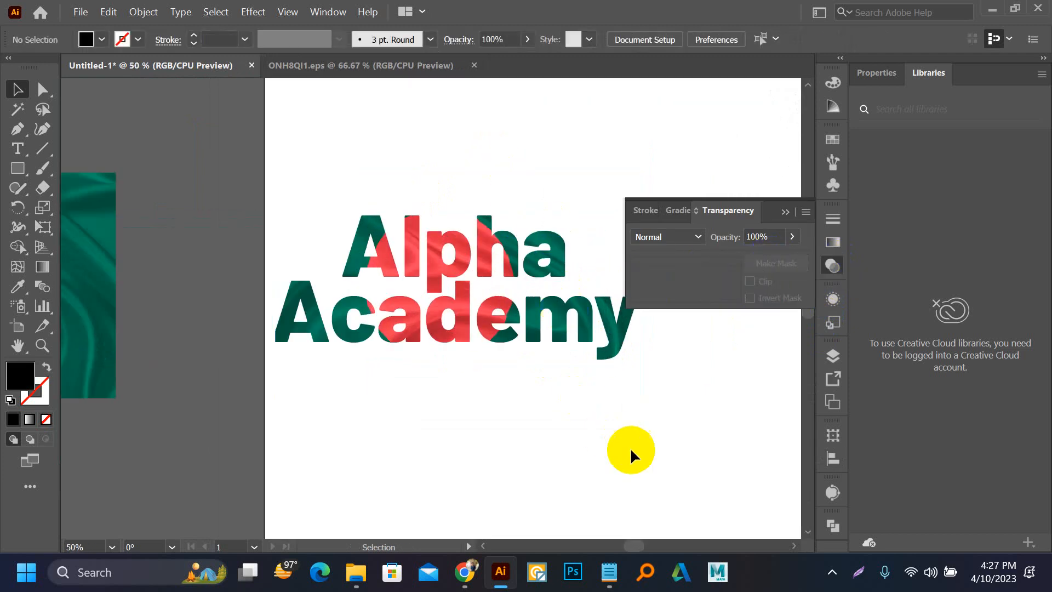
drag(542, 394, 377, 328)
scroll(367, 297, down, 2)
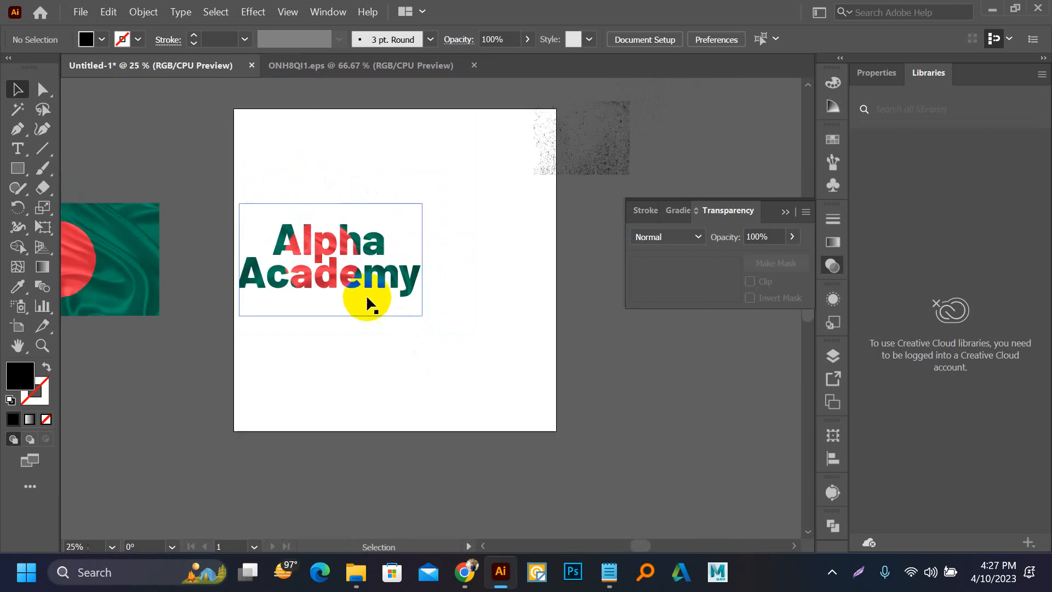
scroll(375, 285, up, 1)
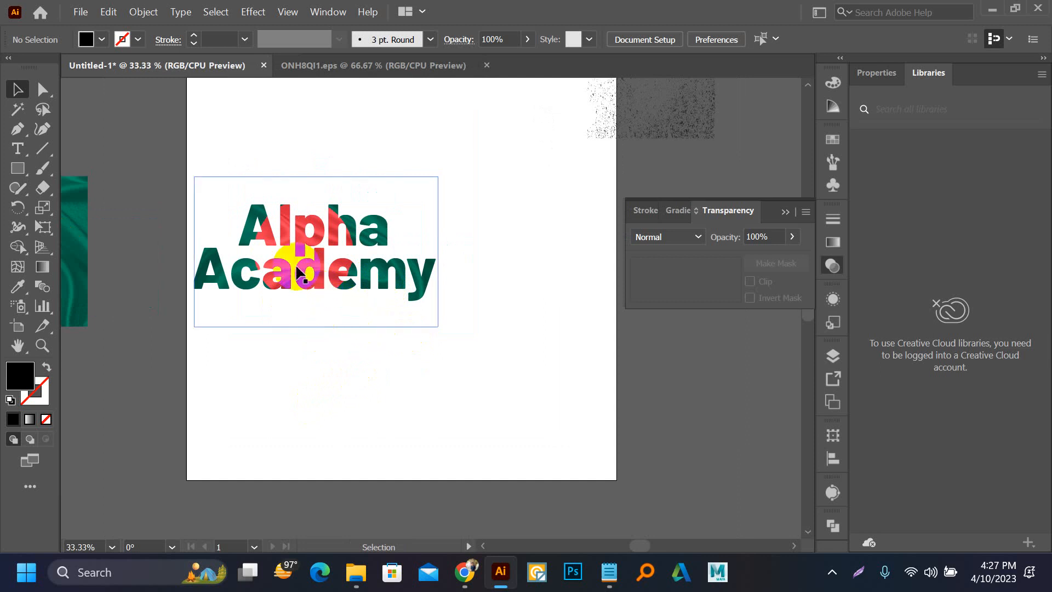
scroll(416, 273, down, 2)
Step: Place a copy of the flag above the artboard and cover it with an enlarged copy of the grunge texture
drag(309, 275, 359, 340)
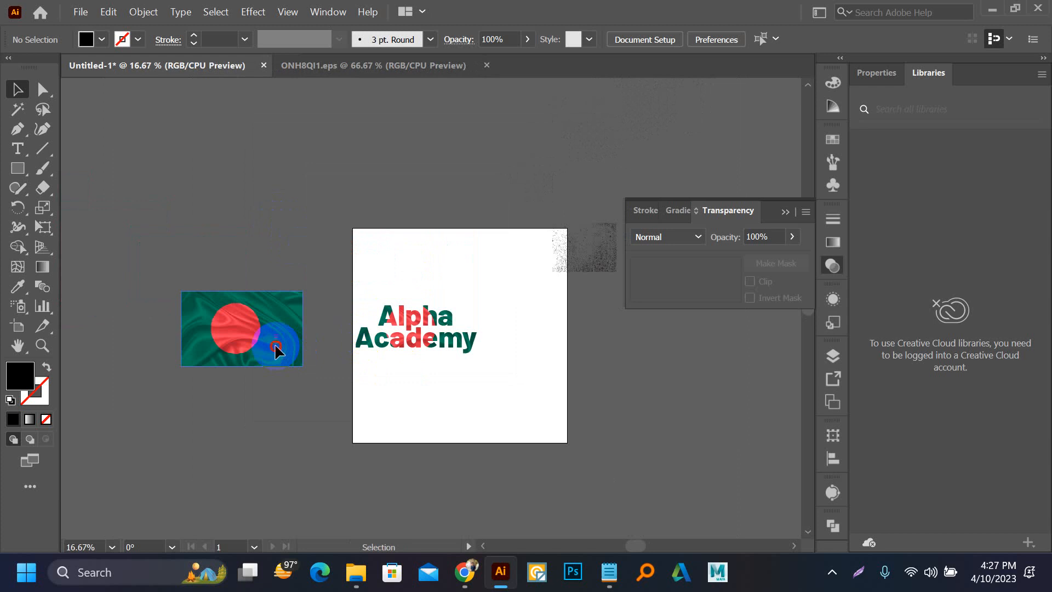
drag(276, 345, 368, 196)
drag(596, 253, 402, 203)
scroll(362, 197, up, 3)
scroll(403, 202, down, 3)
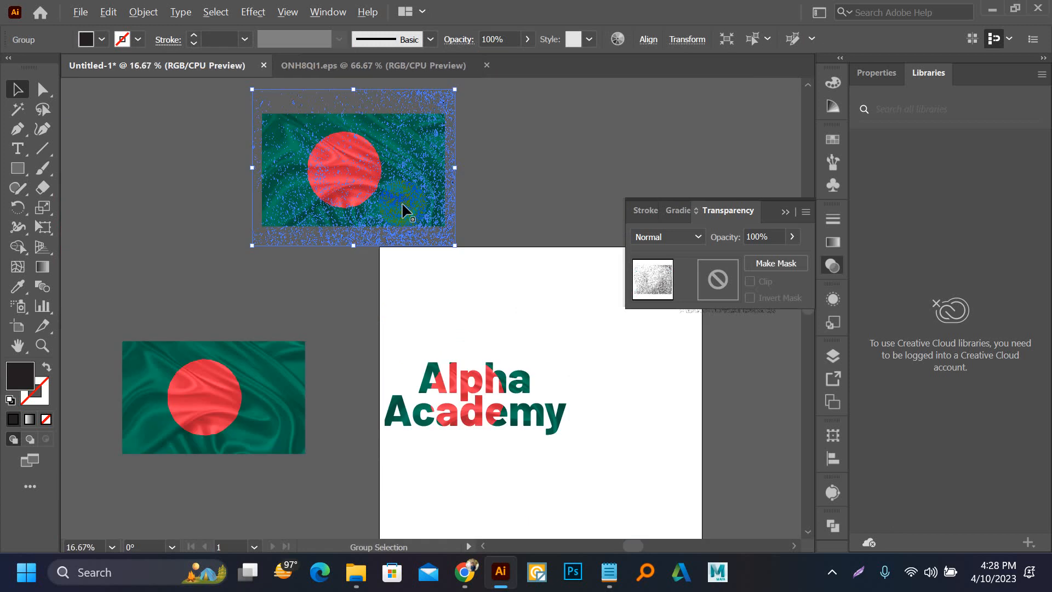
Step: Combine the grunge texture and the flag beneath it into an opacity mask, and move the masked artwork slightly aside
scroll(352, 145, up, 1)
drag(218, 139, 403, 253)
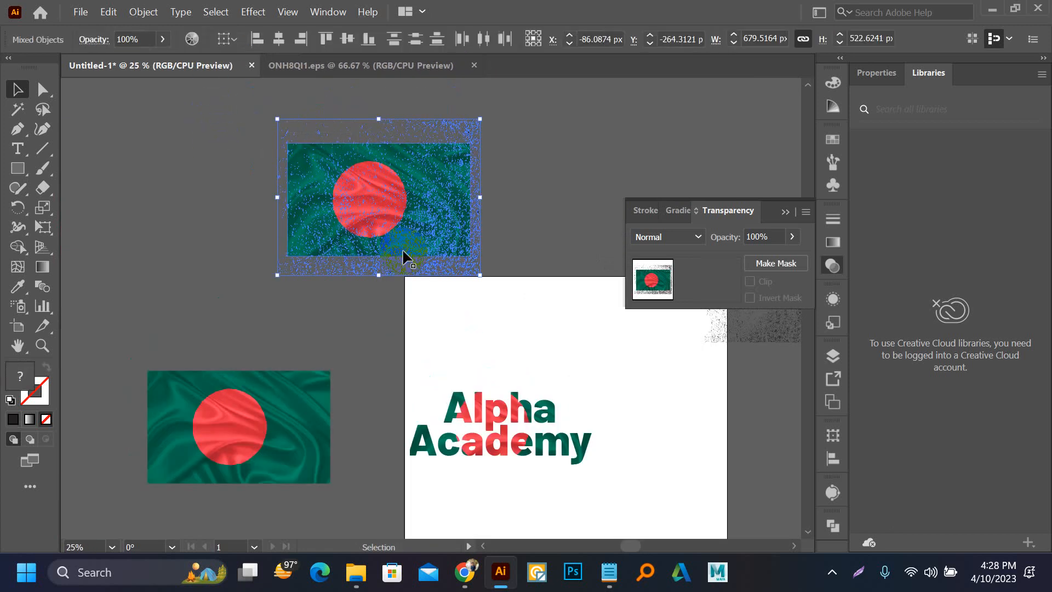
click(756, 264)
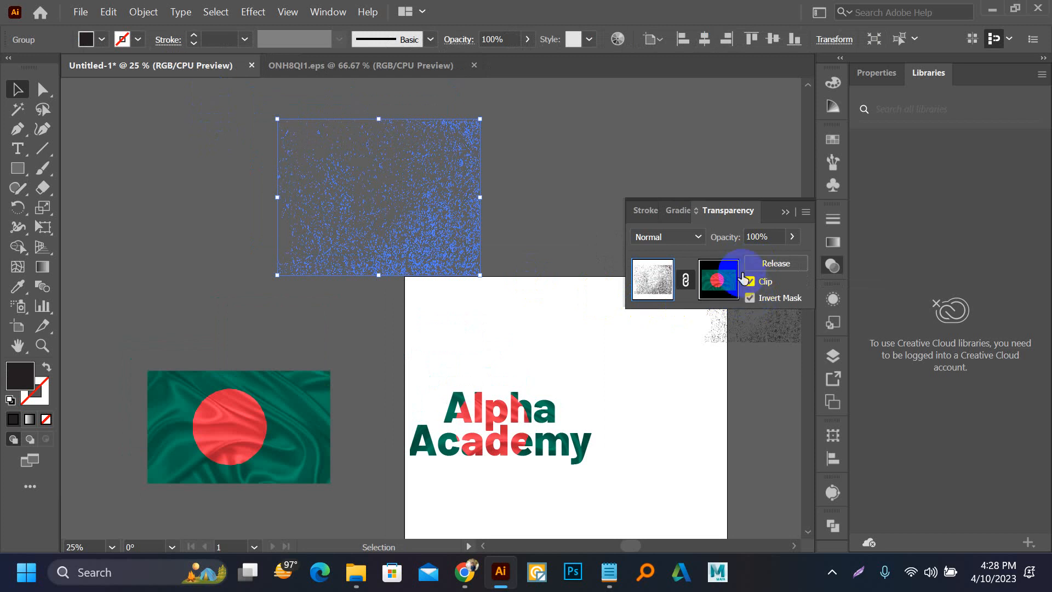
click(502, 173)
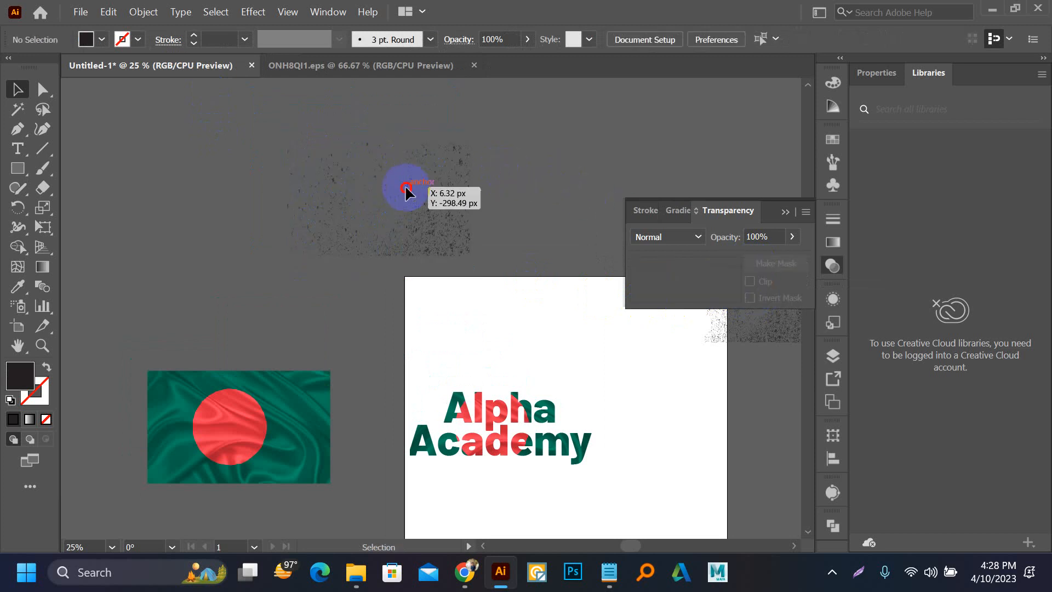
click(406, 188)
drag(422, 207, 499, 193)
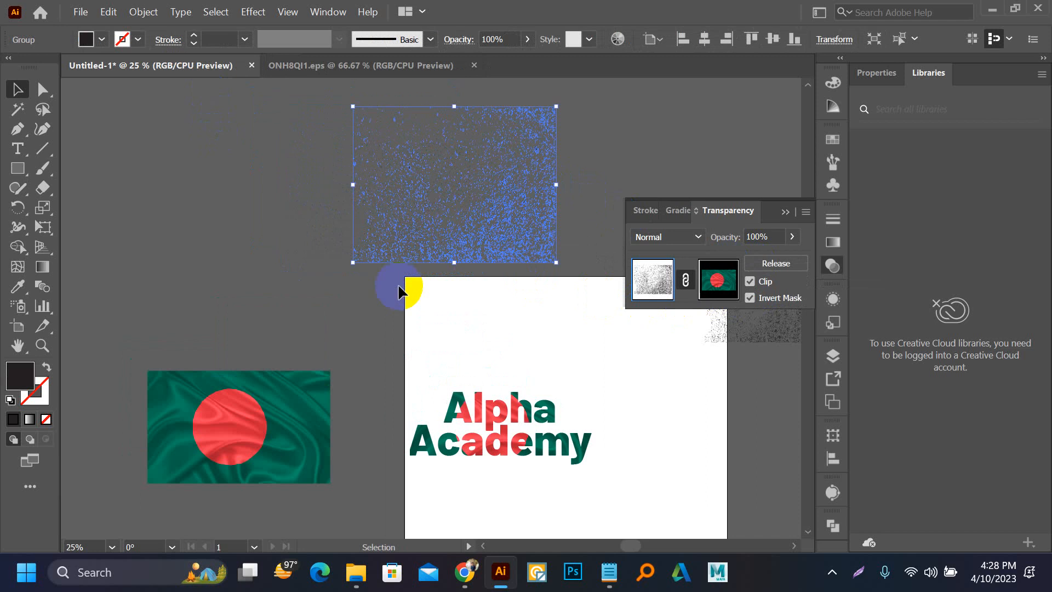
Step: Select the plain flag image outside the artboard and examine its detail up close
click(323, 305)
drag(247, 412, 393, 345)
scroll(276, 372, up, 2)
scroll(494, 366, down, 1)
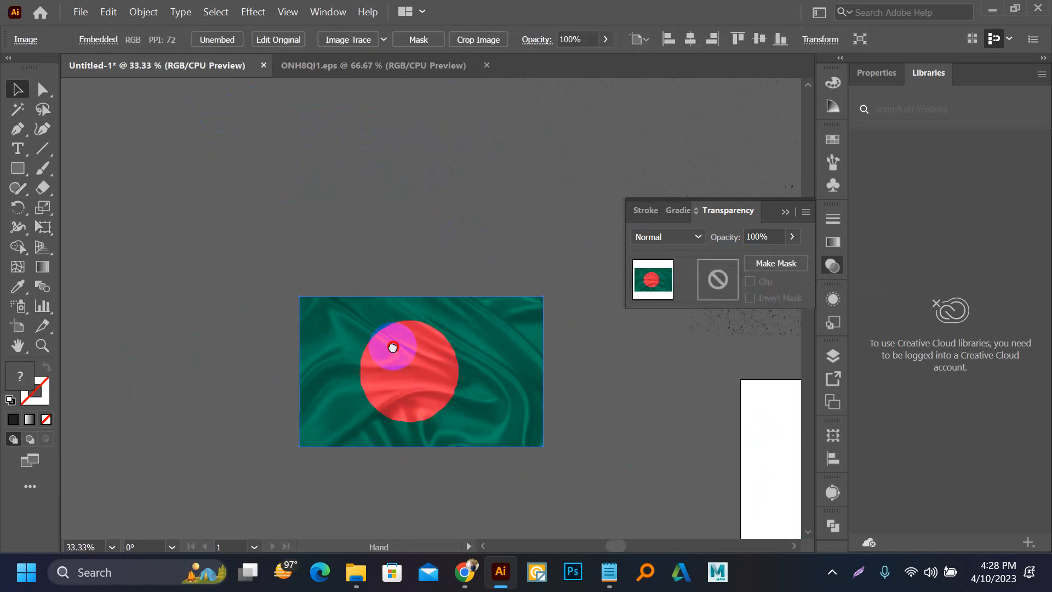
scroll(392, 348, up, 2)
scroll(392, 348, down, 1)
Step: Switch to Chrome, close the Freepik texture preview, and search the web for "all free download" in a new tab
click(464, 555)
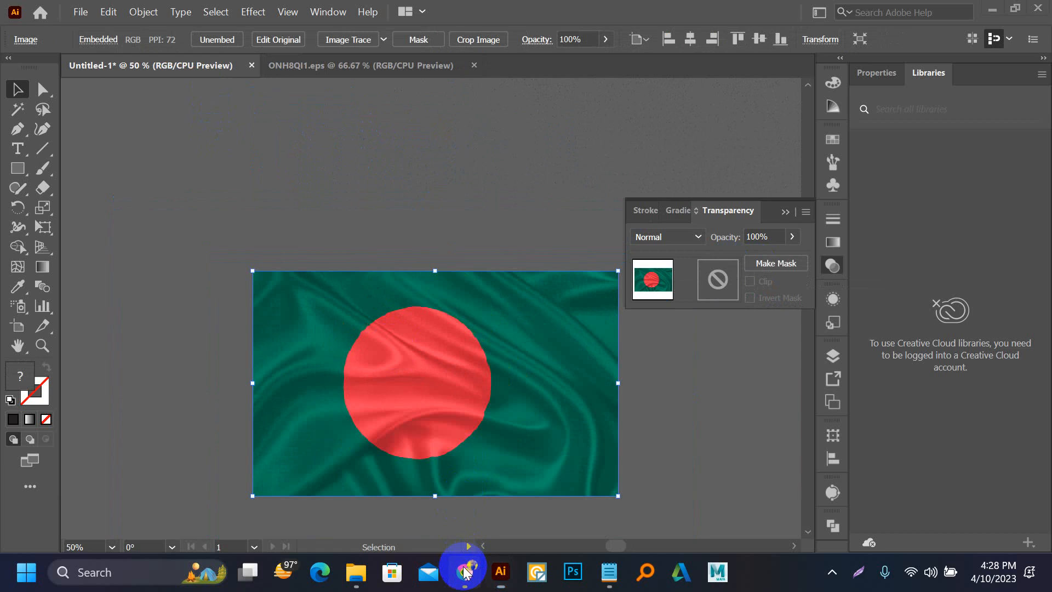
click(767, 18)
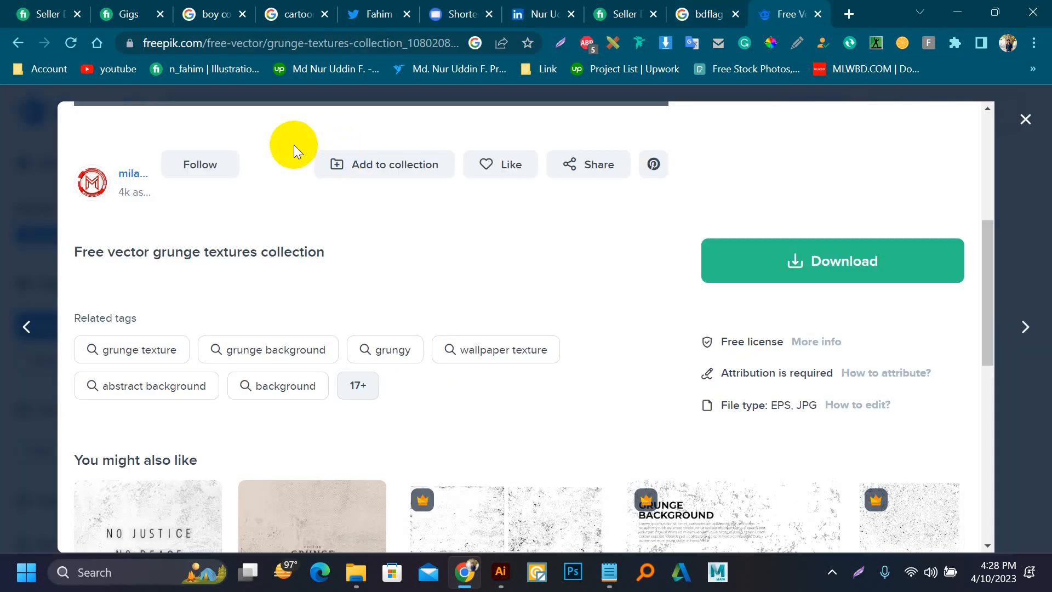
click(730, 273)
click(1026, 119)
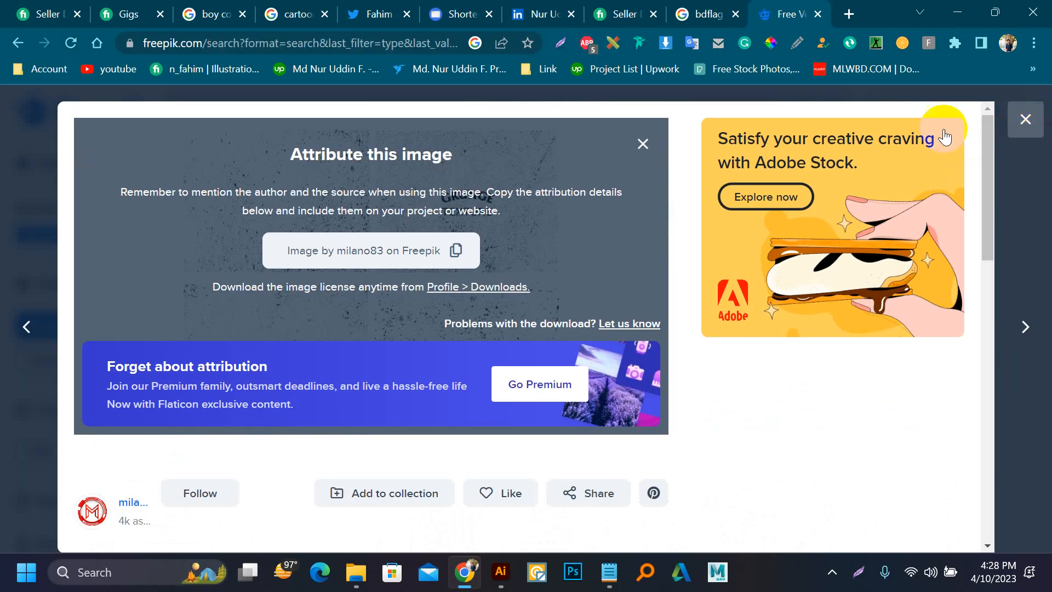
click(849, 15)
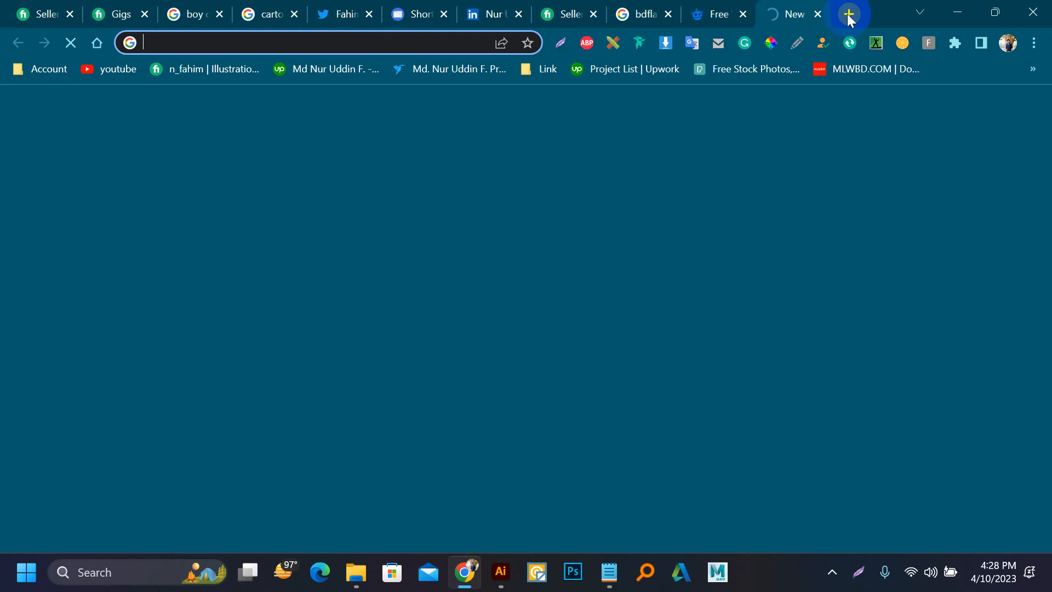
text(all)
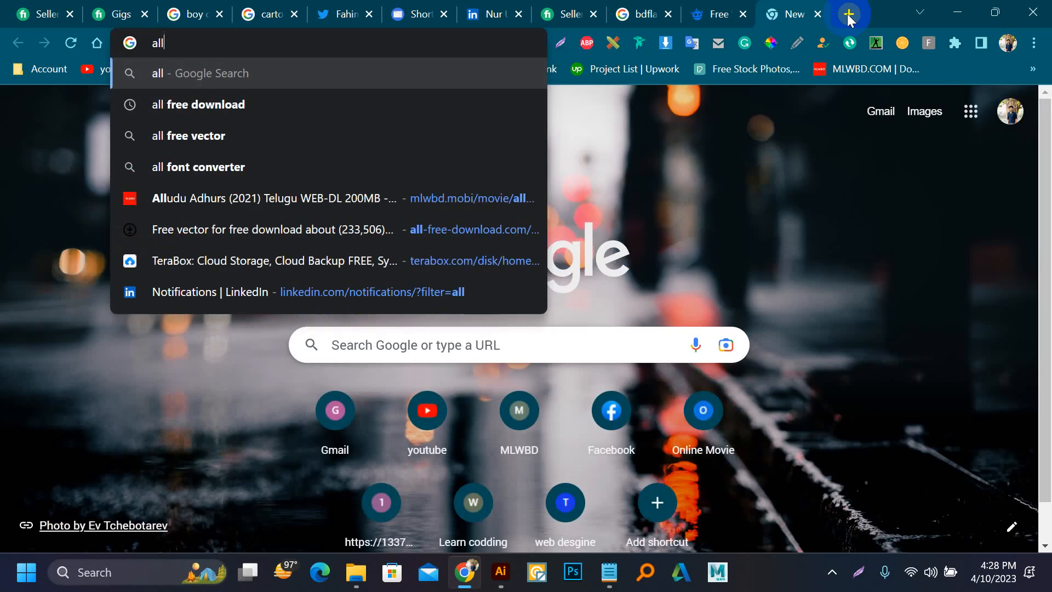
key(Down)
key(Return)
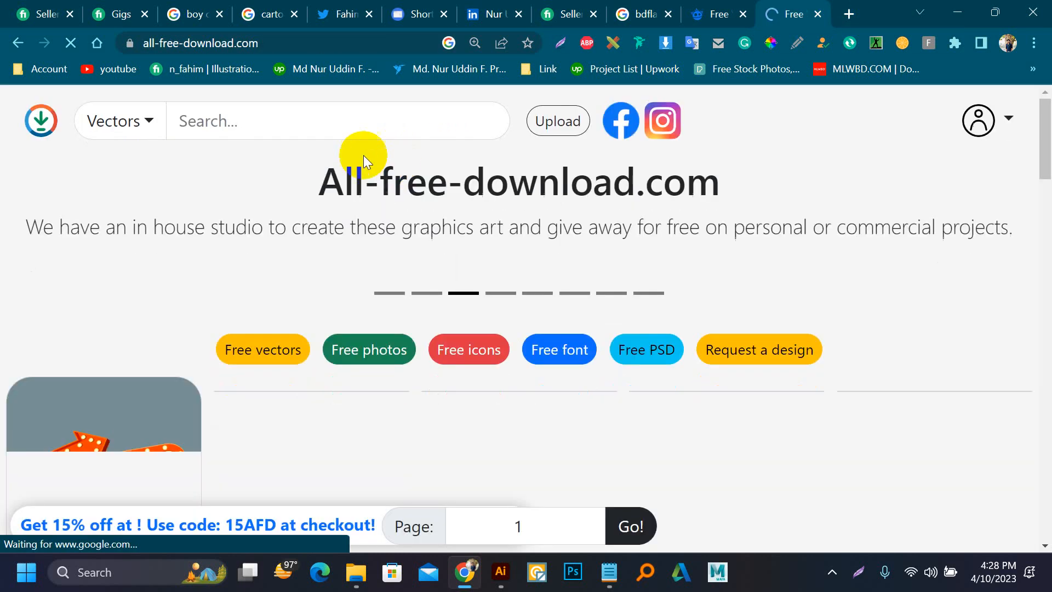
Step: Search All-free-download.com for "bd flag" vectors and look through the results
click(266, 120)
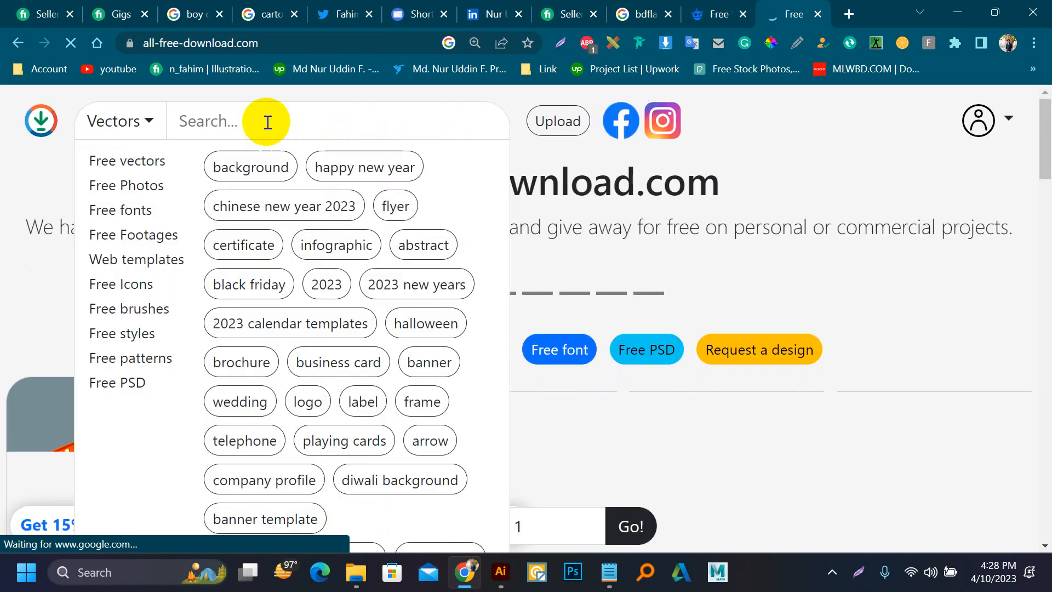
text(bd flag)
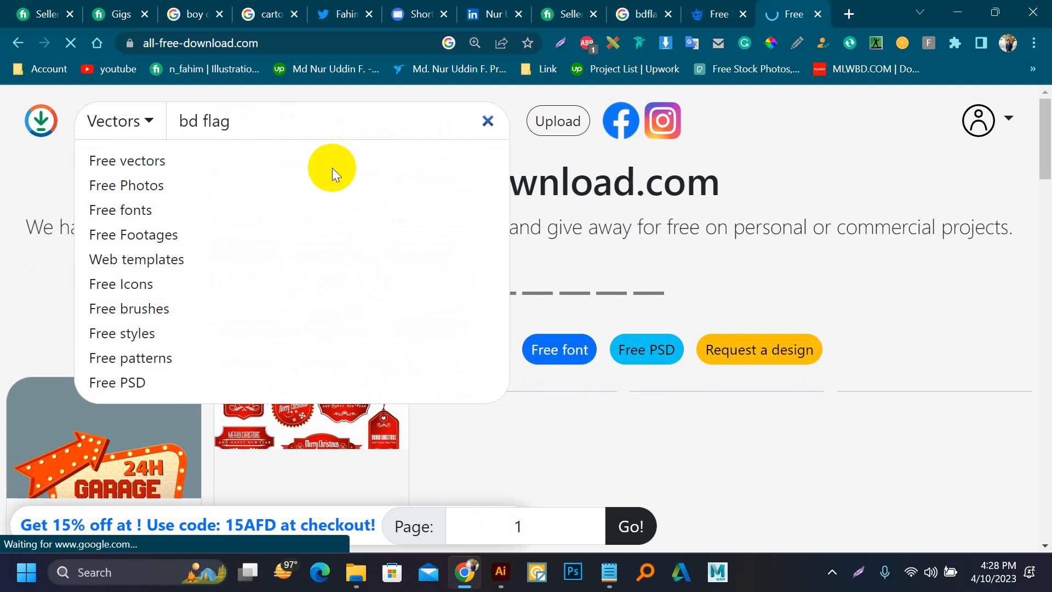
key(Return)
scroll(345, 171, down, 5)
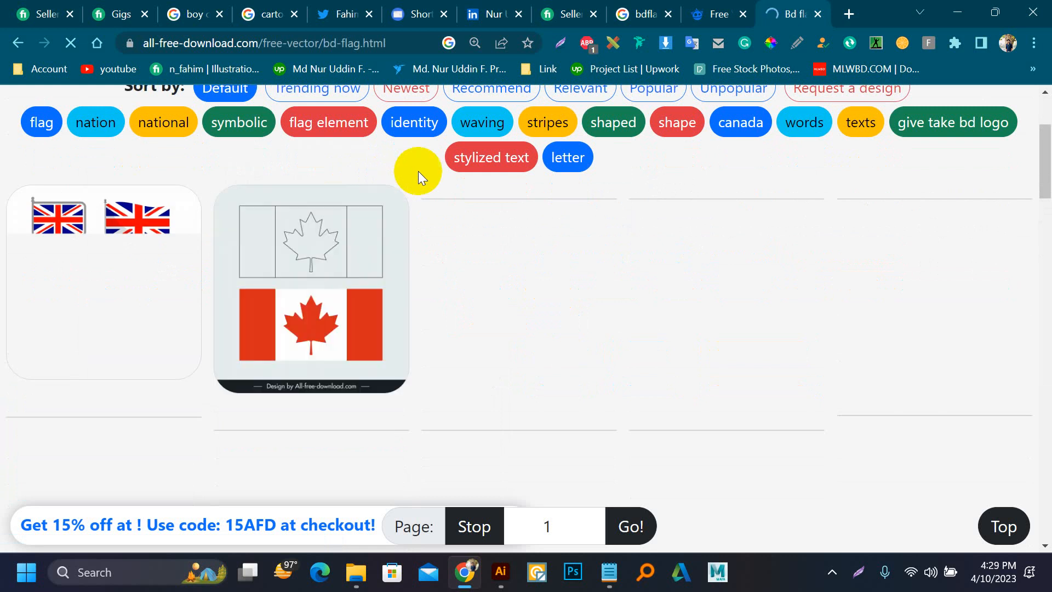
scroll(418, 171, down, 2)
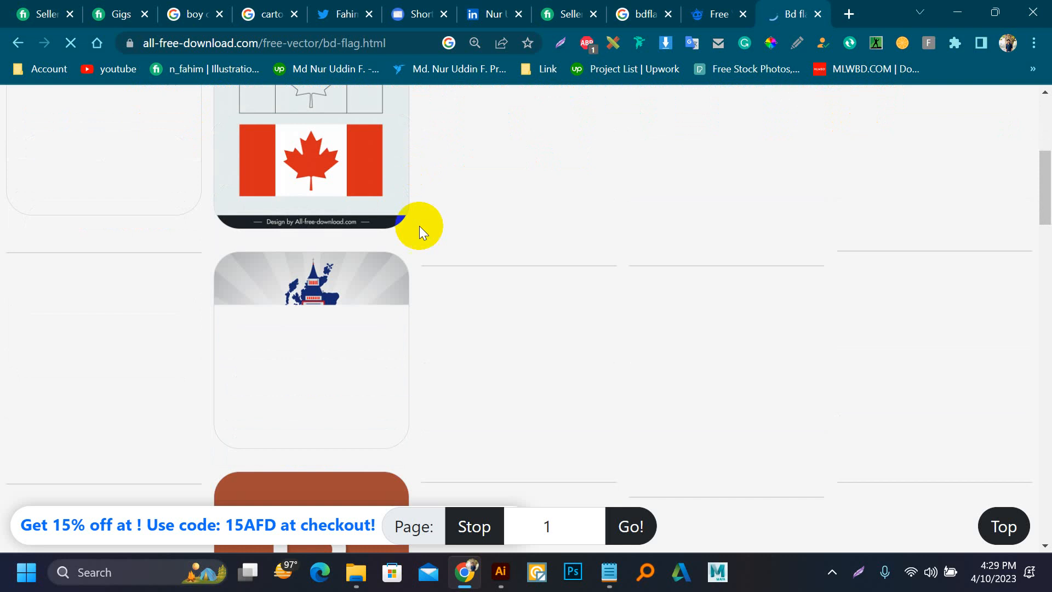
scroll(313, 270, up, 5)
scroll(357, 259, down, 3)
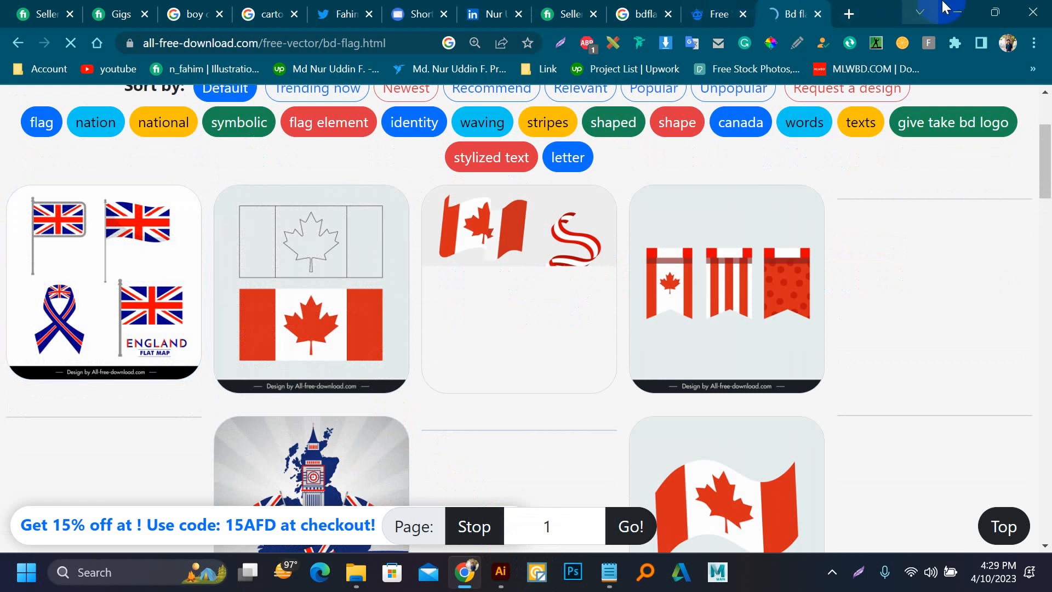
click(959, 9)
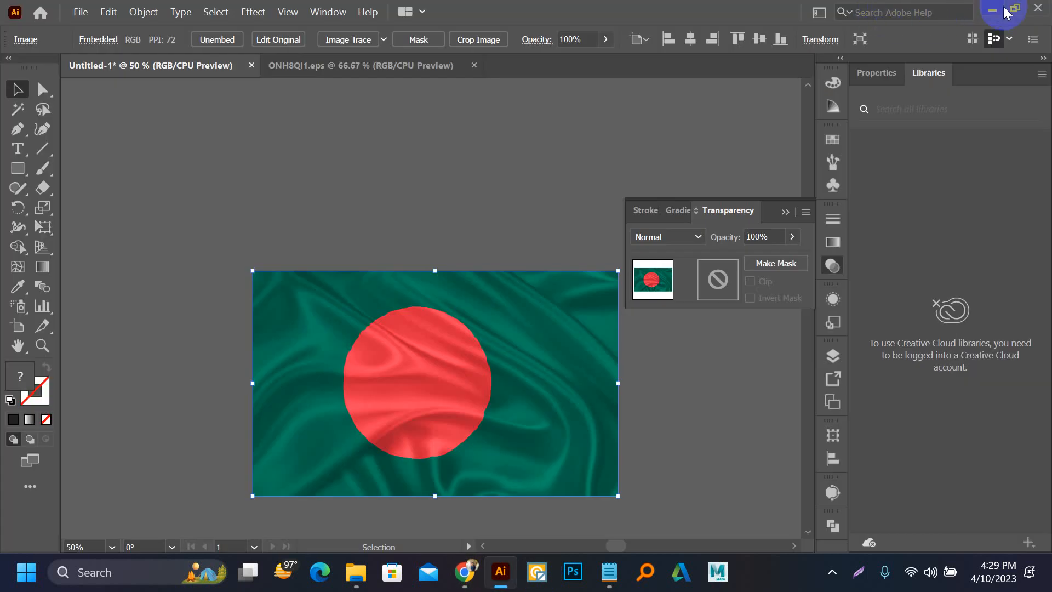
Step: Return to the bdflag image results in Chrome and save the iStock flag as a JPEG in the Downloads folder
click(477, 579)
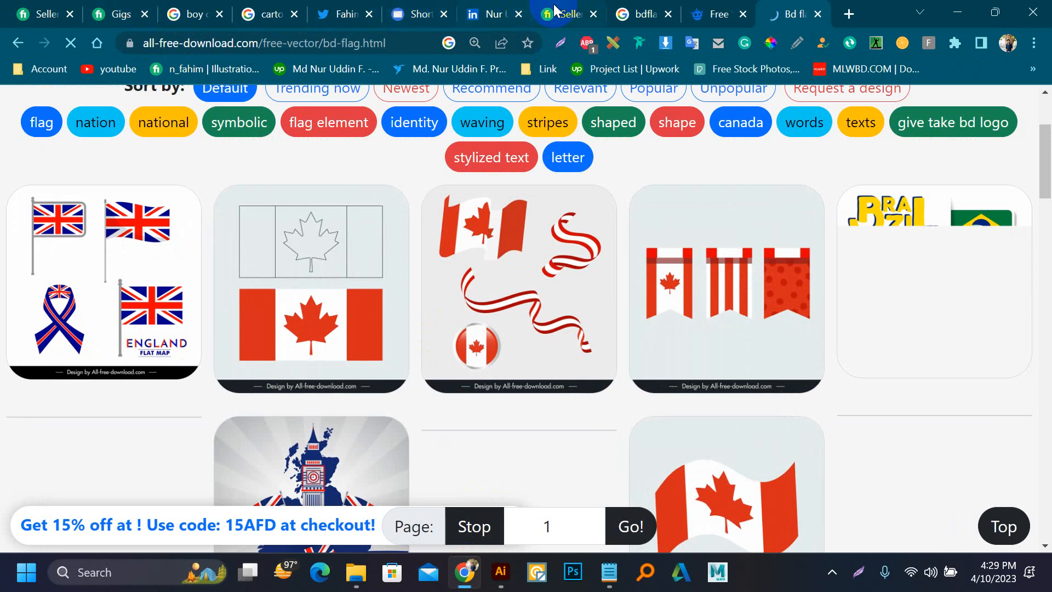
click(650, 15)
right_click(776, 260)
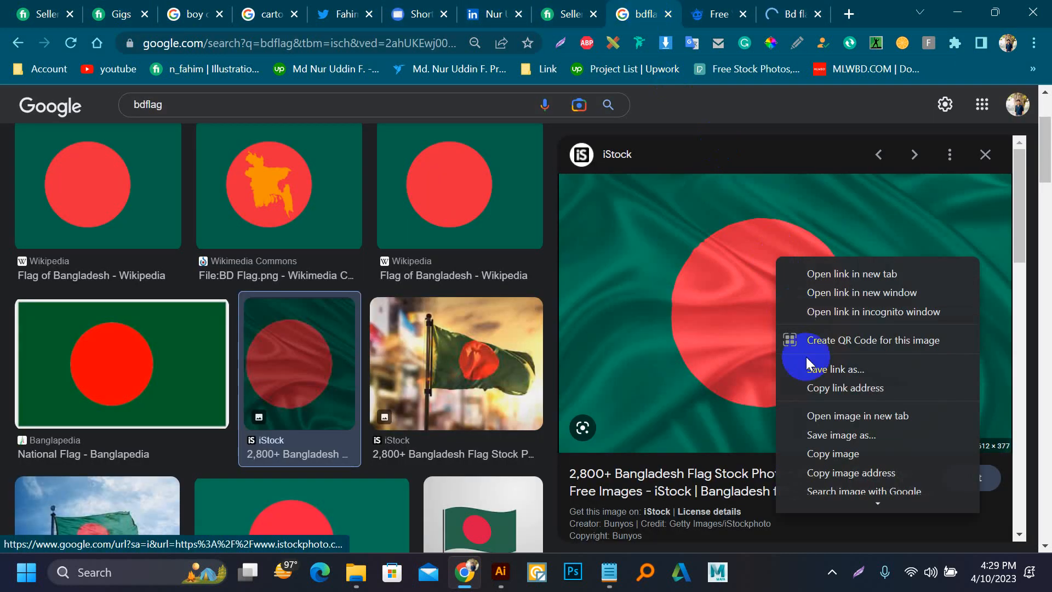
click(843, 439)
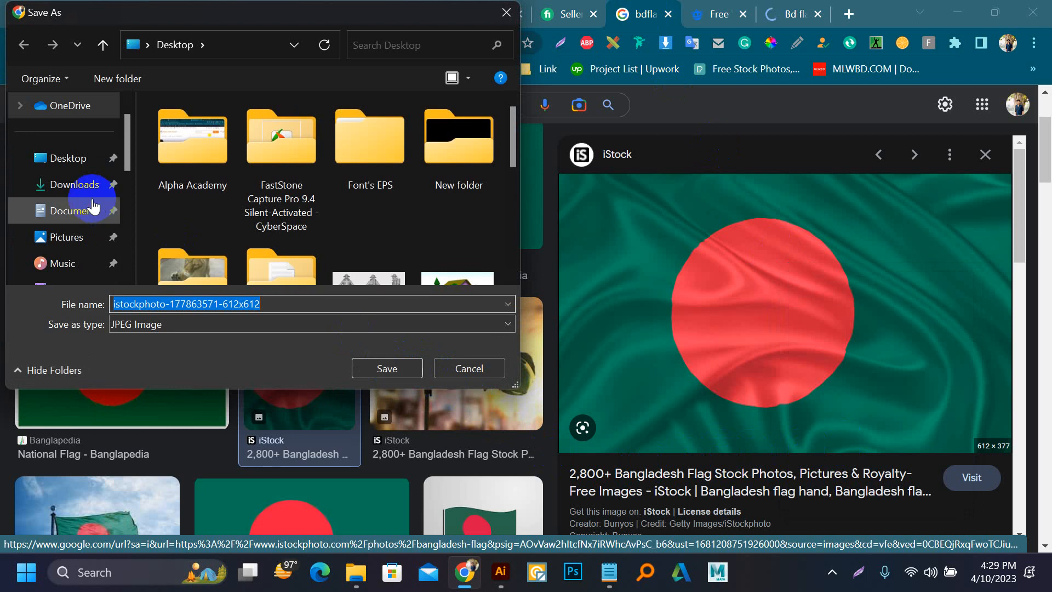
click(71, 184)
click(405, 369)
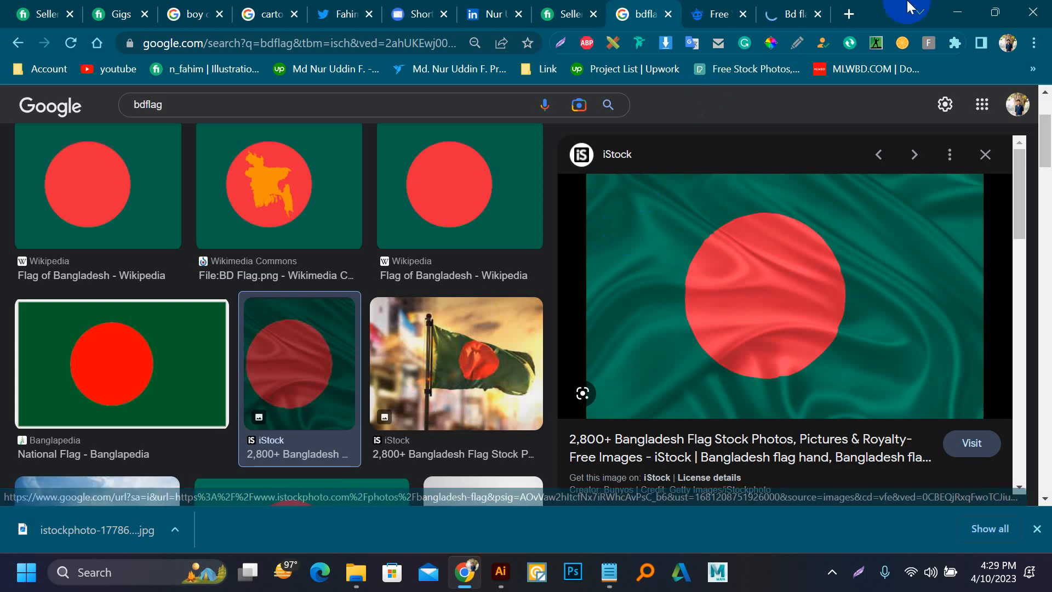
click(955, 9)
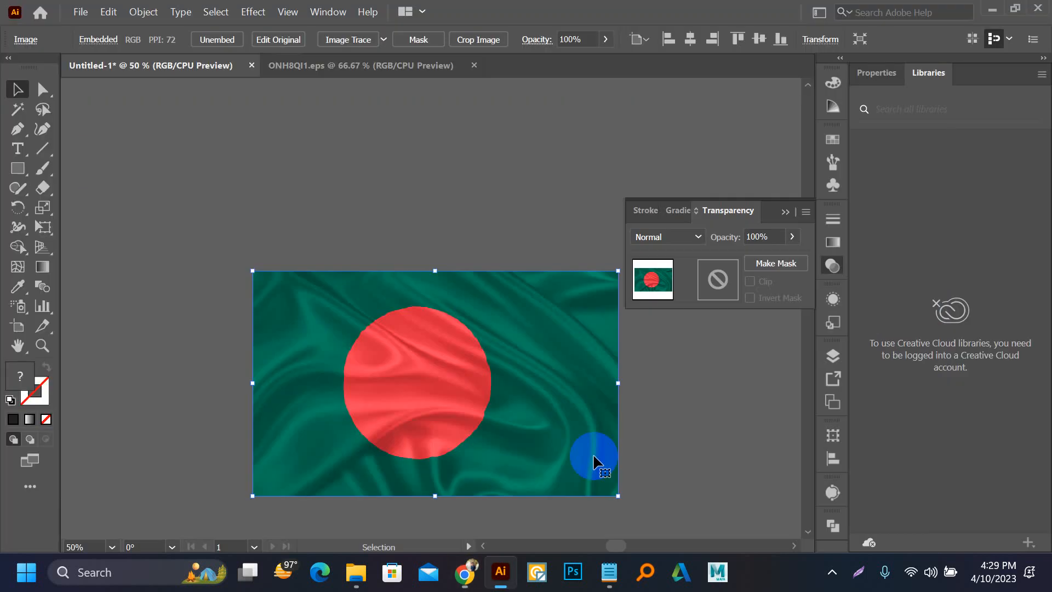
click(992, 10)
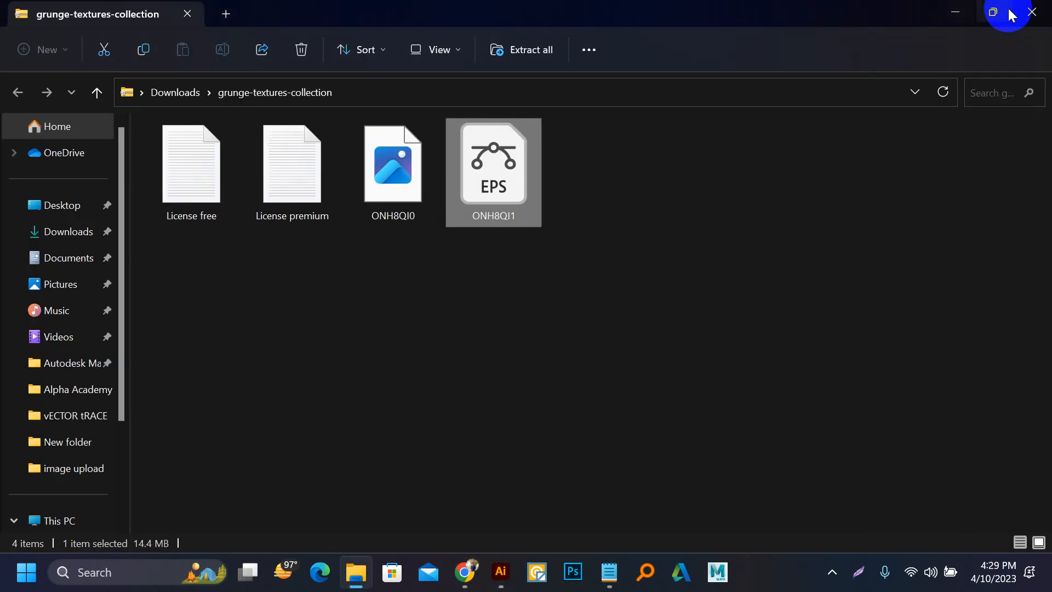
click(1033, 11)
click(955, 10)
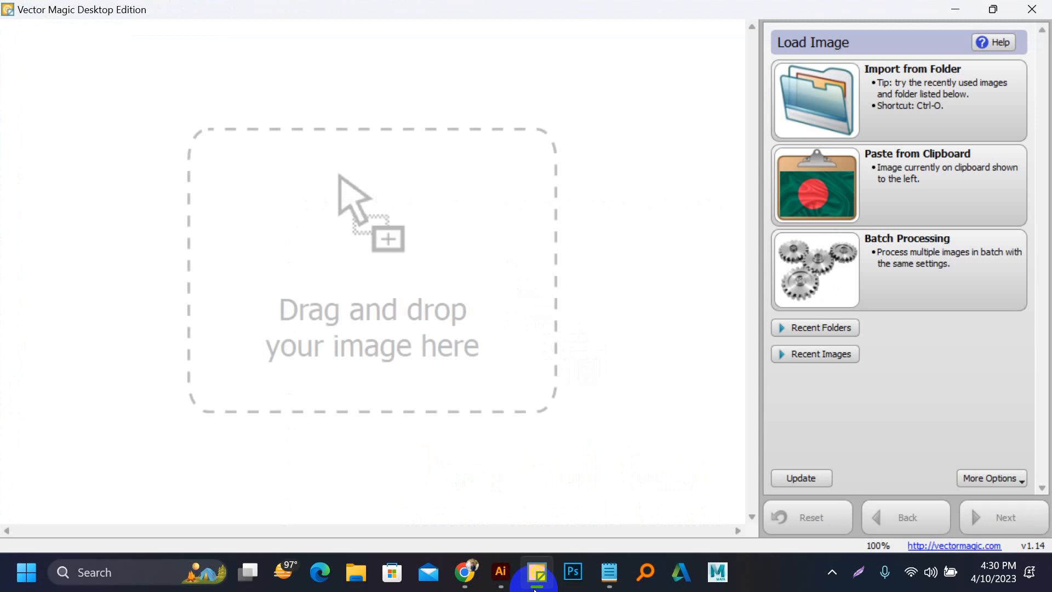
click(354, 572)
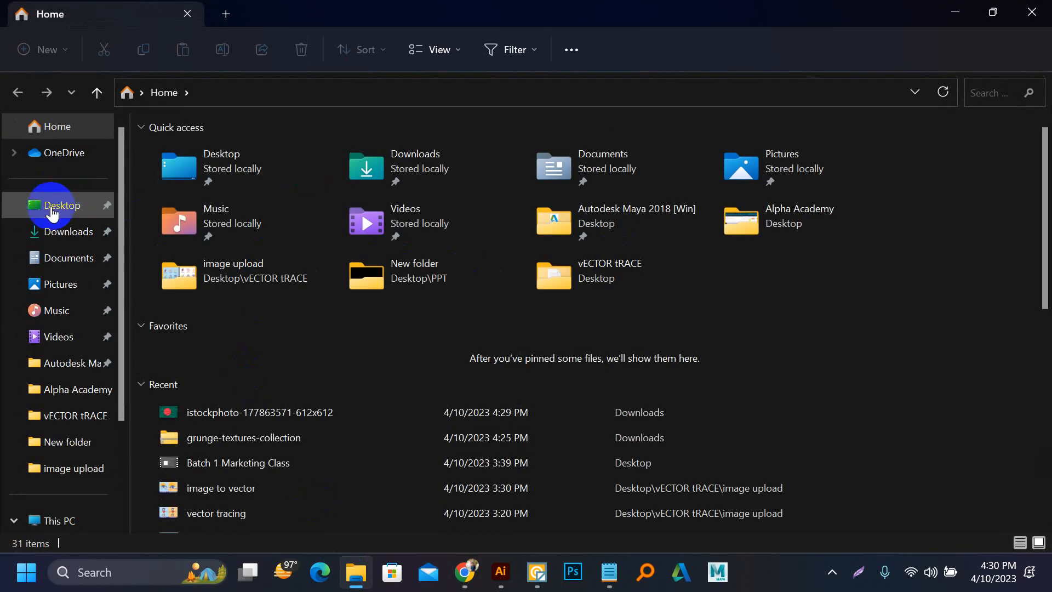
click(55, 231)
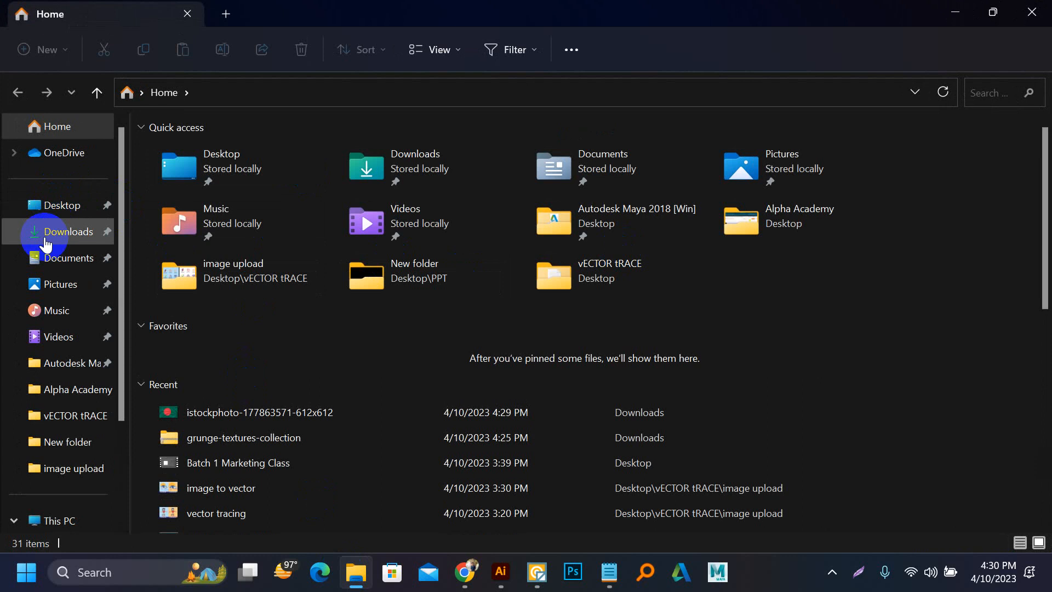
drag(182, 179, 449, 268)
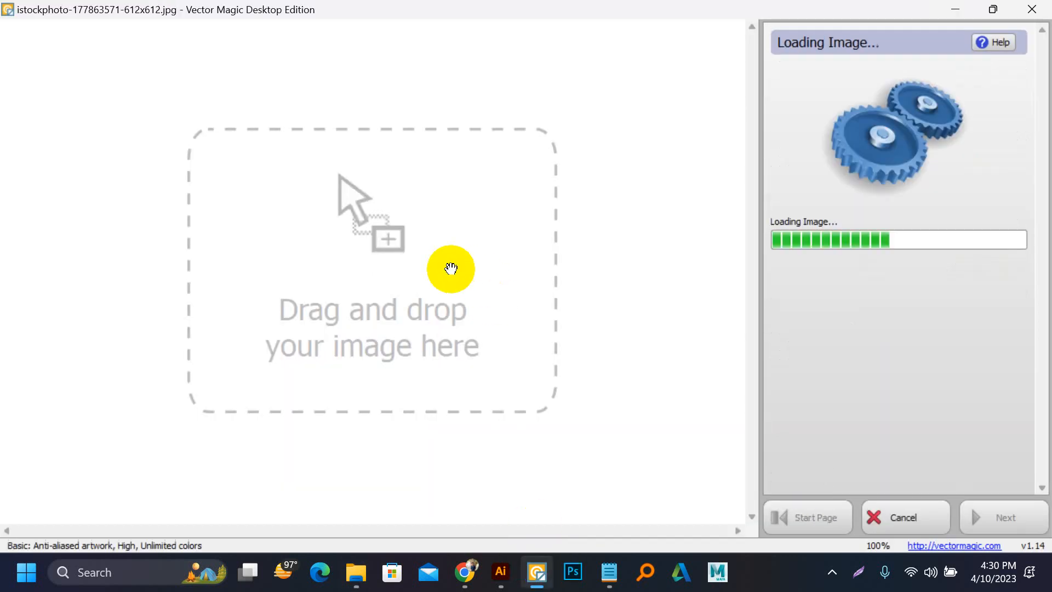
Step: Vectorize the flag image with the Fully Automatic mode and inspect the traced result up close
click(866, 113)
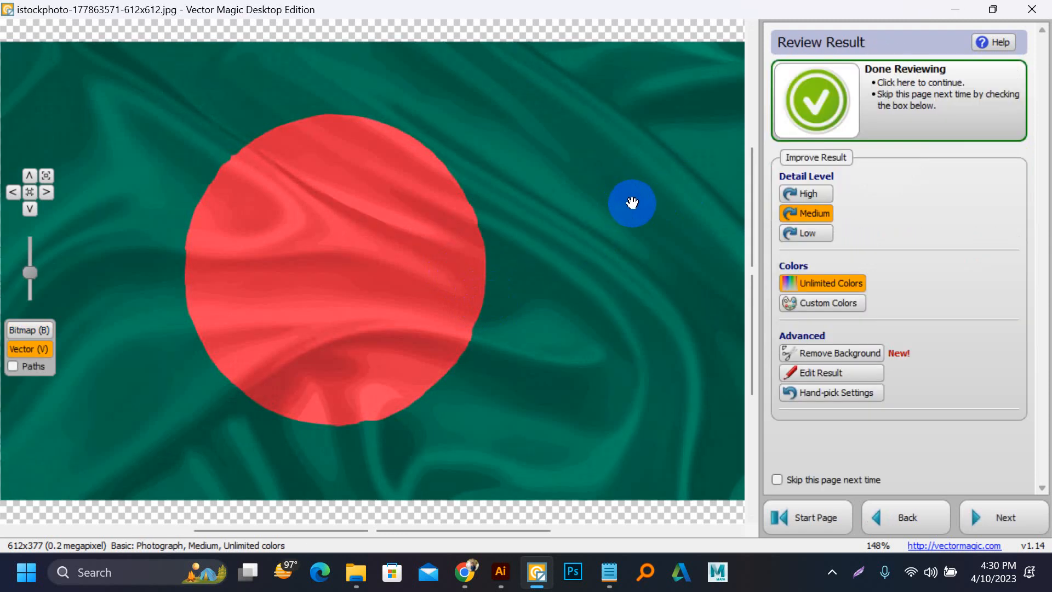
scroll(360, 381, up, 2)
scroll(429, 393, up, 2)
scroll(350, 352, down, 5)
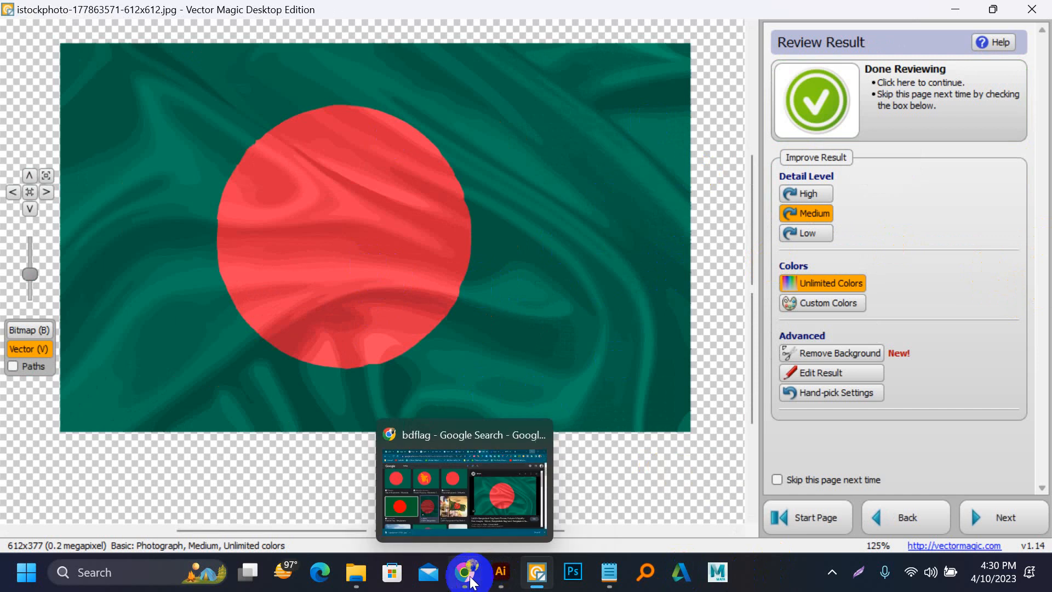
Step: Switch to Chrome and search Google Images for "vector cartoon"
click(451, 542)
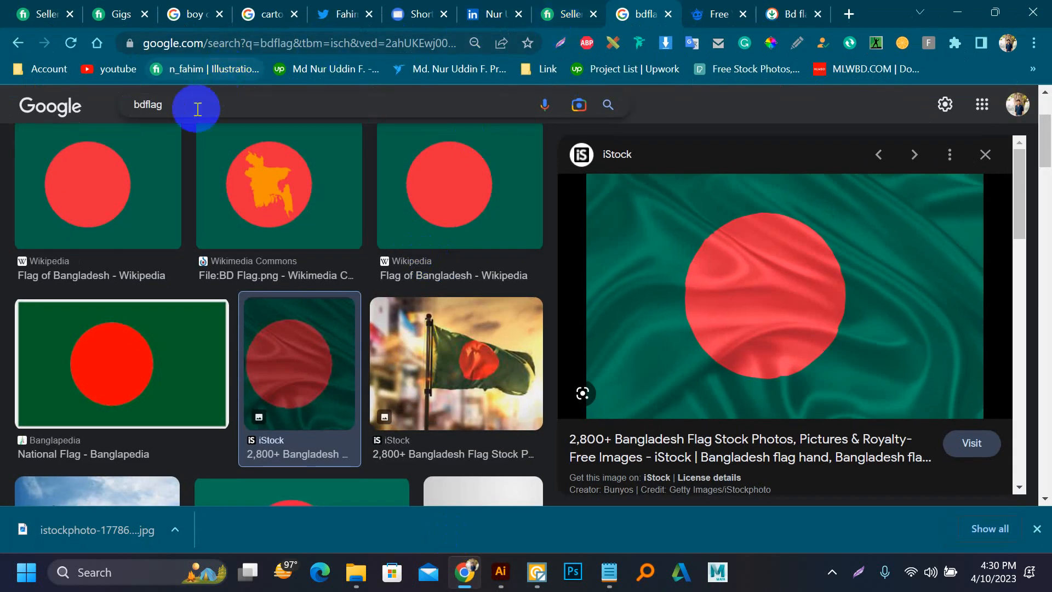
click(118, 110)
text(vector c)
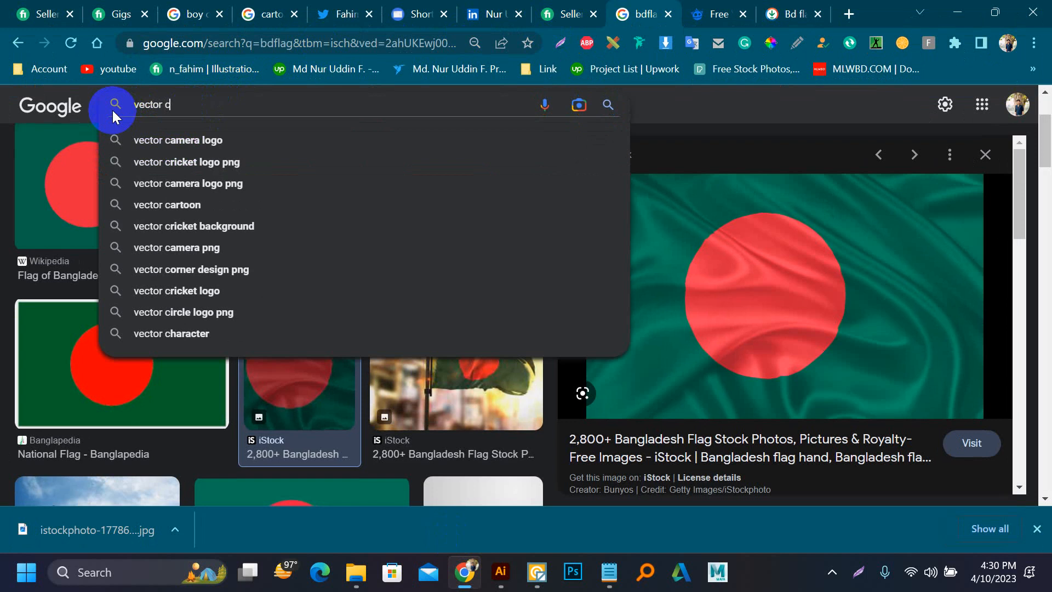
text(art)
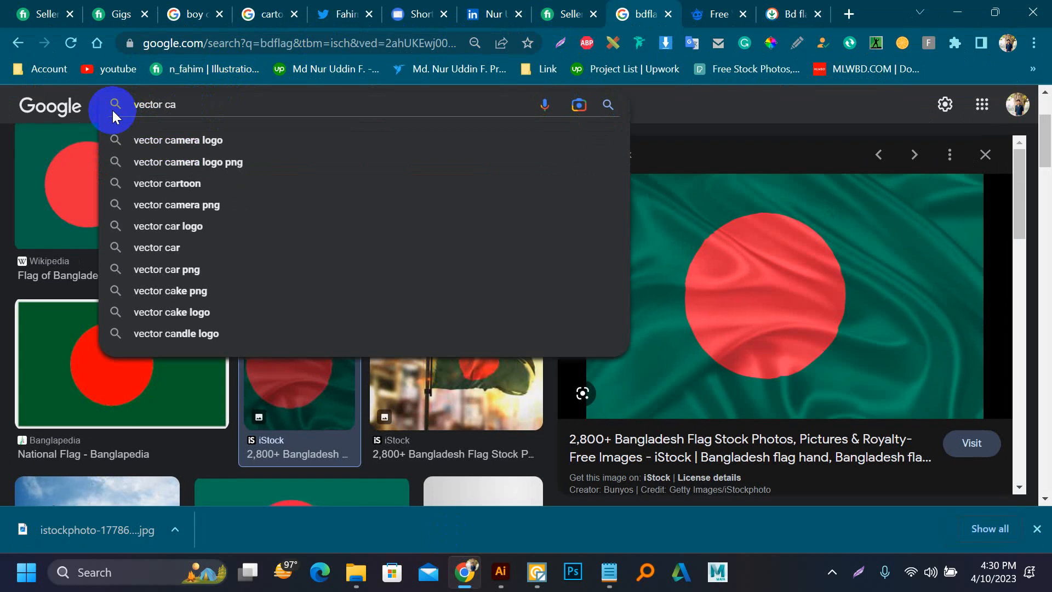
text(oon)
key(Return)
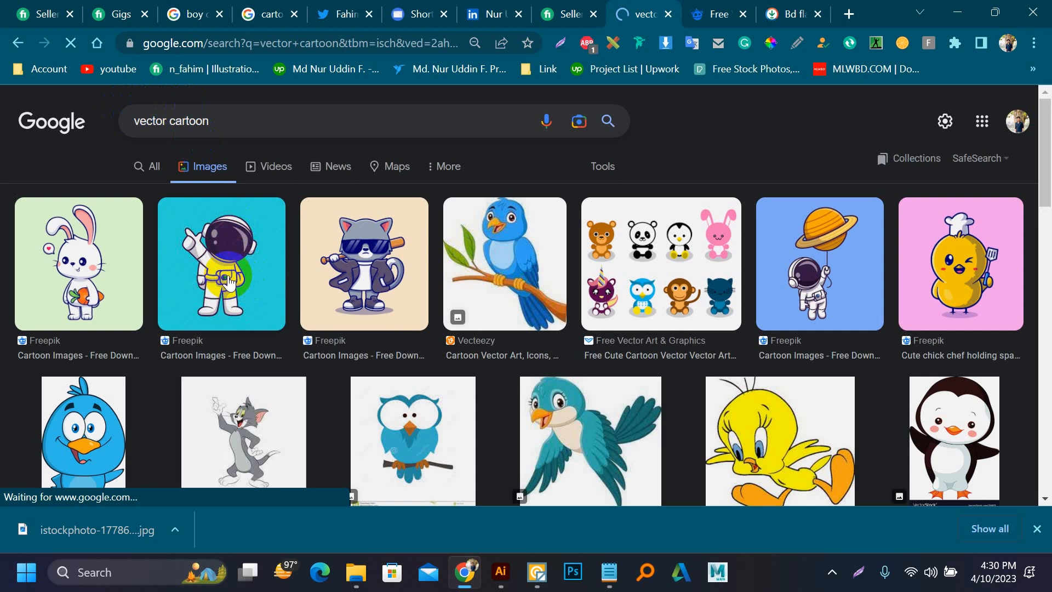
Step: Preview the Freepik astronaut cartoon with the turquoise background and save it as an AVIF file in the Downloads folder
click(230, 284)
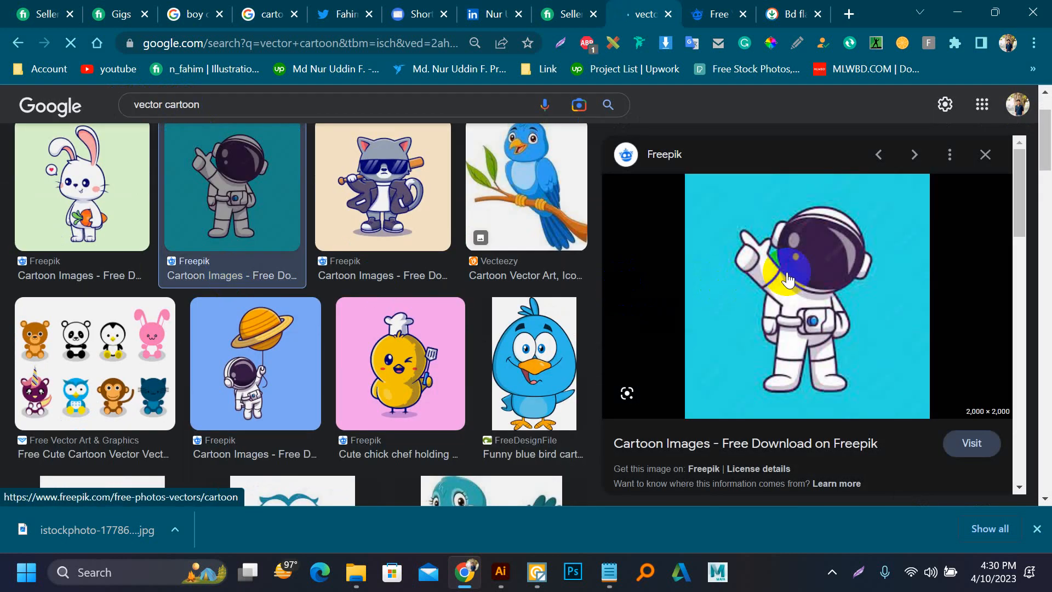
right_click(803, 242)
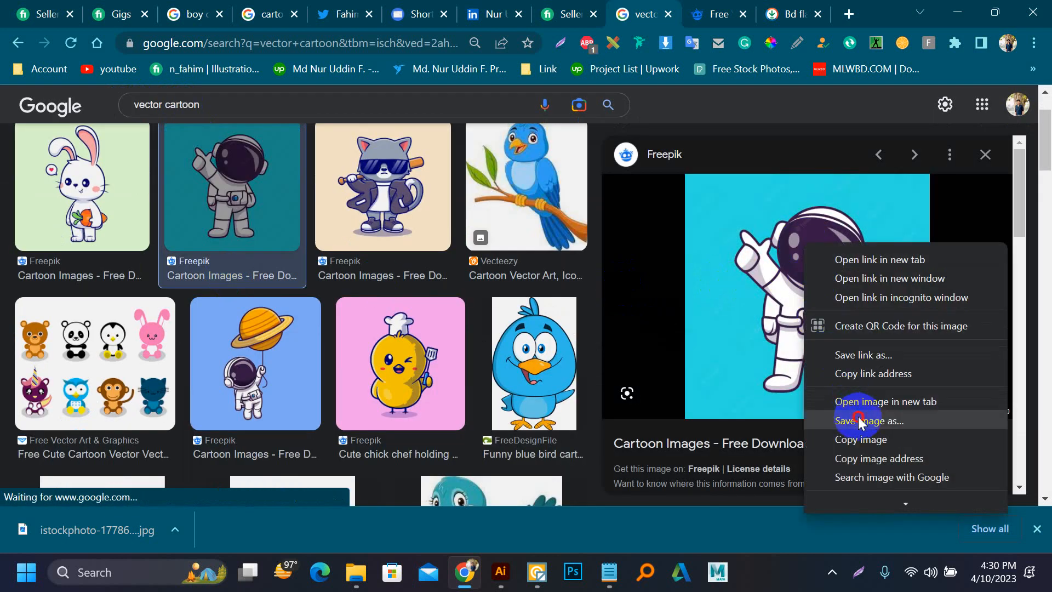
click(861, 421)
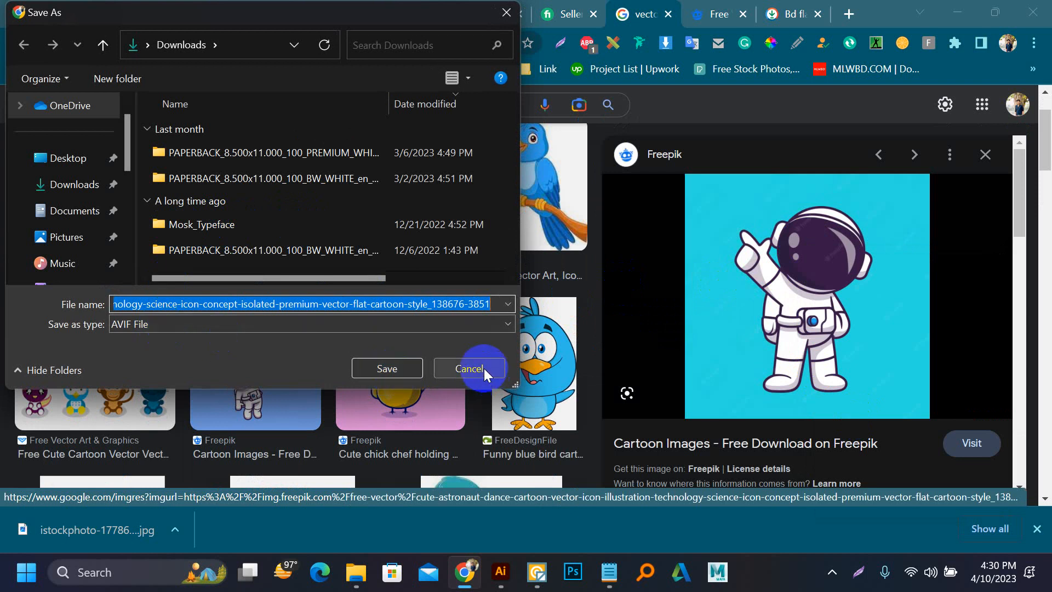
click(138, 322)
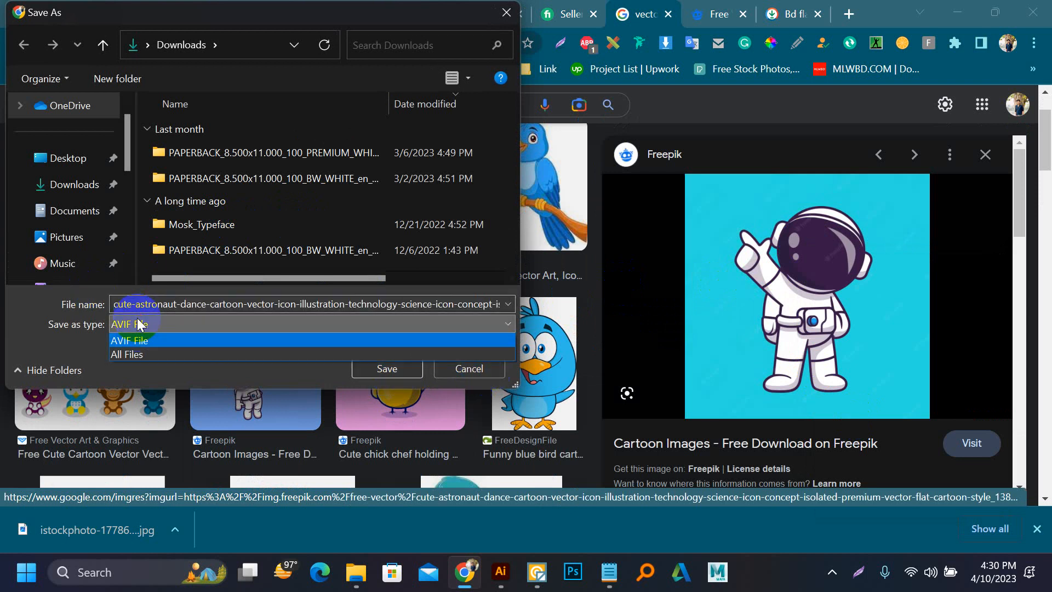
click(163, 330)
click(381, 370)
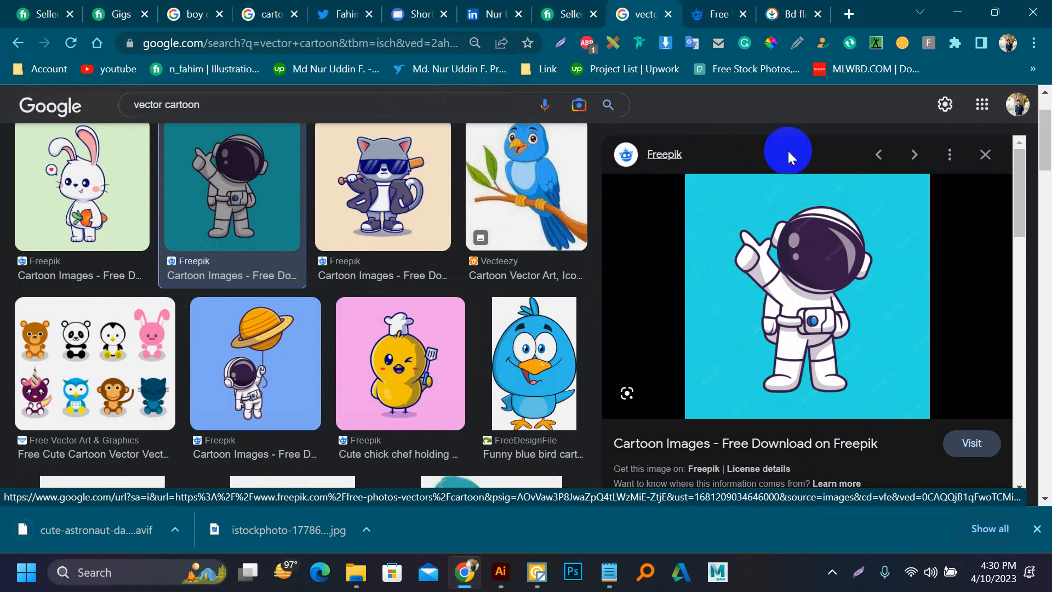
Step: Reset the Online-Convert extension to its start page and try to load the downloaded astronaut AVIF into it
click(876, 43)
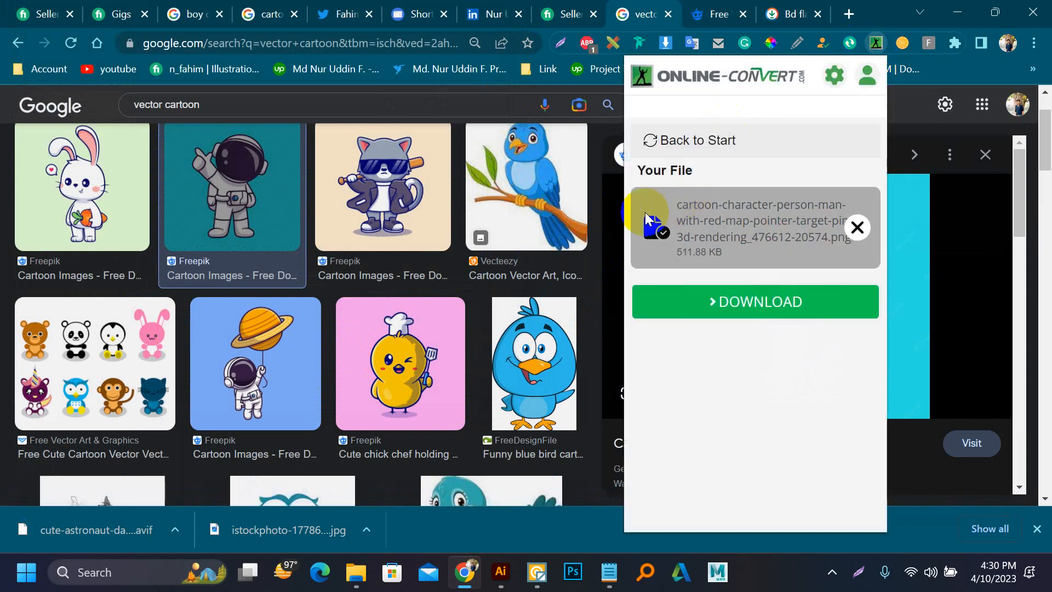
click(727, 141)
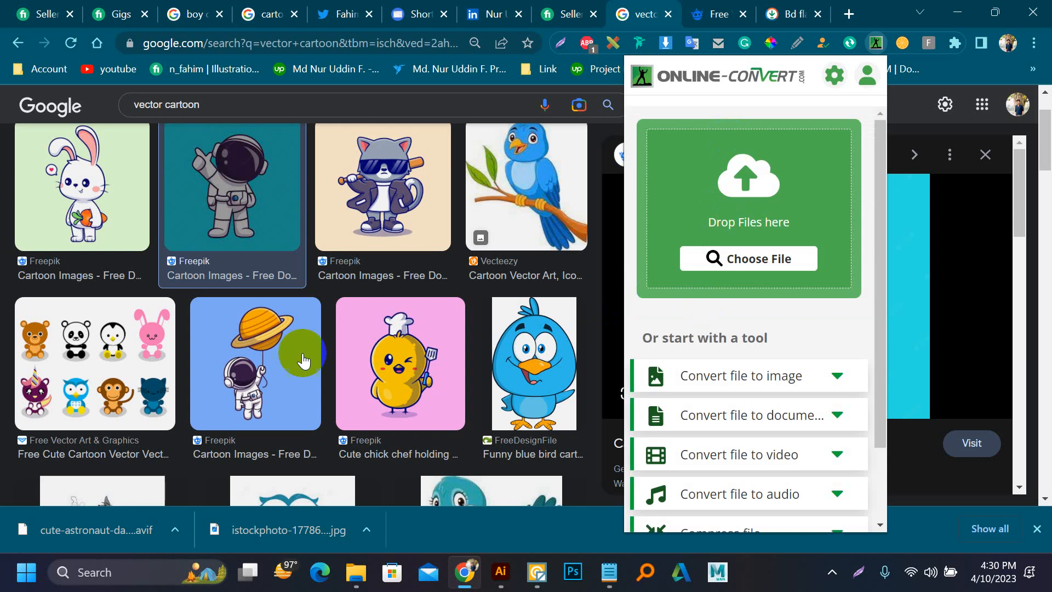
drag(83, 521, 910, 64)
click(877, 45)
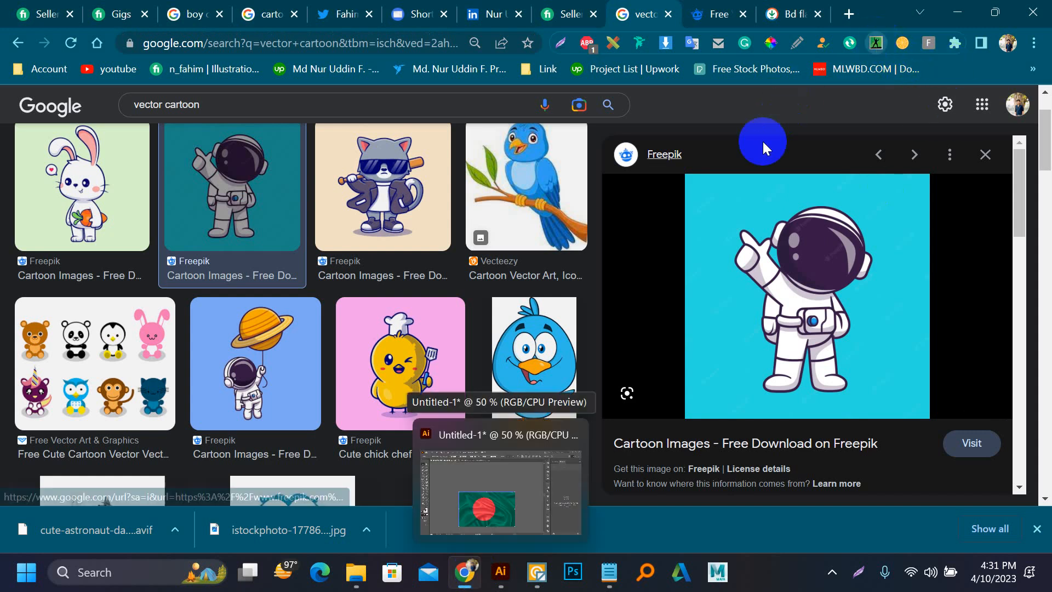
click(456, 577)
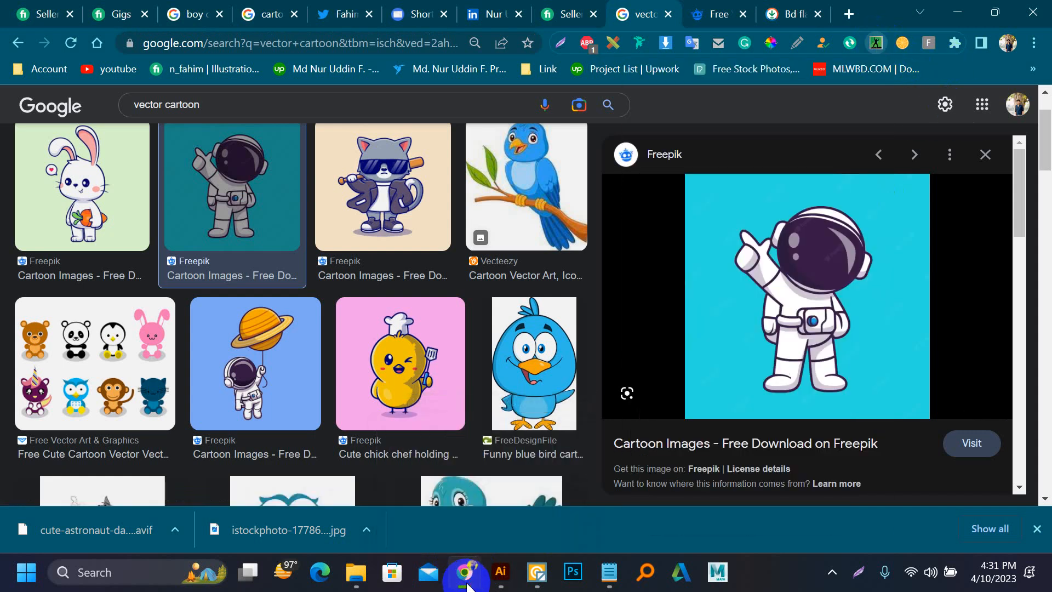
click(464, 582)
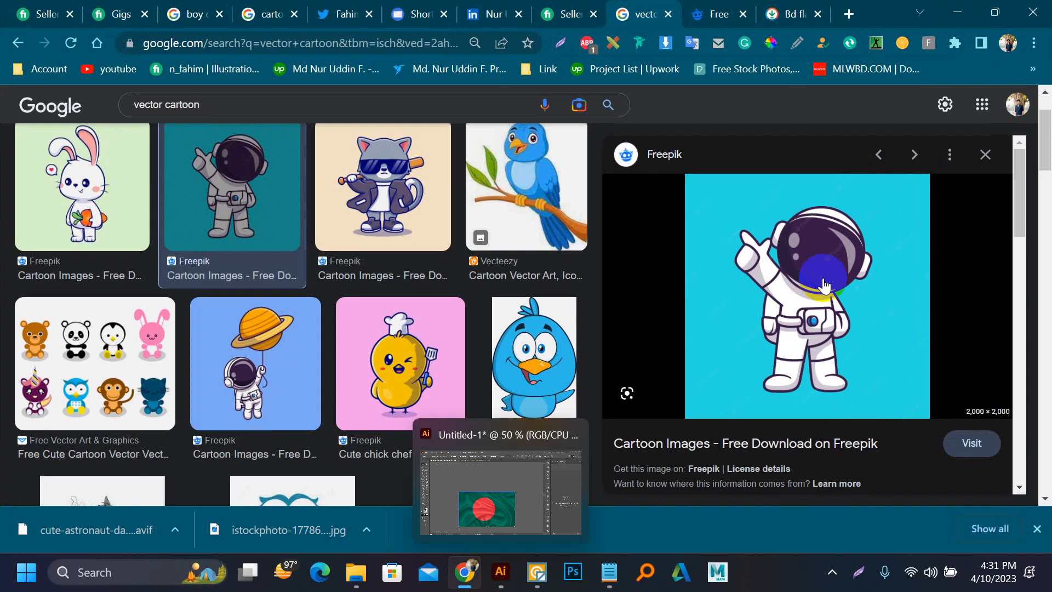
Step: Try to bring the astronaut AVIF from the Downloads folder in File Explorer into Chrome's Online-Convert extension
click(357, 572)
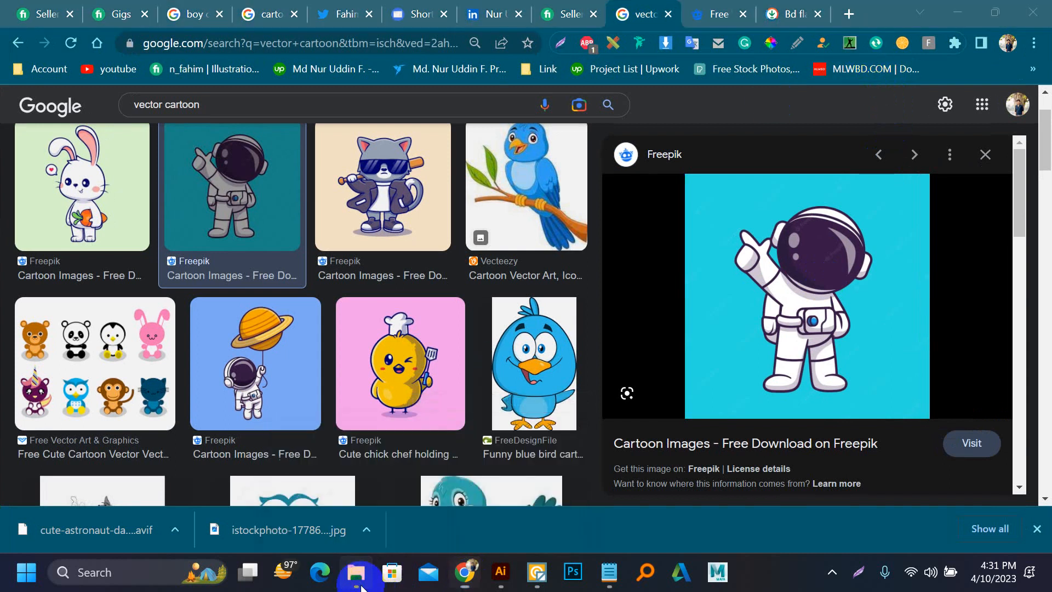
click(376, 219)
mouse_move(456, 564)
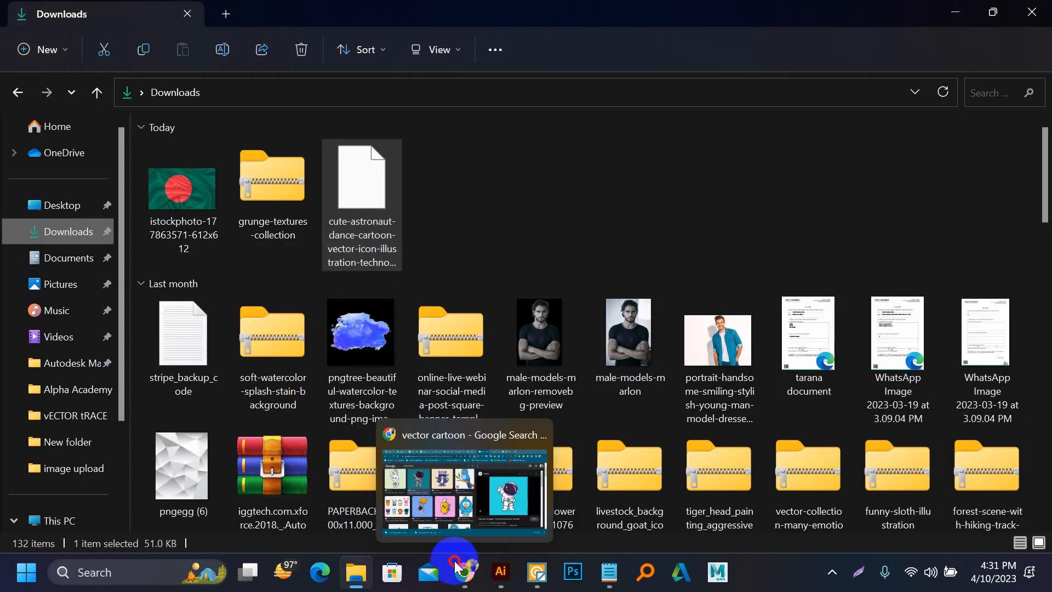
drag(464, 578, 850, 46)
Step: Open the Online-Convert extension, place a smaller File Explorer window below it, and upload the astronaut AVIF from Downloads
click(850, 47)
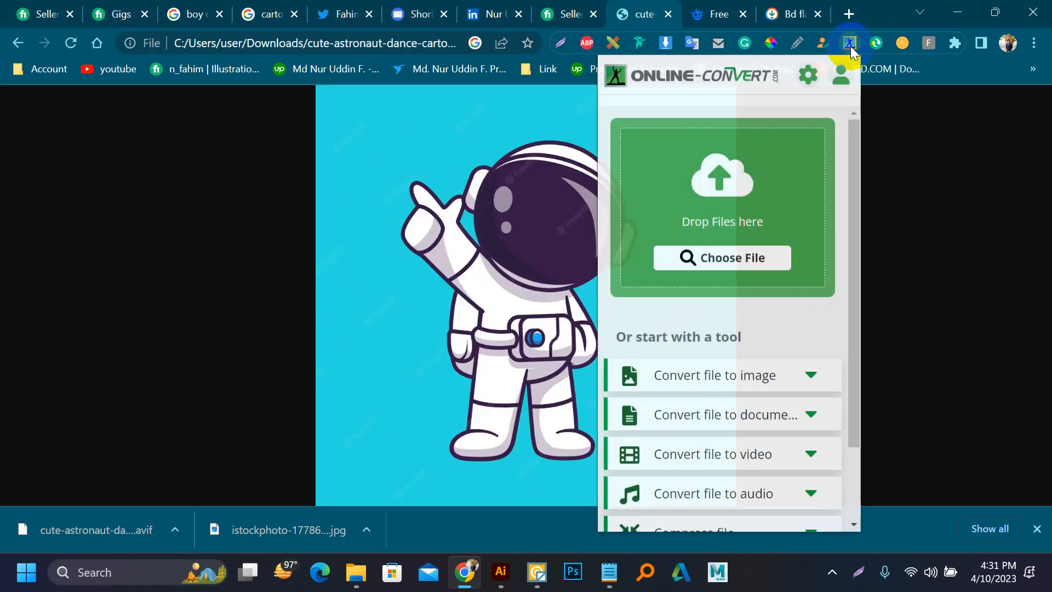
click(353, 575)
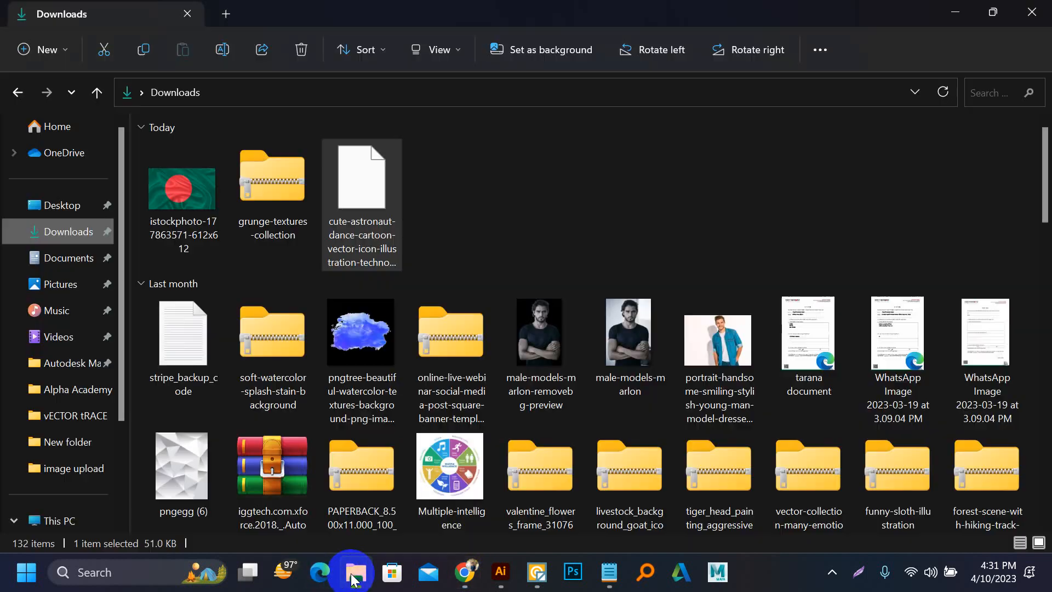
click(995, 10)
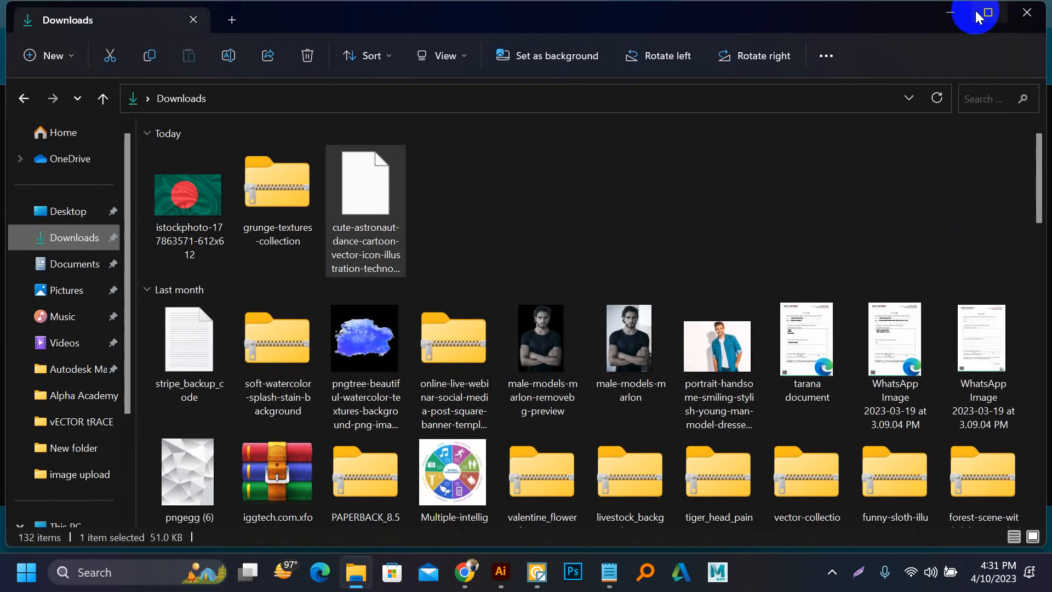
drag(887, 16, 751, 384)
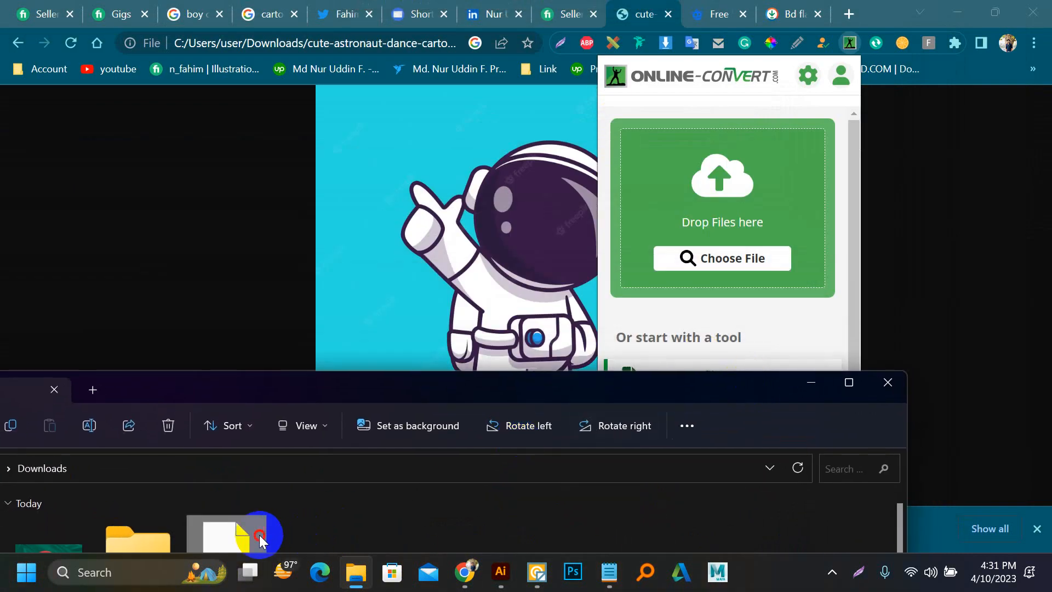
drag(260, 539, 709, 241)
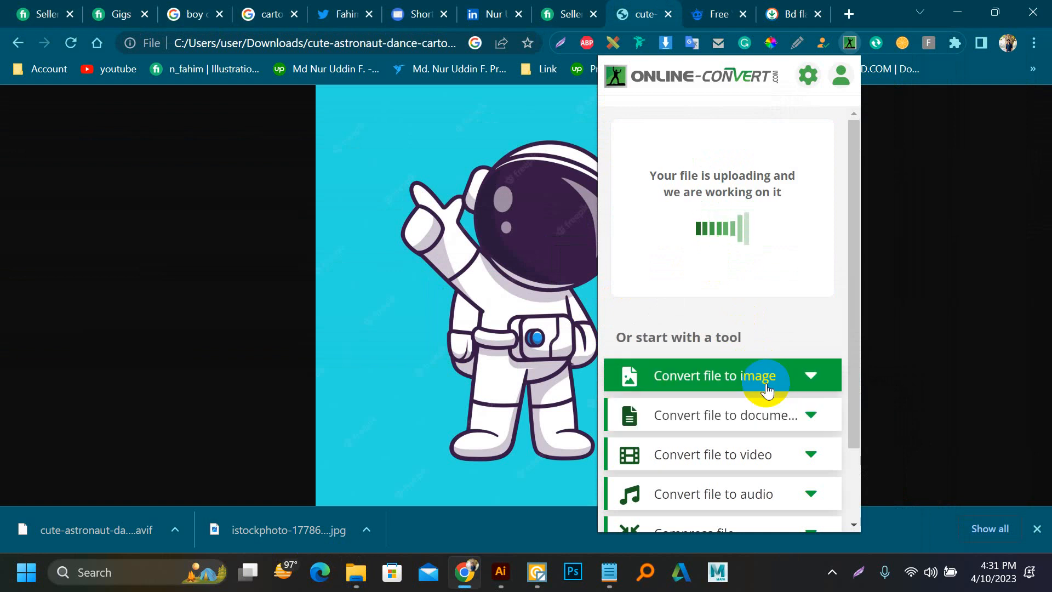
Step: Convert the uploaded astronaut image to JPG and download the converted file
click(766, 389)
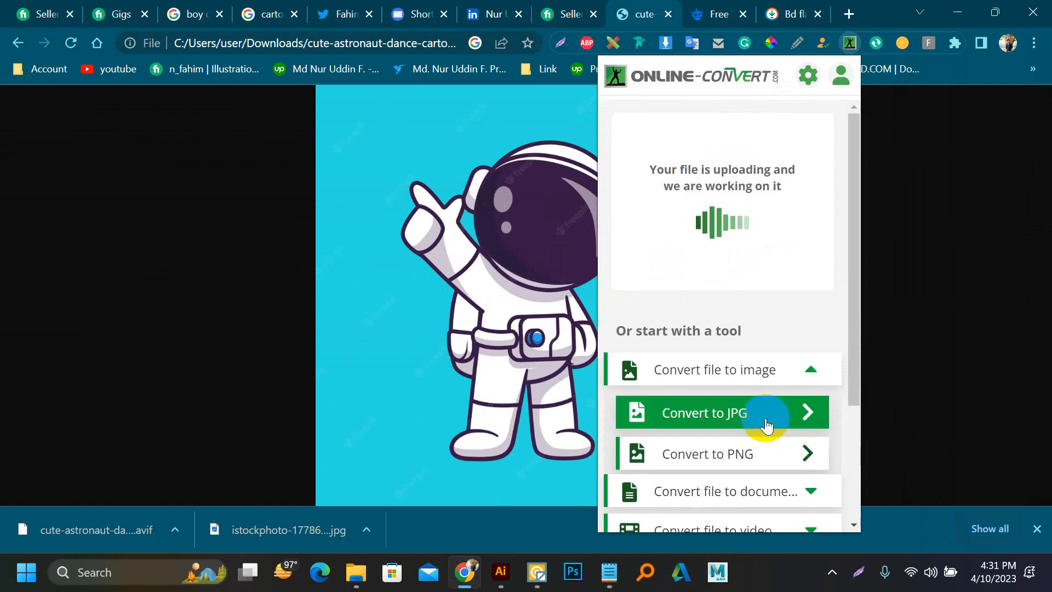
click(766, 425)
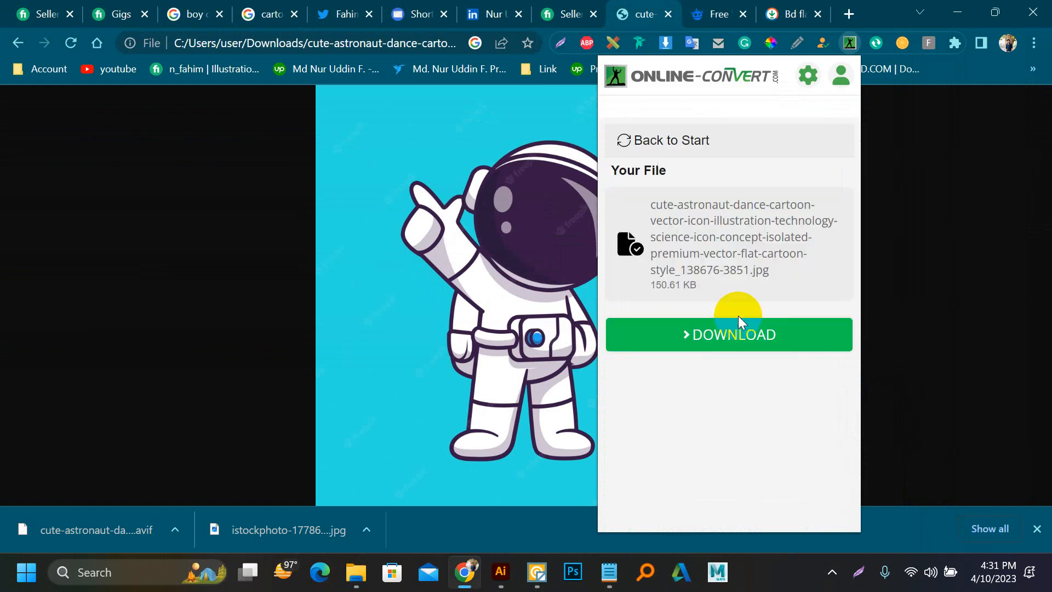
click(716, 343)
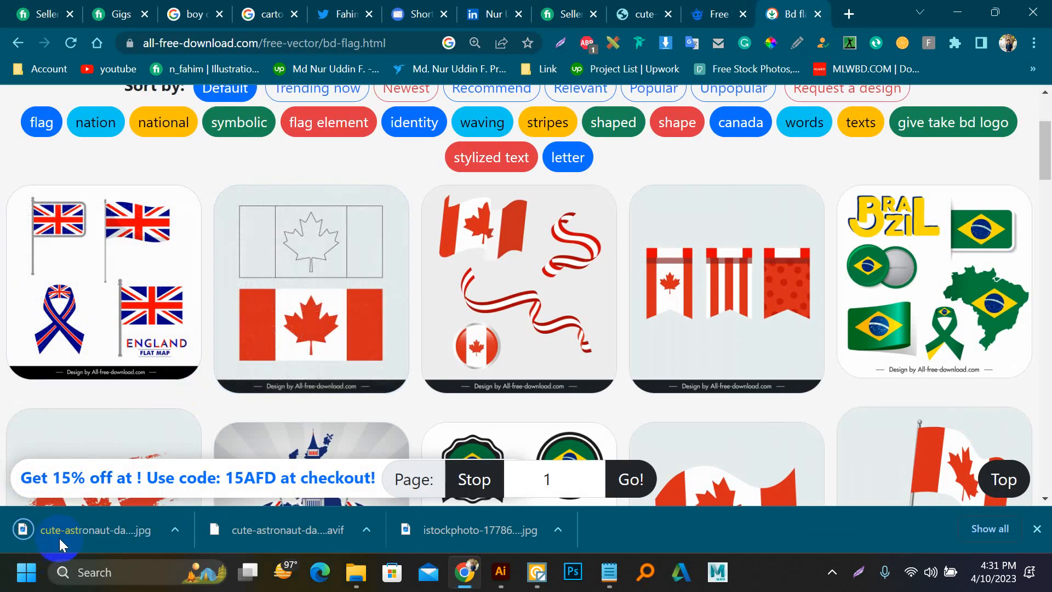
Step: Load the downloaded astronaut JPG into Vector Magic and vectorize it with the Fully Automatic mode
click(64, 531)
drag(63, 530, 463, 352)
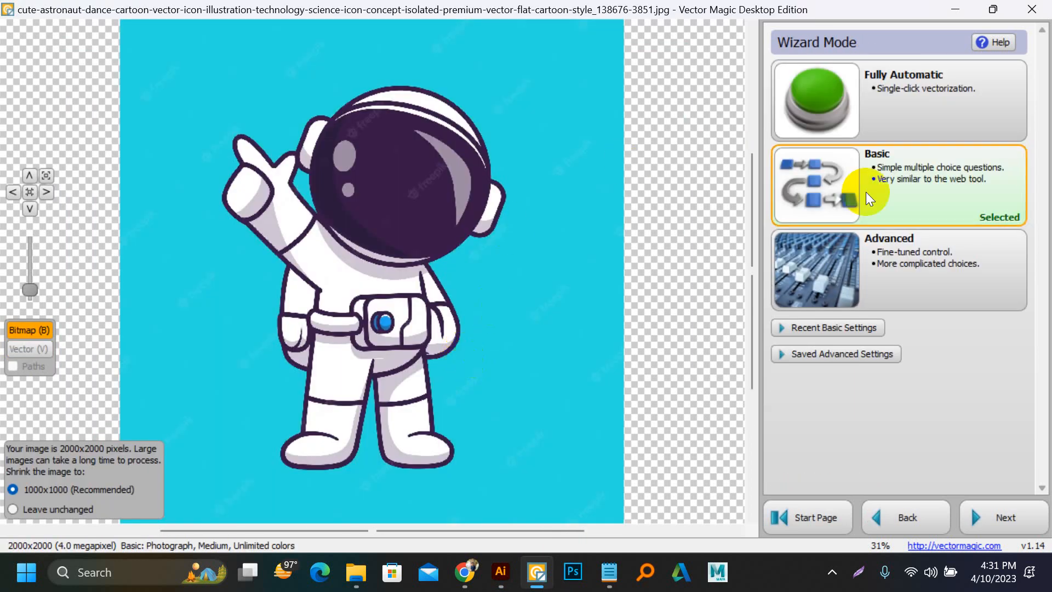
click(937, 78)
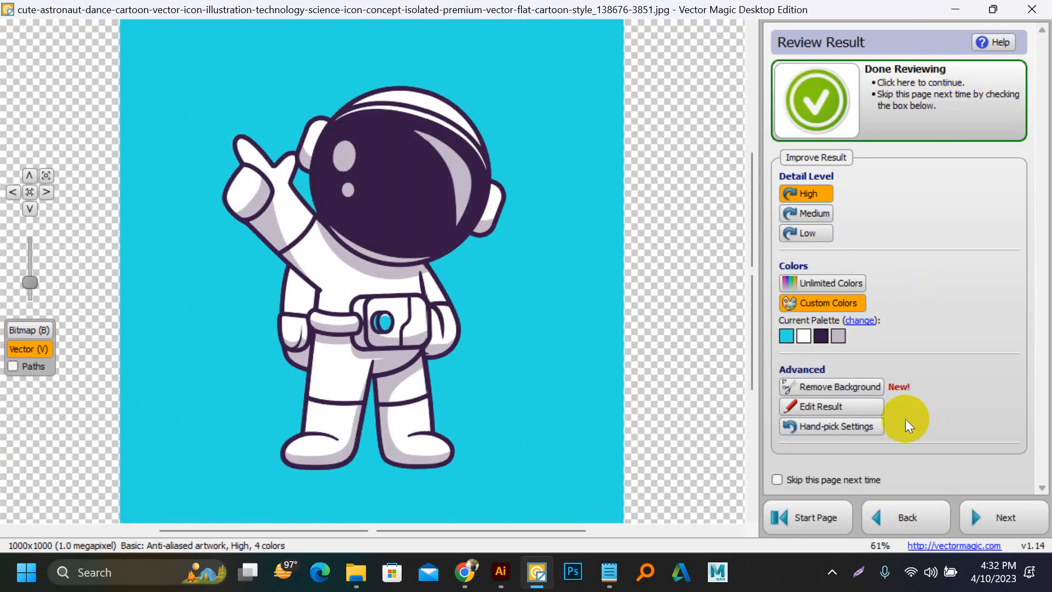
Step: Finish reviewing the traced astronaut and save it as an Adobe Illustrator (*.ai) file in the Downloads folder
click(899, 100)
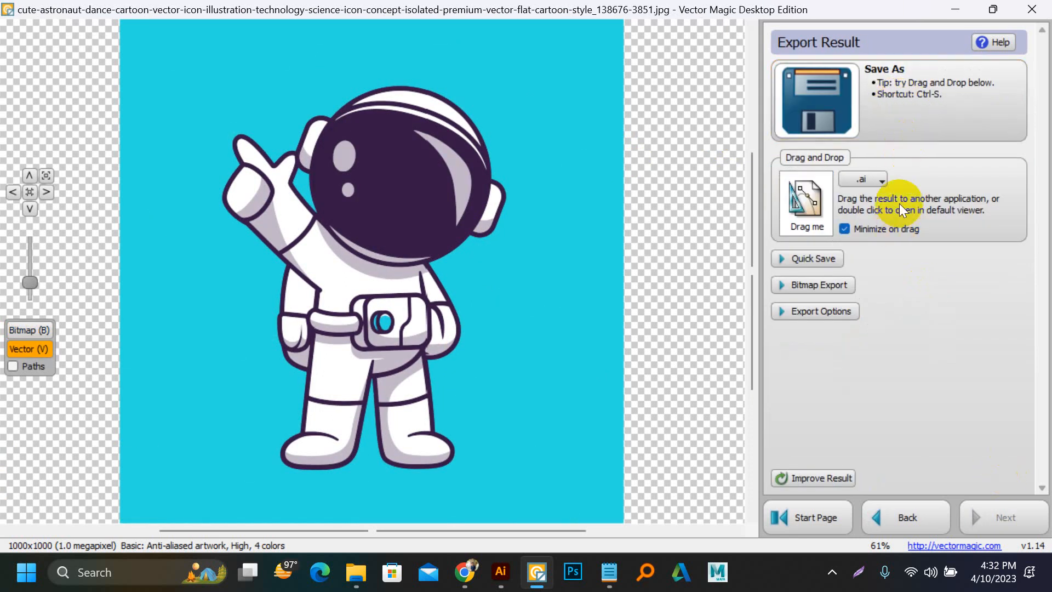
key(ctrl+s)
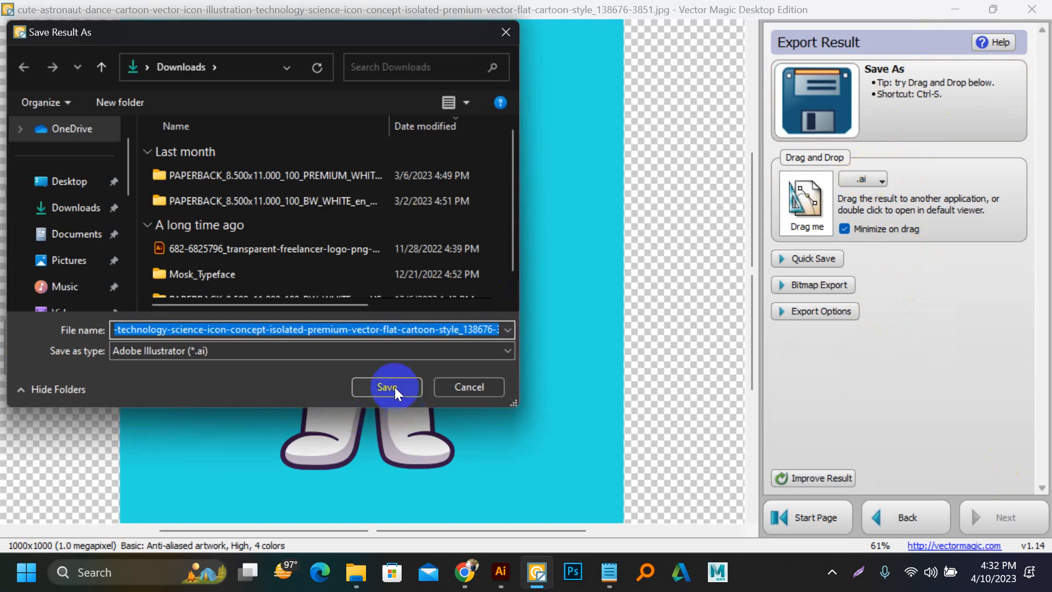
click(393, 387)
Step: Open the saved astronaut .ai file from the Downloads folder in Illustrator and inspect the vector edges around the raised hand
click(357, 573)
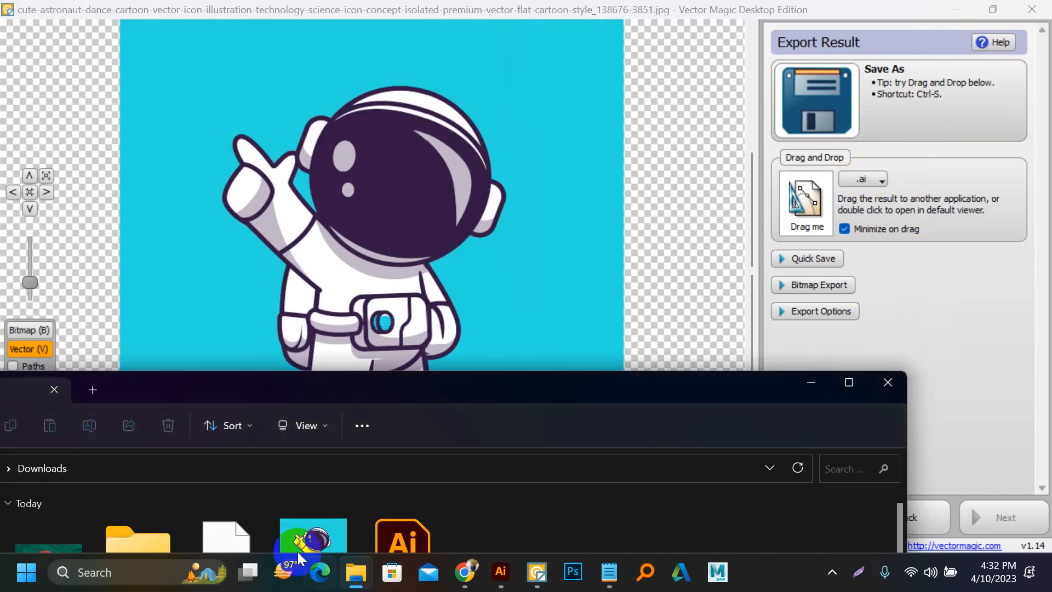
drag(551, 394, 678, 65)
double_click(528, 206)
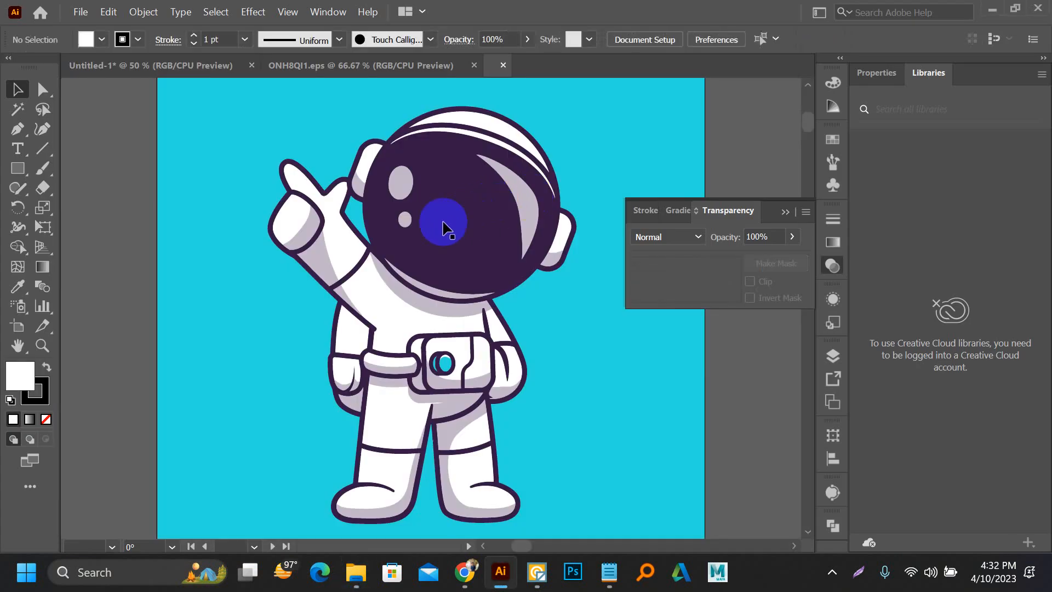
scroll(286, 214, up, 5)
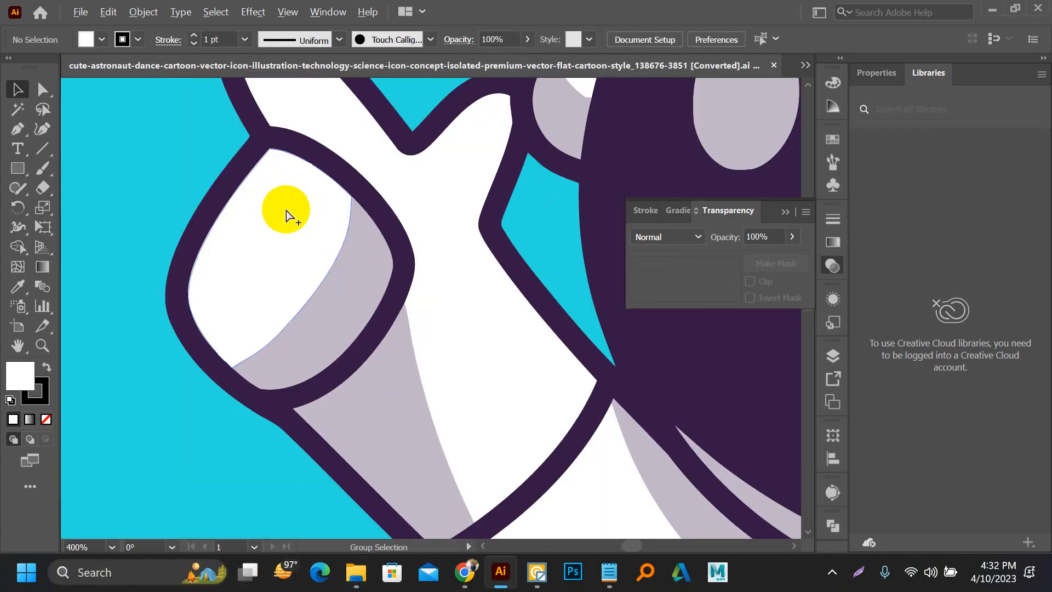
scroll(286, 215, up, 3)
scroll(287, 213, down, 4)
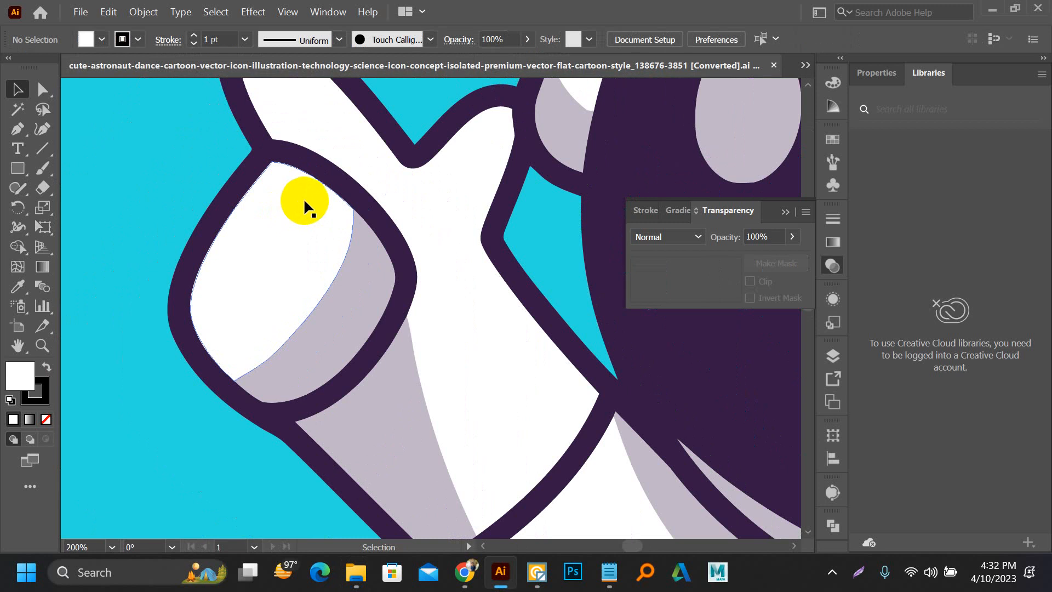
scroll(269, 203, down, 3)
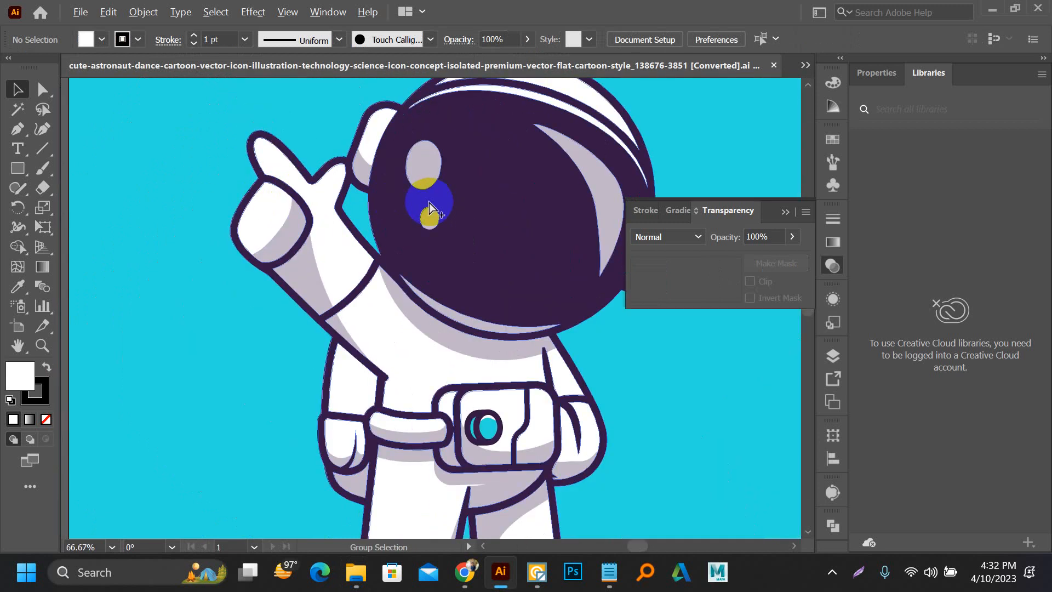
Step: Select all the dark purple areas of the astronaut with the Magic Wand and recolor them dark red (7F002B)
drag(361, 213, 252, 259)
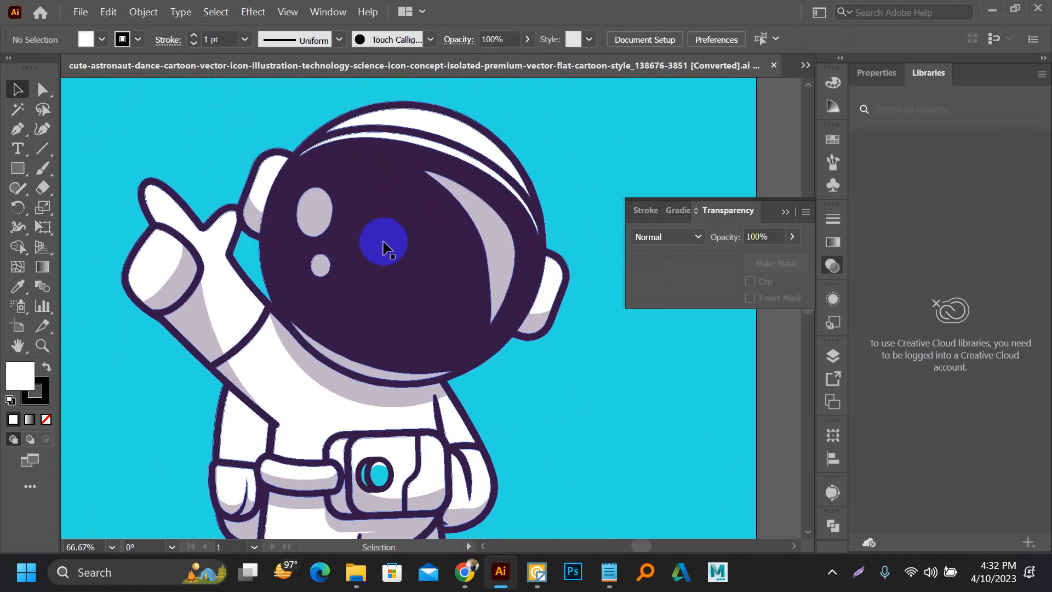
click(18, 110)
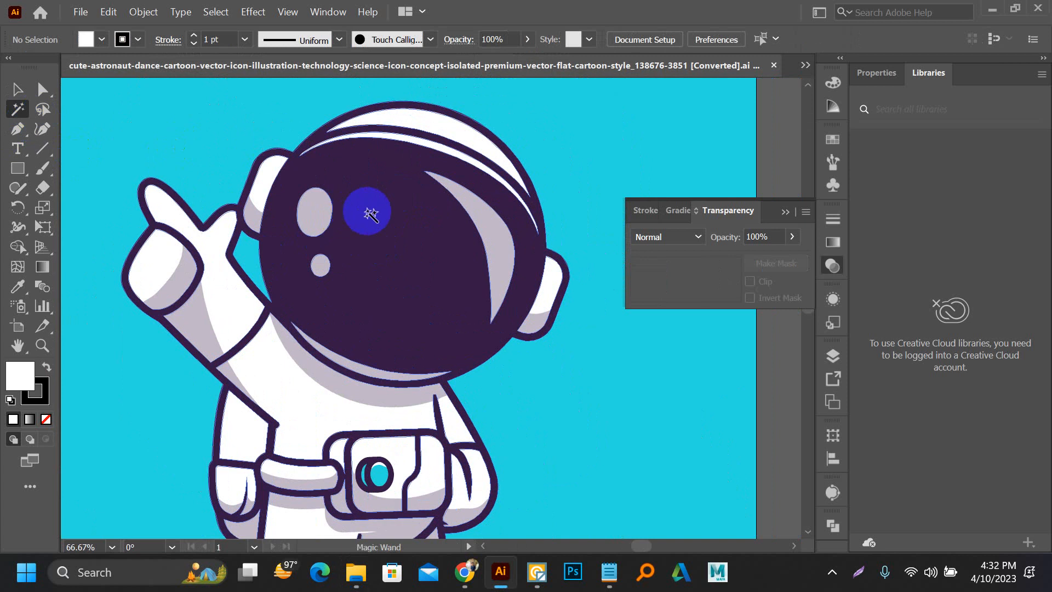
click(371, 214)
click(833, 83)
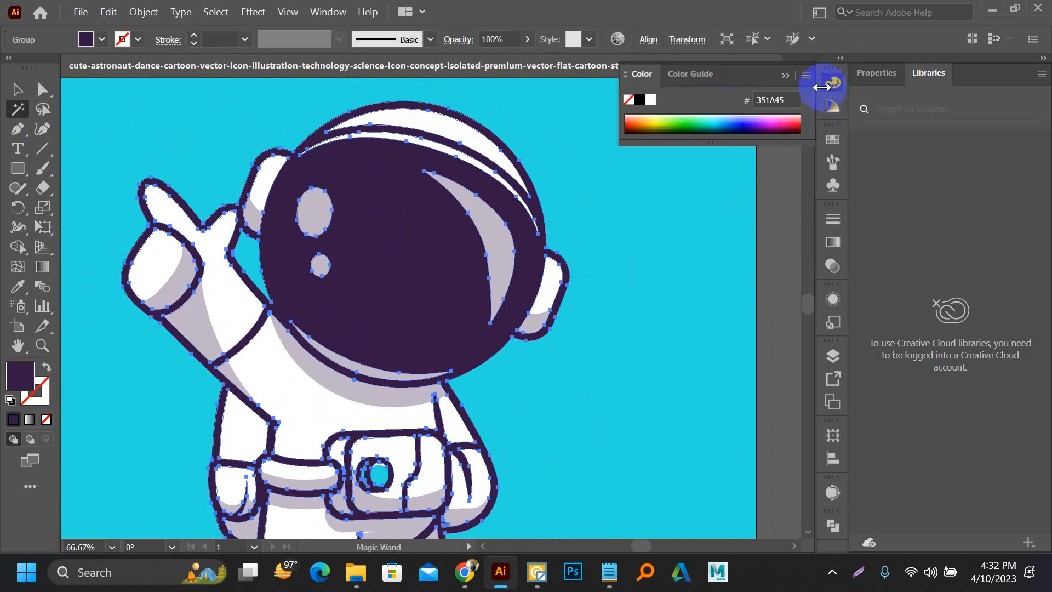
click(796, 121)
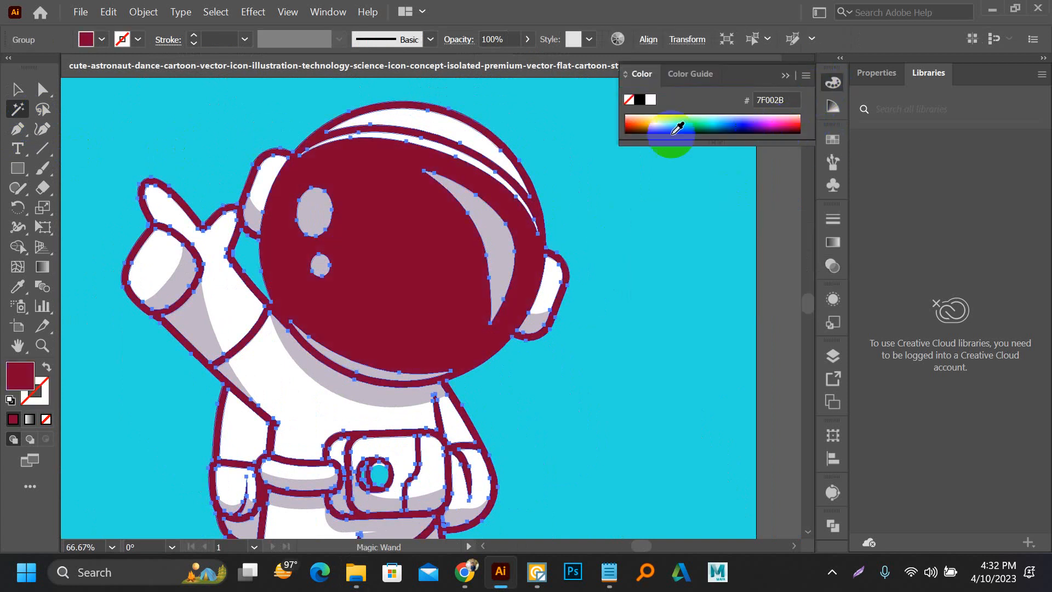
click(18, 89)
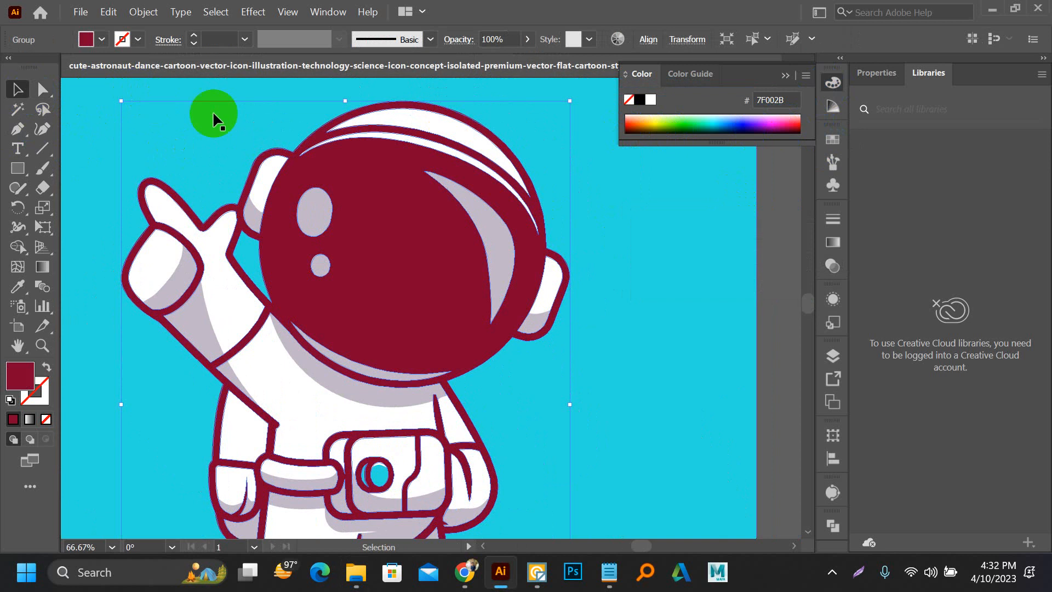
Step: Move the cyan background shape aside from the astronaut and delete it
scroll(349, 157, down, 2)
drag(514, 268, 626, 269)
click(674, 266)
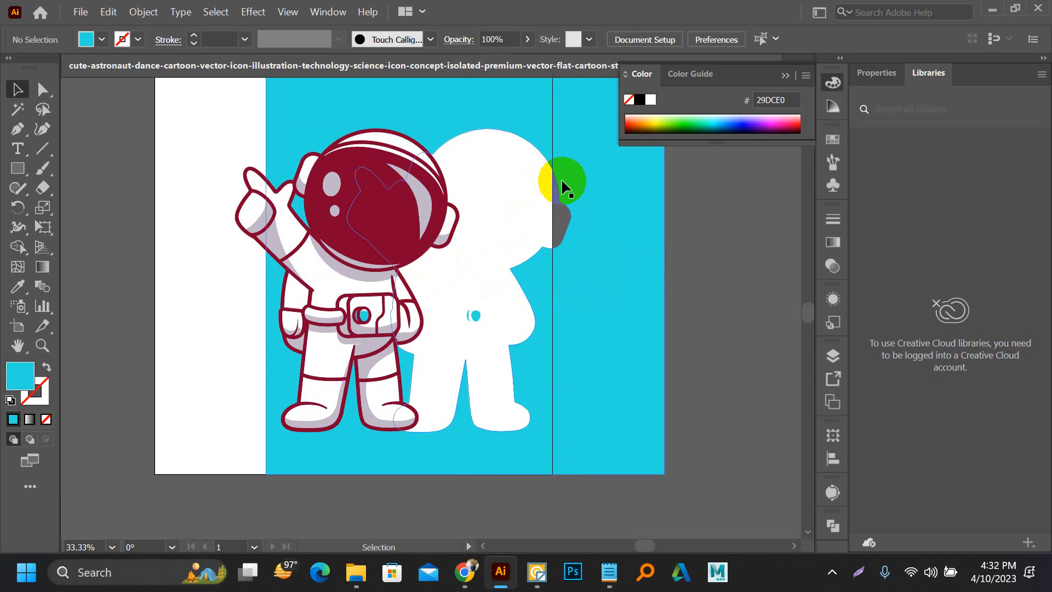
click(588, 169)
key(Delete)
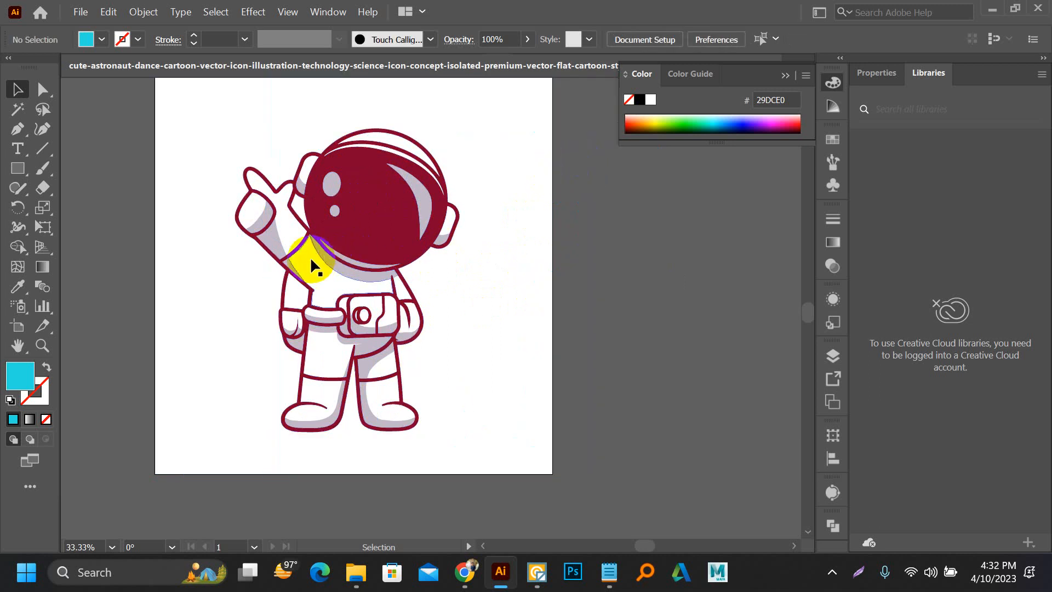
Step: Flip the whole astronaut horizontally, select it again to check its anchor points, and deselect it
drag(186, 134, 421, 472)
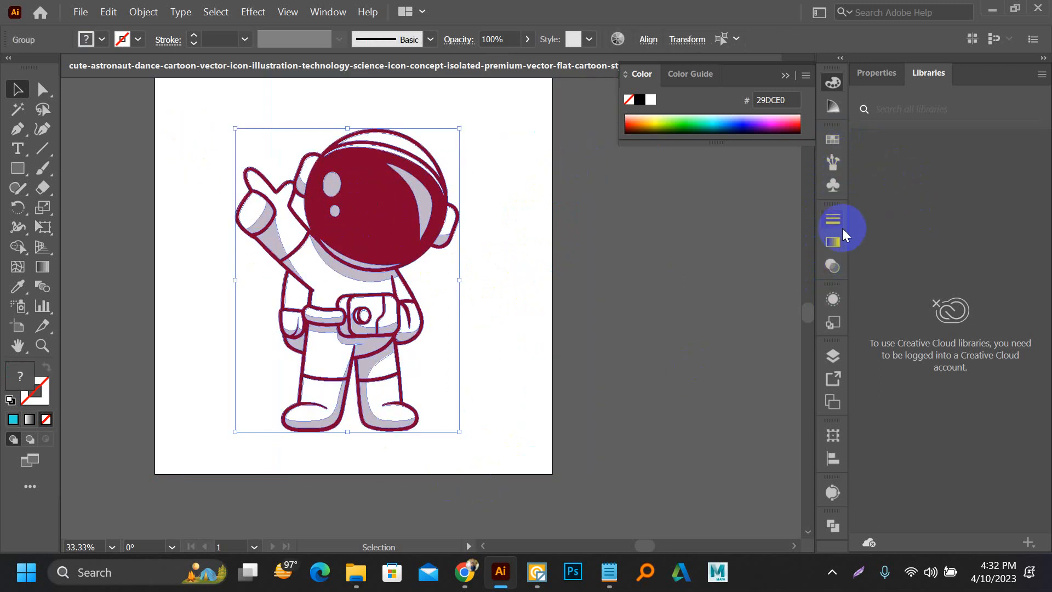
click(874, 73)
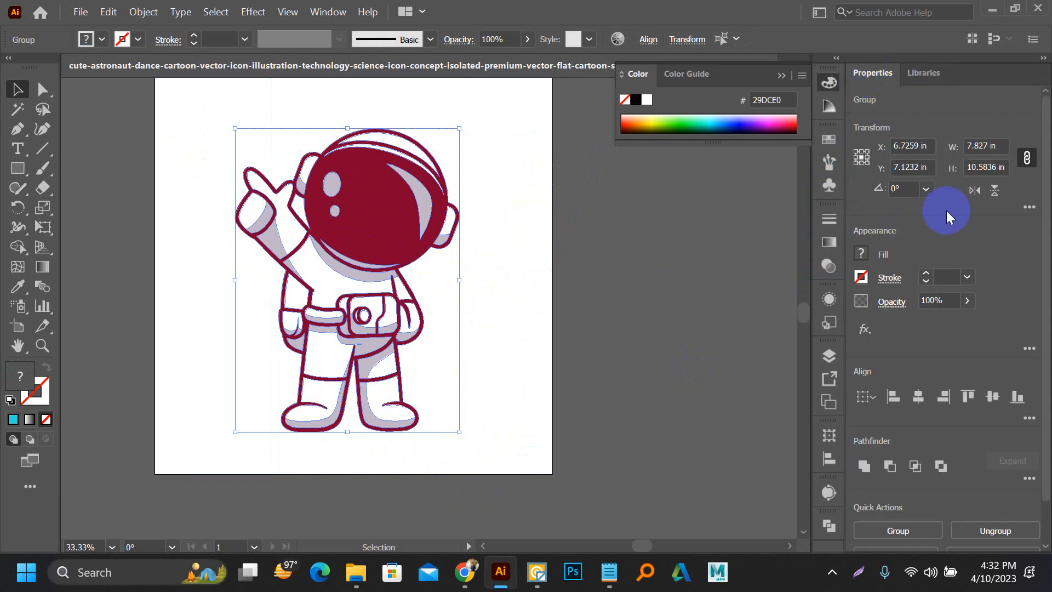
click(979, 193)
click(540, 242)
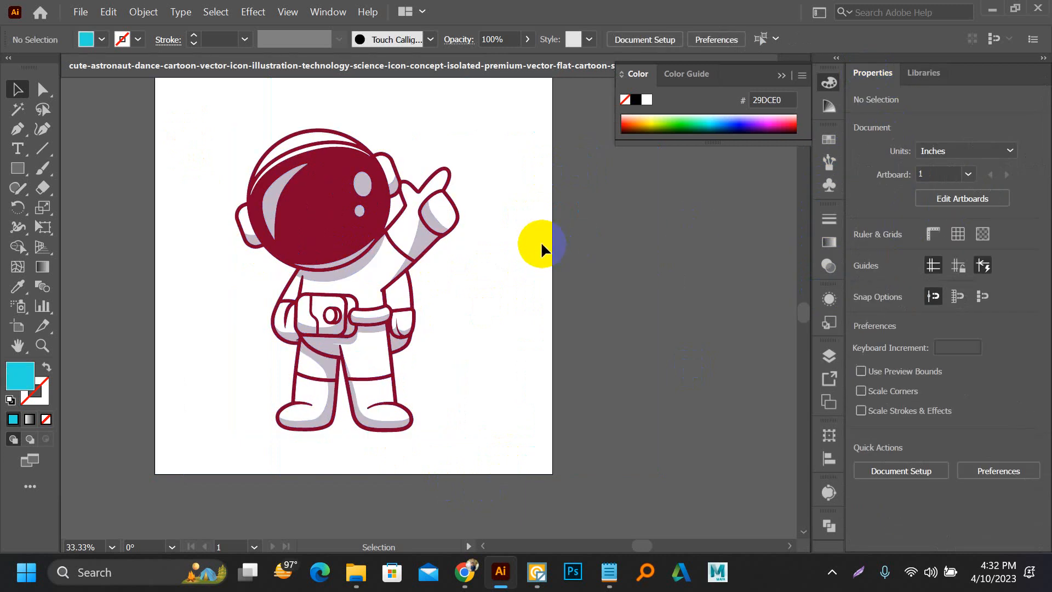
drag(222, 175, 481, 446)
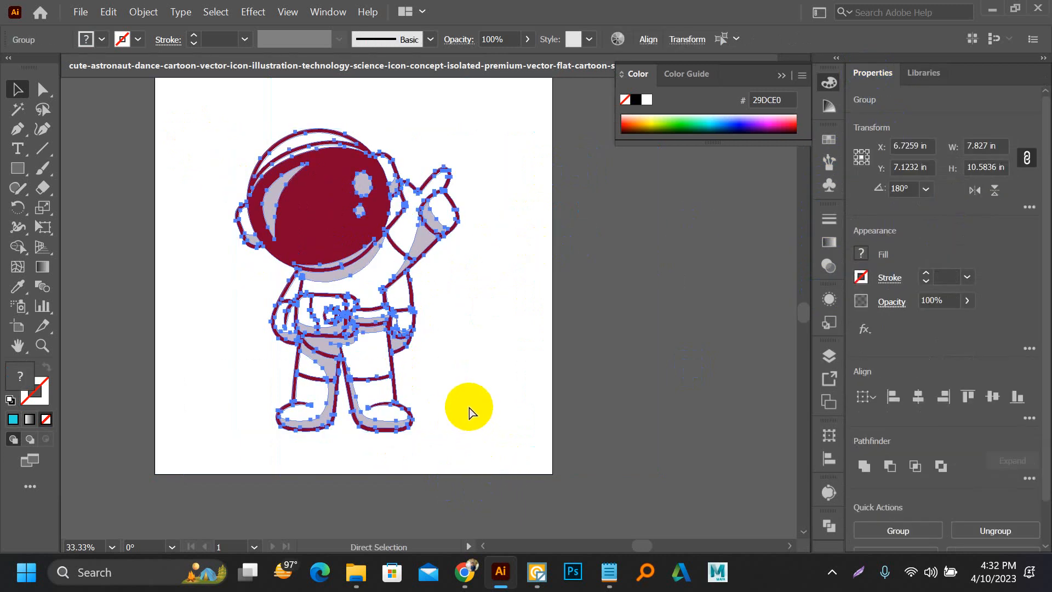
click(483, 313)
scroll(487, 311, down, 2)
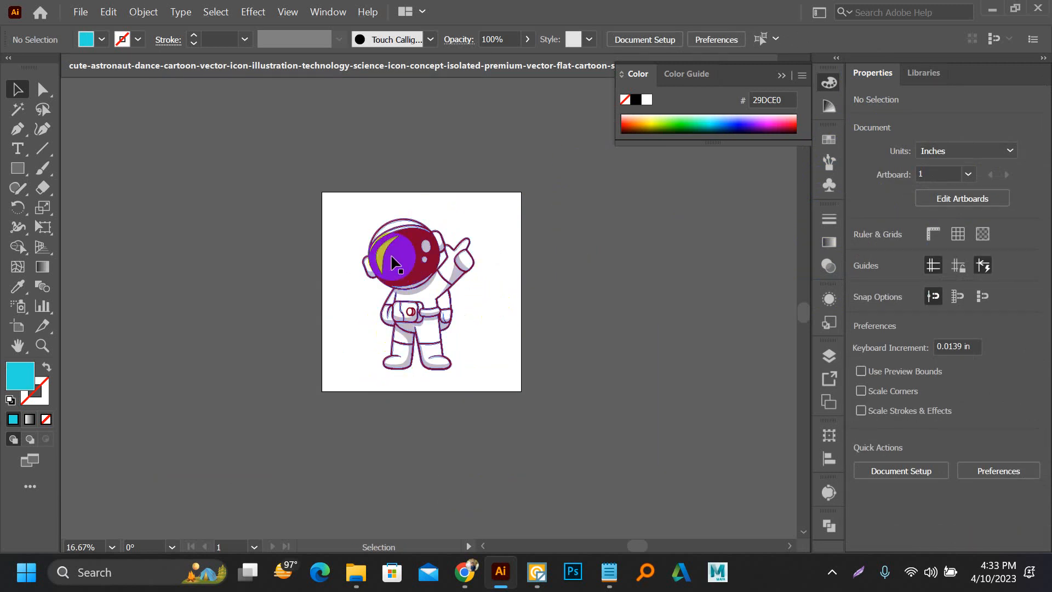
scroll(434, 279, up, 3)
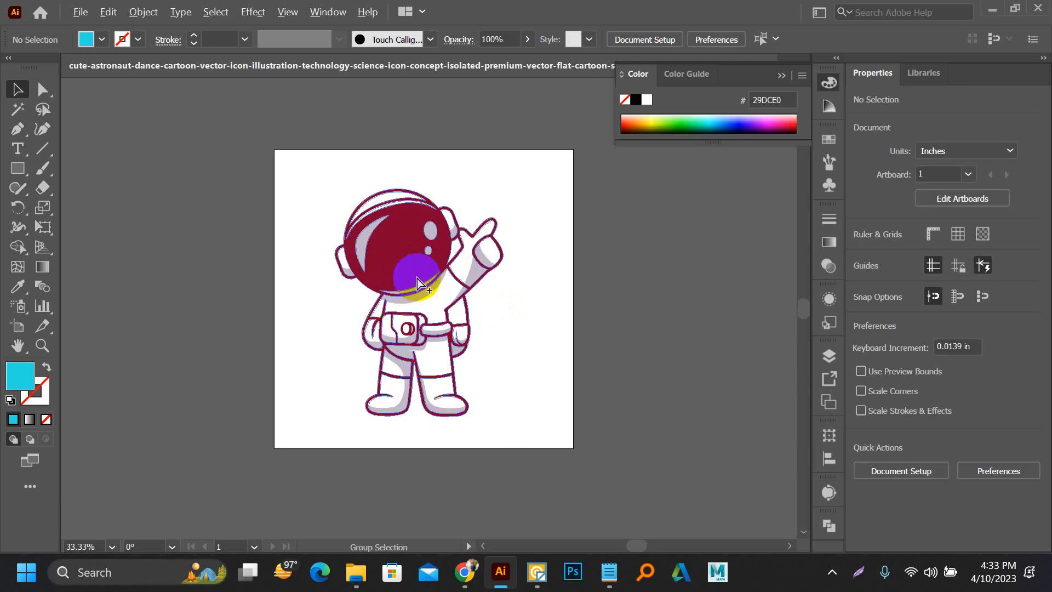
Step: Switch to Chrome to look at the "boy coloring pages" image results, and return to Illustrator
click(470, 567)
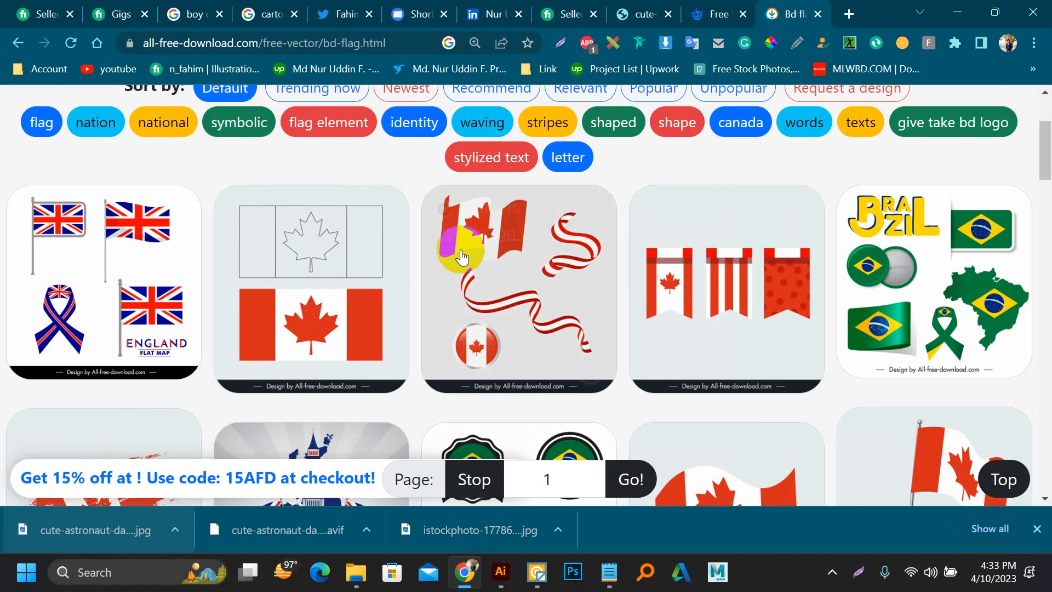
click(194, 15)
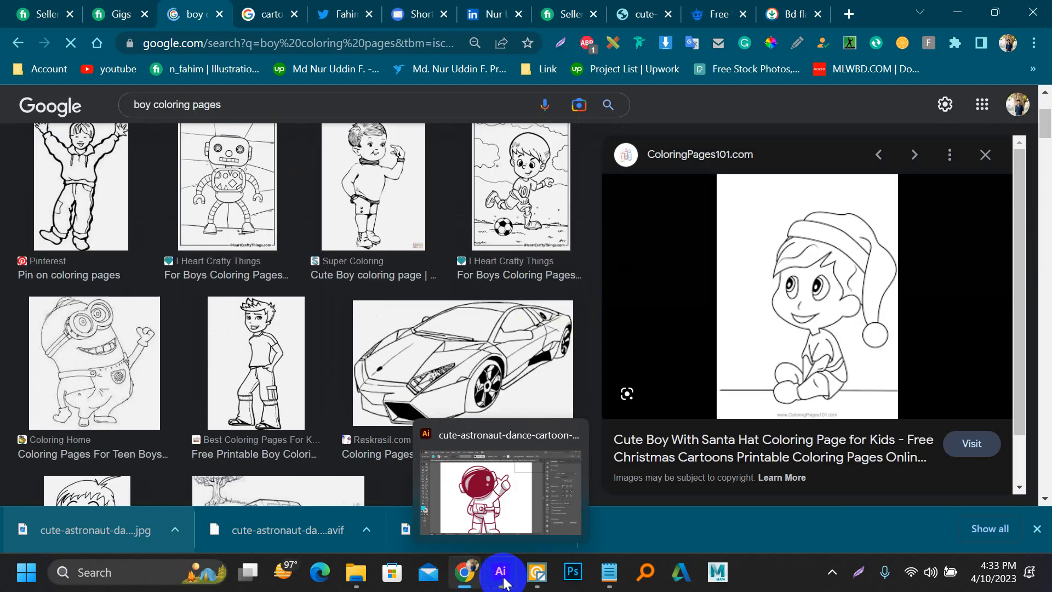
click(503, 578)
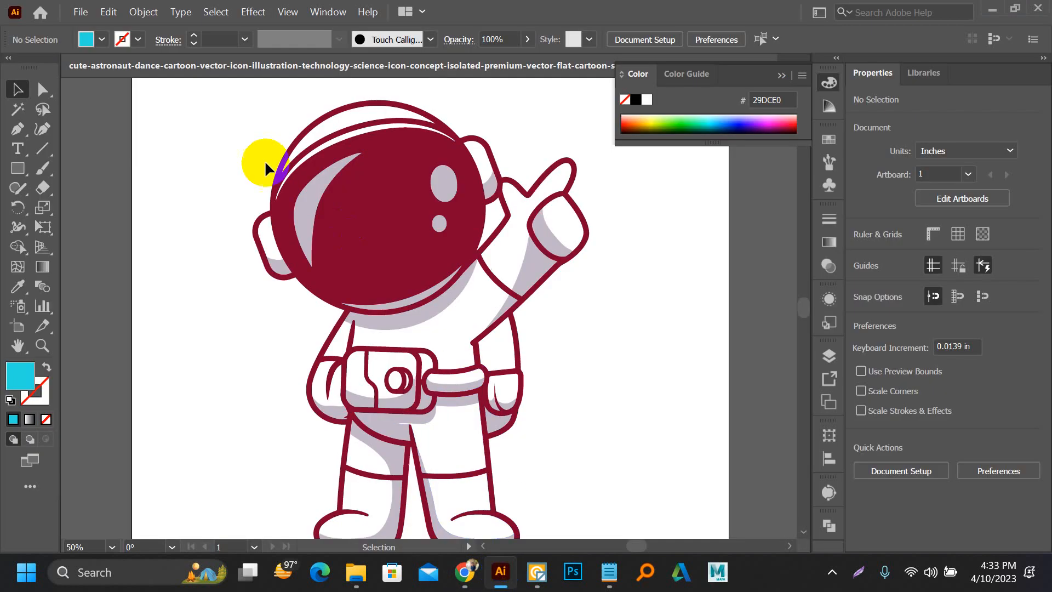
Step: Collapse the color settings and close the astronaut document without saving its changes
click(782, 75)
click(770, 66)
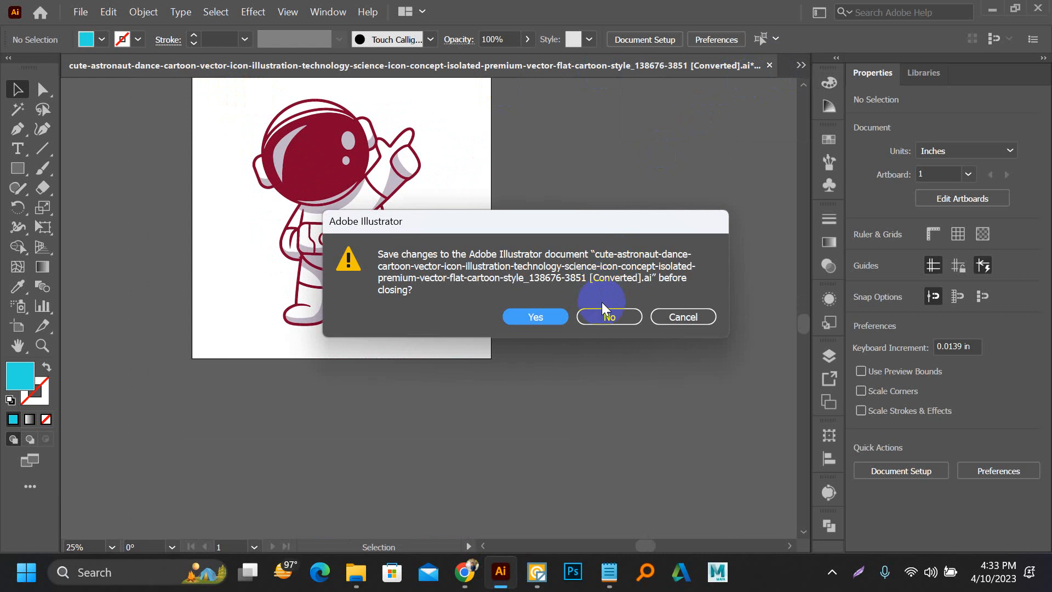
click(607, 317)
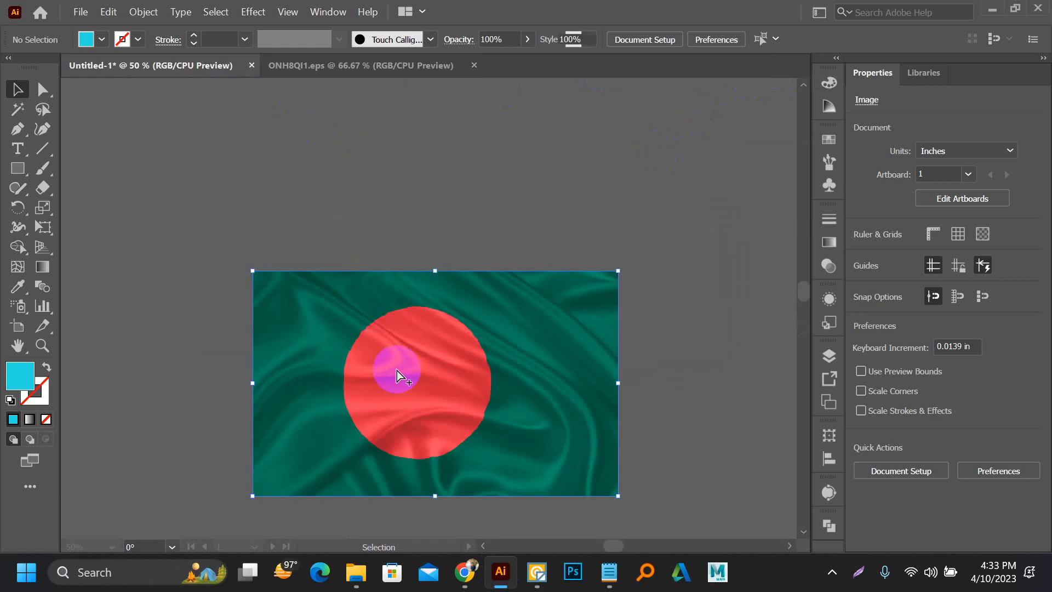
Step: Move the Bangladesh flag image straight up by about 79 px, to Y -98.5 px
scroll(396, 369, up, 2)
scroll(289, 254, down, 1)
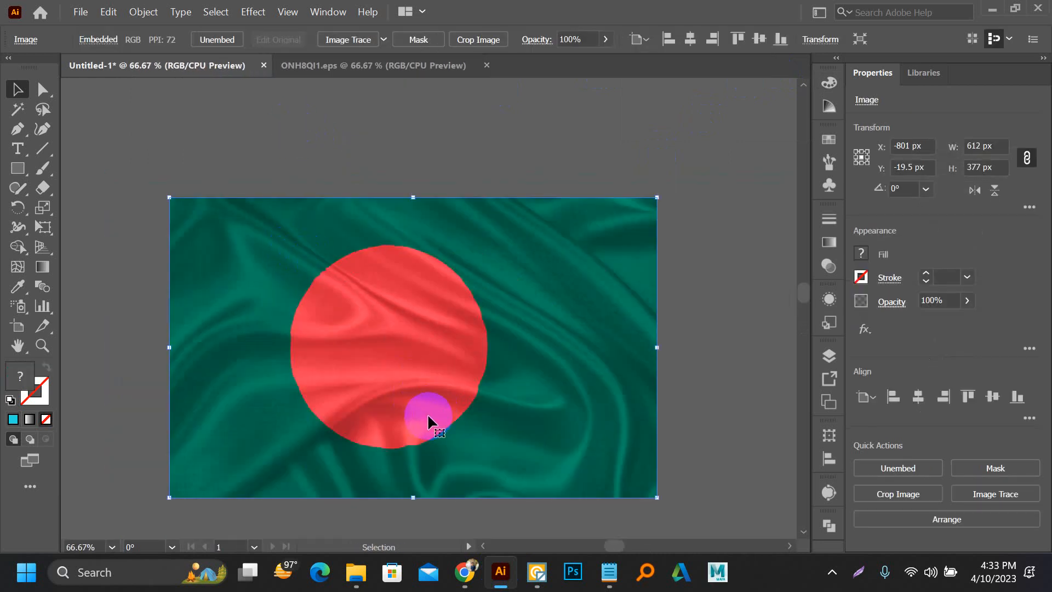
drag(427, 411, 430, 348)
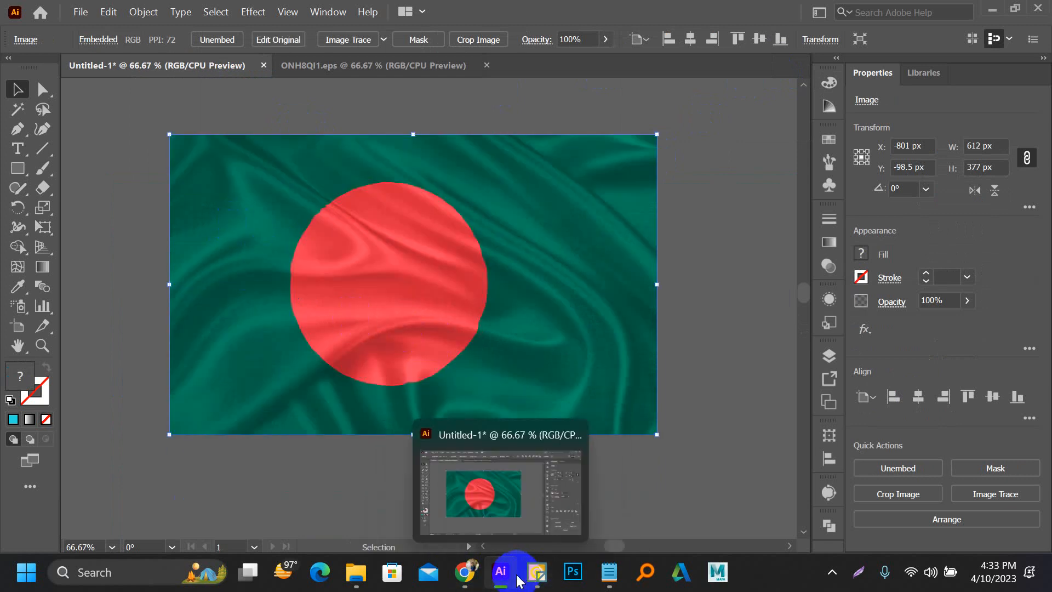
mouse_move(525, 571)
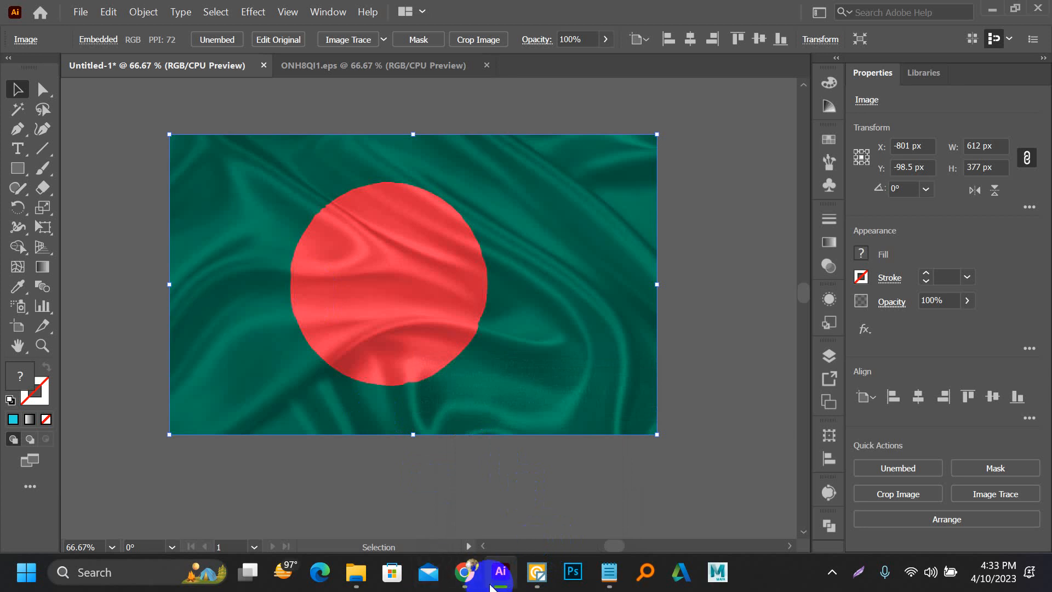
click(502, 573)
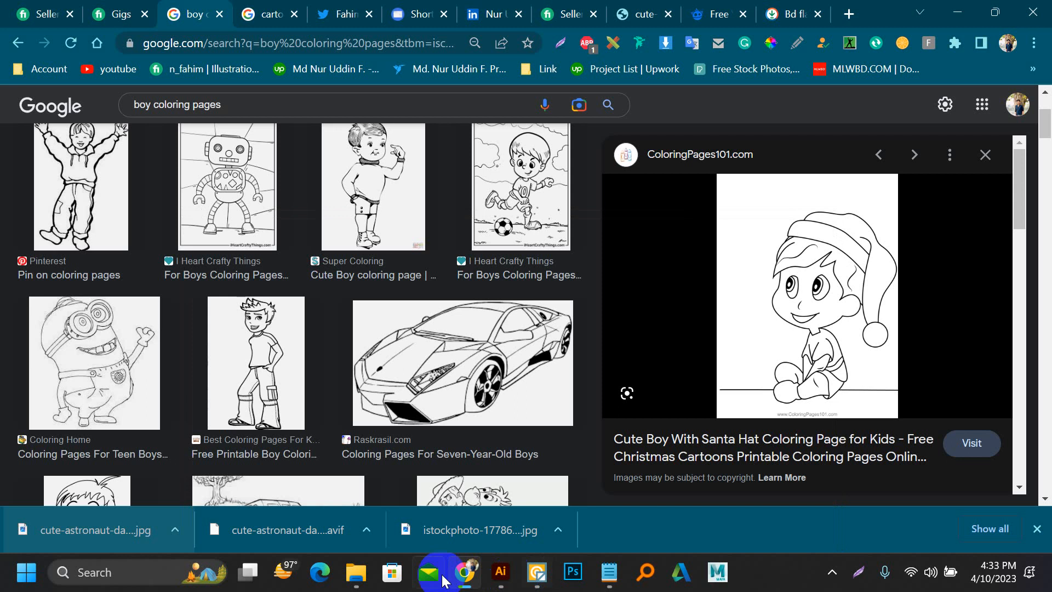
click(465, 573)
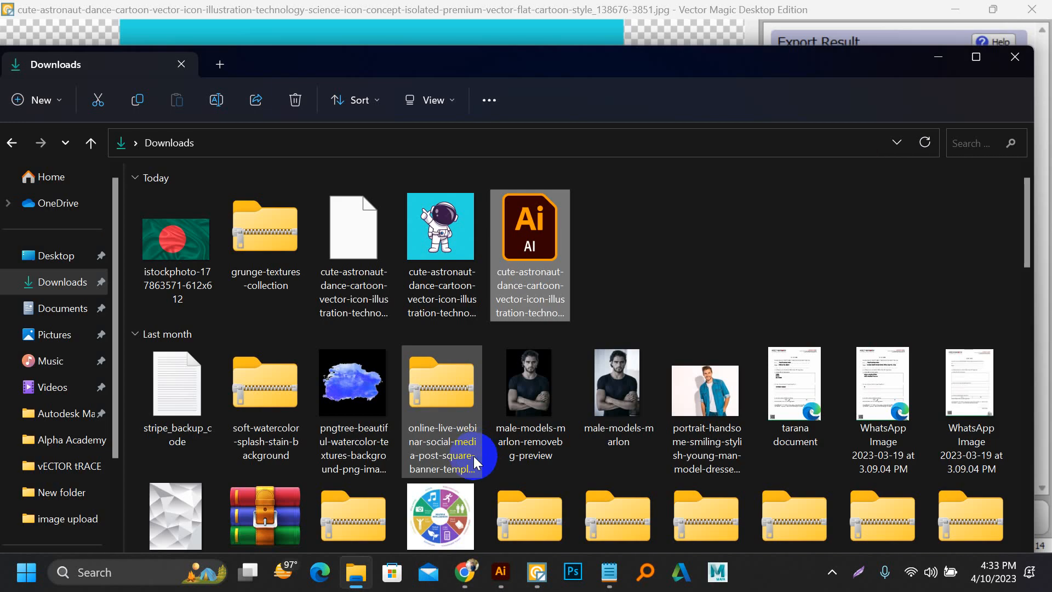
click(503, 572)
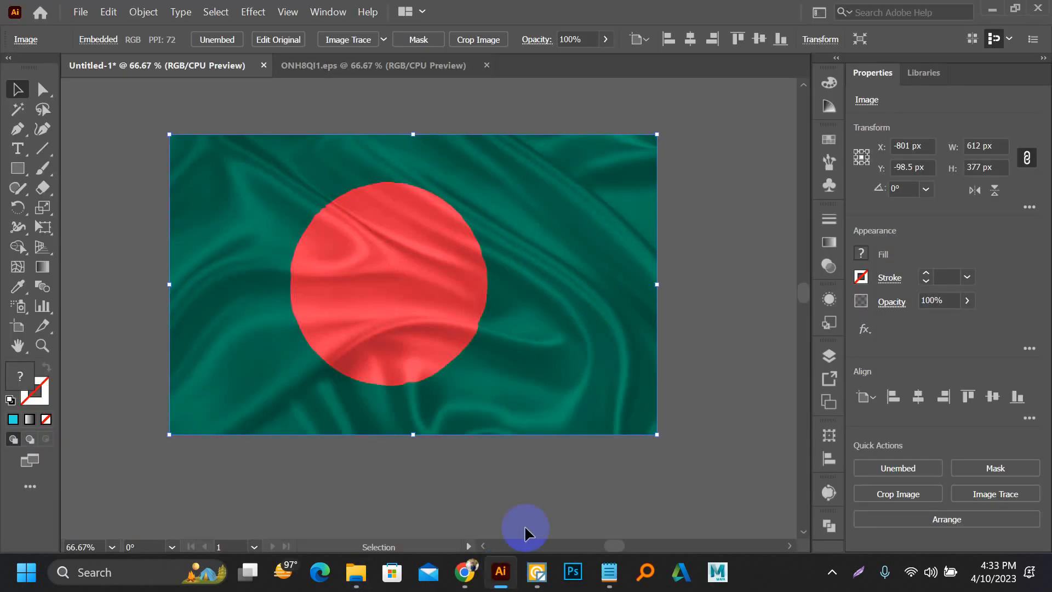
Step: Examine the Image Trace presets offered for the flag image without applying one, and view the flag beside the Alpha Academy artwork
click(404, 242)
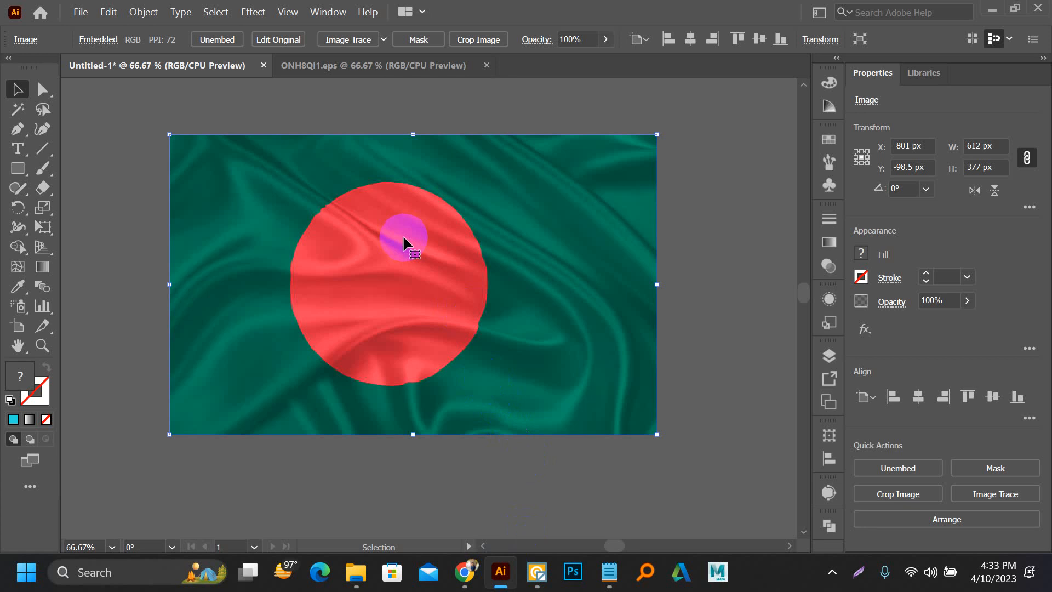
click(383, 39)
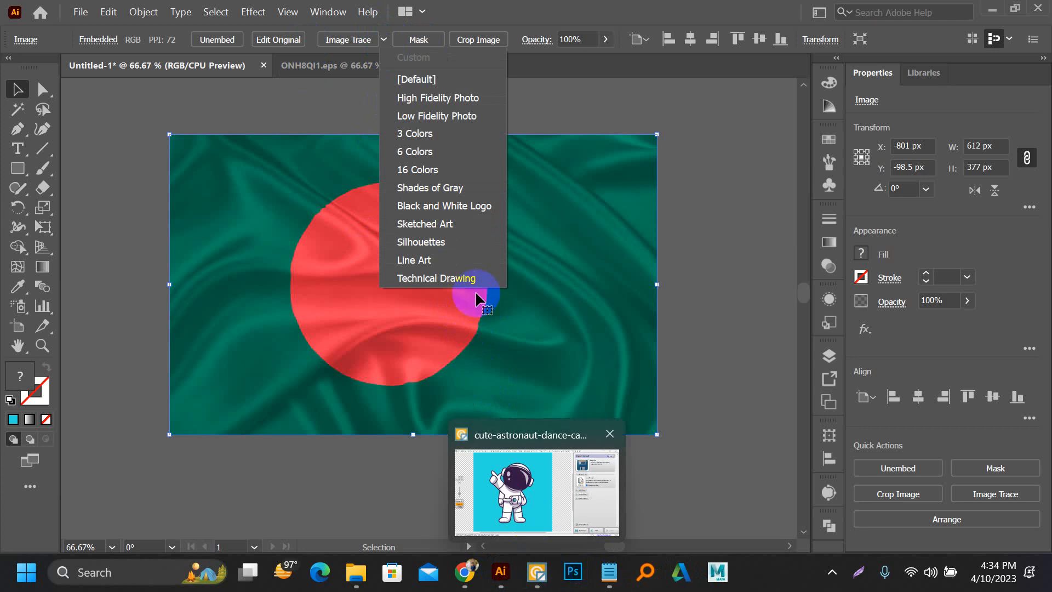
click(266, 111)
drag(172, 173, 428, 197)
scroll(429, 198, down, 2)
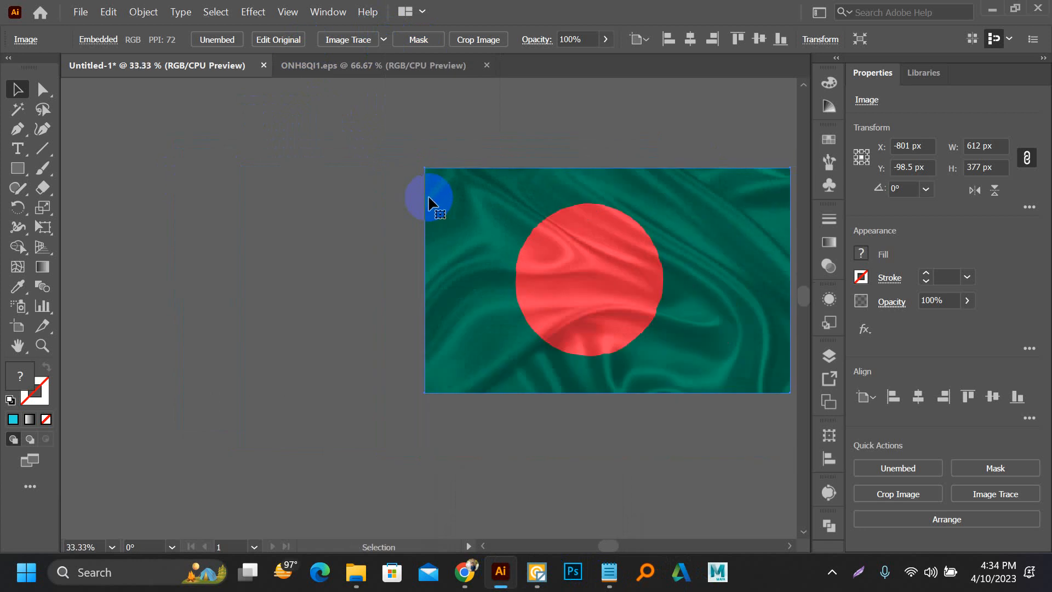
drag(583, 198, 375, 200)
scroll(352, 197, down, 1)
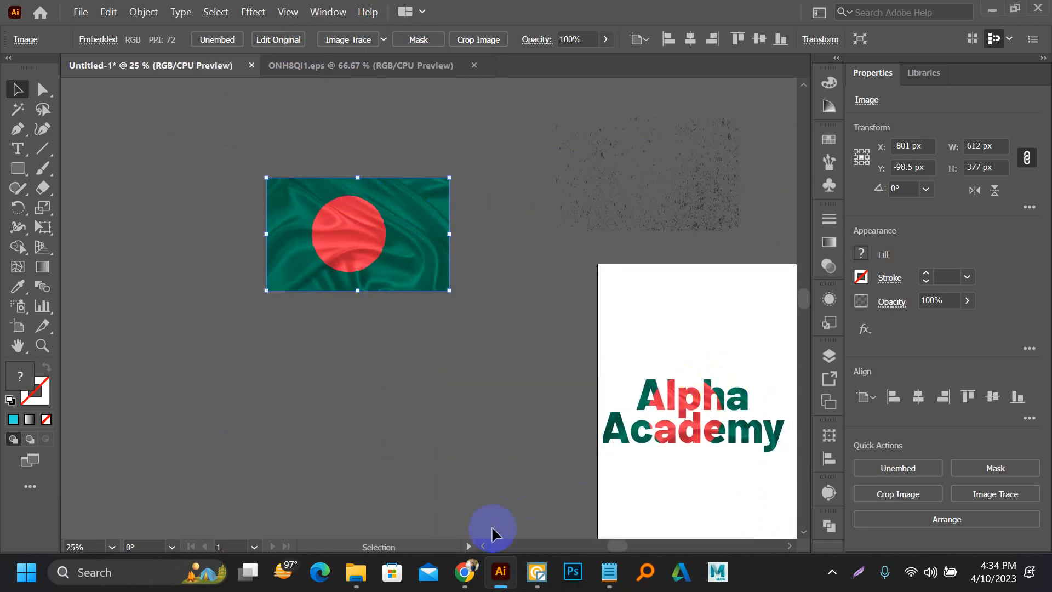
Step: Switch to Chrome and search Google Images for "21 february logo"
click(465, 572)
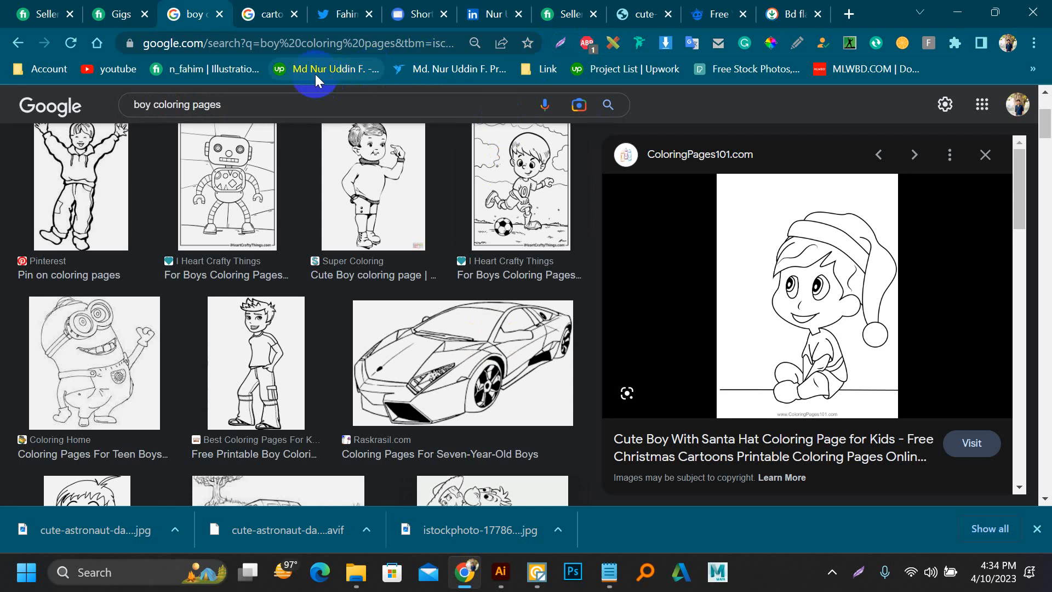
click(205, 103)
triple_click(204, 103)
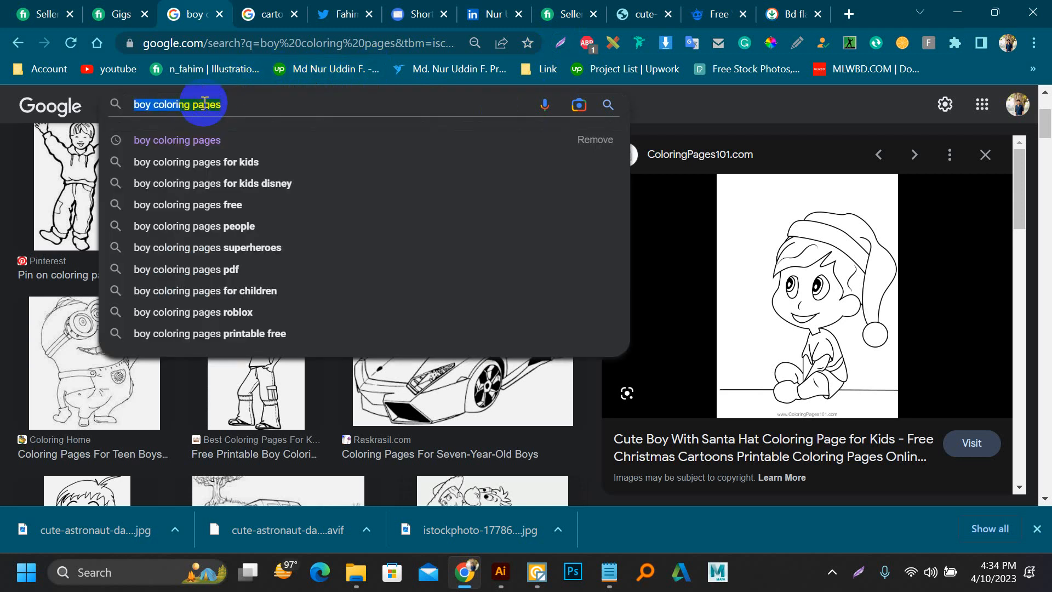
text(21)
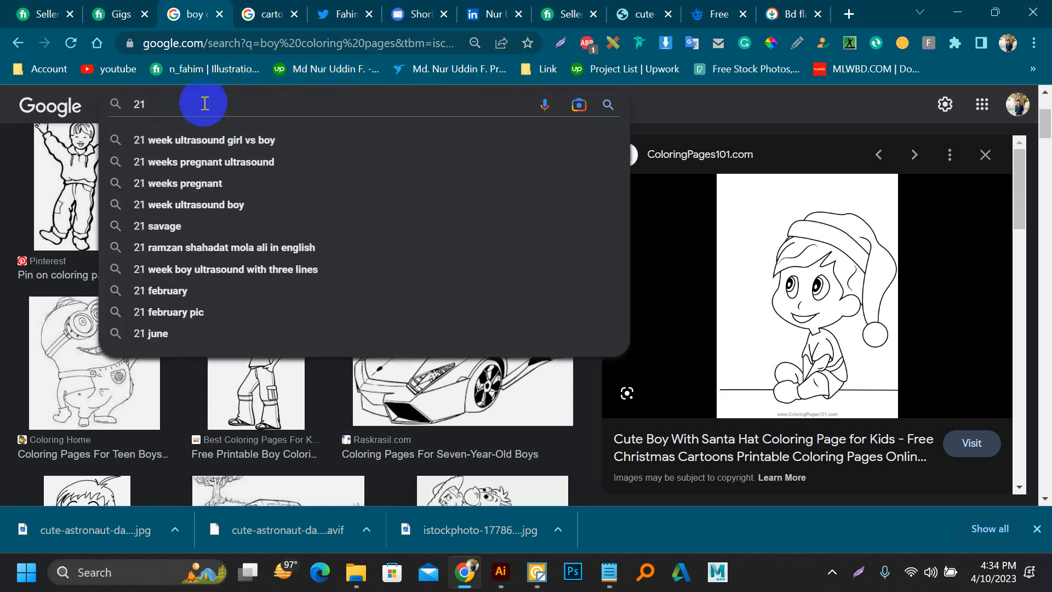
text( feb)
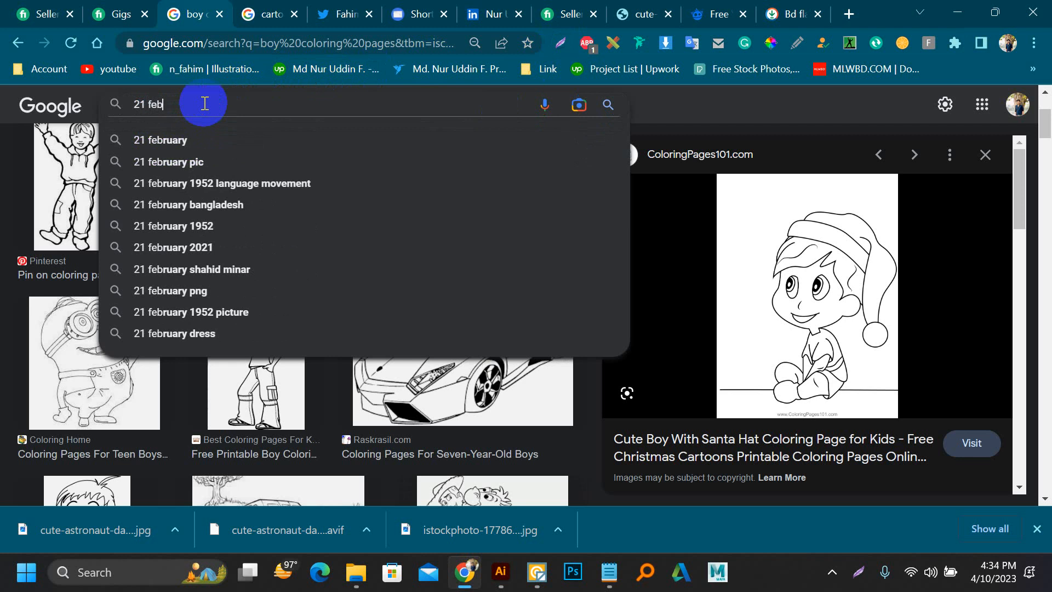
text(ruar)
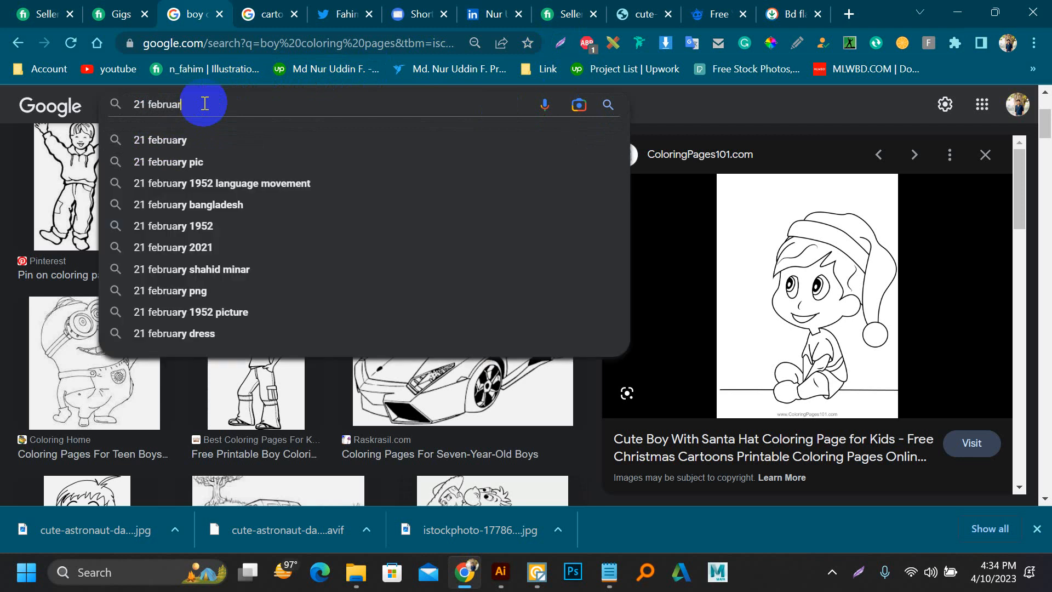
text(t)
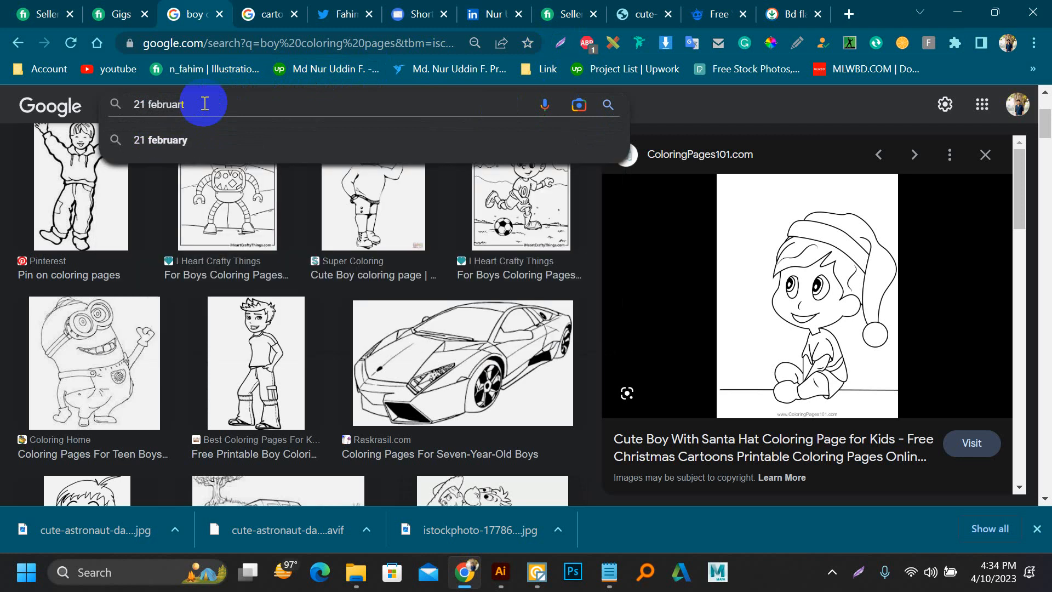
key(BackSpace)
text(y logo)
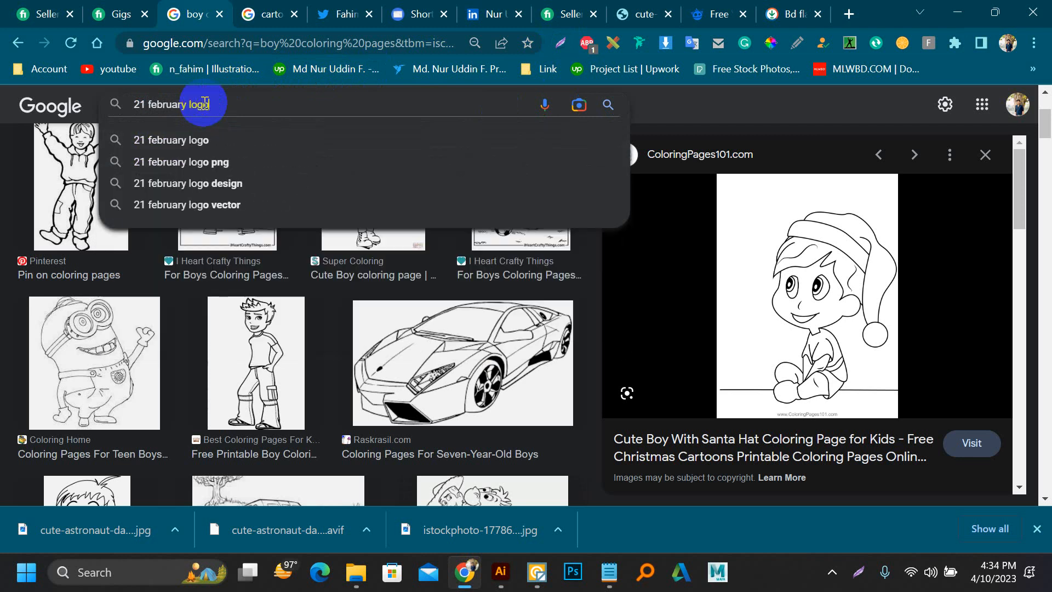
key(Return)
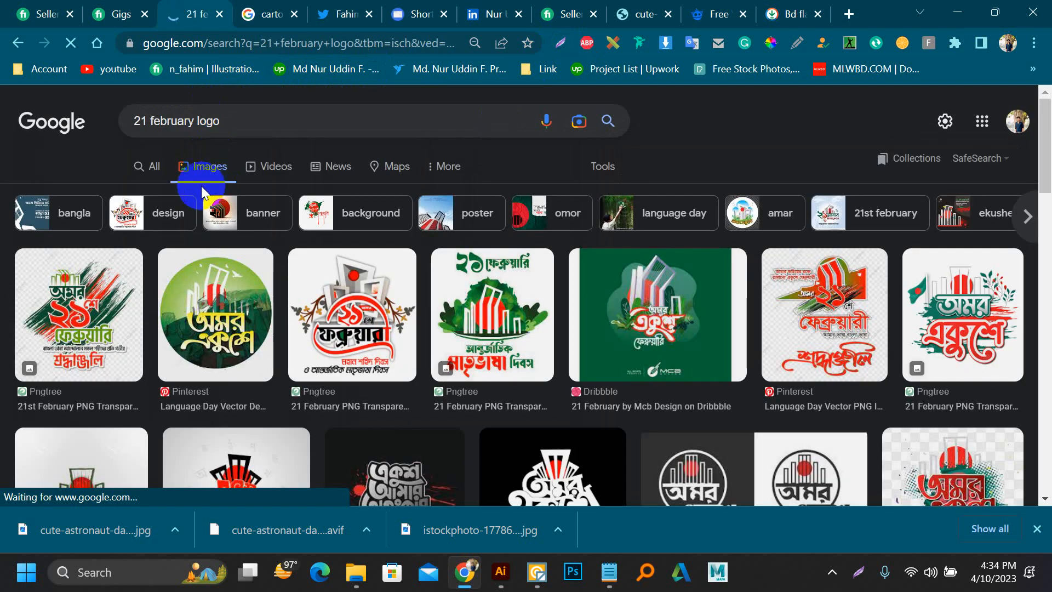
Step: Browse the 21 February logo image results for lettering and artwork styles
scroll(118, 265, down, 3)
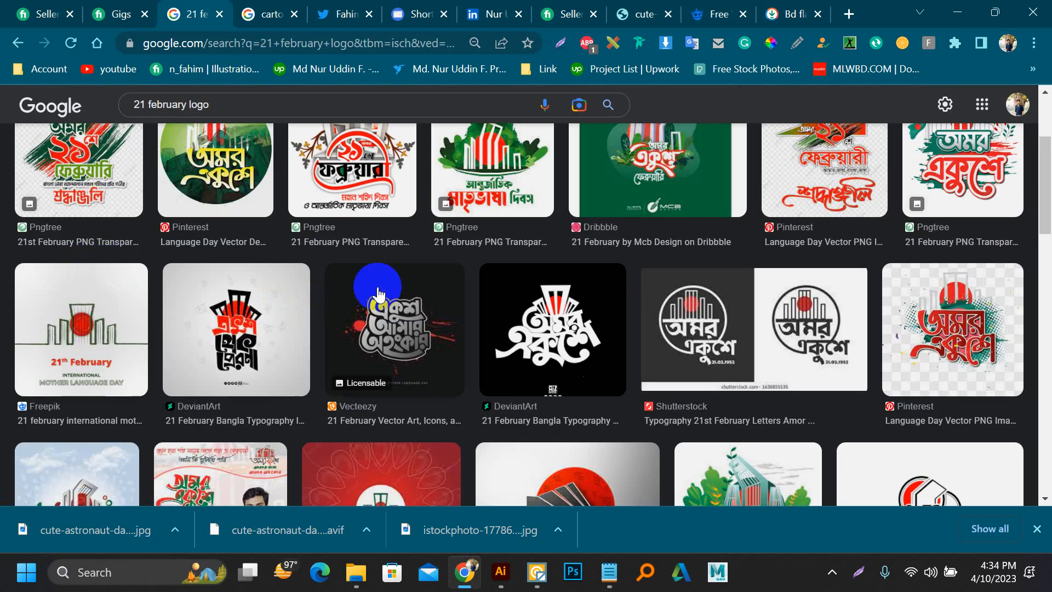
scroll(418, 282, down, 3)
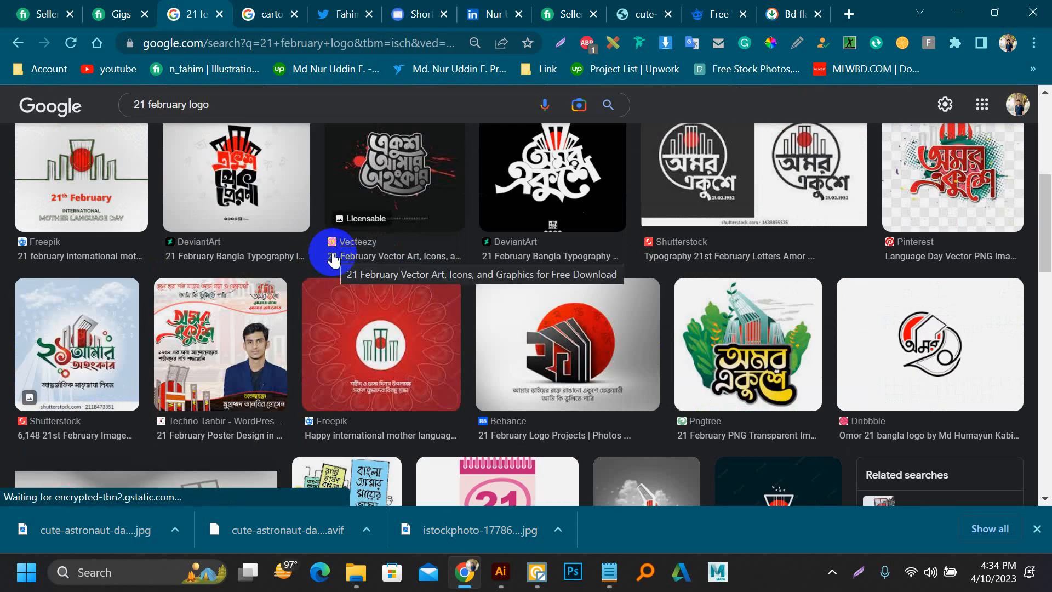
scroll(333, 258, down, 3)
scroll(113, 267, down, 5)
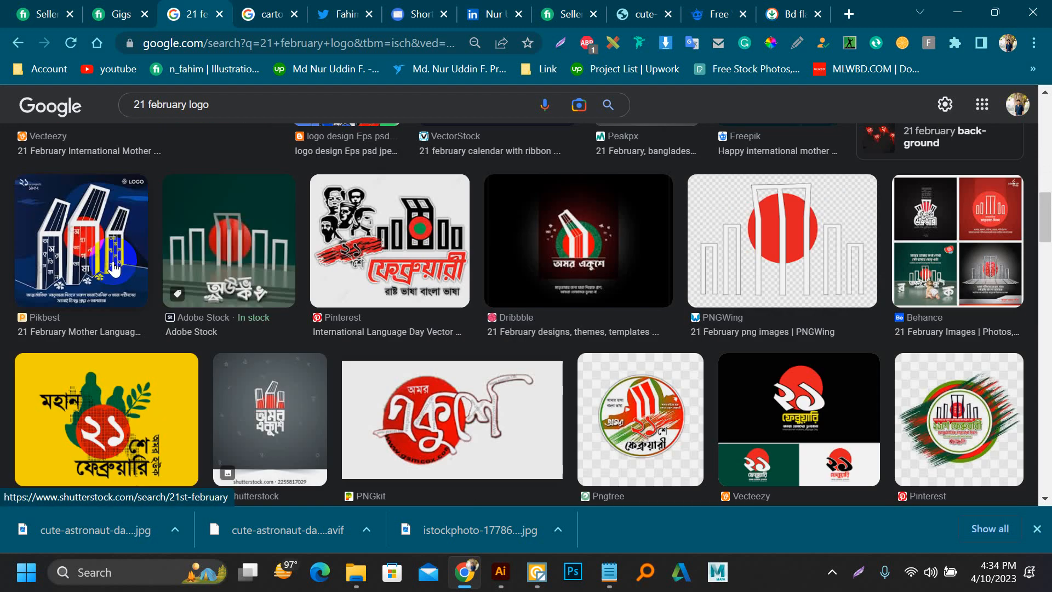
scroll(375, 365, down, 5)
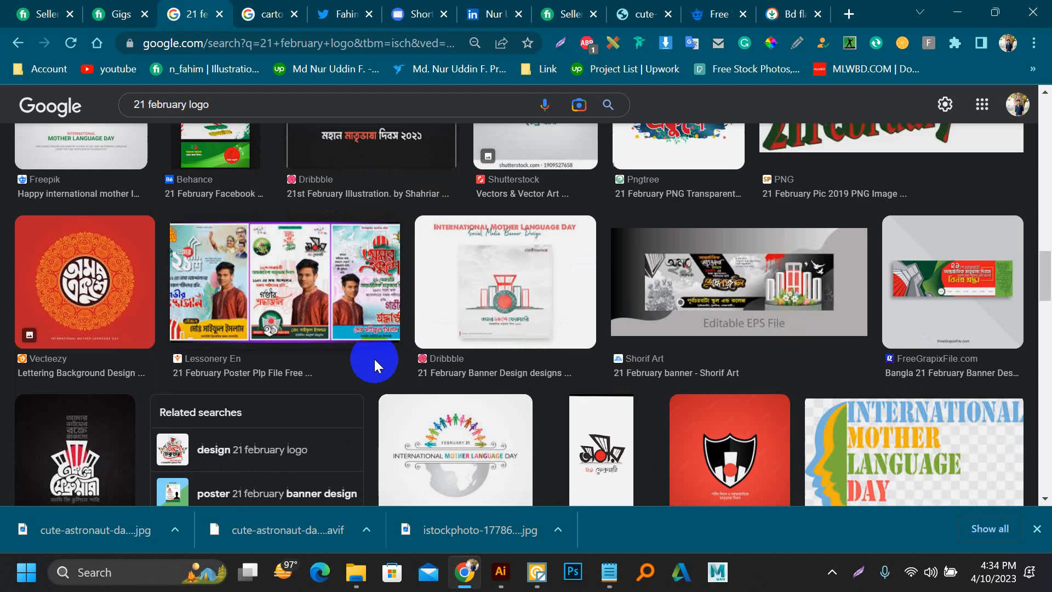
scroll(374, 366, down, 8)
scroll(375, 366, up, 2)
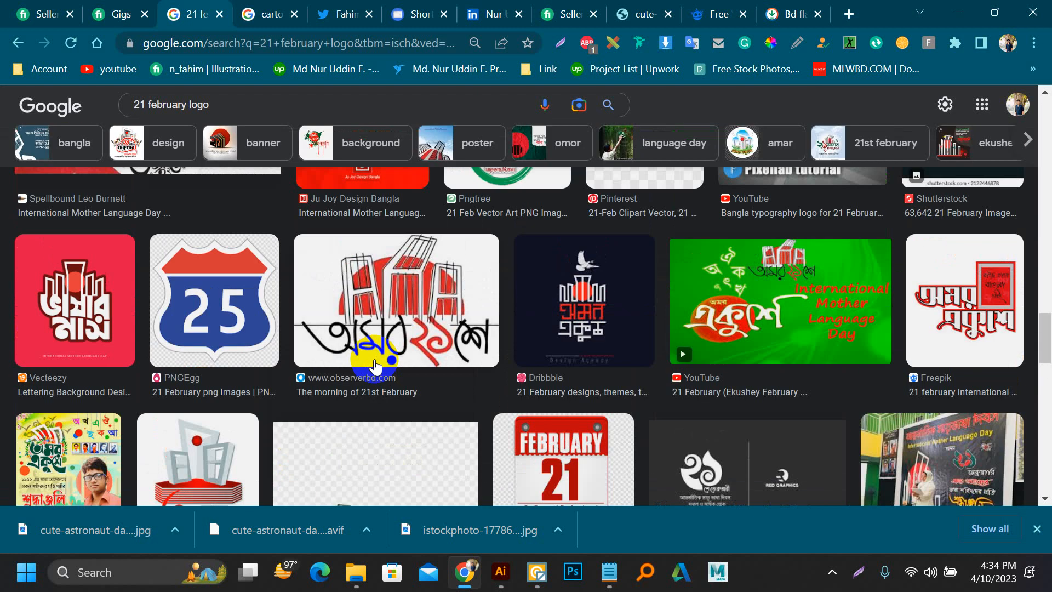
scroll(375, 365, down, 5)
scroll(148, 299, up, 1)
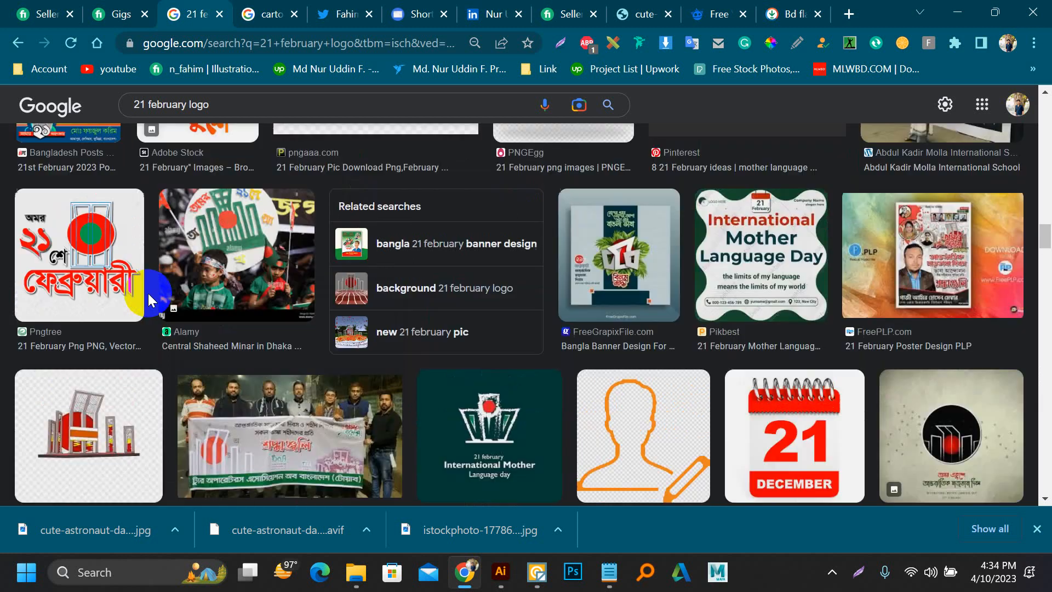
scroll(148, 300, up, 5)
scroll(148, 300, down, 2)
scroll(151, 302, up, 11)
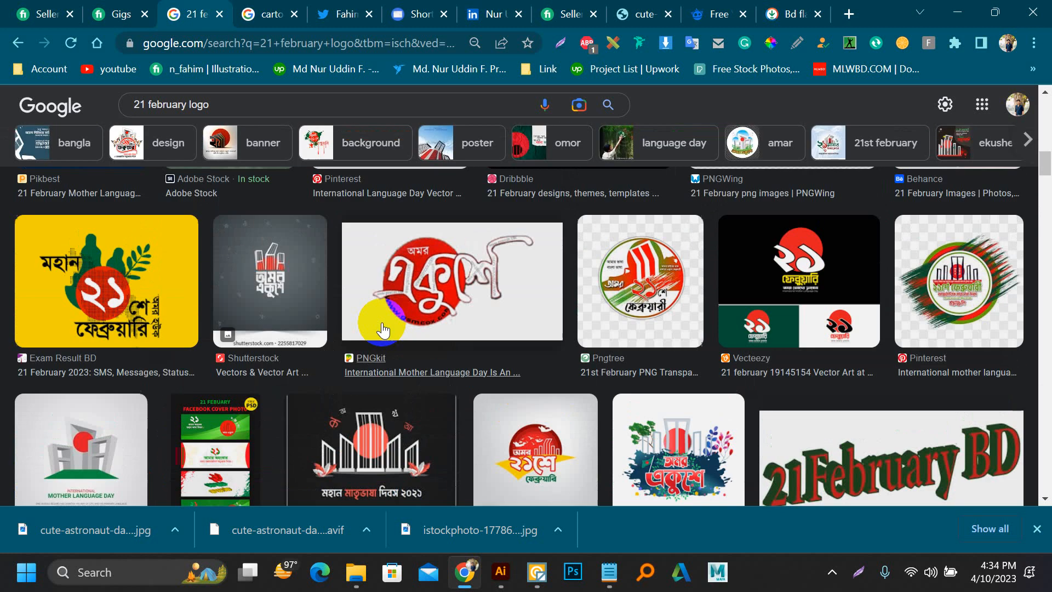
scroll(383, 330, down, 5)
scroll(382, 329, up, 3)
scroll(950, 295, up, 10)
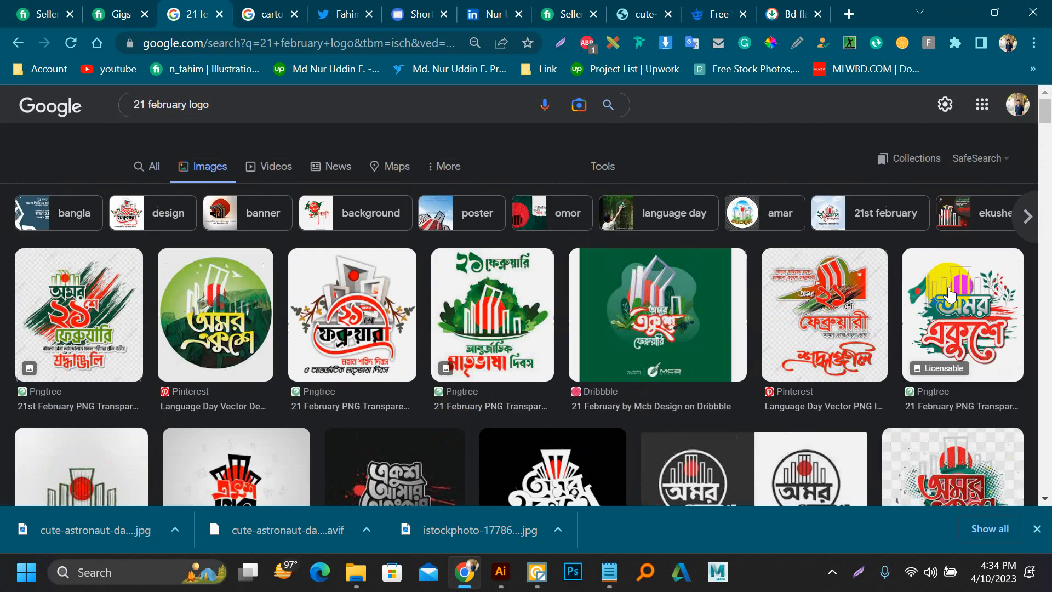
Step: Preview several Pngtree 21 February logos and look through the related designs of each
click(963, 324)
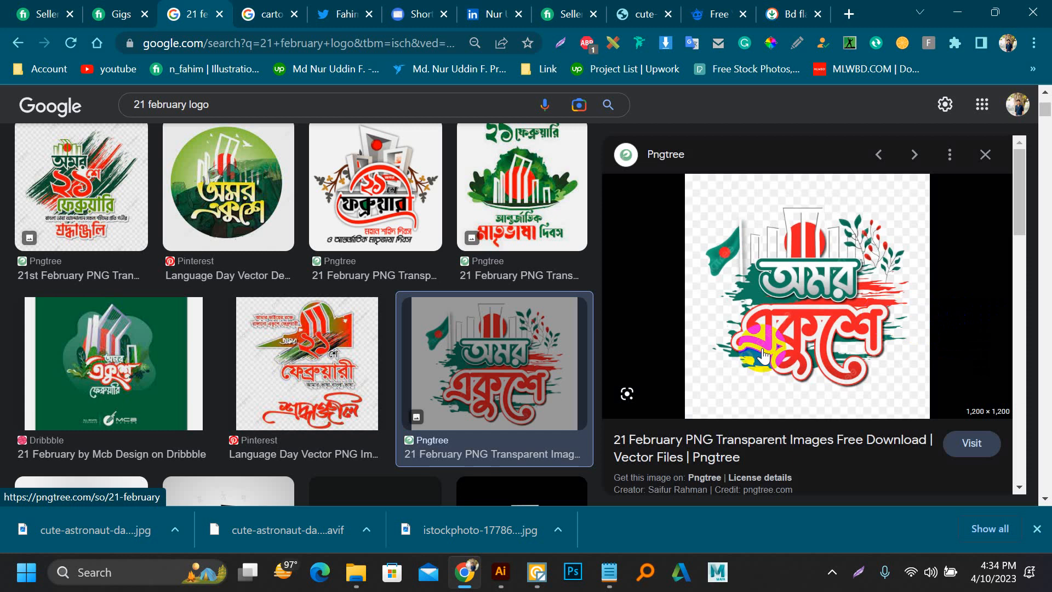
scroll(765, 355, down, 5)
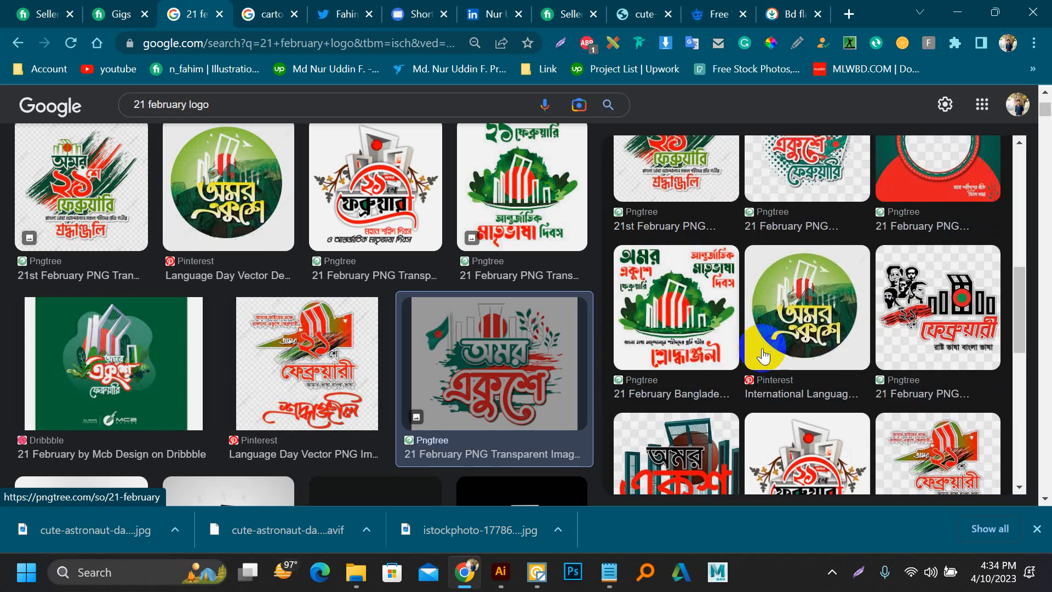
scroll(764, 355, down, 3)
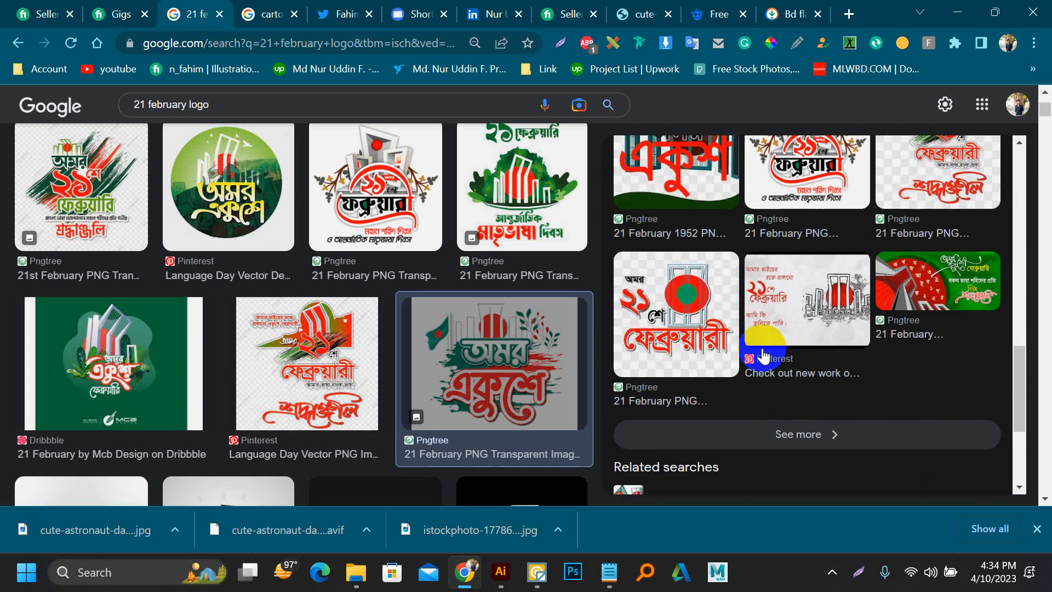
scroll(759, 352, up, 6)
scroll(722, 355, up, 3)
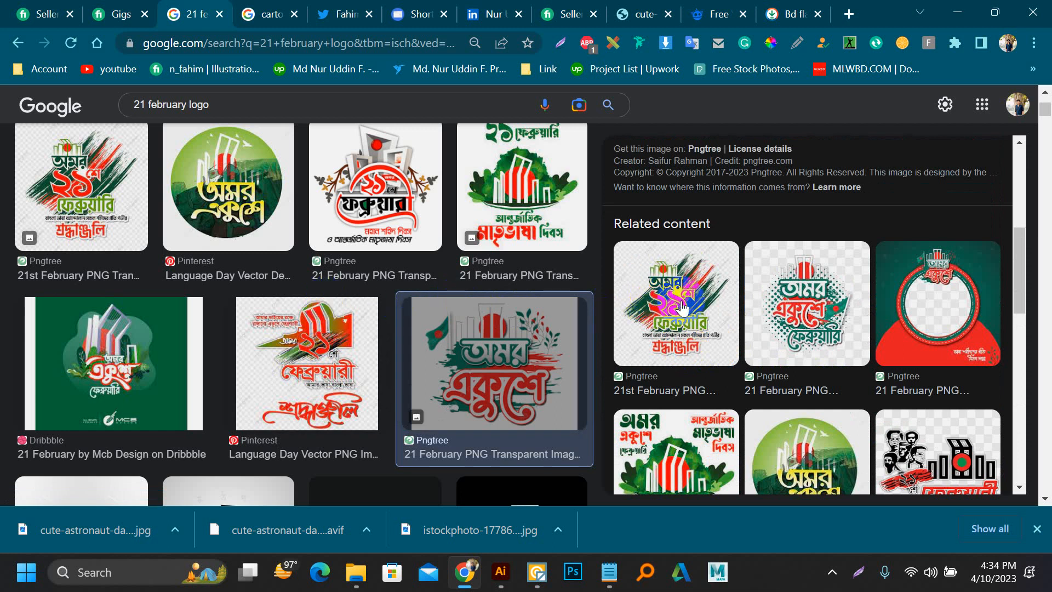
scroll(285, 301, up, 3)
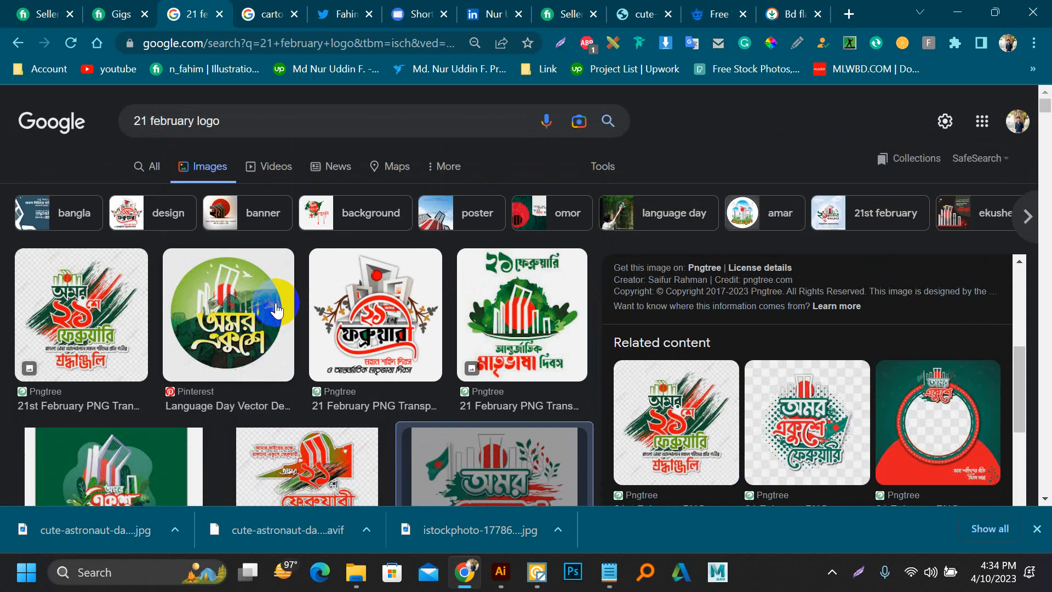
click(107, 288)
scroll(771, 282, down, 5)
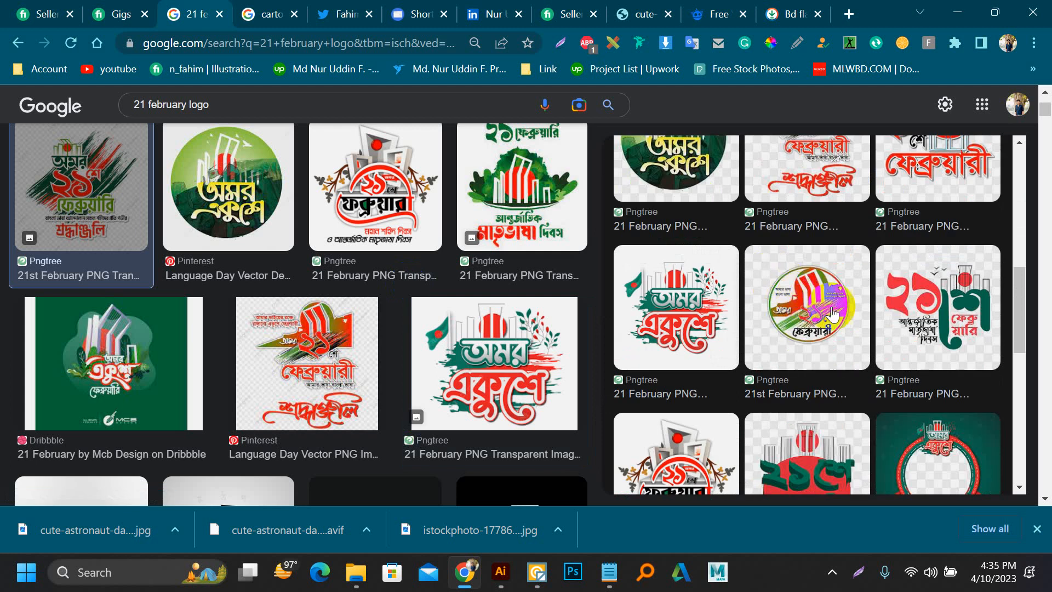
click(974, 325)
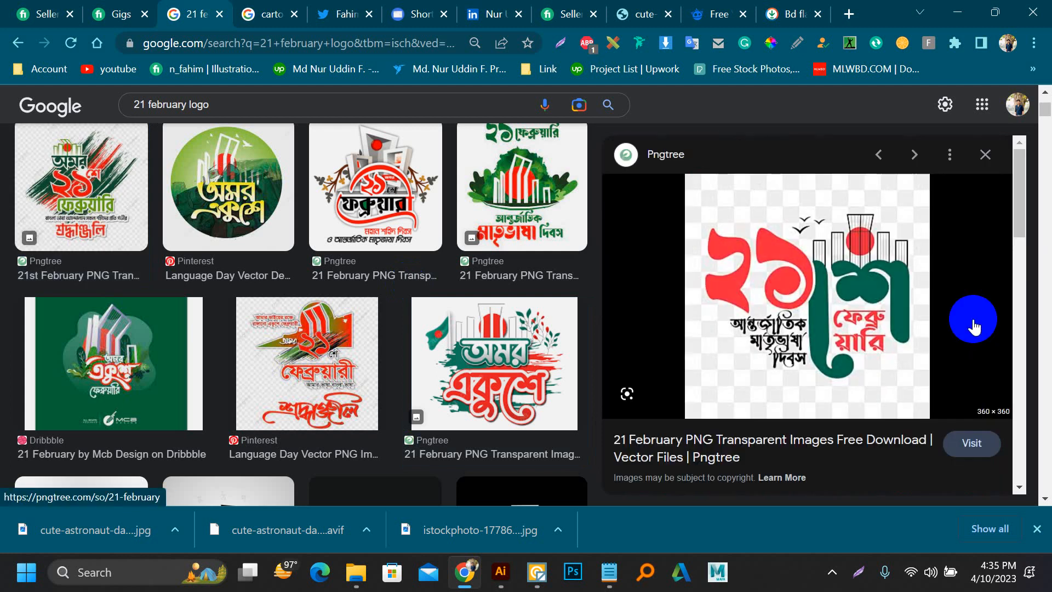
scroll(772, 323, down, 5)
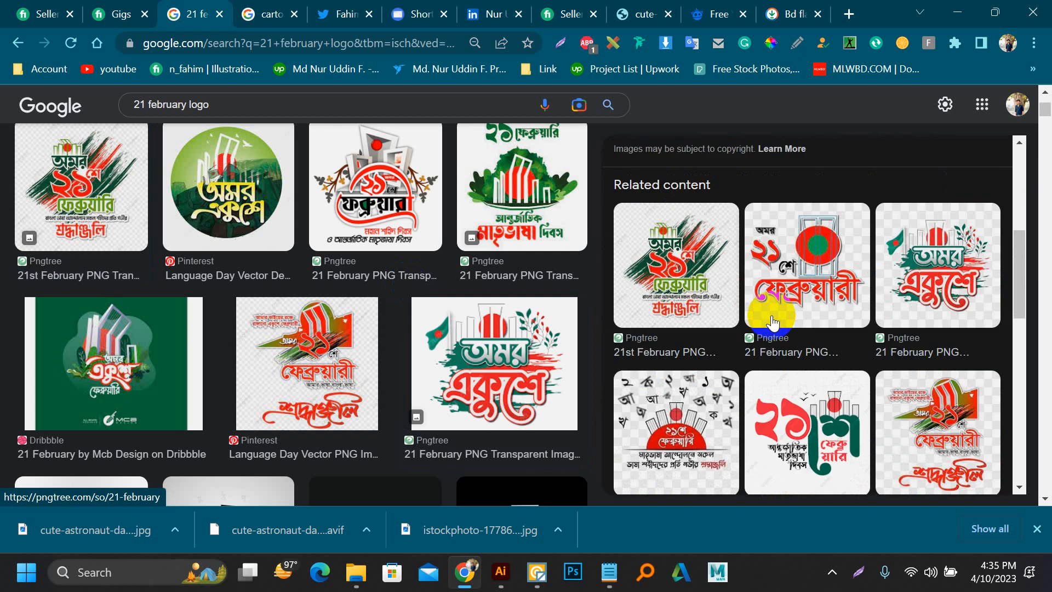
scroll(772, 322, down, 3)
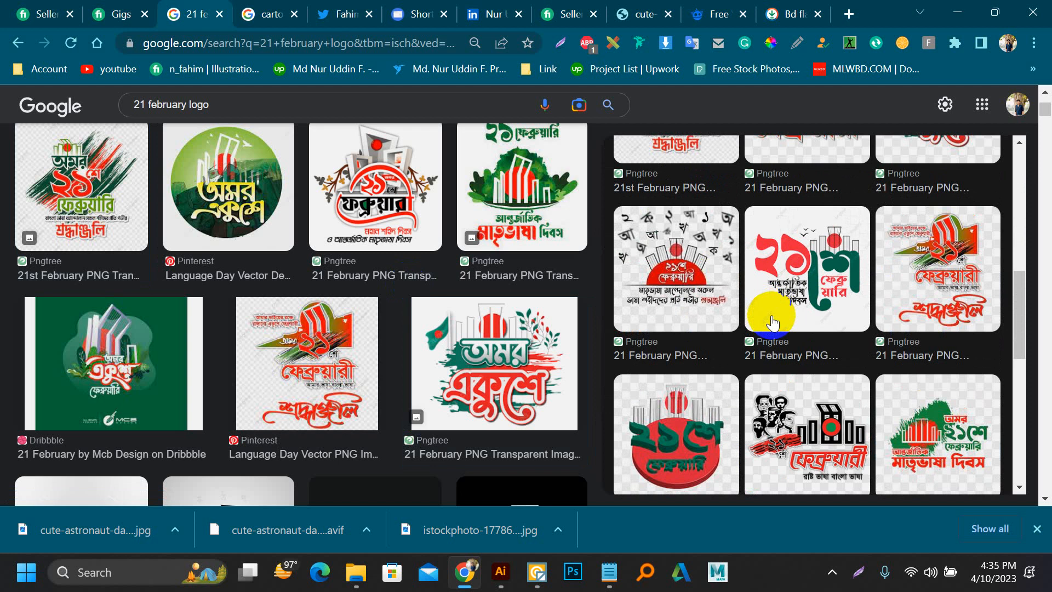
scroll(772, 322, down, 3)
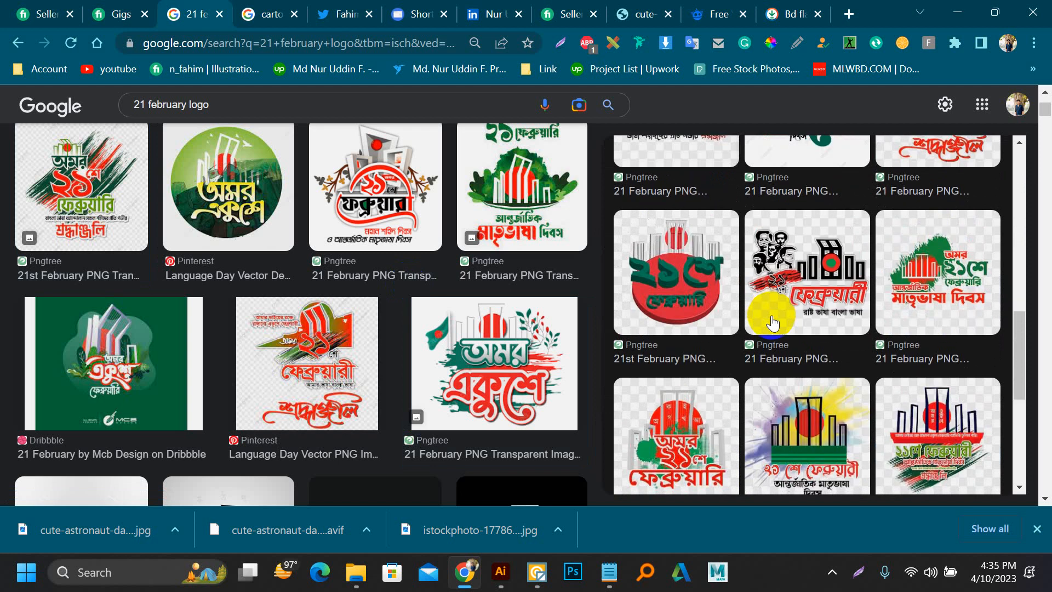
Step: Return to Illustrator, add the text "21th February" below the flag image and enlarge it to about 158 pt
click(493, 580)
key(t)
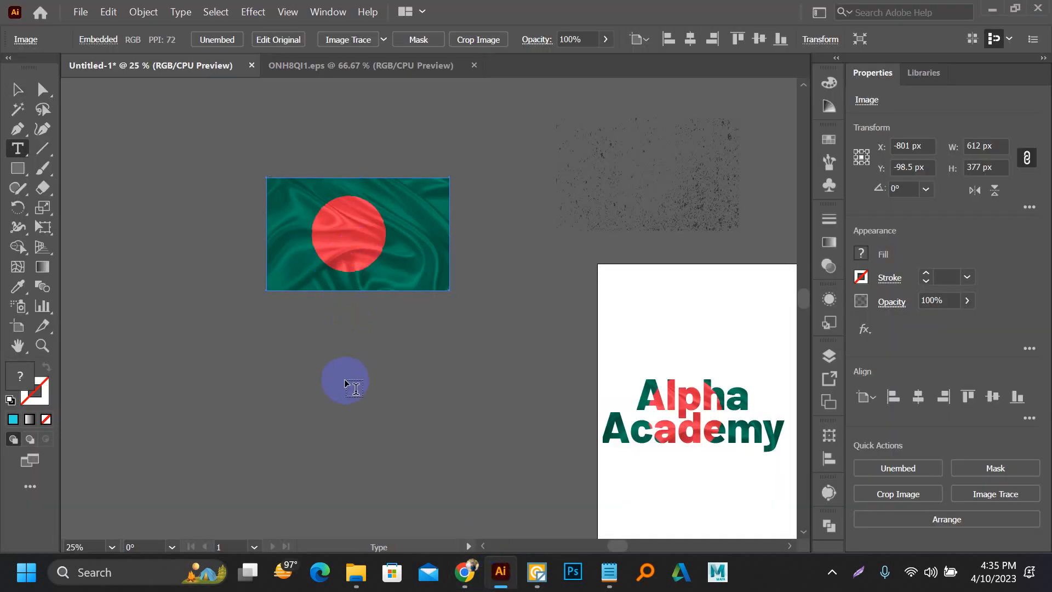
click(366, 360)
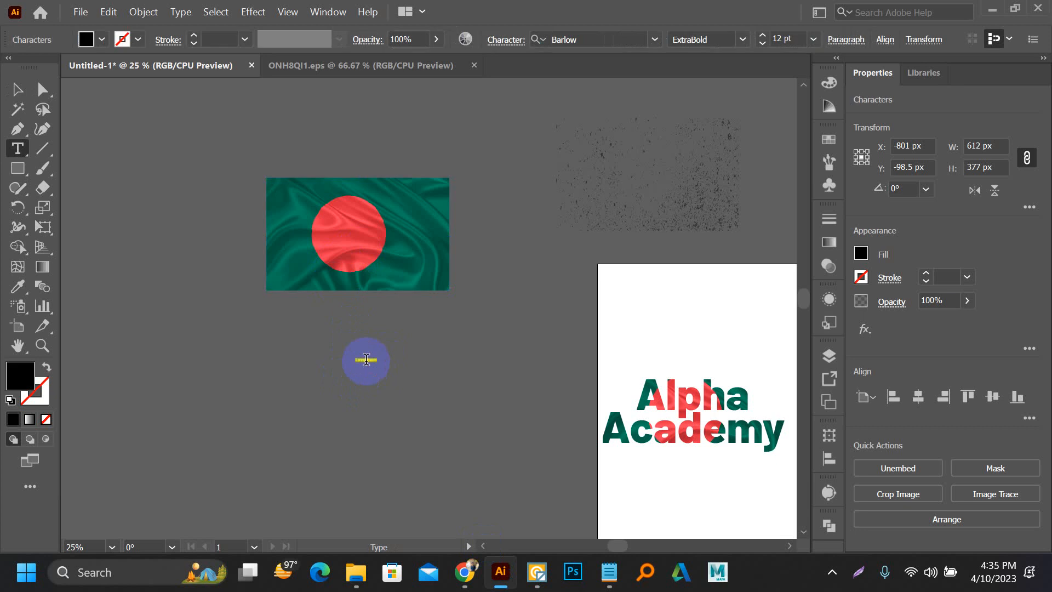
text(Al)
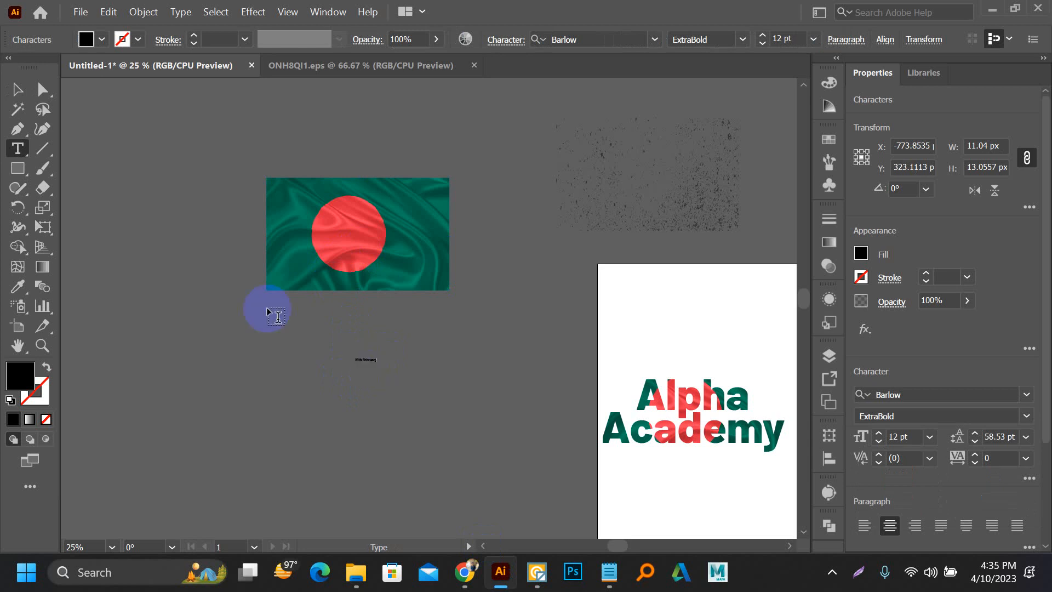
click(17, 89)
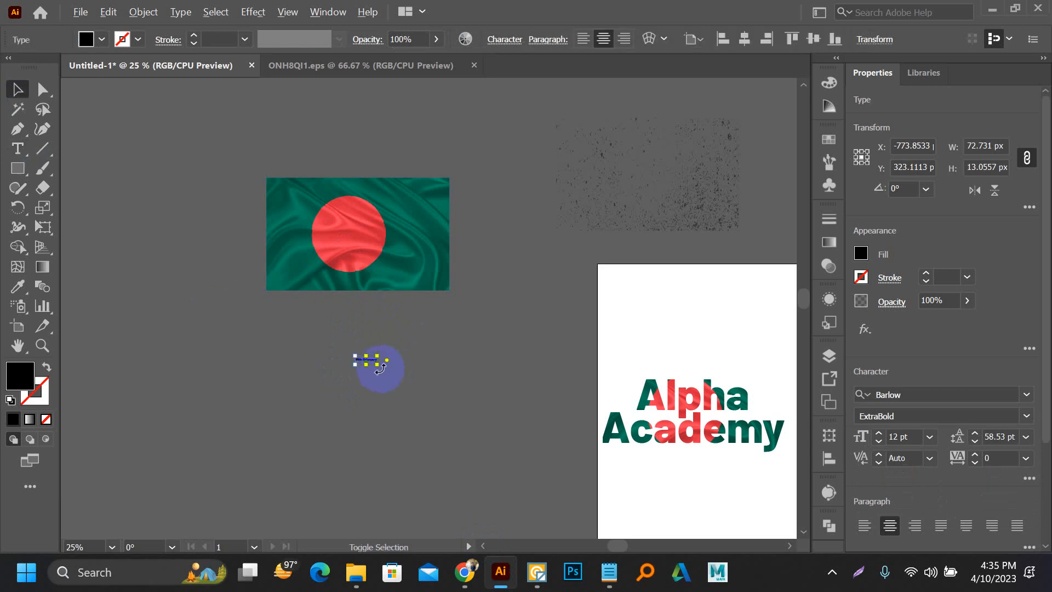
drag(378, 368, 507, 429)
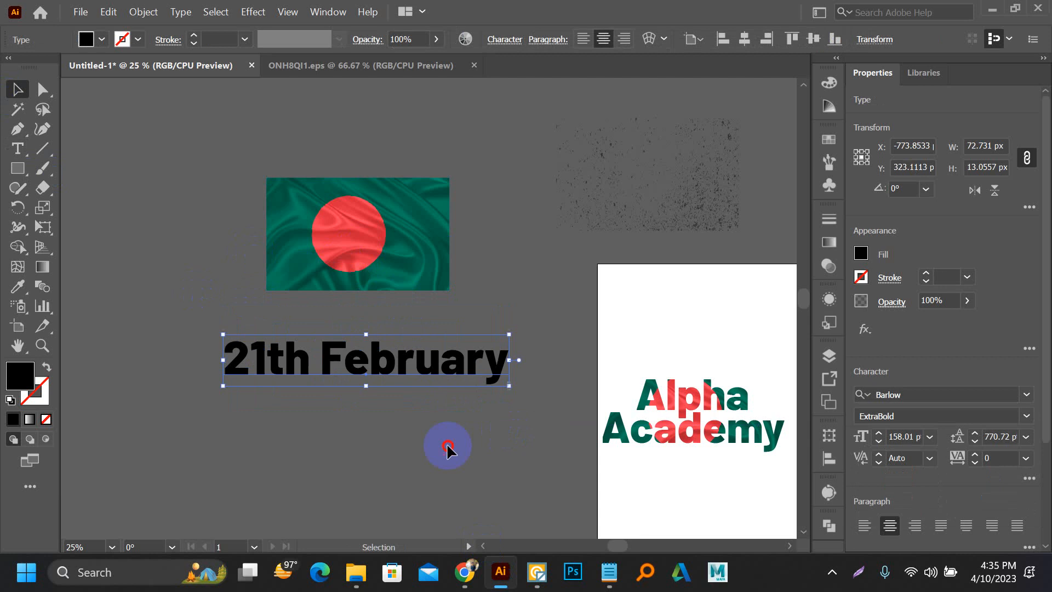
Step: Move the "21th February" text up onto the flag image and scale it down to roughly the flag's width
click(412, 402)
drag(336, 369, 207, 329)
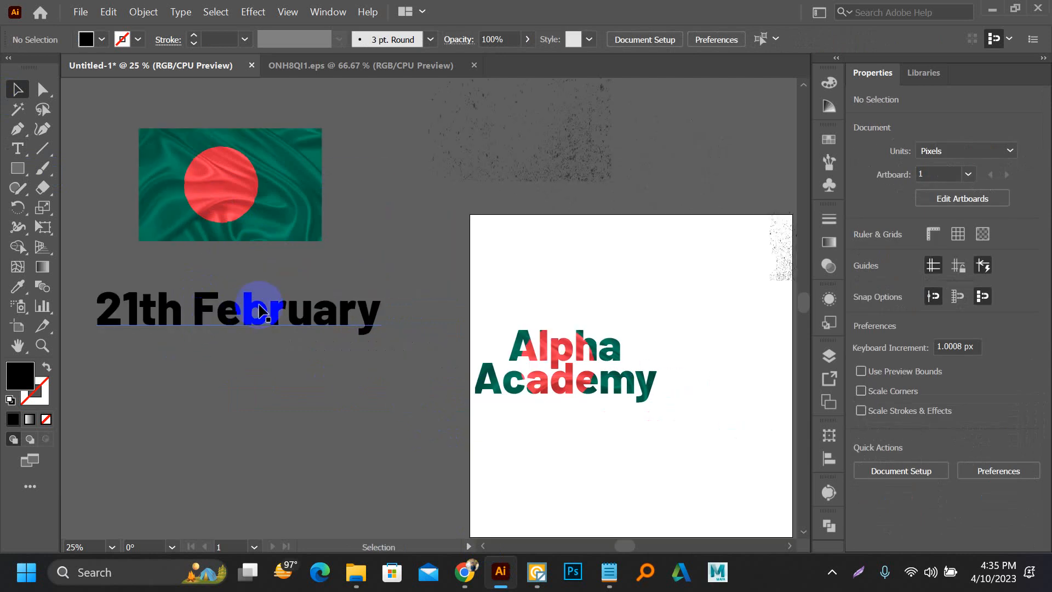
drag(260, 309, 278, 201)
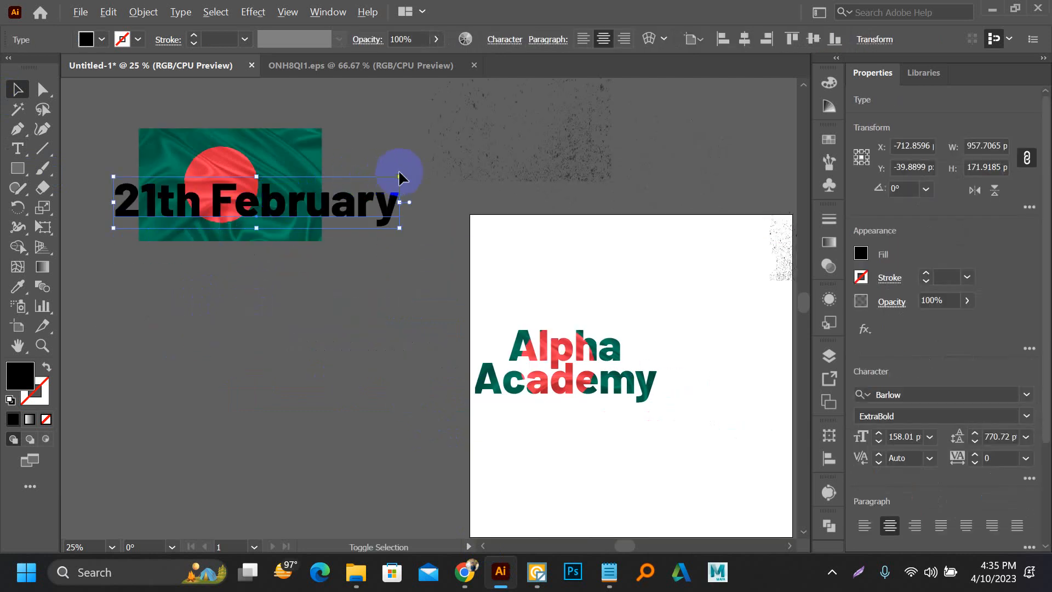
mouse_move(399, 176)
mouse_down()
mouse_move(364, 192)
mouse_move(387, 200)
mouse_move(392, 183)
mouse_move(383, 187)
mouse_up()
Step: Reposition the flag image behind the "21th February" text, to X -723 px and Y 27.5 px
scroll(137, 193, up, 2)
drag(165, 222, 240, 319)
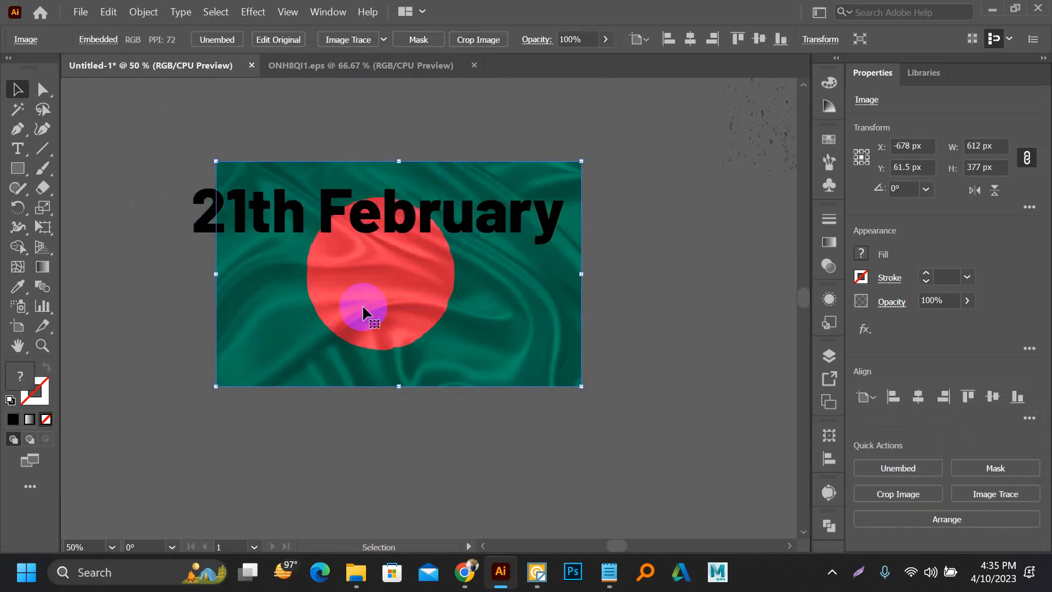
drag(362, 308, 336, 291)
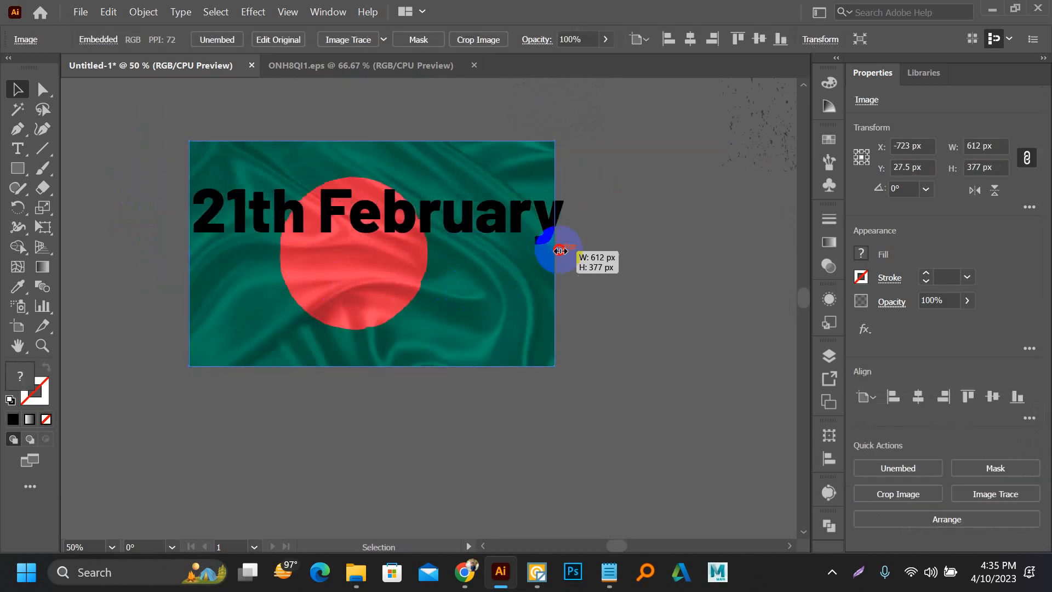
Step: Widen the flag image to 632 px and move it up behind the lettering to Y -12.5 px
drag(560, 251, 567, 250)
drag(470, 281, 471, 273)
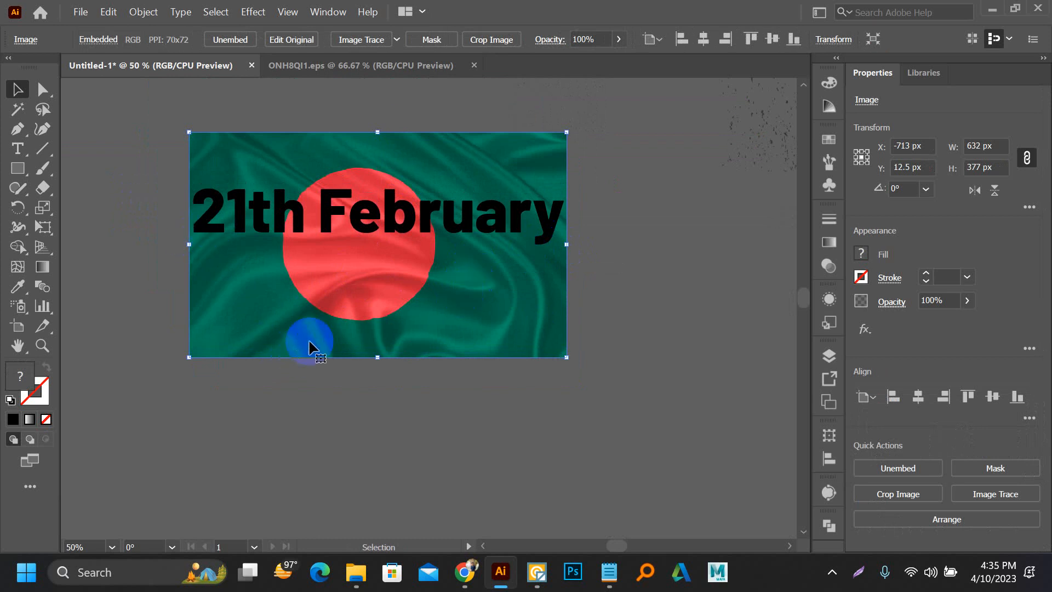
drag(307, 344, 310, 327)
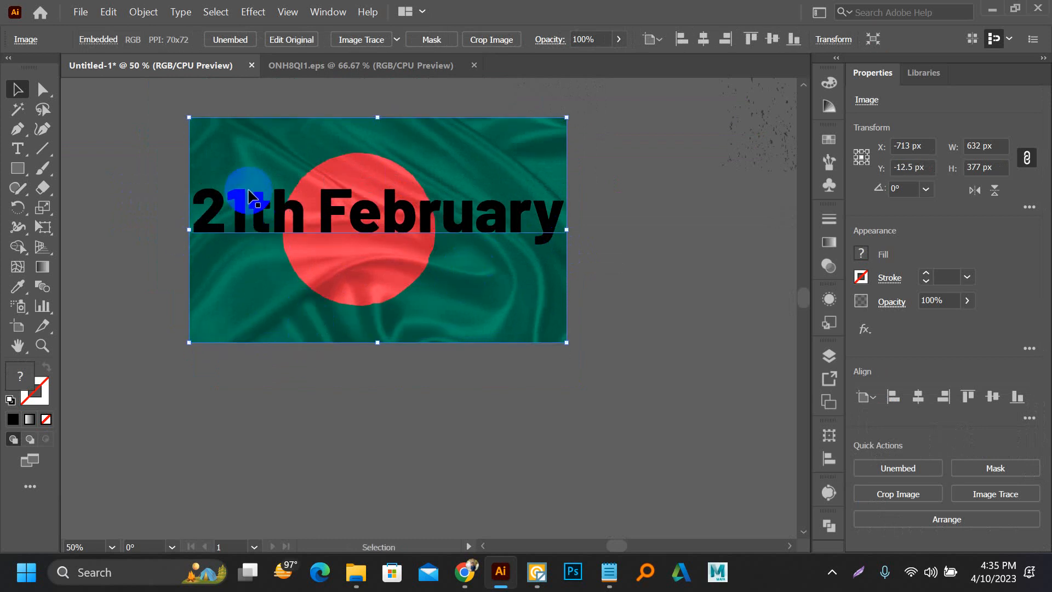
Step: Replace the space in "21th February" with a line break so "February" sits on a second line
double_click(288, 211)
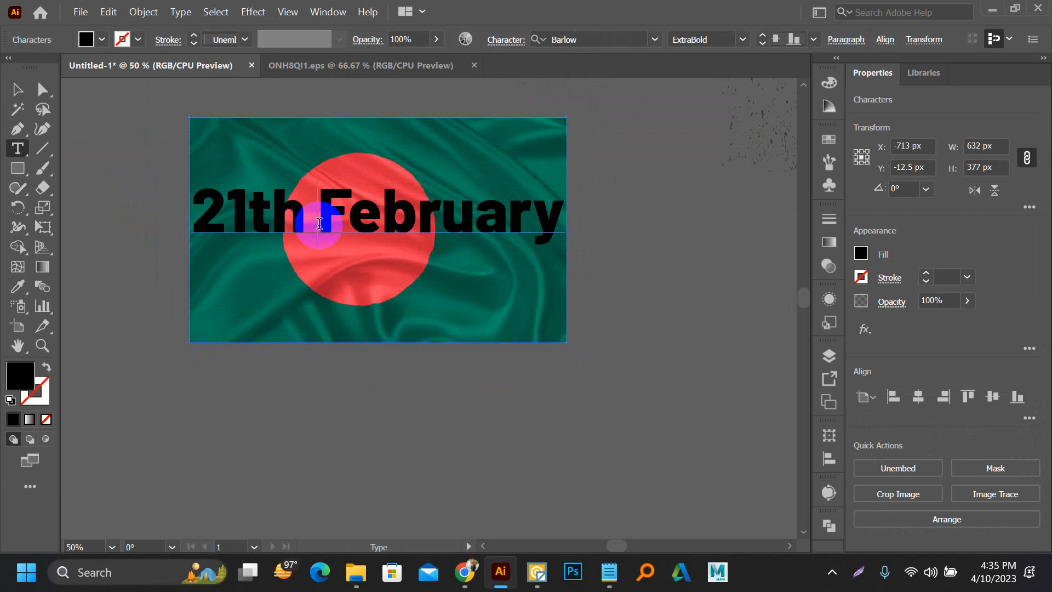
key(Delete)
key(Return)
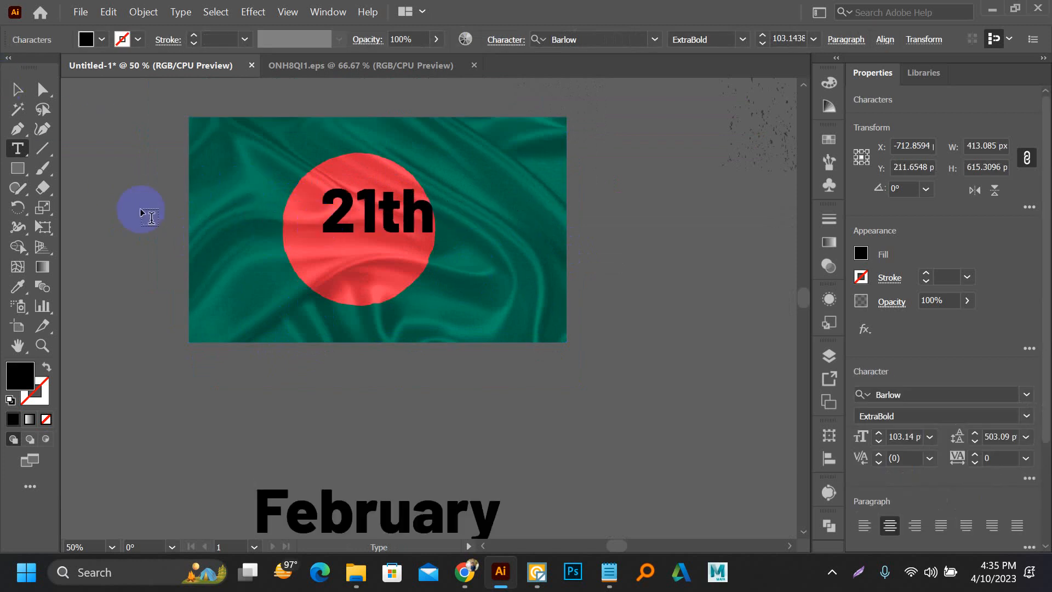
Step: Reduce the leading of the two-line text to about 427 pt to bring "February" closer to "21th"
click(17, 89)
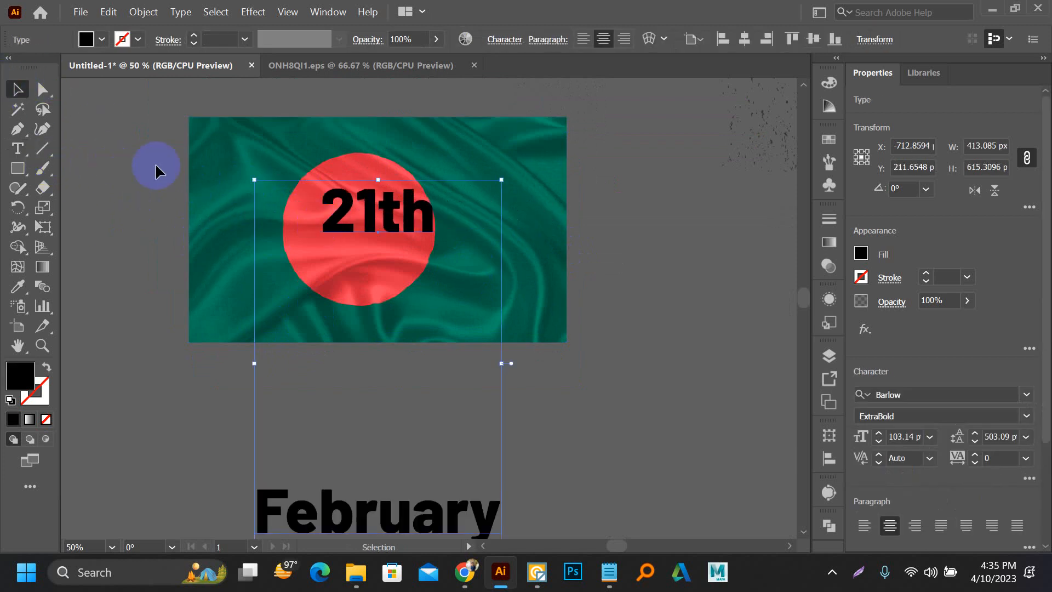
key(alt+Up)
key(alt+Up)
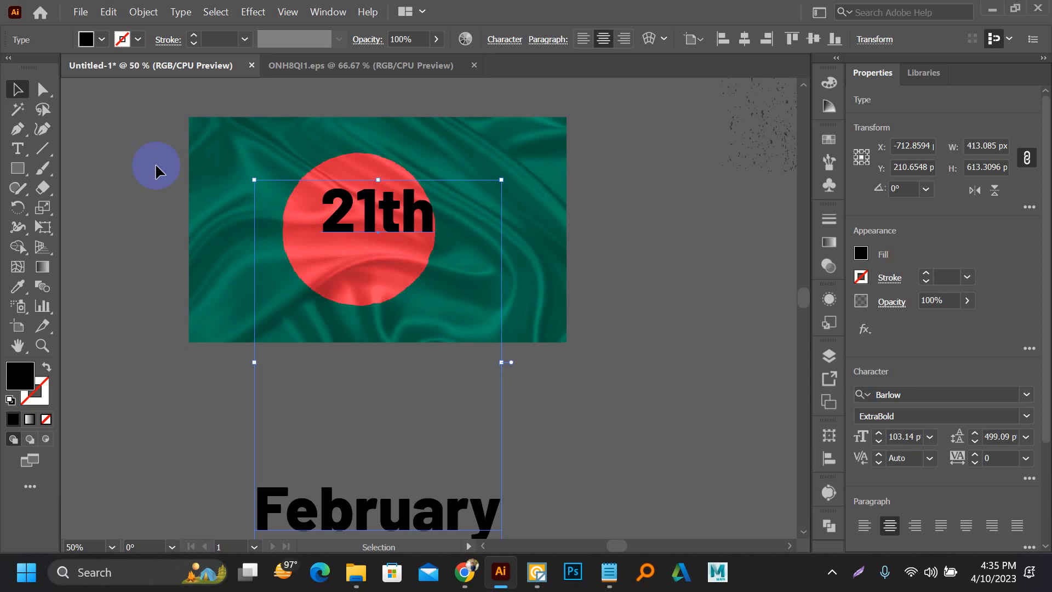
key(alt+Up)
key(alt+Up)
key(alt+Up)
key(alt+Up)
key(alt+Up)
key(alt+Up)
key(alt+Up)
key(alt+Up)
key(alt+Up)
key(alt+Up)
key(alt+Up)
key(alt+Up)
key(alt+Up)
key(alt+Up)
key(alt+Up)
key(alt+Up)
key(alt+Up)
key(alt+Up)
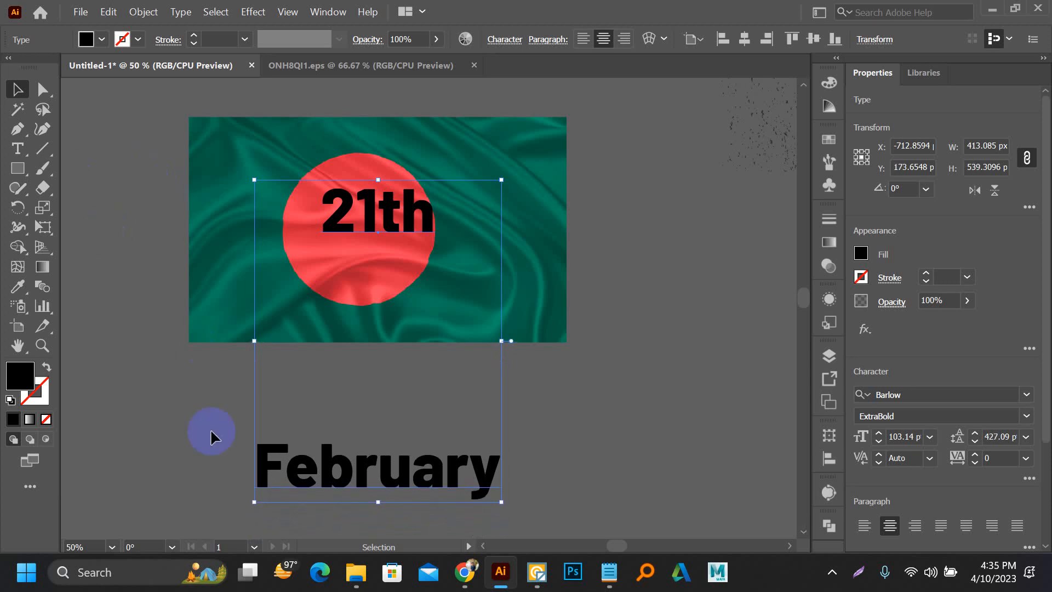
Step: Remove the line break so the text reads "21thFebruary" on one line
double_click(274, 456)
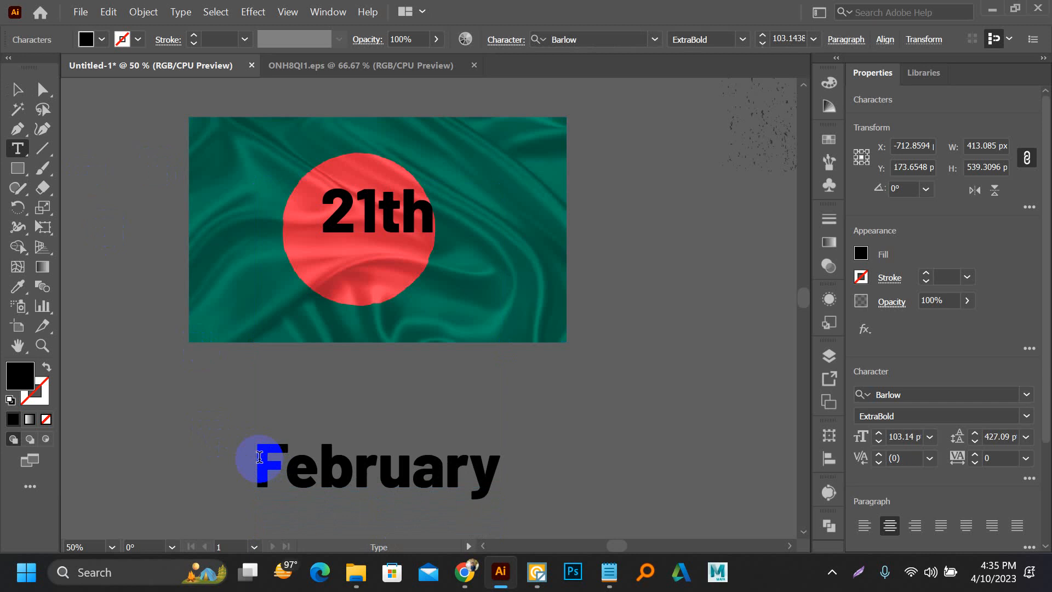
key(BackSpace)
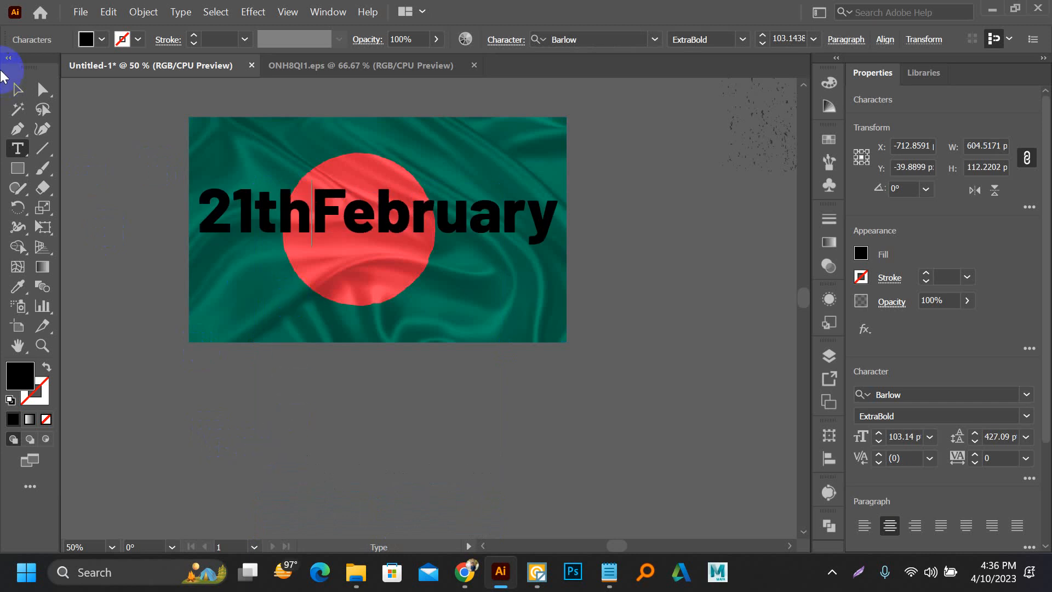
click(15, 92)
Step: Make an opacity mask from the "21thFebruary" text over the flag image, with Clip and Invert Mask enabled
key(ctrl+a)
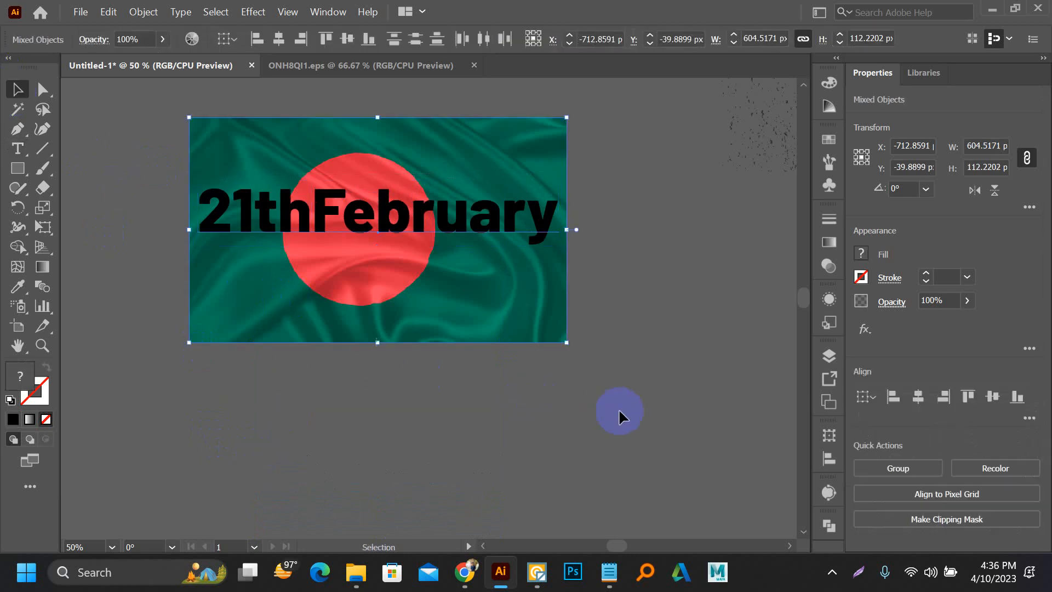
click(828, 264)
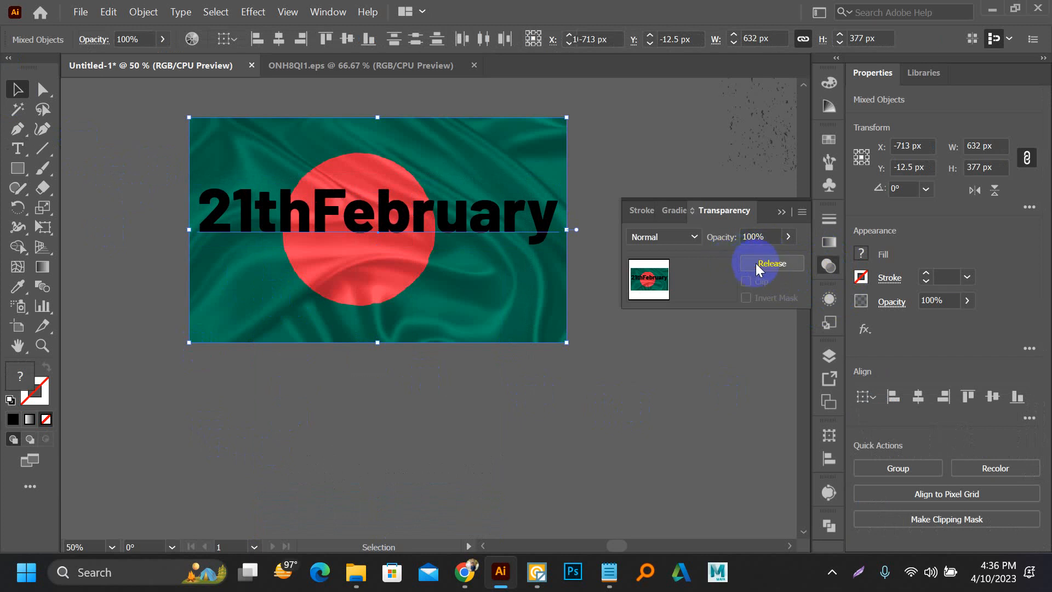
click(755, 263)
click(746, 298)
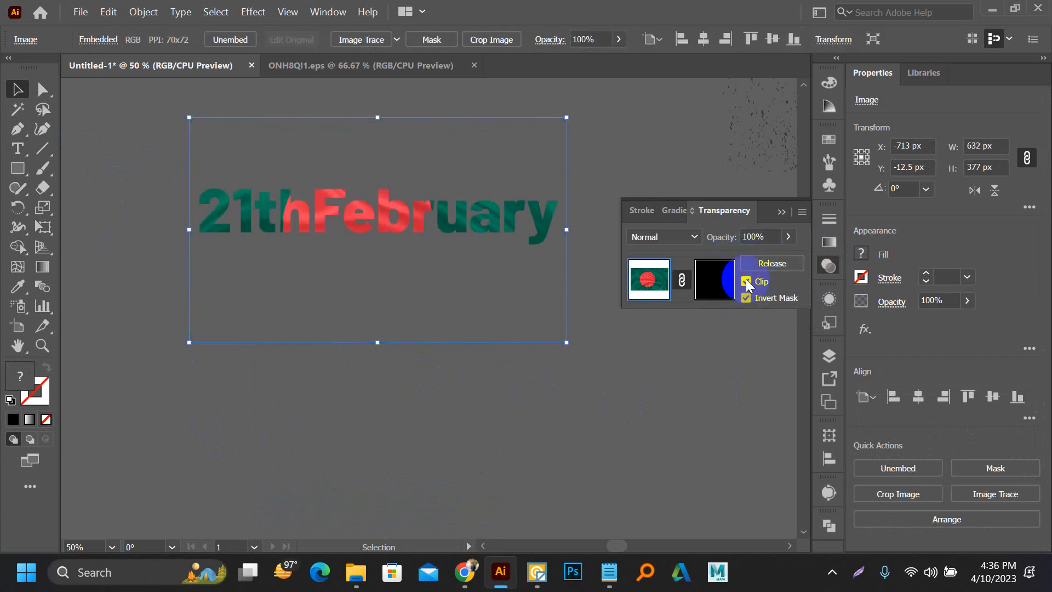
Step: Switch the opacity mask's Clip and Invert Mask options off and back on to compare the cut-out with the flag-filled lettering
click(747, 282)
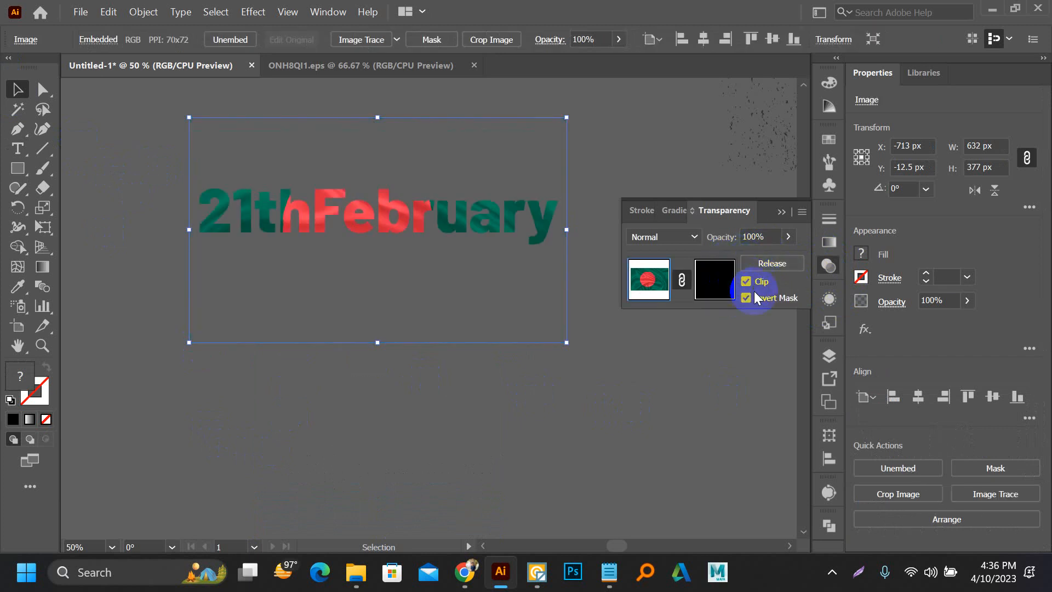
click(748, 297)
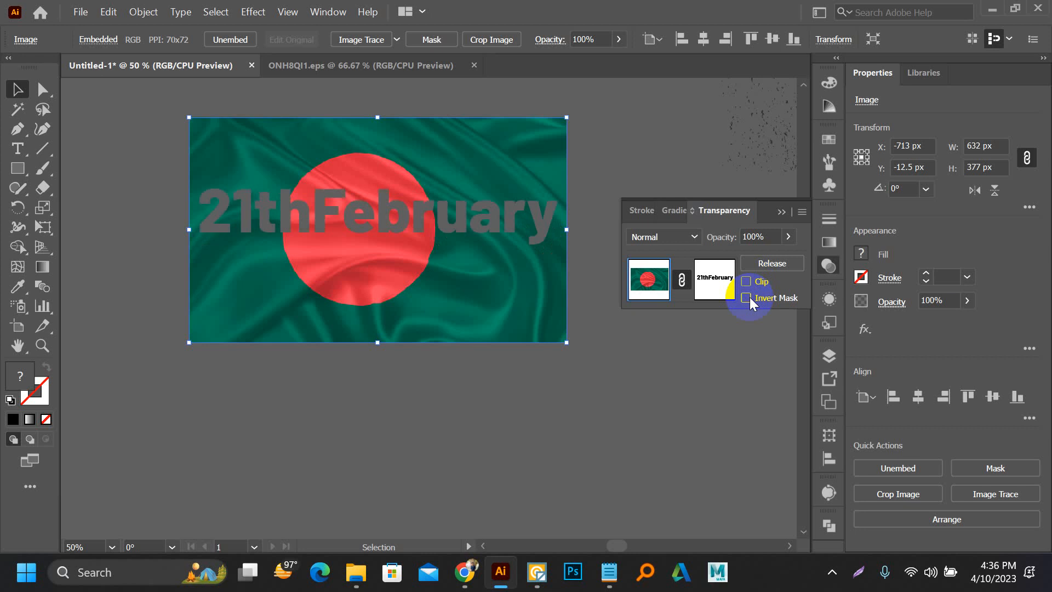
scroll(164, 240, up, 4)
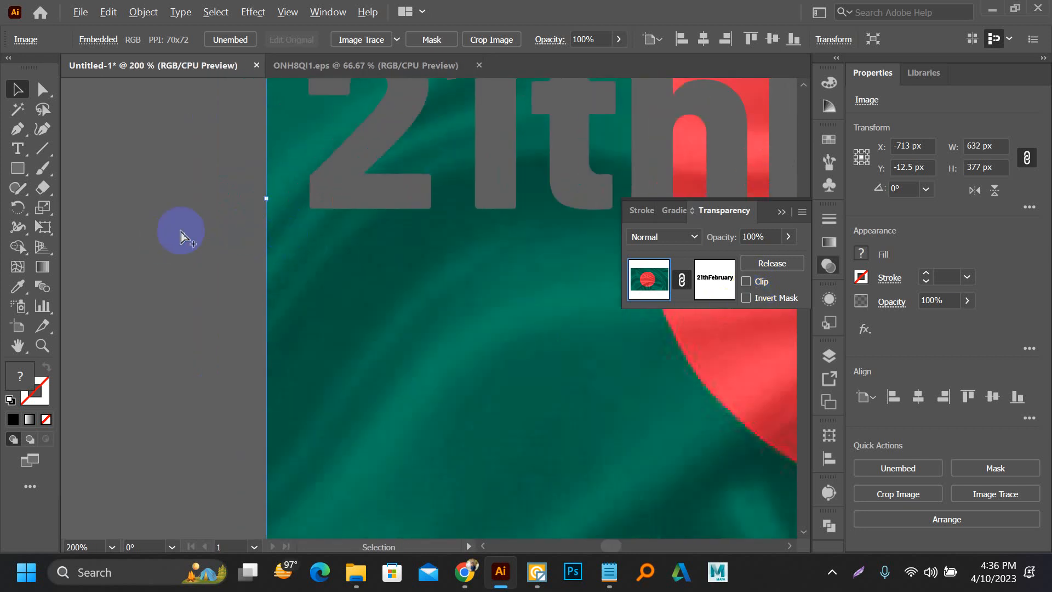
scroll(181, 236, down, 3)
click(748, 297)
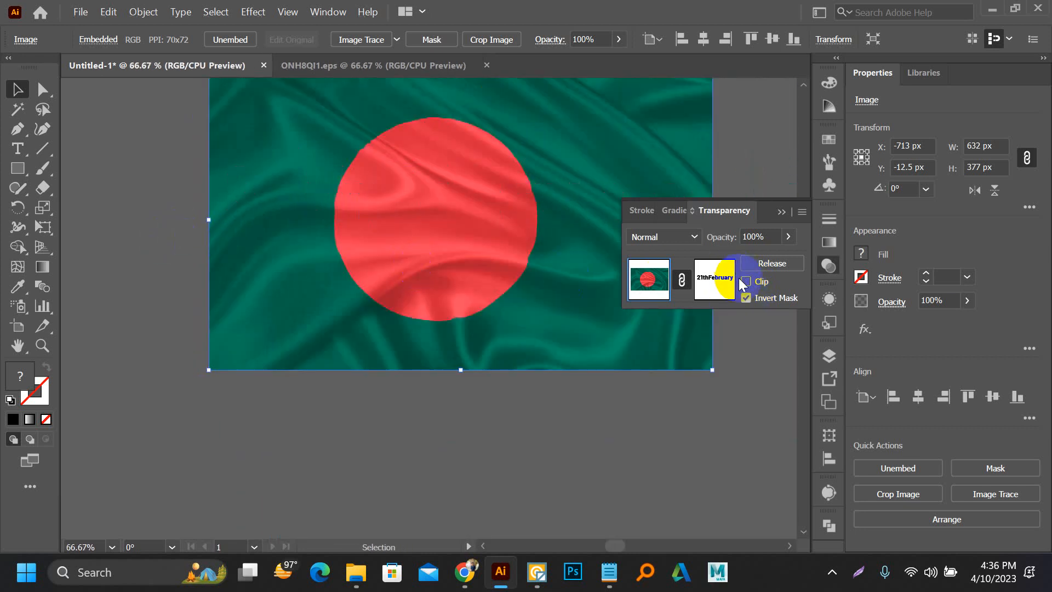
click(744, 282)
click(147, 216)
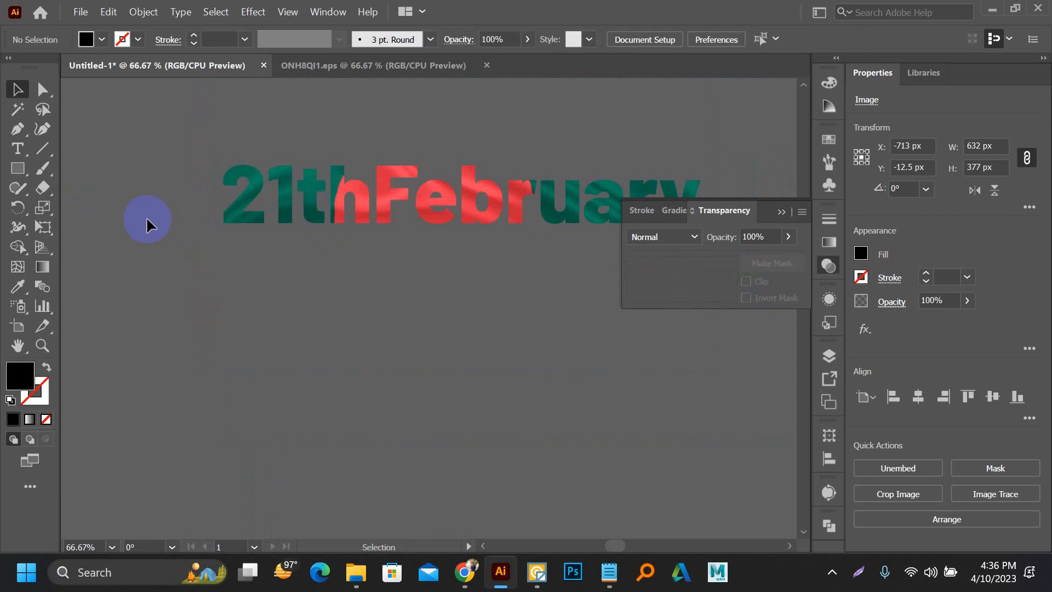
Step: Move the flag-filled "21thFebruary" lettering onto the artboard below the "Alpha Academy" text
scroll(189, 238, down, 1)
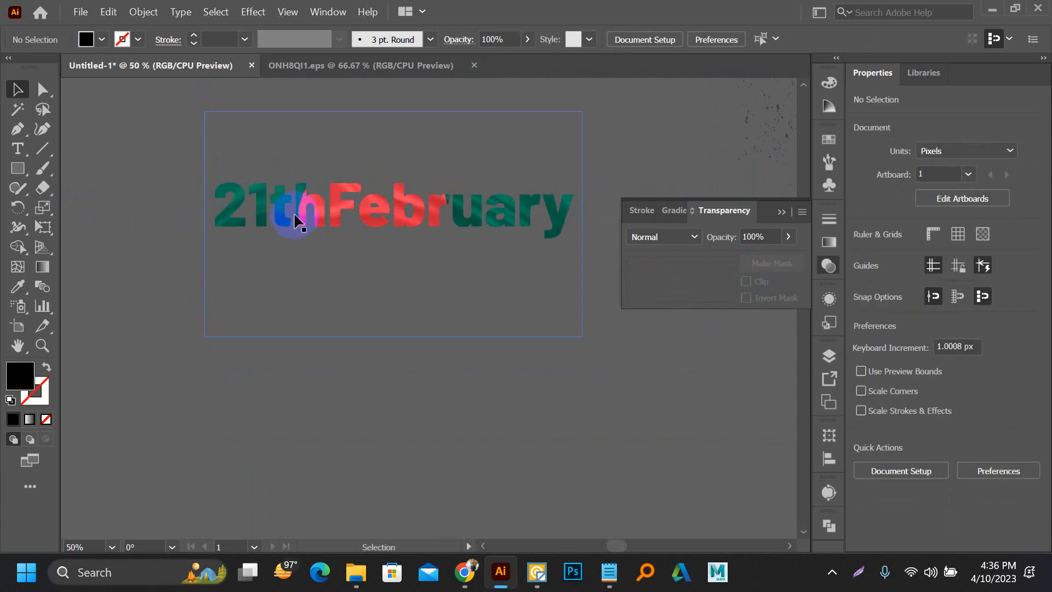
scroll(299, 209, down, 2)
drag(301, 207, 665, 463)
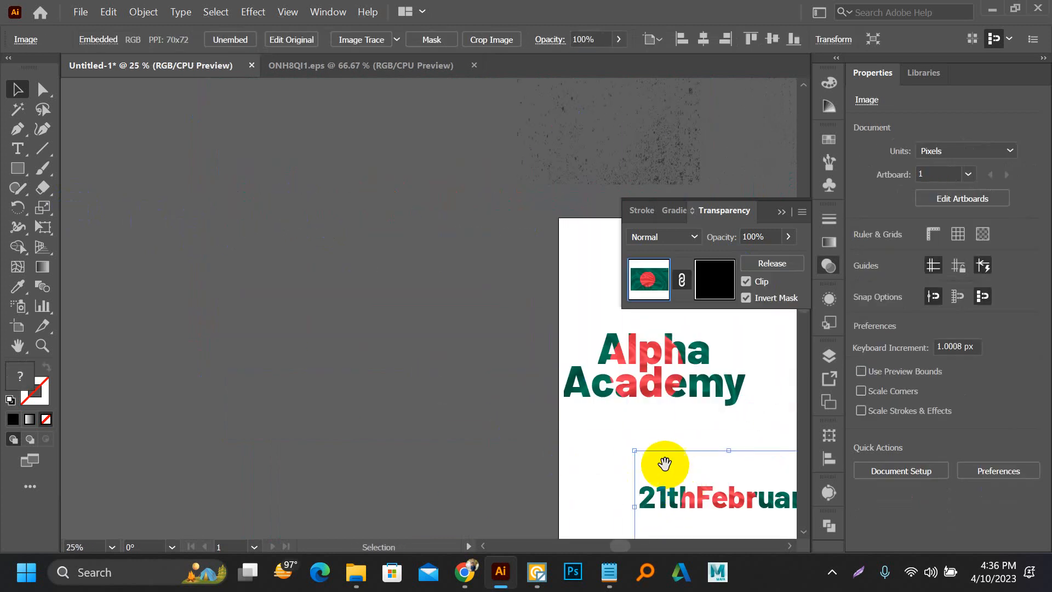
Step: Enlarge the masked "21thFebruary" artwork to about 1078 x 643 px and shift it left to fit within the artboard's width
scroll(411, 291, up, 3)
scroll(455, 332, down, 1)
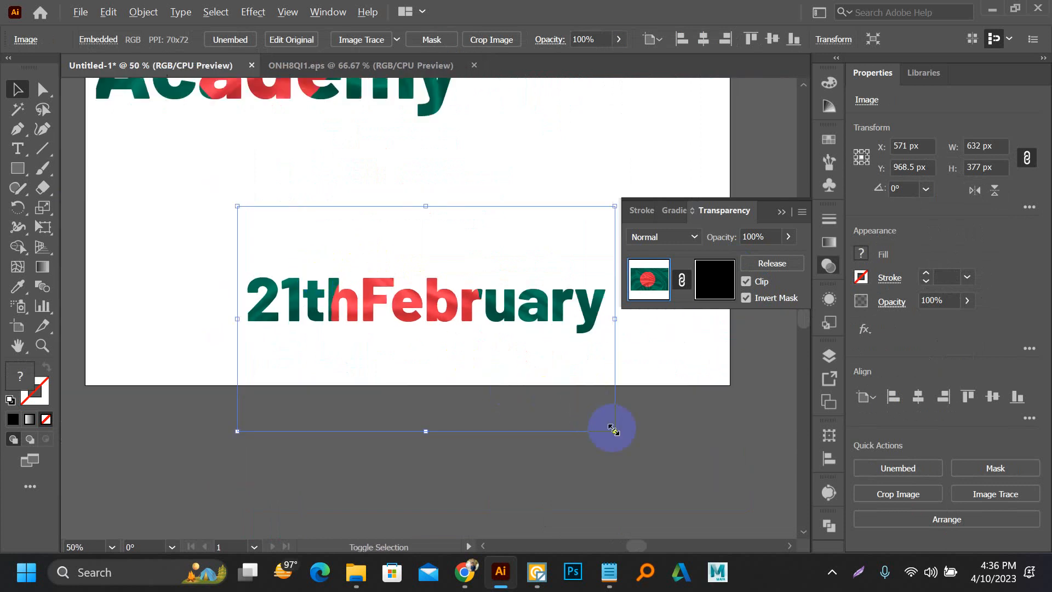
drag(614, 430, 728, 469)
scroll(445, 311, down, 1)
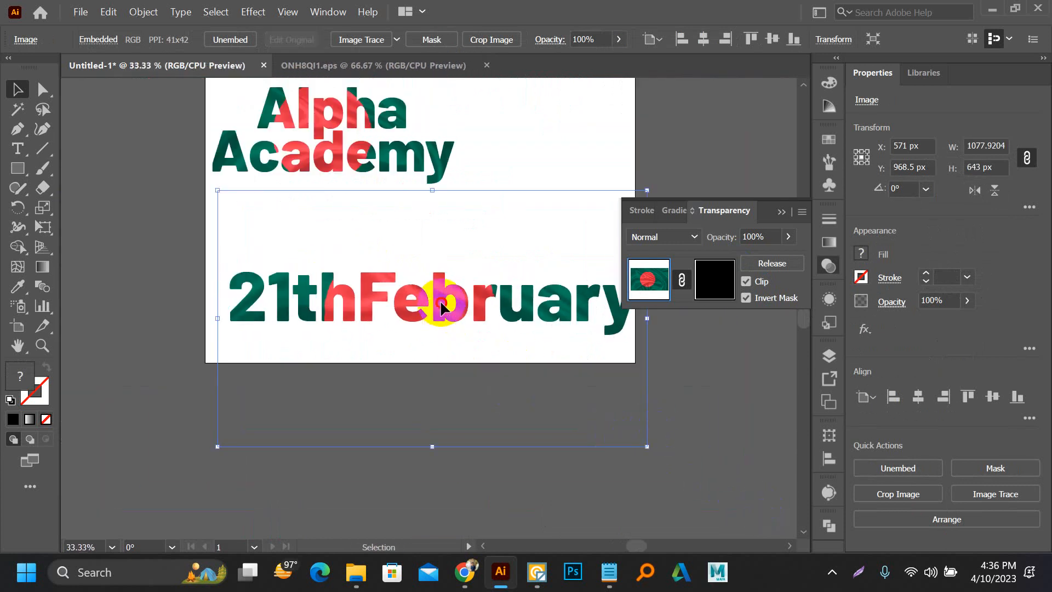
mouse_move(441, 307)
mouse_down()
mouse_move(411, 301)
mouse_move(446, 352)
mouse_move(423, 313)
mouse_move(432, 306)
mouse_up()
click(169, 304)
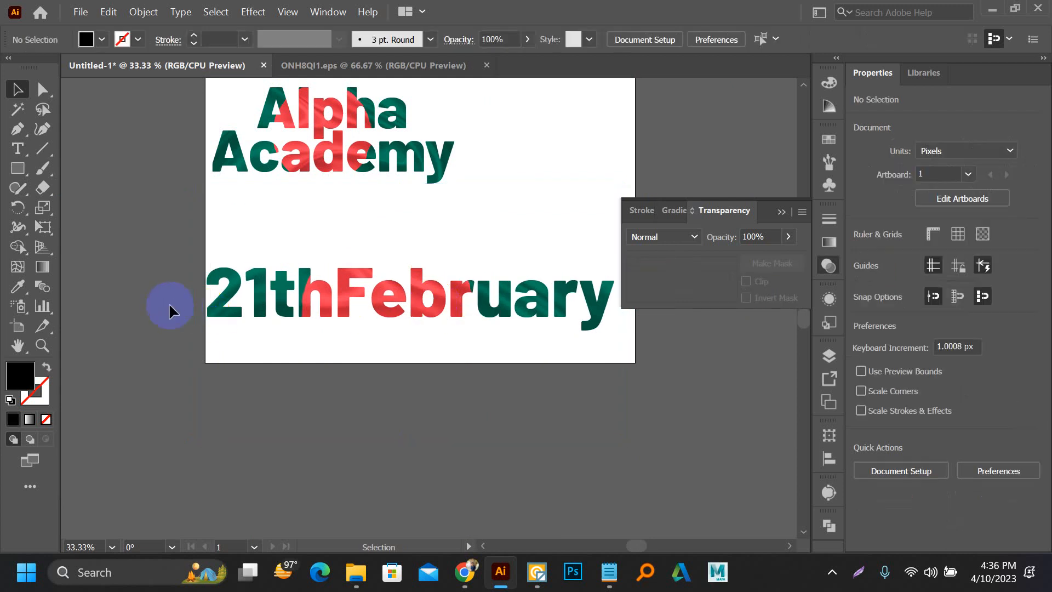
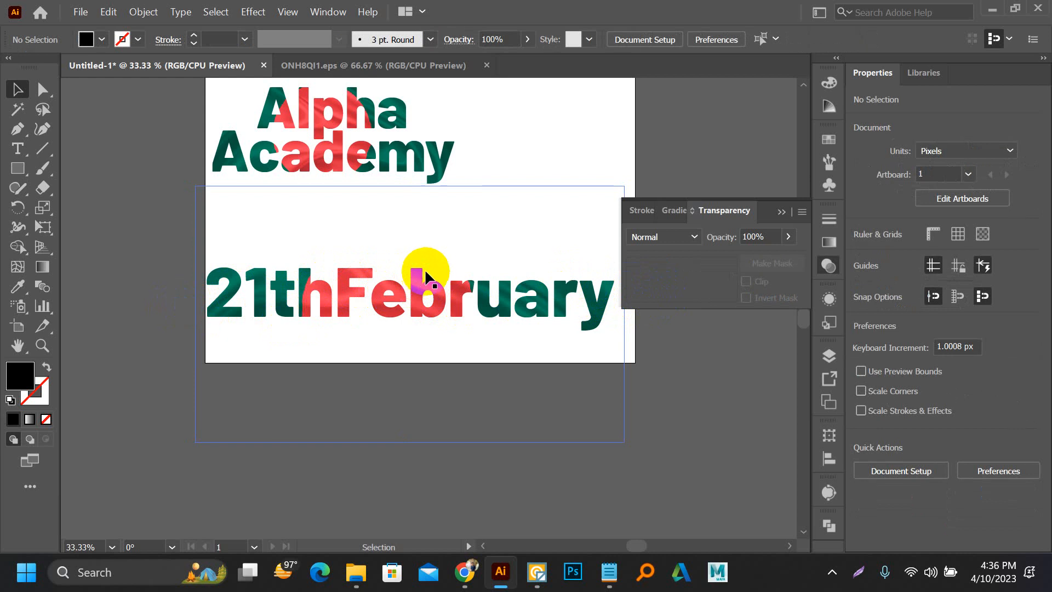
Step: Delete the flag-filled "Alpha Academy" and "21thFebruary" lettering from the artboard, keeping the grunge textures
scroll(220, 286, down, 2)
drag(172, 276, 196, 326)
drag(205, 263, 445, 397)
key(Delete)
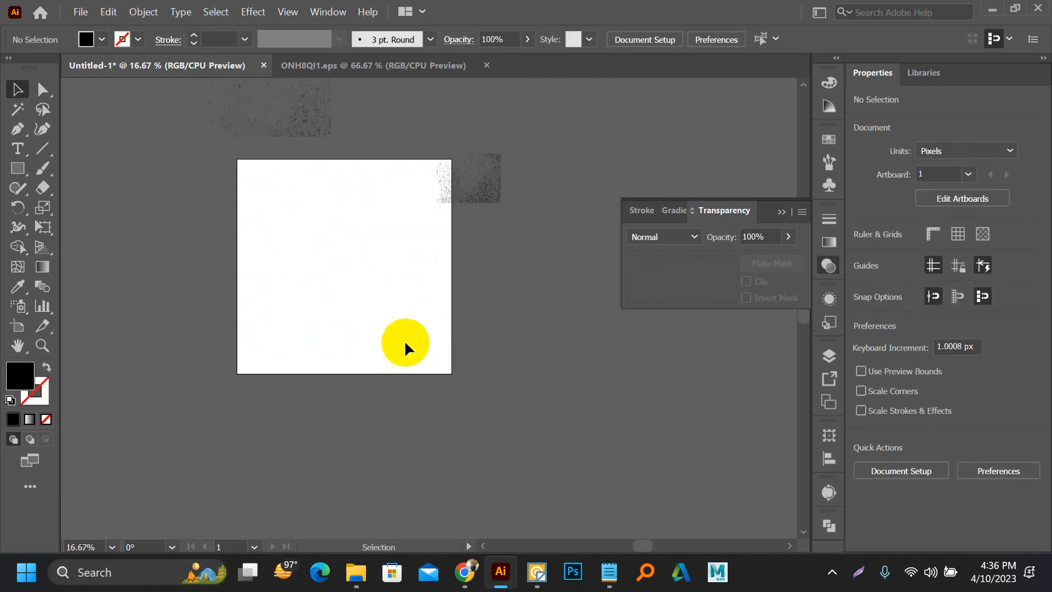
scroll(330, 279, up, 1)
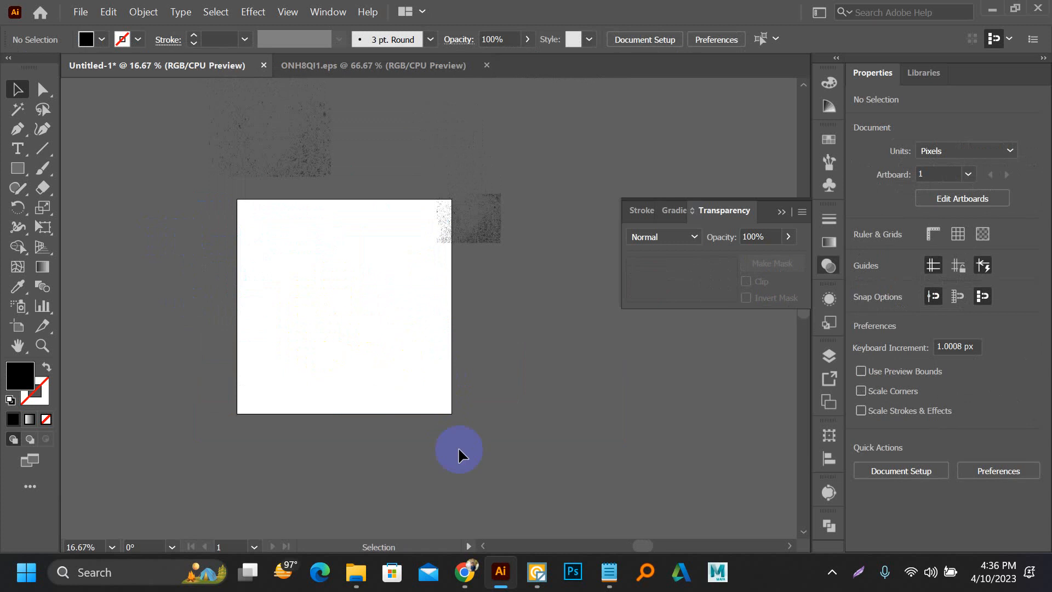
click(465, 572)
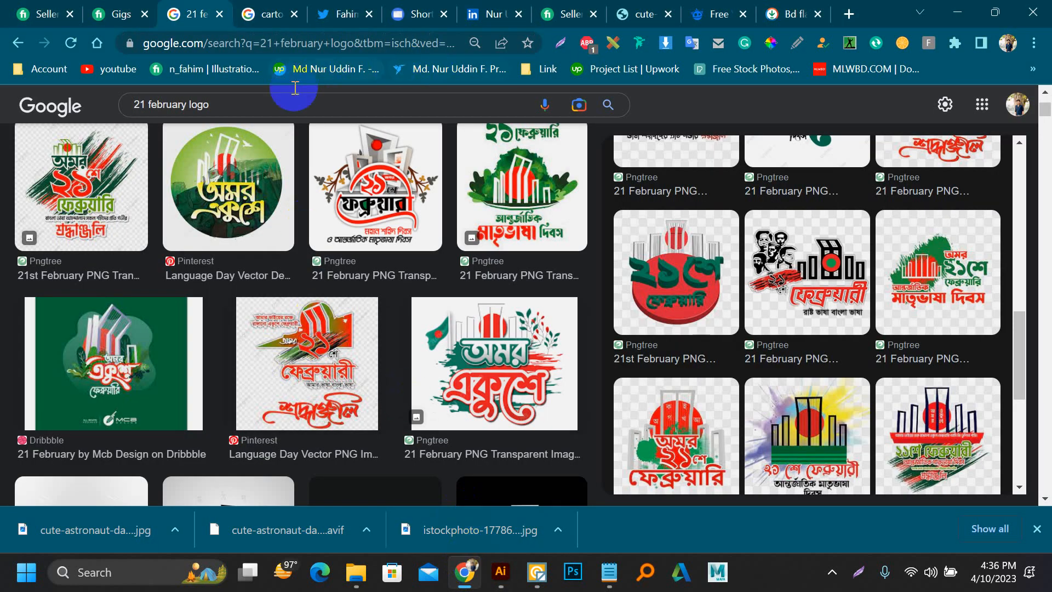
scroll(228, 137, up, 3)
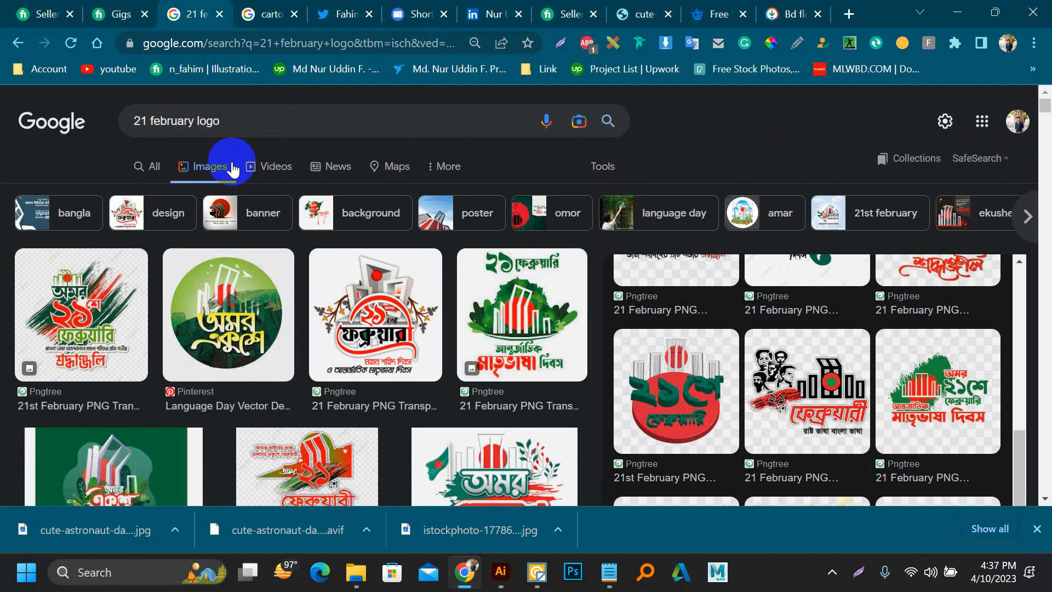
drag(226, 121, 112, 133)
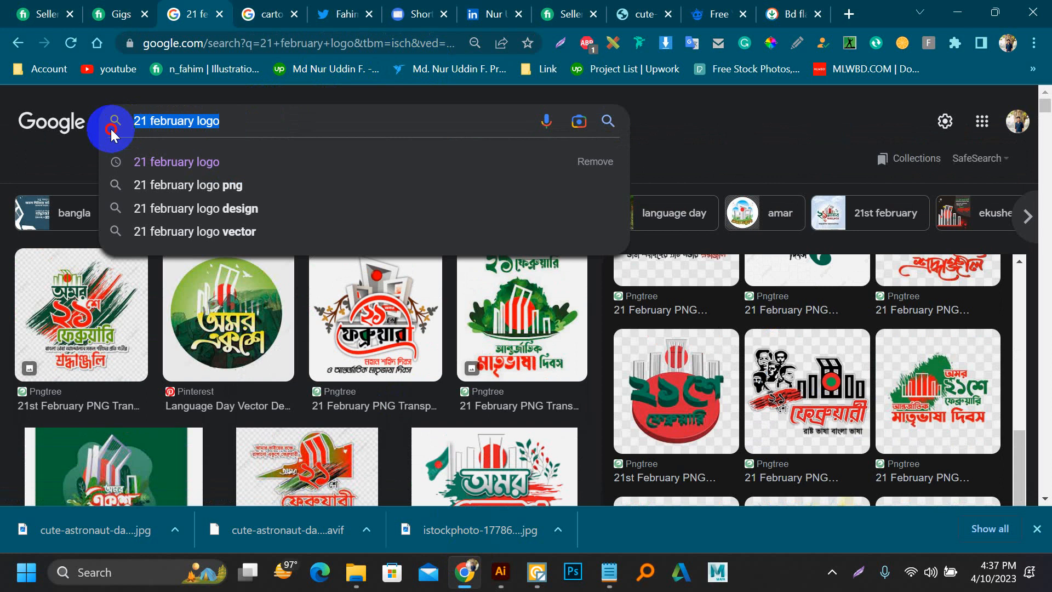
text(t shi)
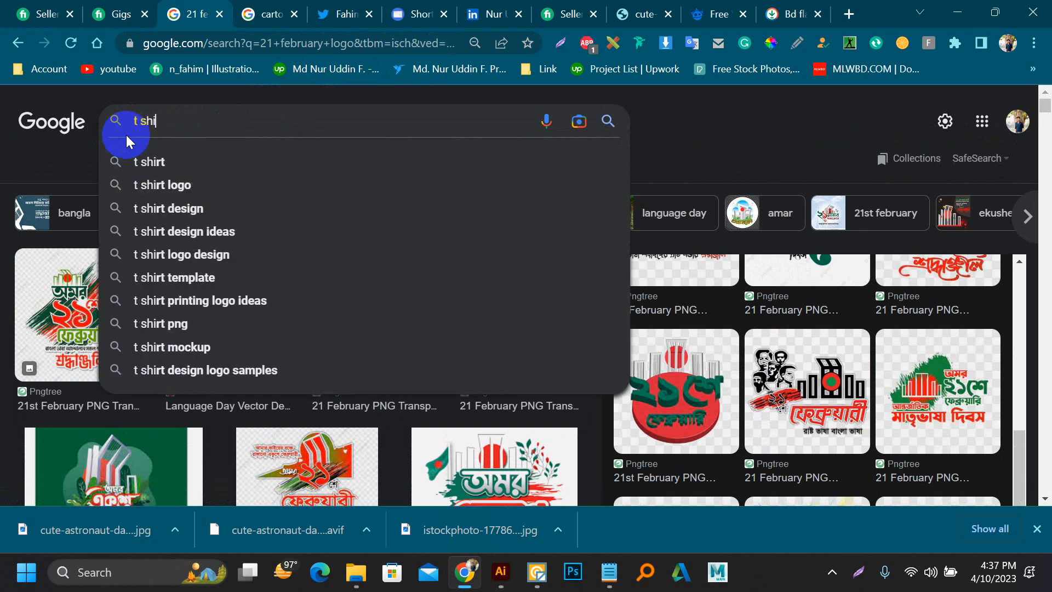
text(rt de)
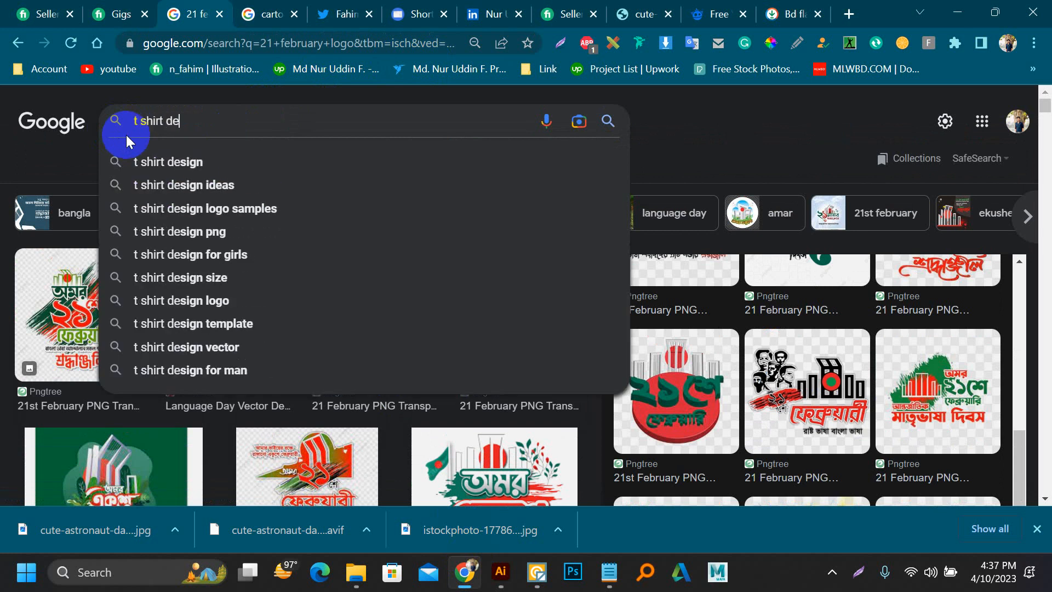
key(BackSpace)
key(BackSpace)
key(BackSpace)
key(BackSpace)
key(BackSpace)
key(BackSpace)
key(BackSpace)
key(BackSpace)
key(BackSpace)
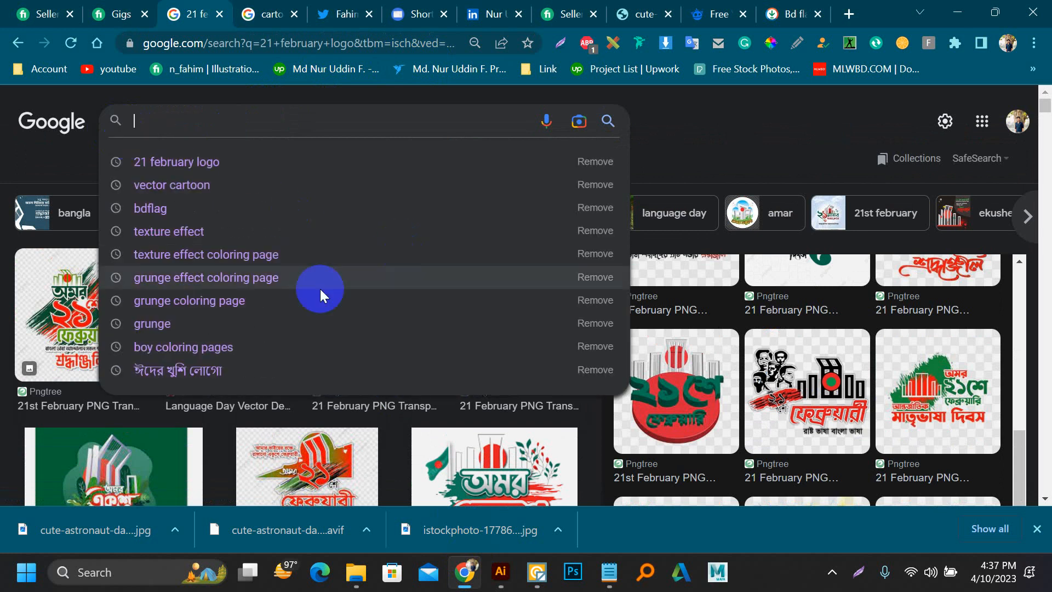
click(500, 585)
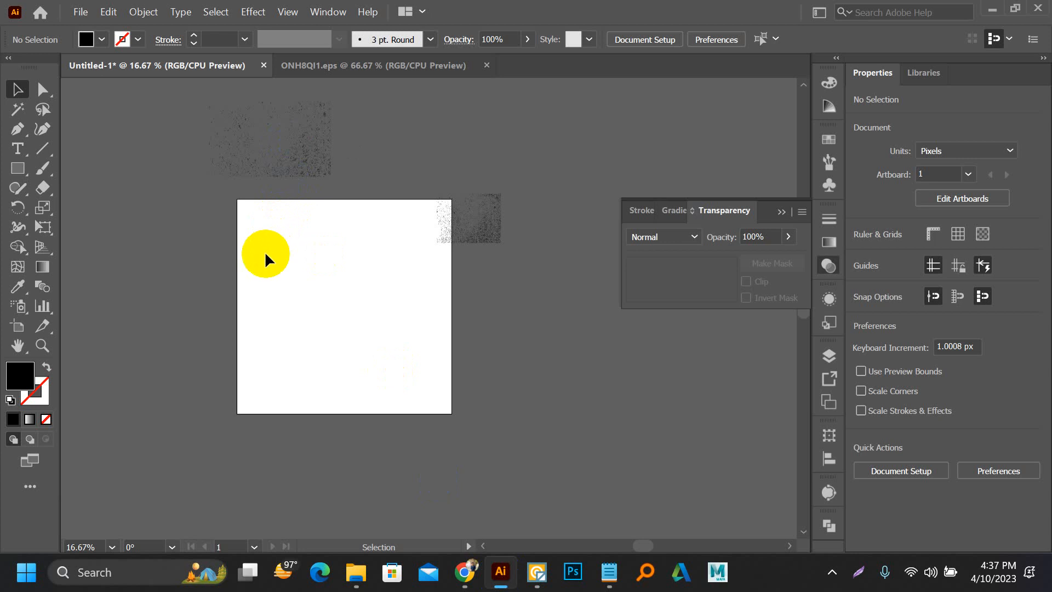
Step: Add the text "21thFebruary" in Barlow ExtraBold on the artboard and enlarge it to about 892 x 166 px
key(t)
click(305, 253)
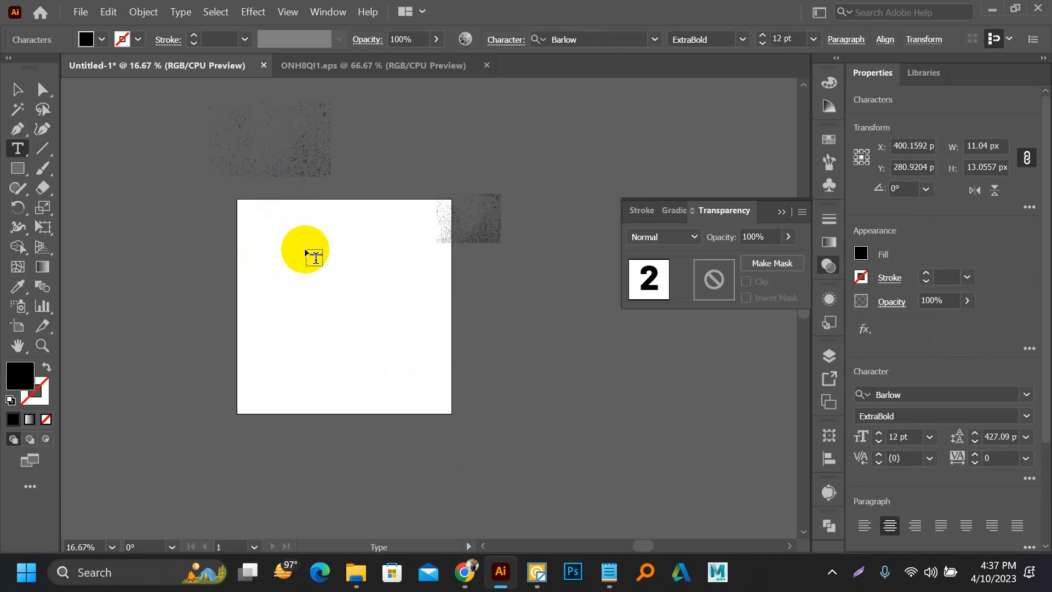
click(17, 89)
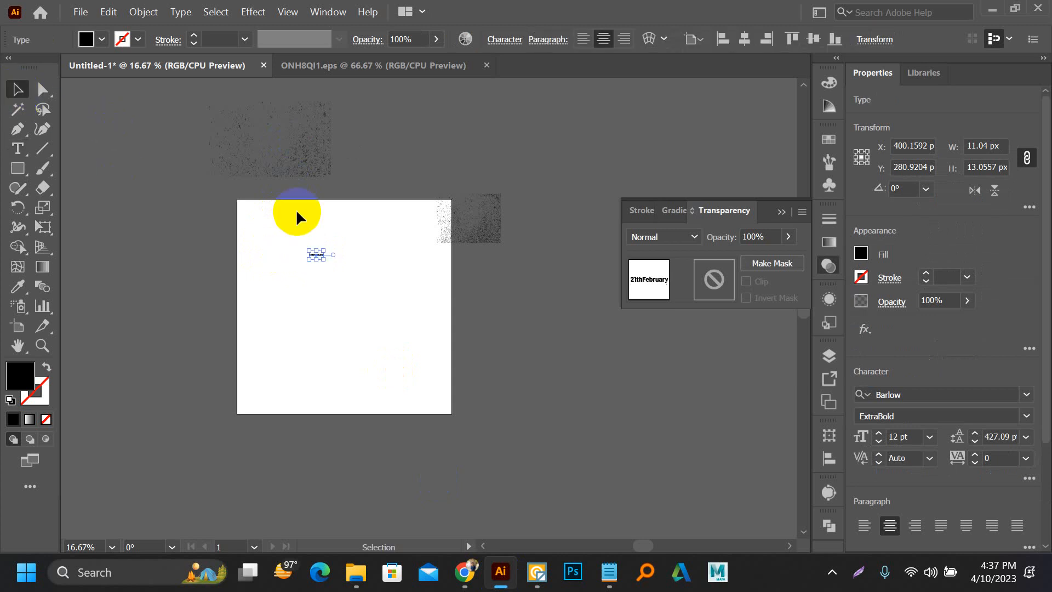
drag(326, 266, 407, 306)
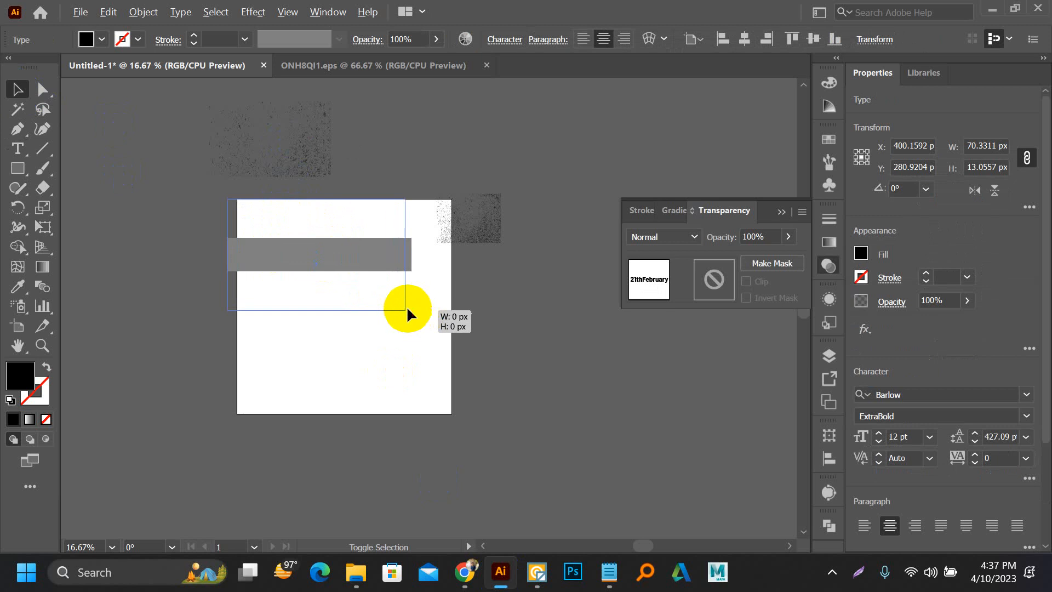
scroll(313, 277, up, 3)
drag(312, 246, 385, 305)
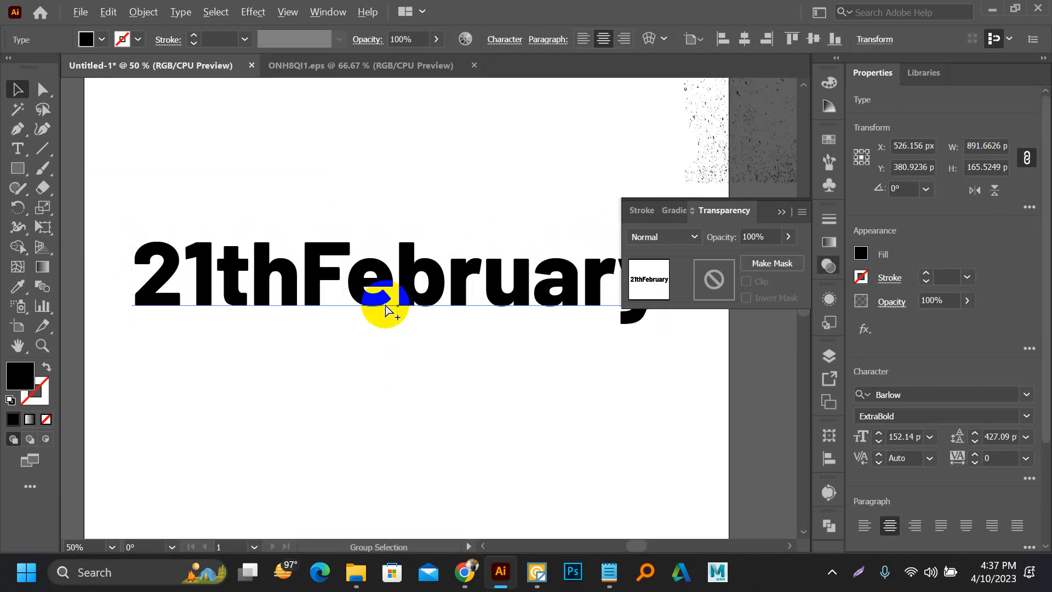
scroll(385, 305, down, 2)
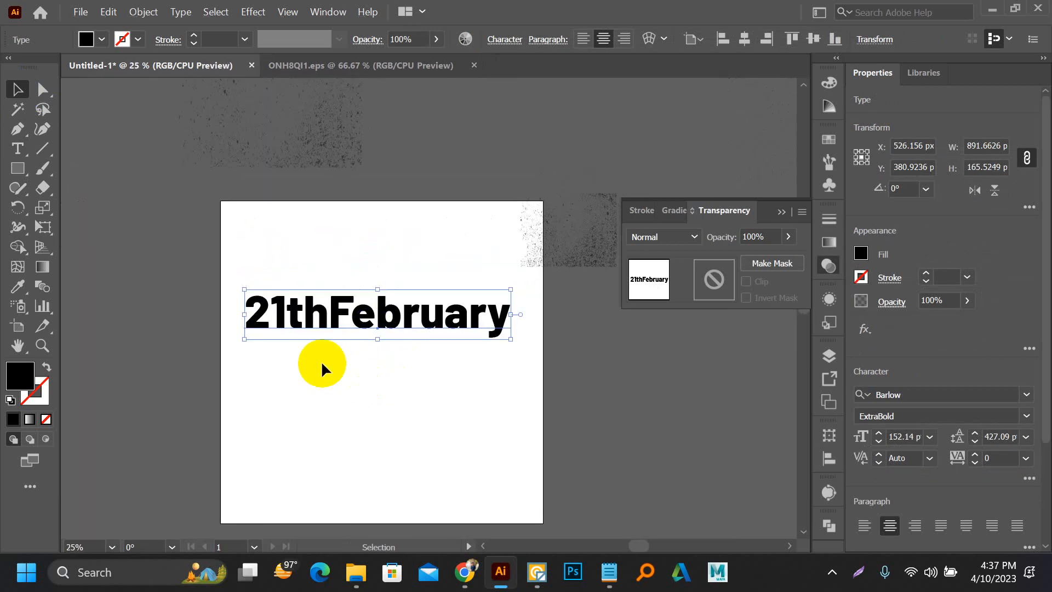
Step: Convert the "21thFebruary" text to outlines
click(143, 12)
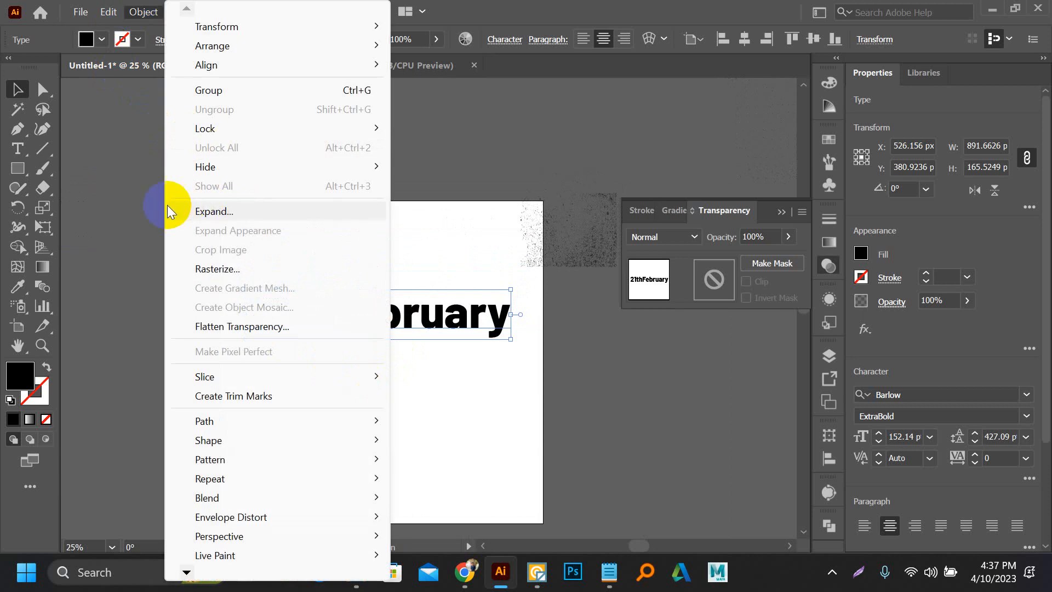
click(121, 210)
click(289, 320)
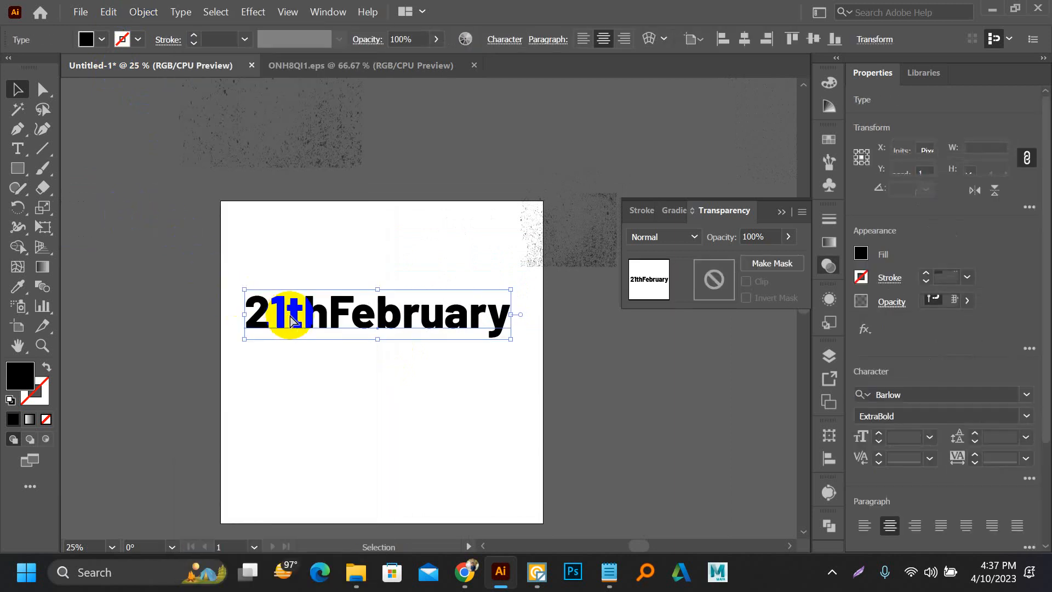
key(ctrl+shift+o)
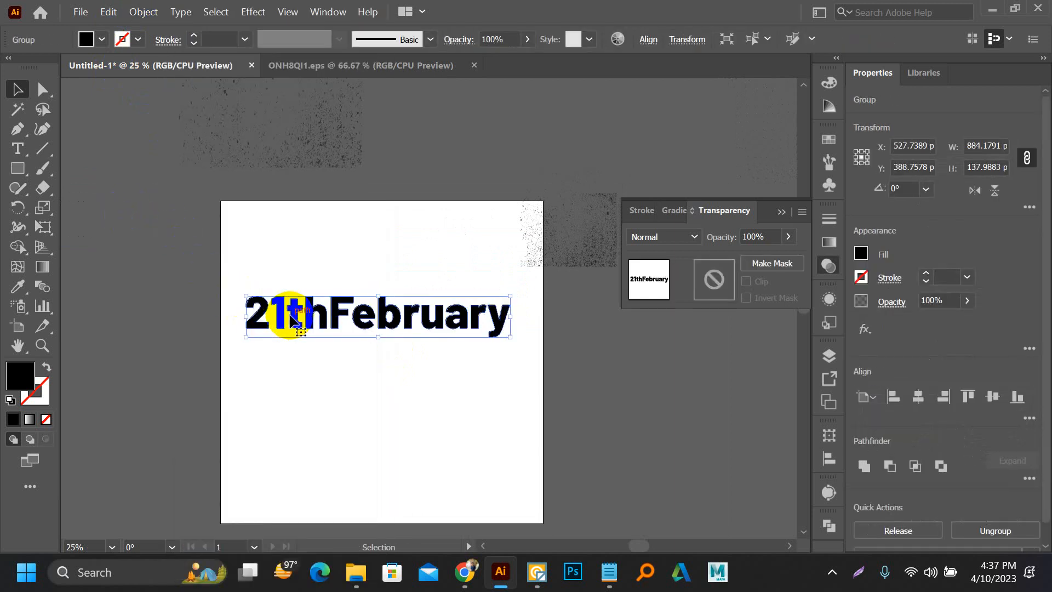
click(353, 275)
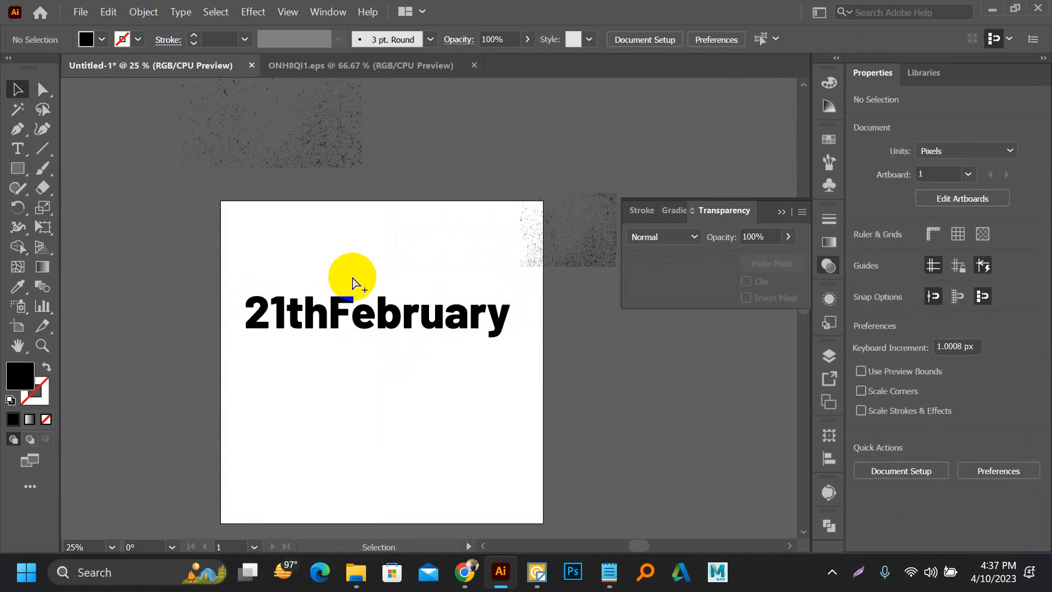
Step: Fill the outlined "21thFebruary" lettering with a pinkish red from the colour spectrum
scroll(311, 314, up, 2)
click(337, 299)
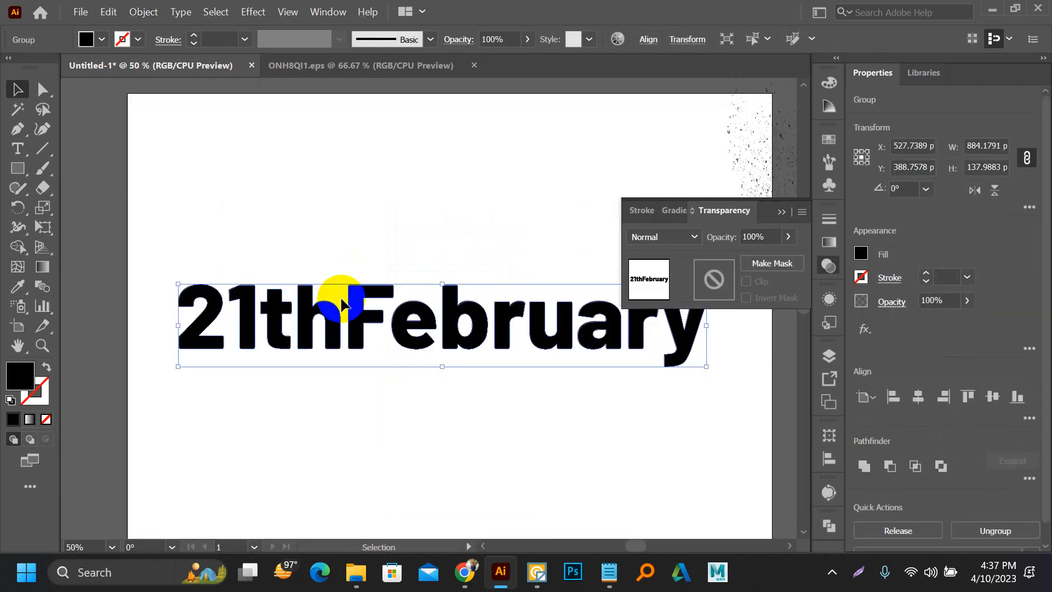
scroll(341, 300, down, 2)
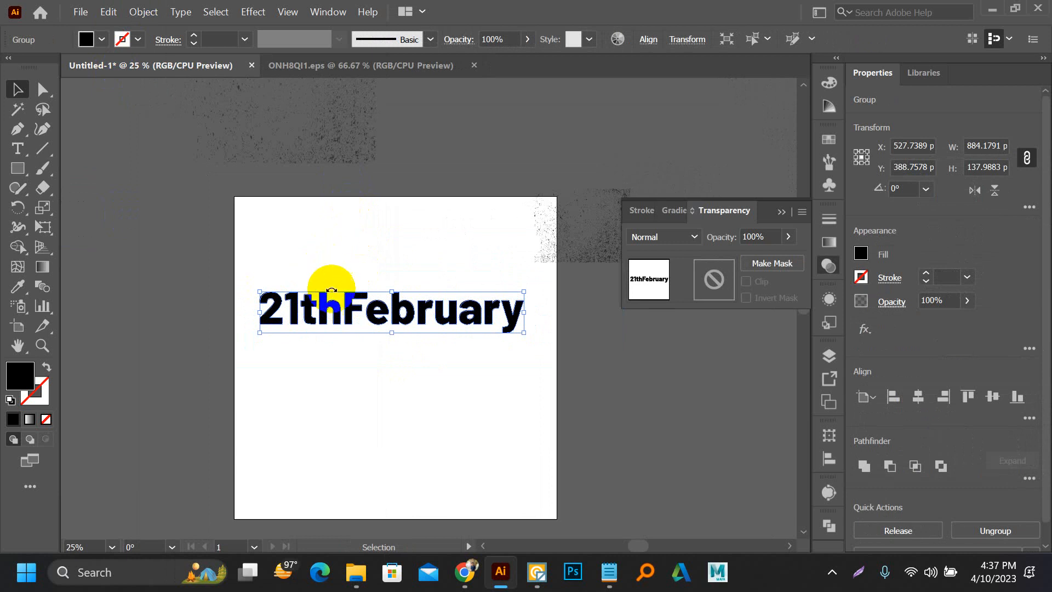
click(826, 88)
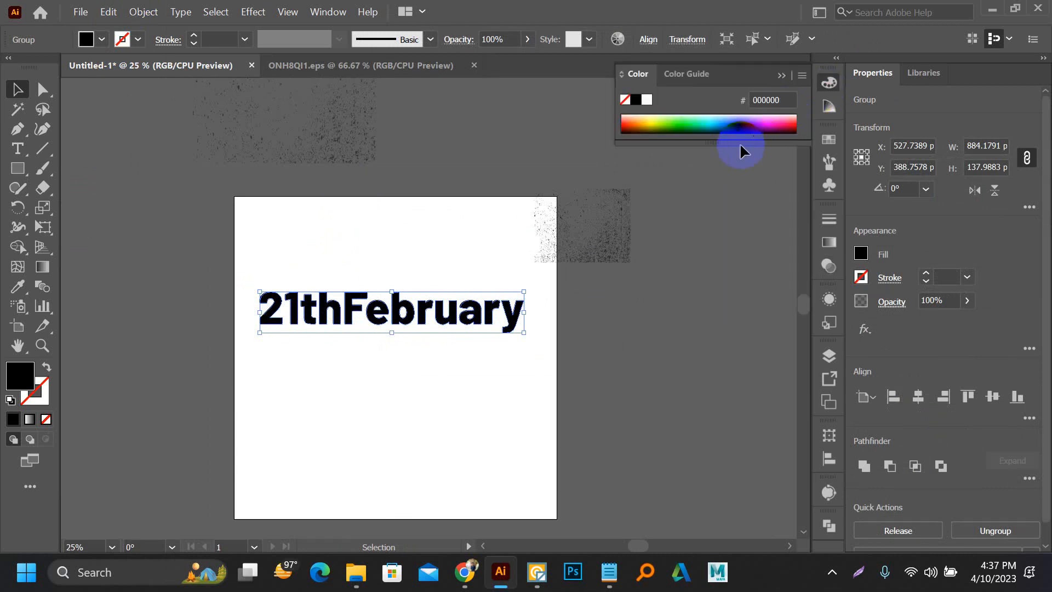
click(791, 127)
click(382, 214)
Step: Move the large grunge texture over the "21thFebruary" lettering and enlarge it to about 936 x 720 px so it spans the whole word
drag(304, 136, 422, 371)
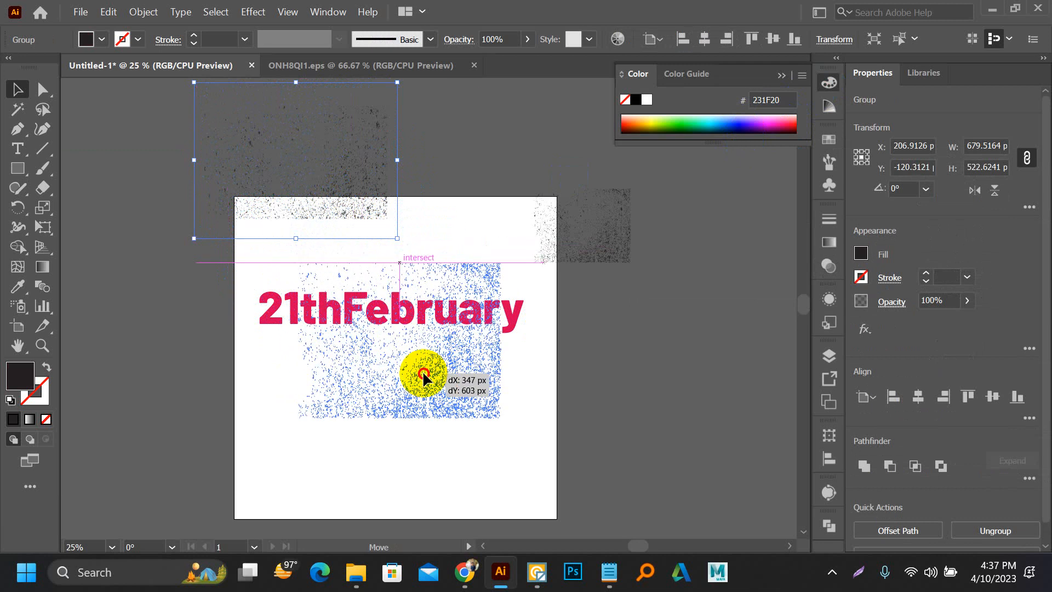
drag(501, 419, 624, 478)
drag(499, 399, 472, 404)
click(294, 212)
scroll(285, 342, up, 2)
Step: Bring the enlarged grunge texture to the front and set its fill to pure black, 000000
click(285, 342)
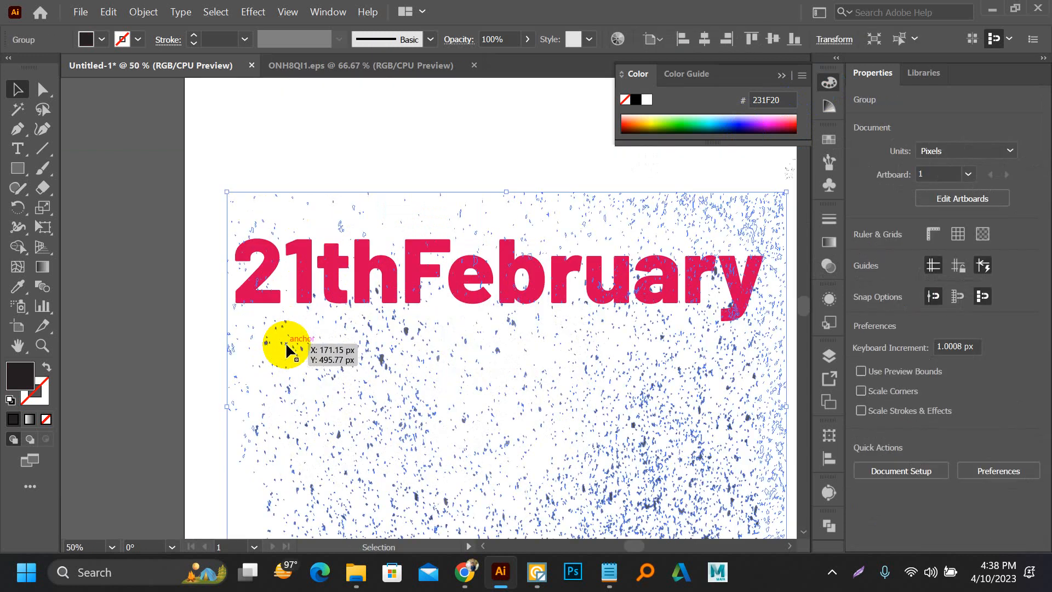
right_click(285, 342)
mouse_move(329, 259)
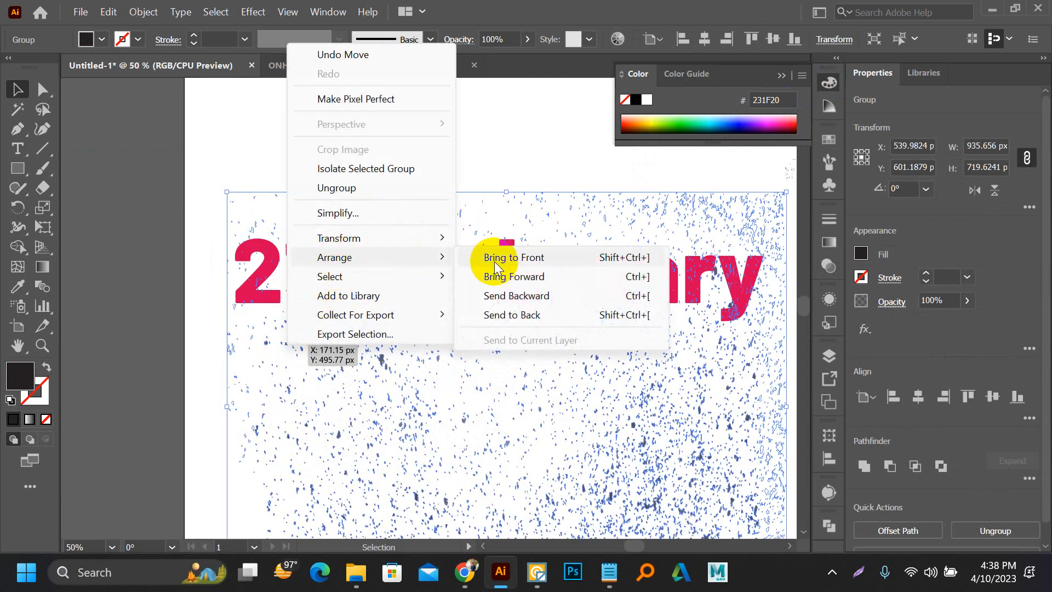
click(495, 261)
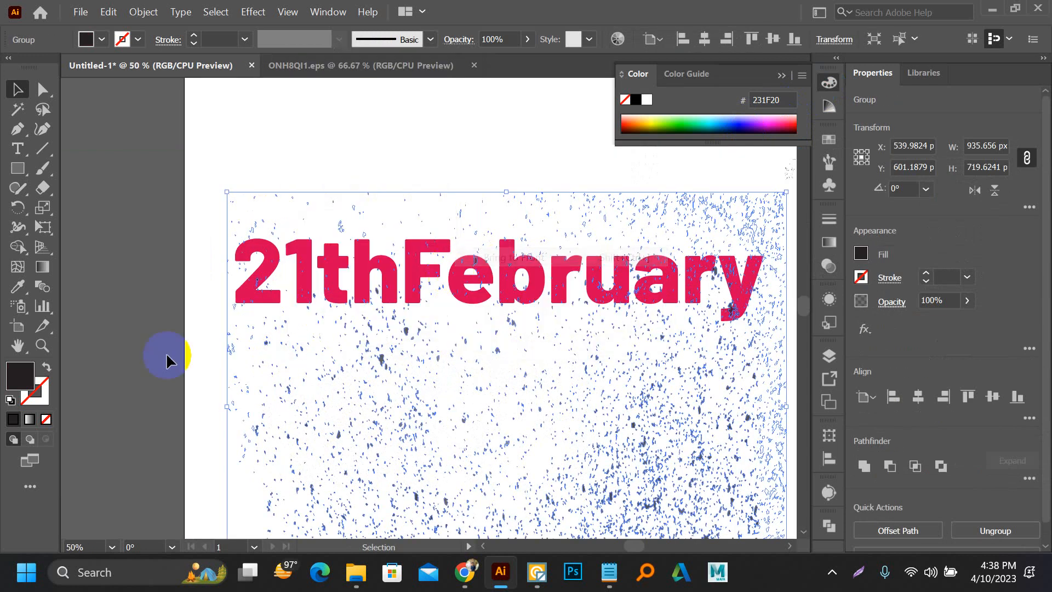
double_click(16, 378)
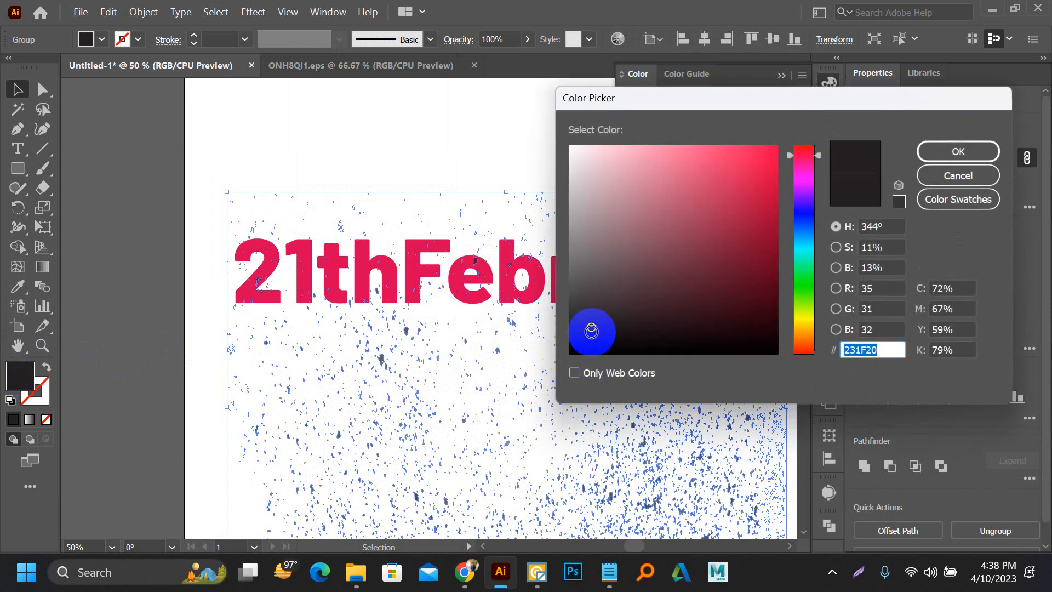
drag(591, 327, 570, 377)
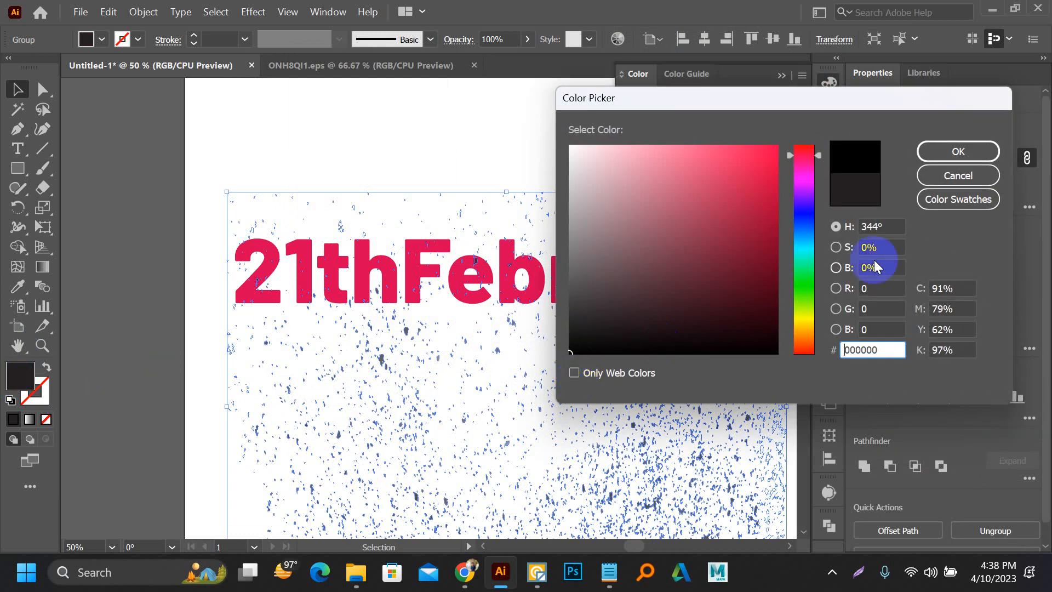
click(938, 151)
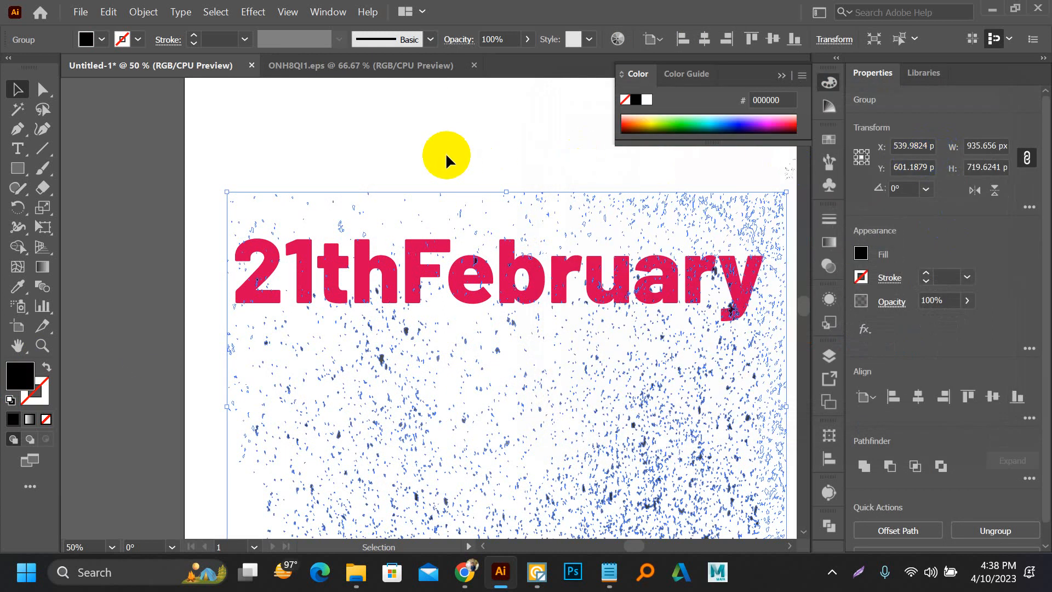
click(446, 156)
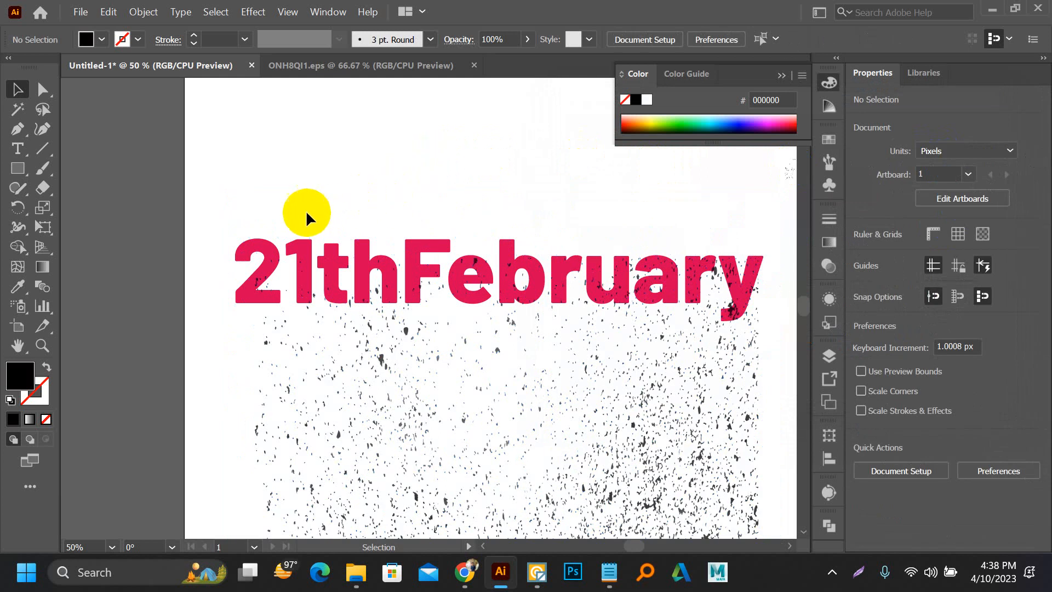
Step: Make an opacity mask from the black grunge texture over the red "21thFebruary" lettering, with Clip and Invert Mask turned off
alt+scroll(266, 312, up, 3)
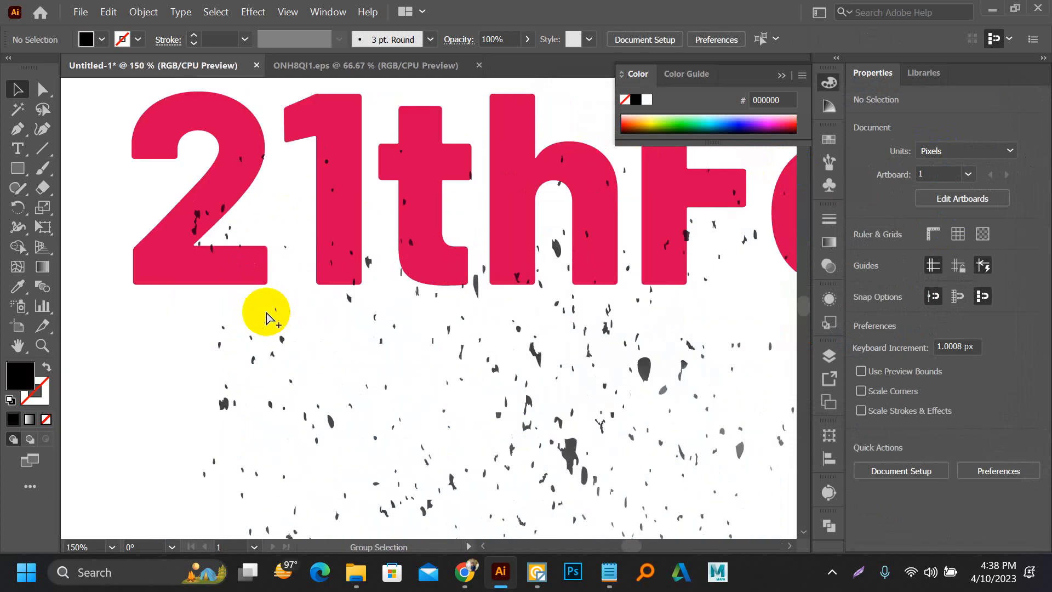
alt+scroll(266, 318, down, 3)
drag(199, 153, 488, 357)
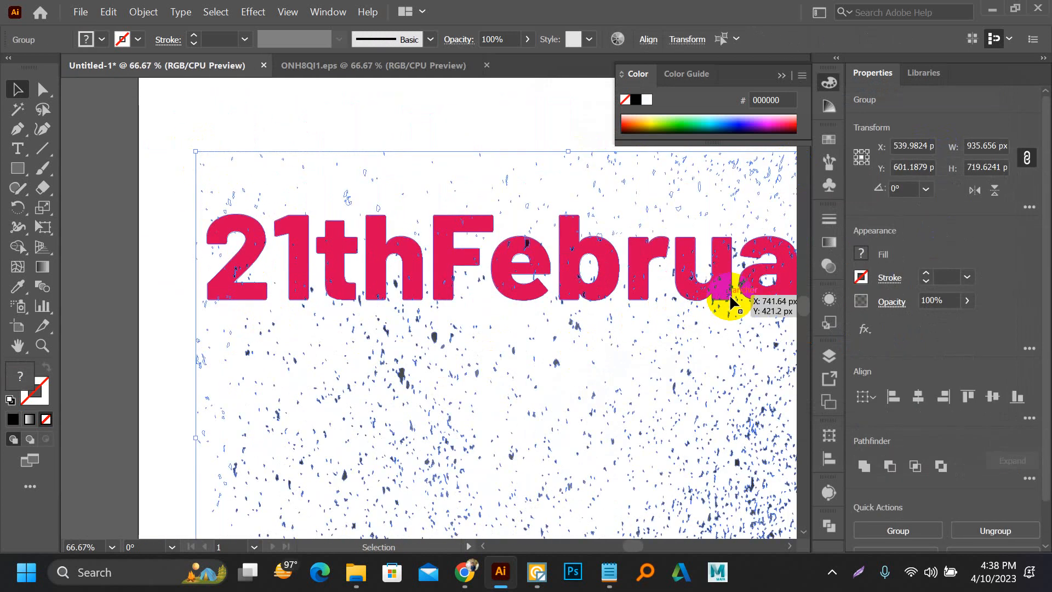
click(828, 266)
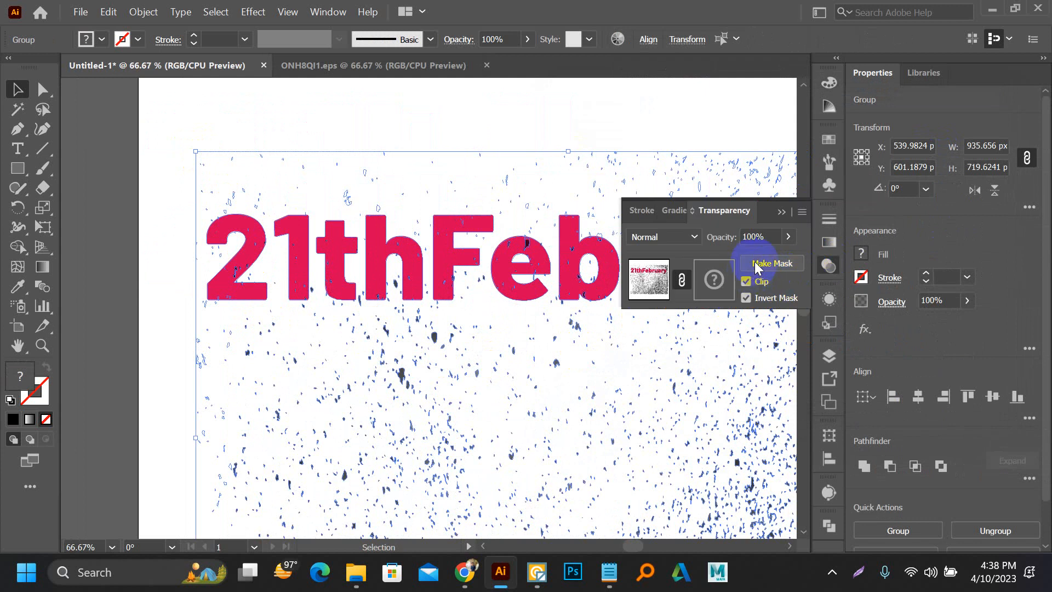
click(756, 266)
click(745, 297)
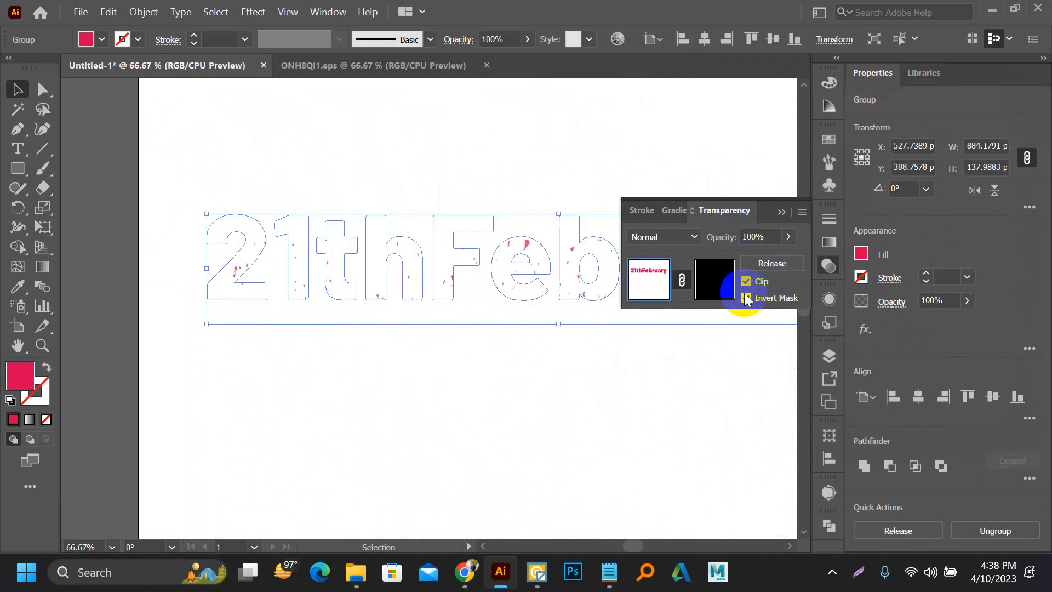
click(749, 284)
click(745, 298)
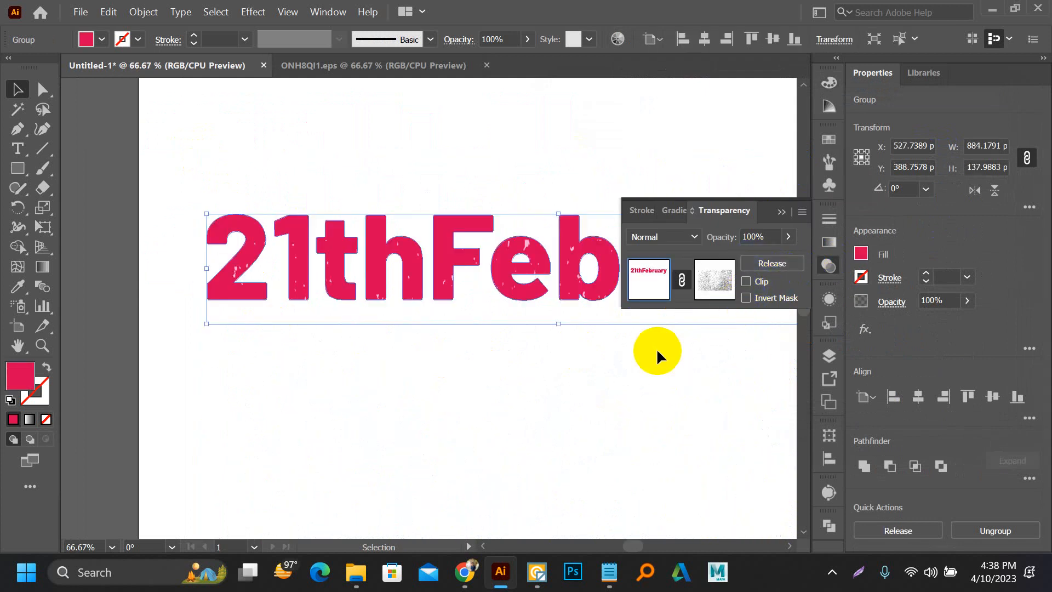
click(521, 377)
scroll(241, 208, down, 2)
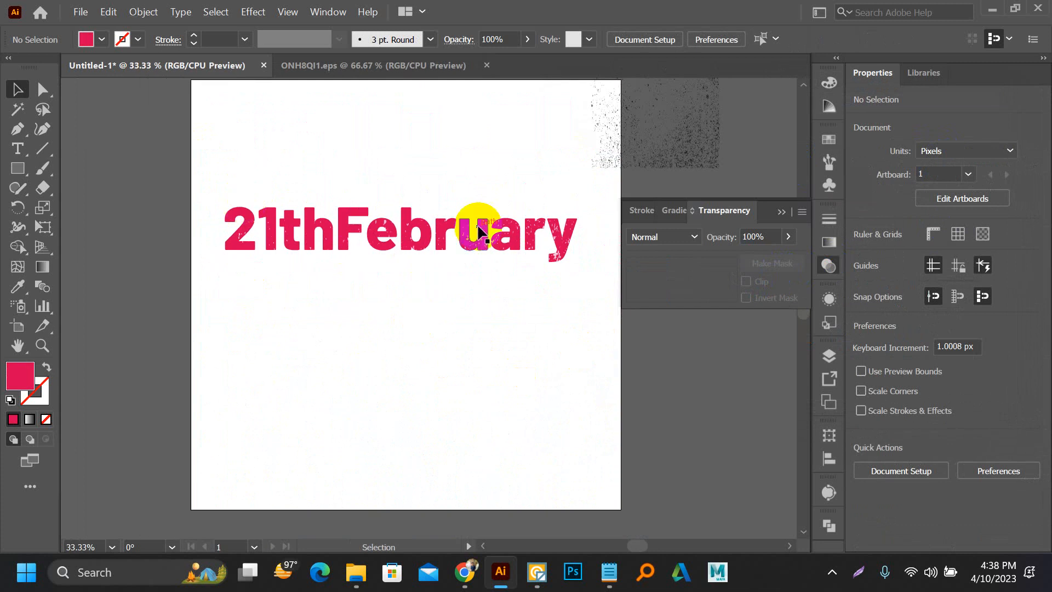
Step: Move the distressed "21thFebruary" lettering partly off the artboard onto the grey canvas and examine the gaps in its letters up close
scroll(482, 223, up, 5)
scroll(321, 246, down, 4)
drag(324, 247, 597, 341)
key(space)
drag(508, 328, 196, 265)
drag(356, 305, 562, 315)
click(536, 398)
scroll(394, 315, up, 4)
scroll(394, 314, down, 5)
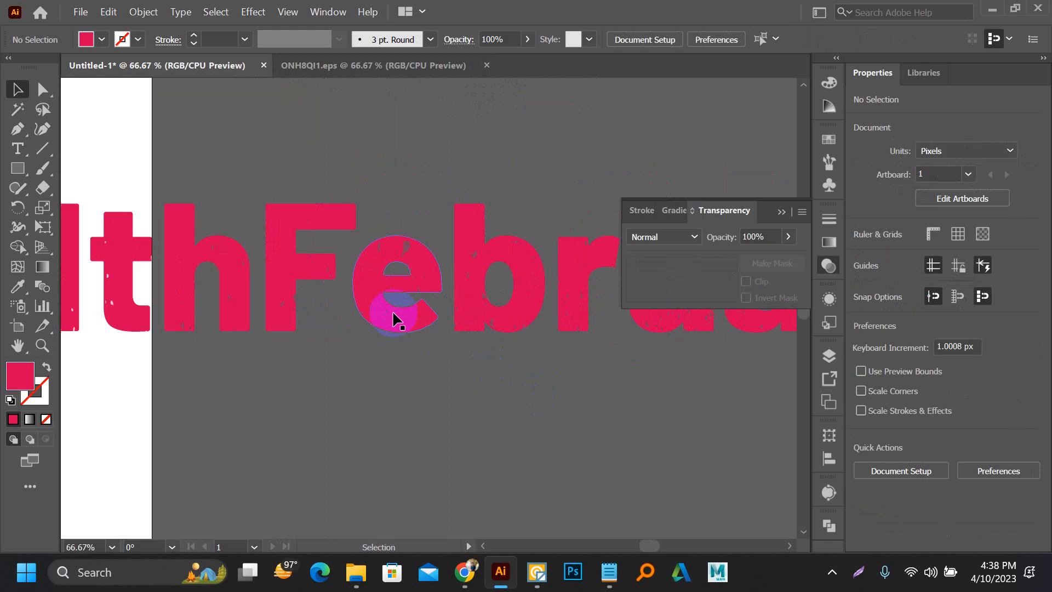
Step: Draw a rectangle about 437 x 277 px over the middle of the lettering and send it to the back
key(m)
drag(304, 212, 652, 432)
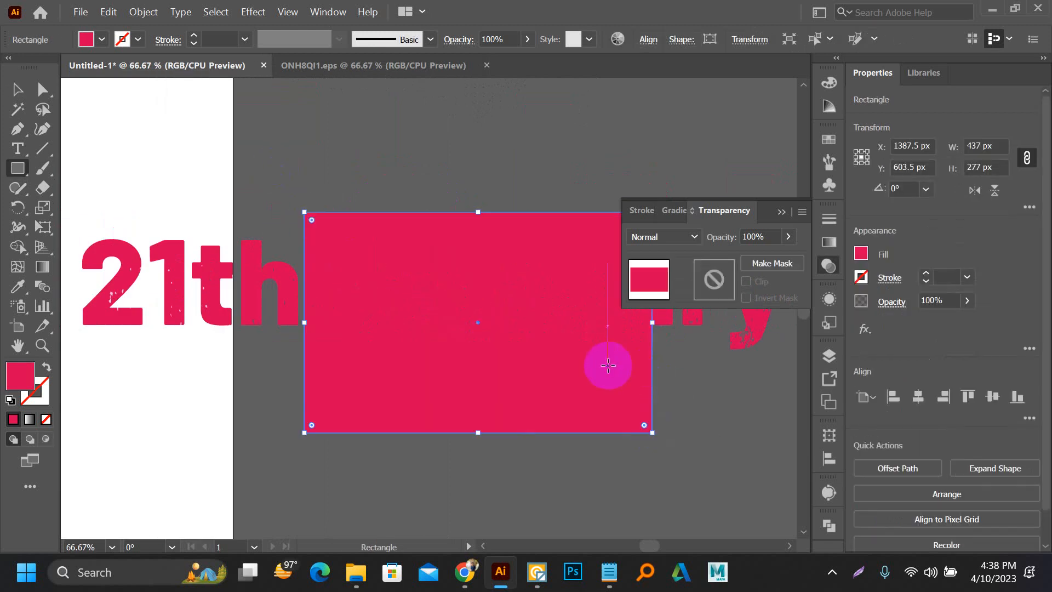
key(ctrl+shift+i)
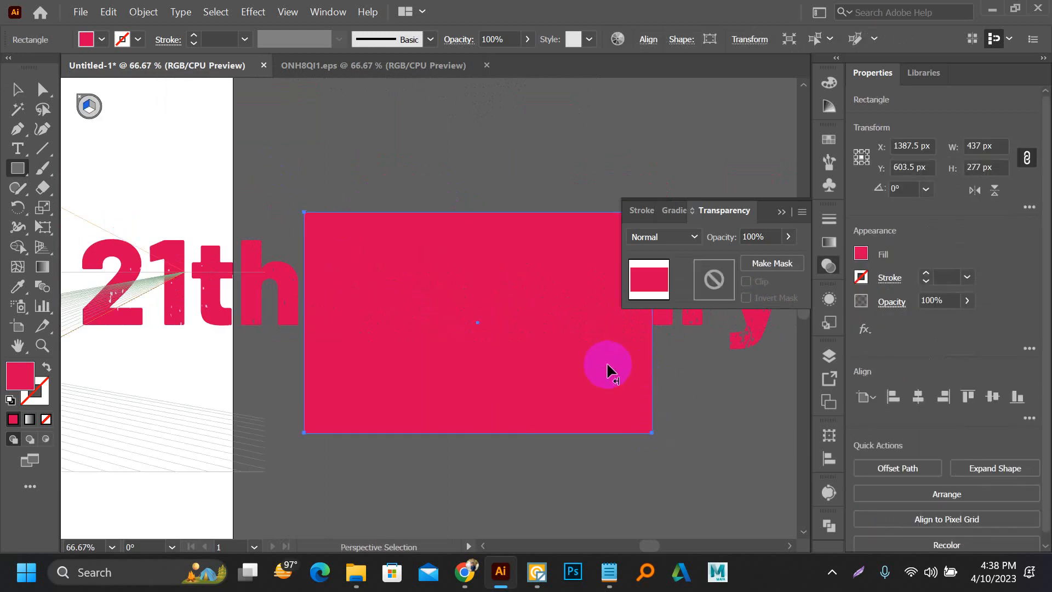
key(ctrl+shift+i)
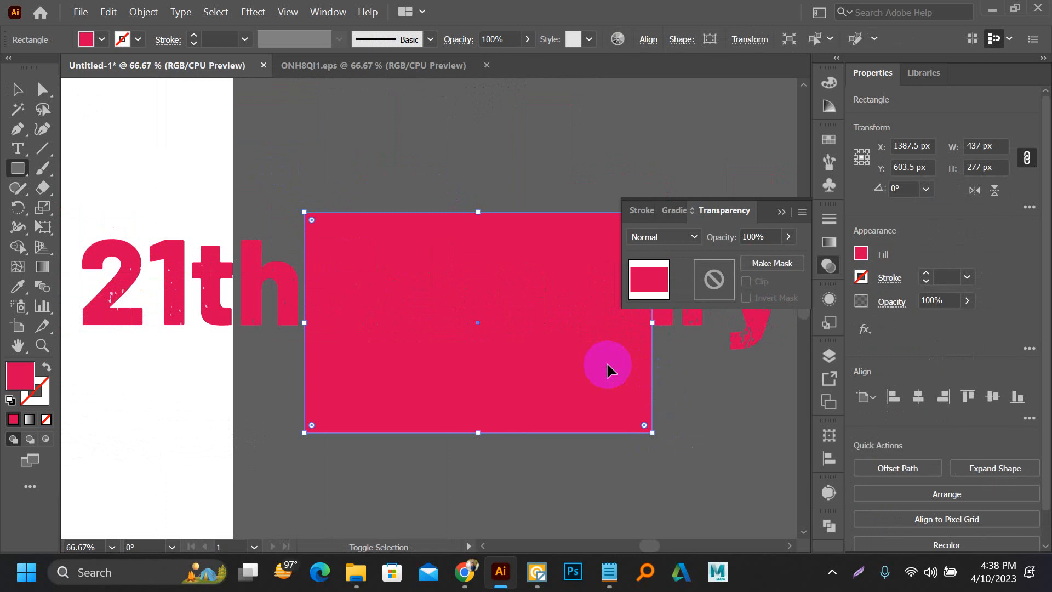
Step: Fill the rectangle behind the lettering with the yellow swatch and deselect it
click(828, 141)
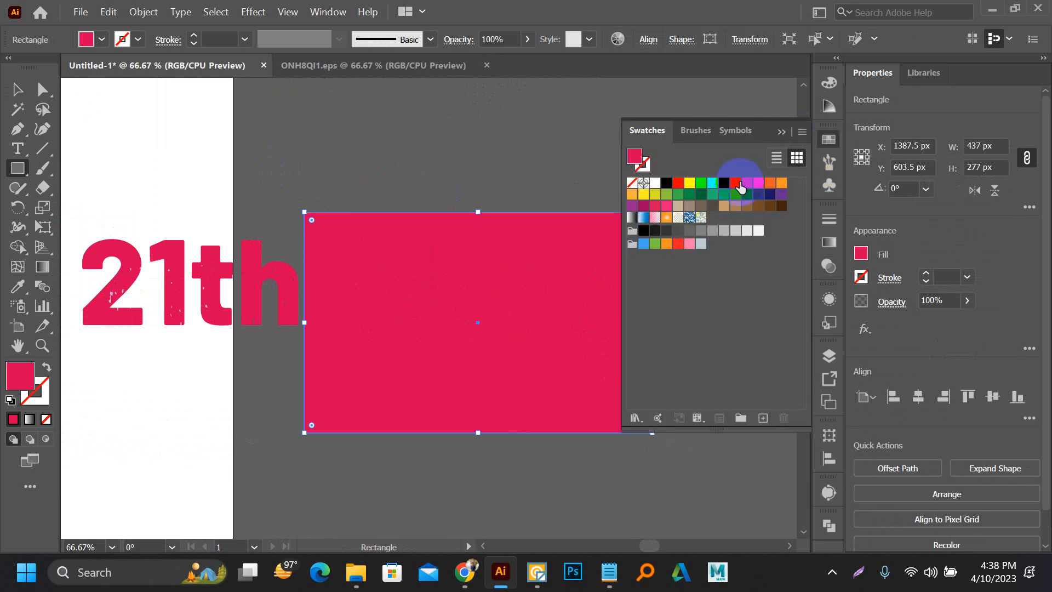
click(737, 186)
click(747, 185)
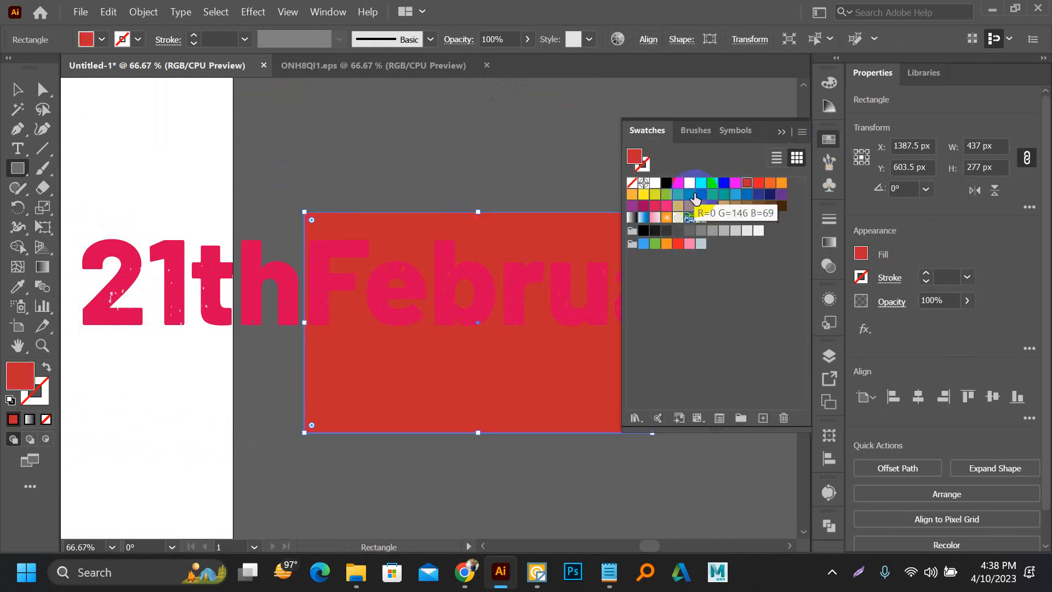
click(689, 184)
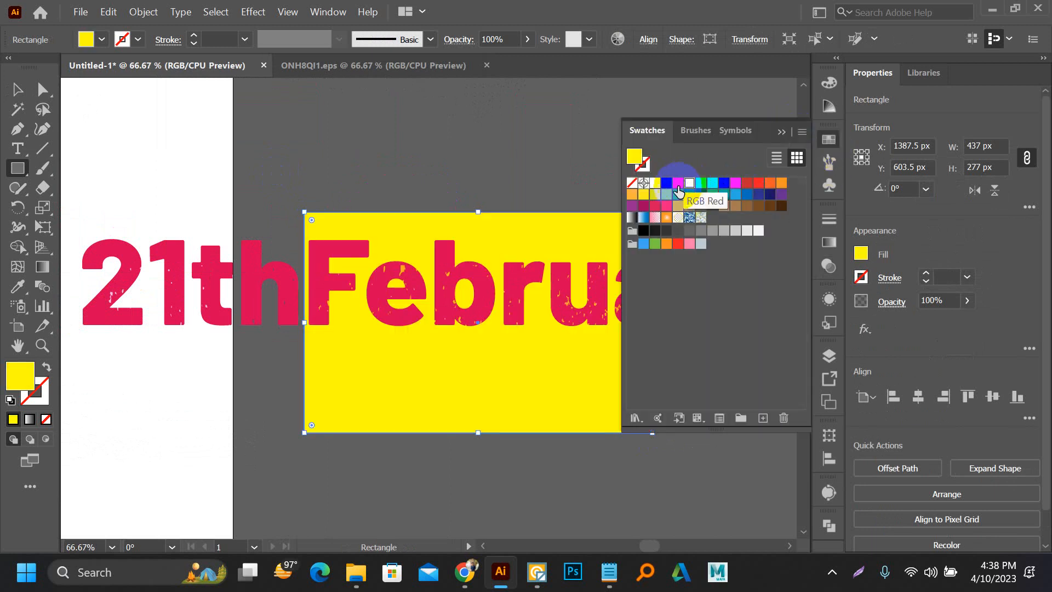
key(v)
click(426, 181)
Step: Stretch the yellow rectangle to about 974 x 210 px so it backs the whole word, and inspect the texture gaps
scroll(426, 182, down, 5)
click(402, 211)
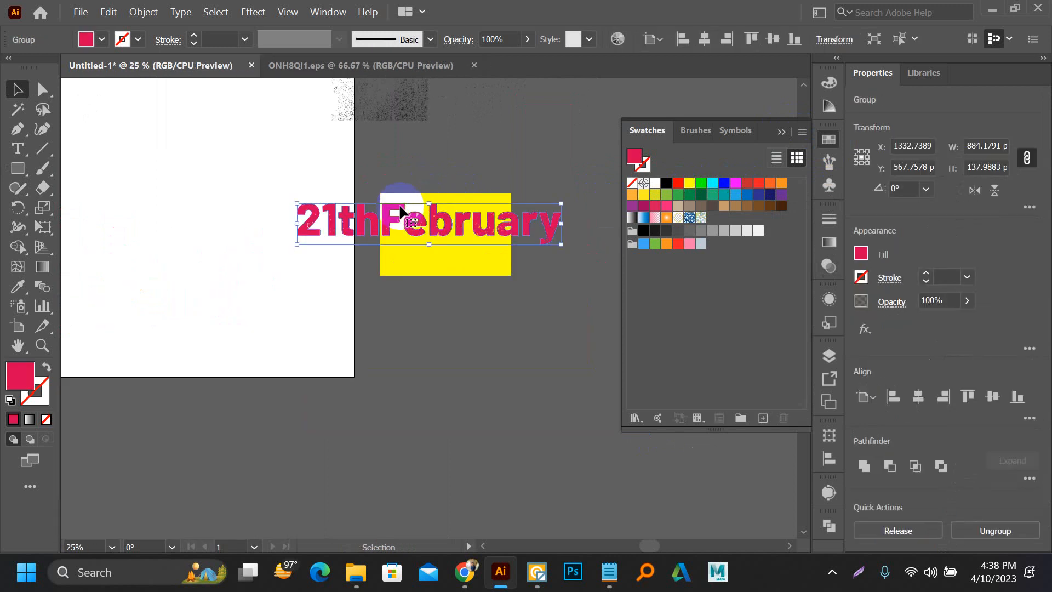
click(432, 273)
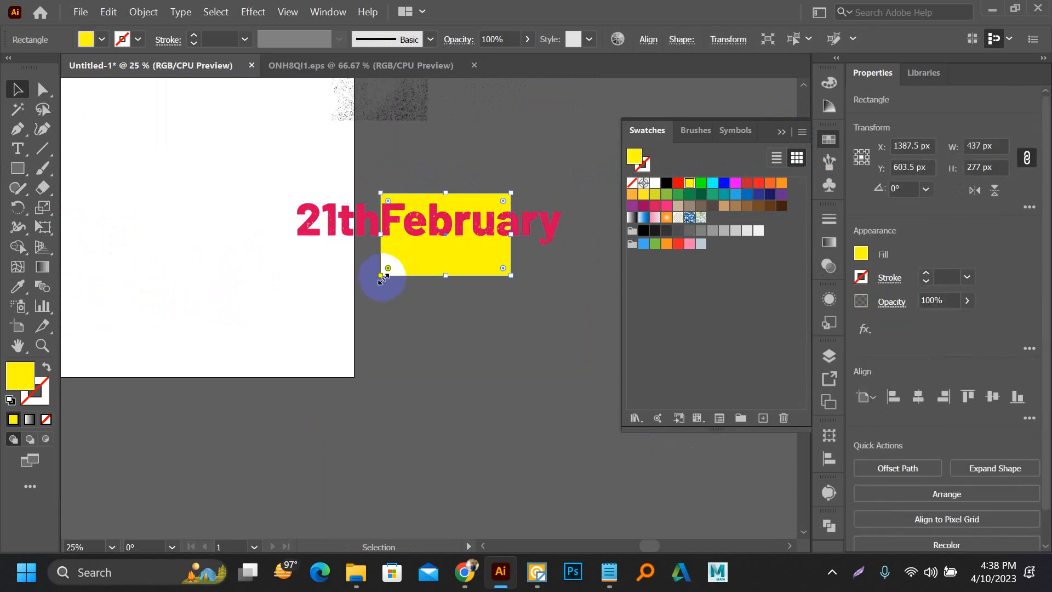
drag(381, 275, 290, 252)
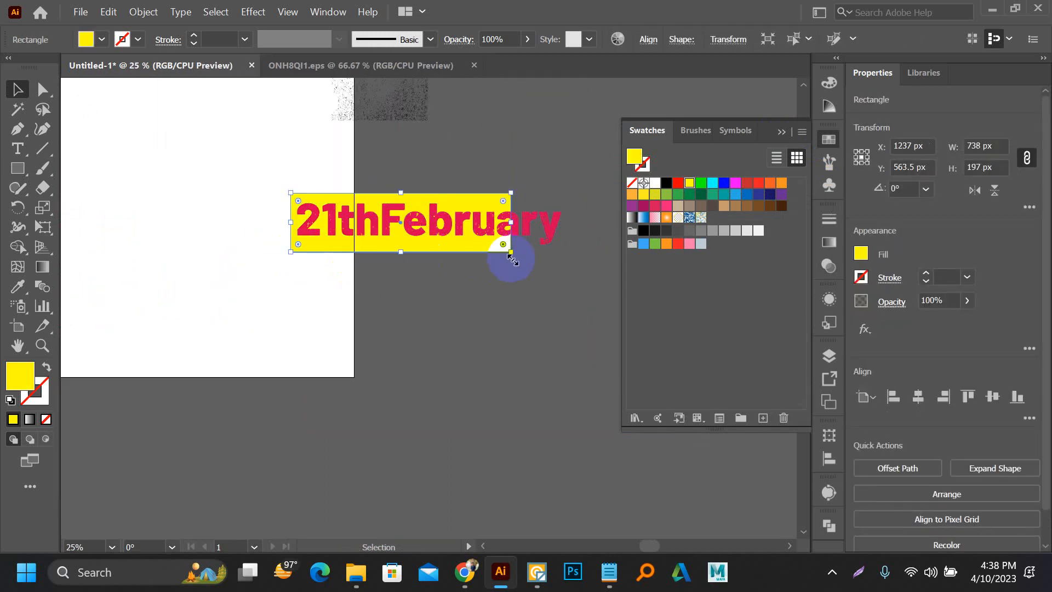
drag(511, 253, 582, 256)
click(465, 292)
scroll(348, 250, up, 4)
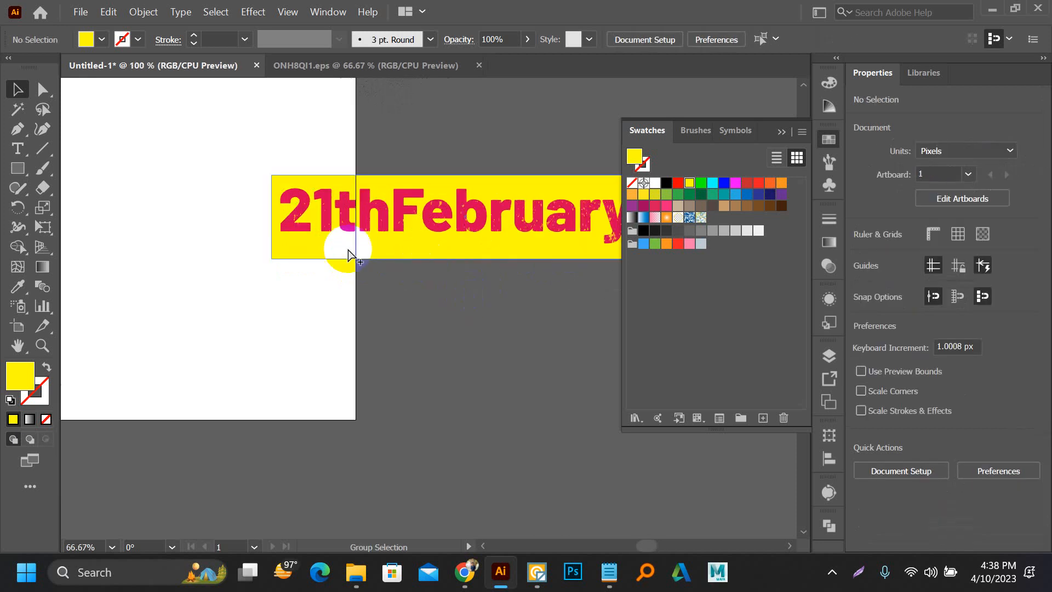
scroll(349, 253, up, 3)
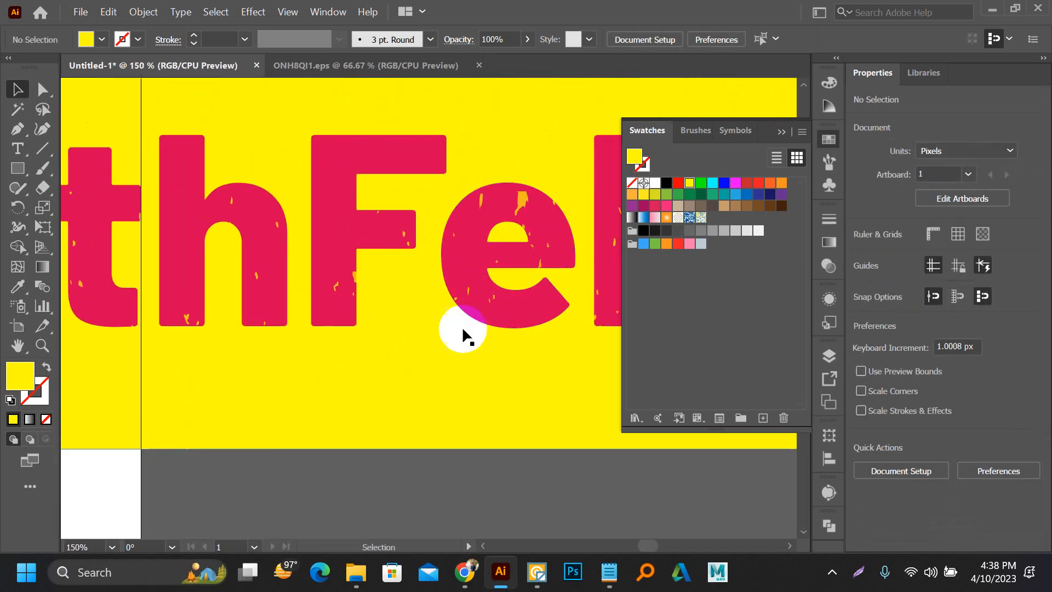
Step: Delete the distressed lettering together with its yellow backing rectangle
drag(454, 468, 349, 241)
key(ctrl+minus)
key(ctrl+minus)
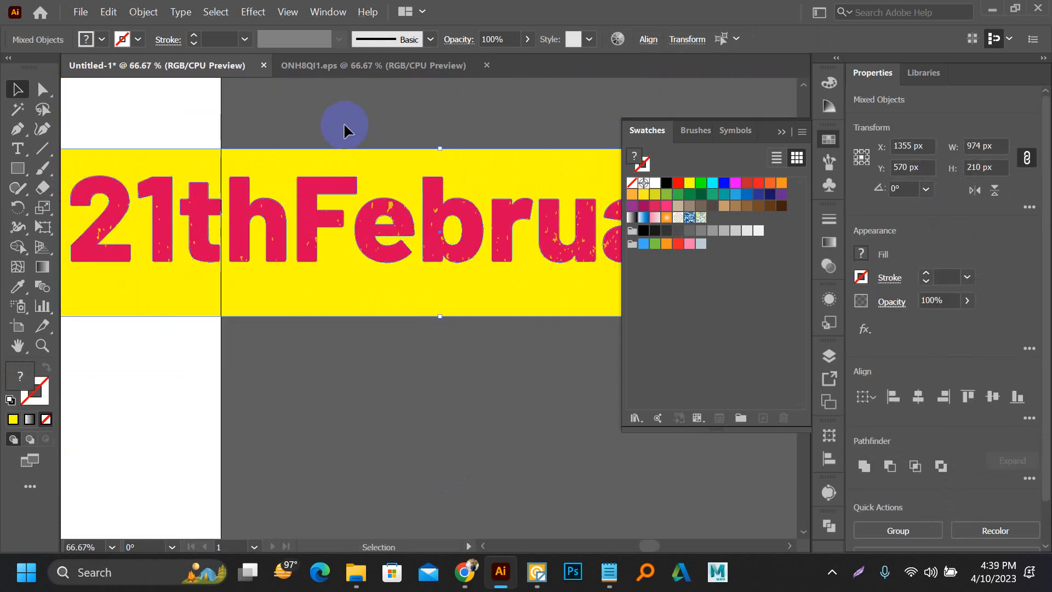
key(Delete)
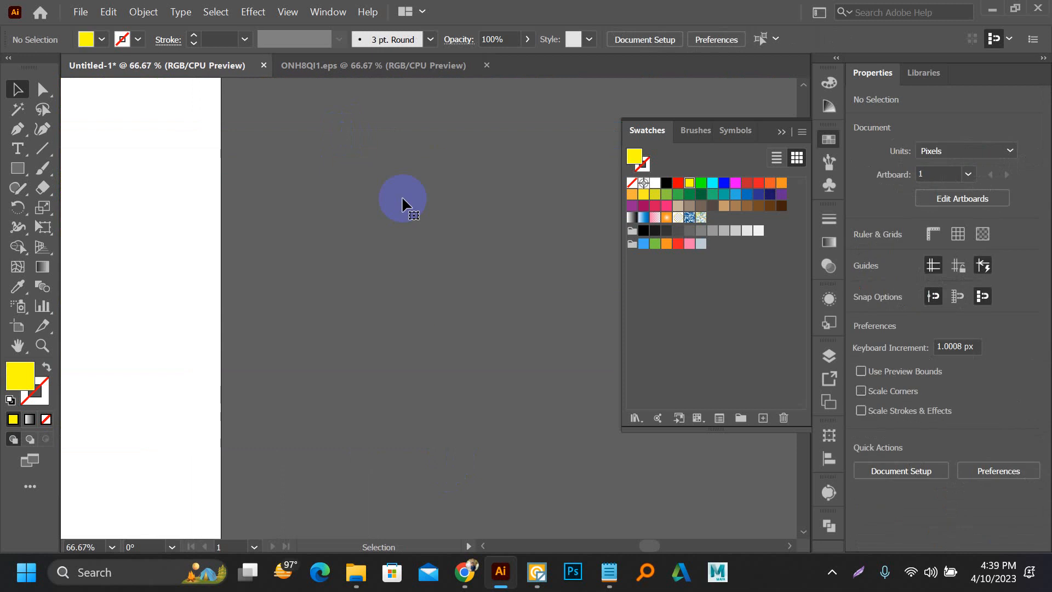
Step: Draw two crossing yellow rectangles on the artboard, an upright one about 335 px tall and a horizontal one about 490 x 146 px
drag(188, 196, 460, 214)
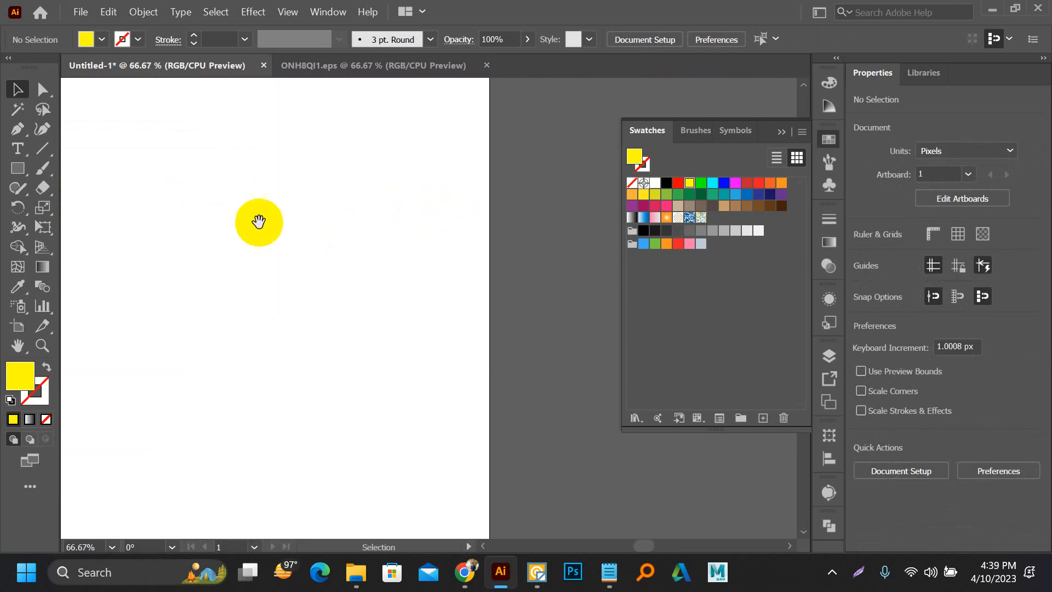
drag(252, 179, 379, 254)
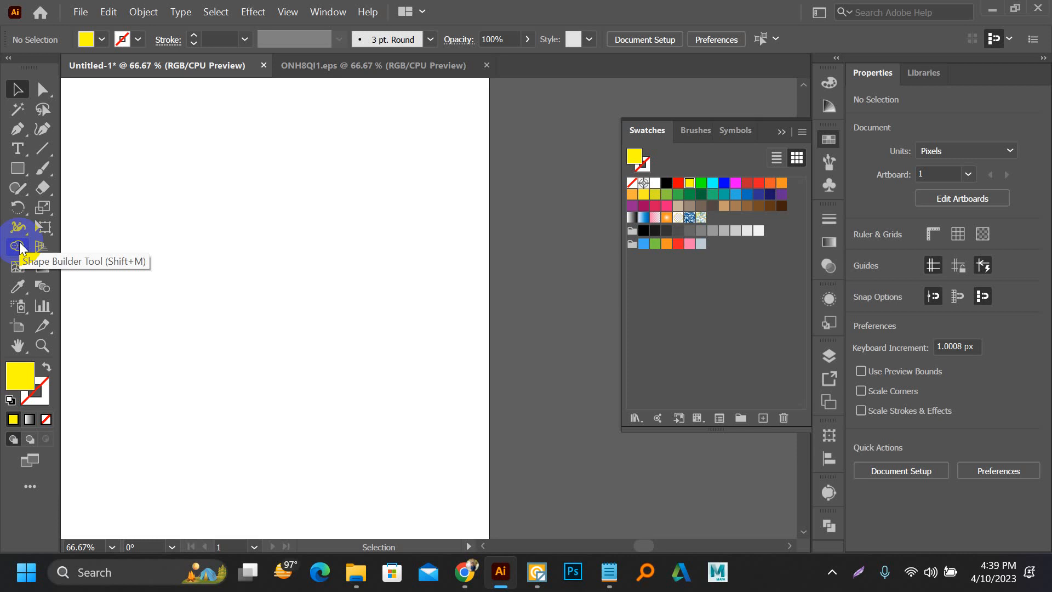
drag(265, 188, 414, 238)
key(m)
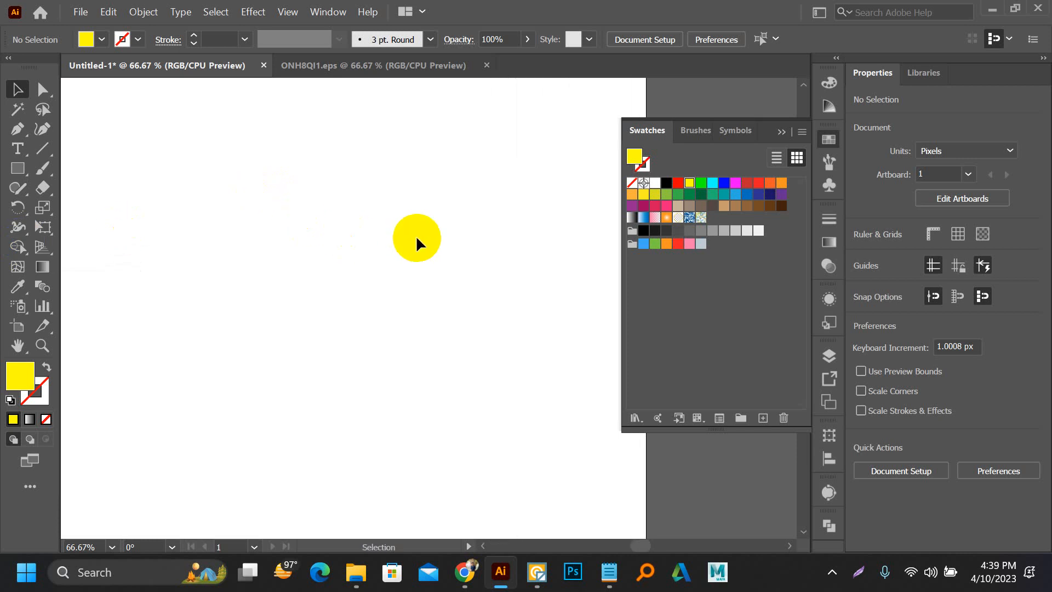
drag(282, 161, 387, 428)
drag(155, 225, 546, 340)
click(17, 89)
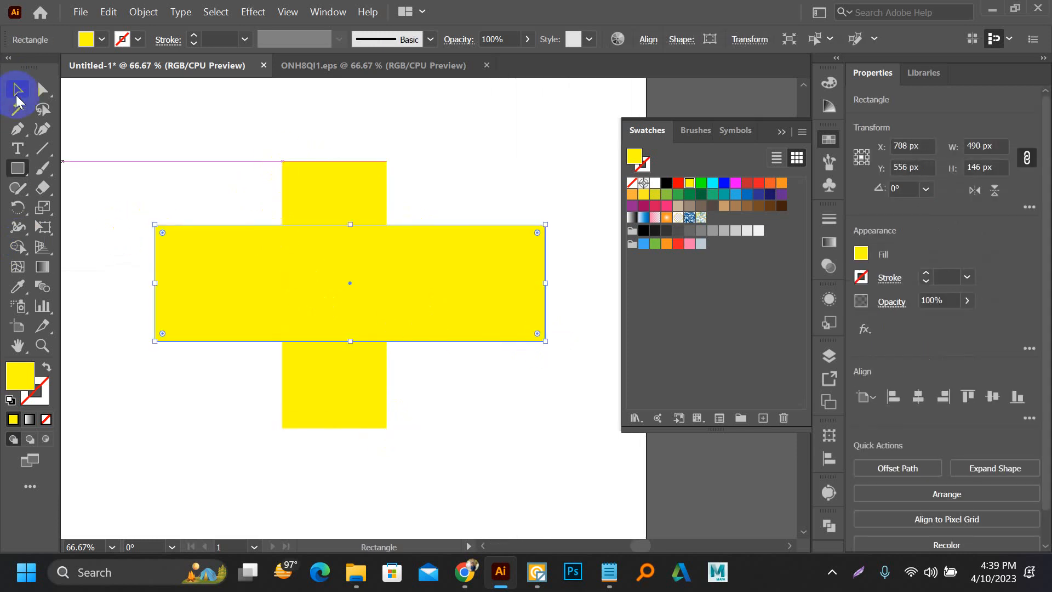
Step: Select both crossing rectangles and remove all their regions one by one with the Shape Builder tool
drag(184, 148, 282, 272)
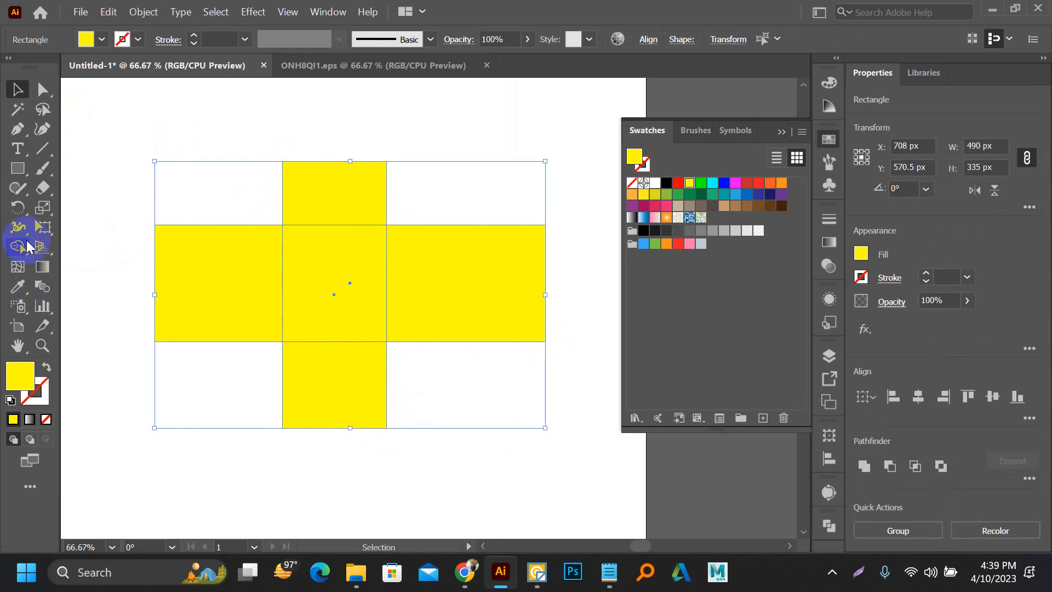
click(17, 246)
alt+click(235, 298)
alt+click(322, 188)
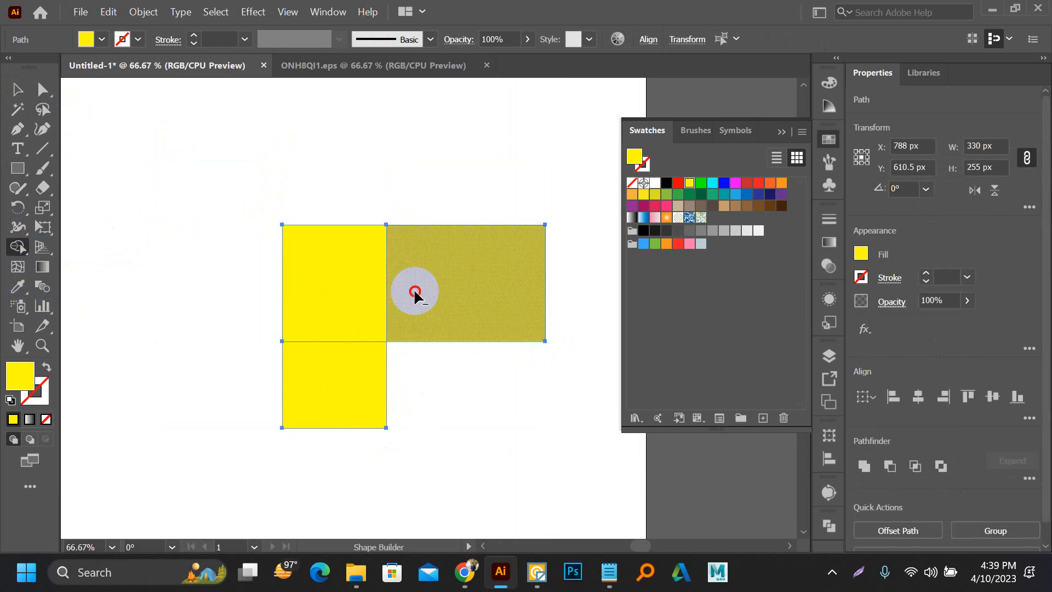
alt+click(414, 294)
alt+click(366, 377)
alt+click(348, 291)
key(a)
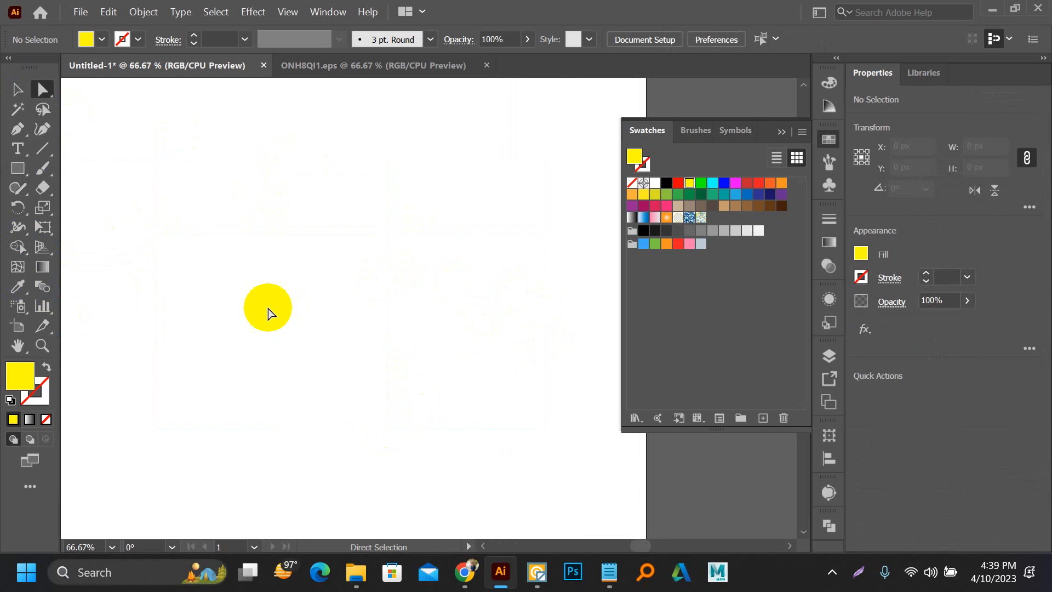
Step: Try the Symbol Sprayer on the empty artboard and review the Symbolism Tools options
click(22, 315)
click(197, 357)
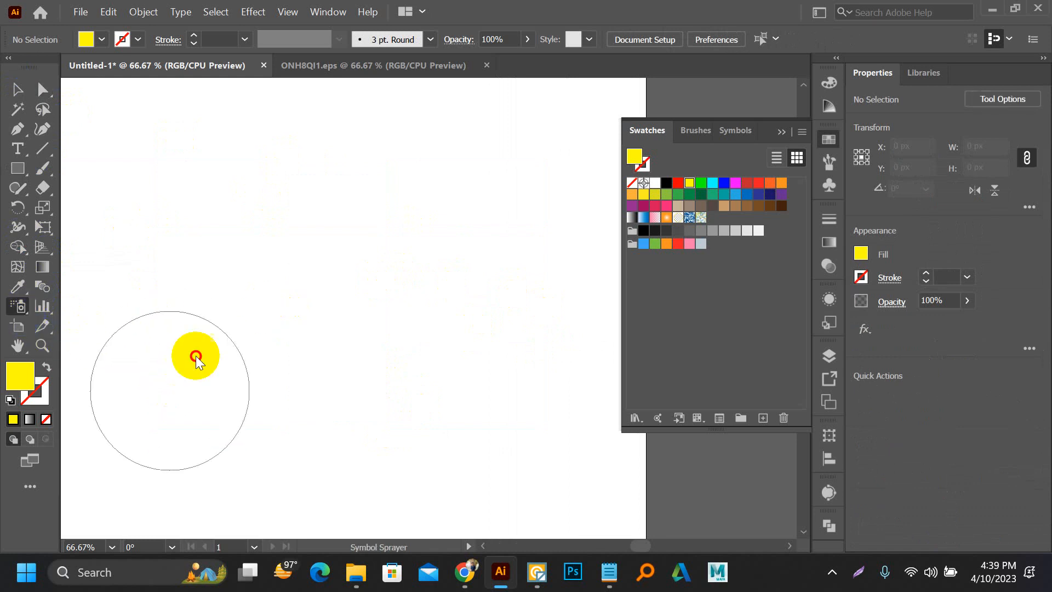
click(620, 305)
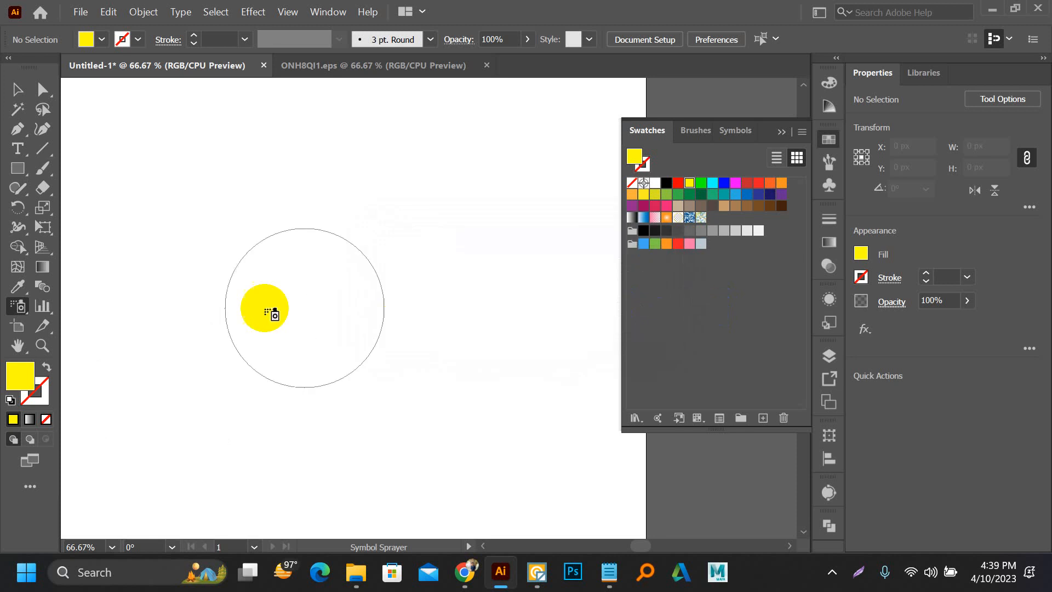
scroll(270, 305, down, 5)
click(351, 255)
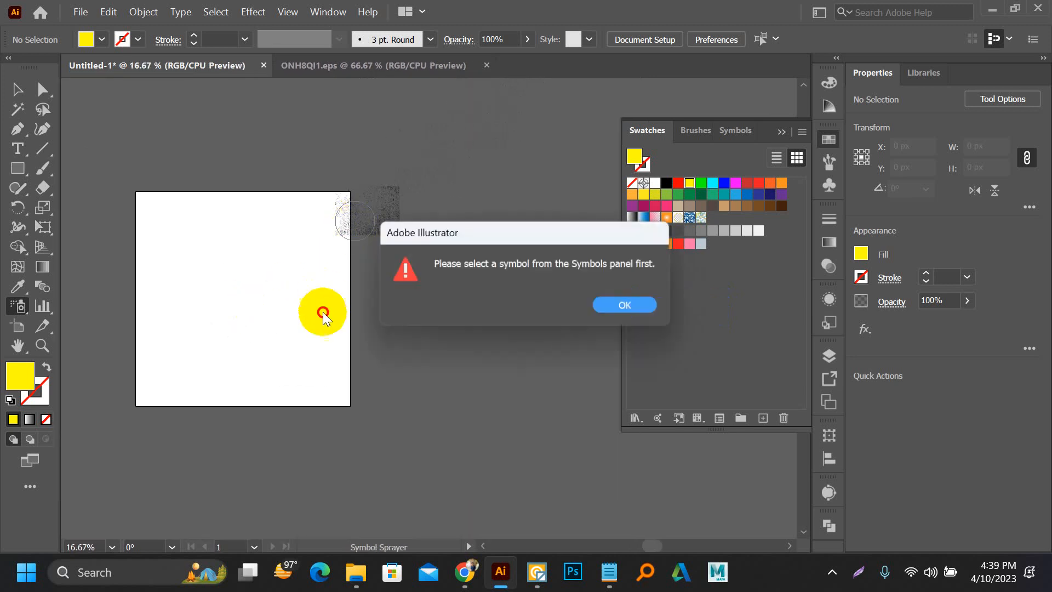
click(625, 306)
click(21, 304)
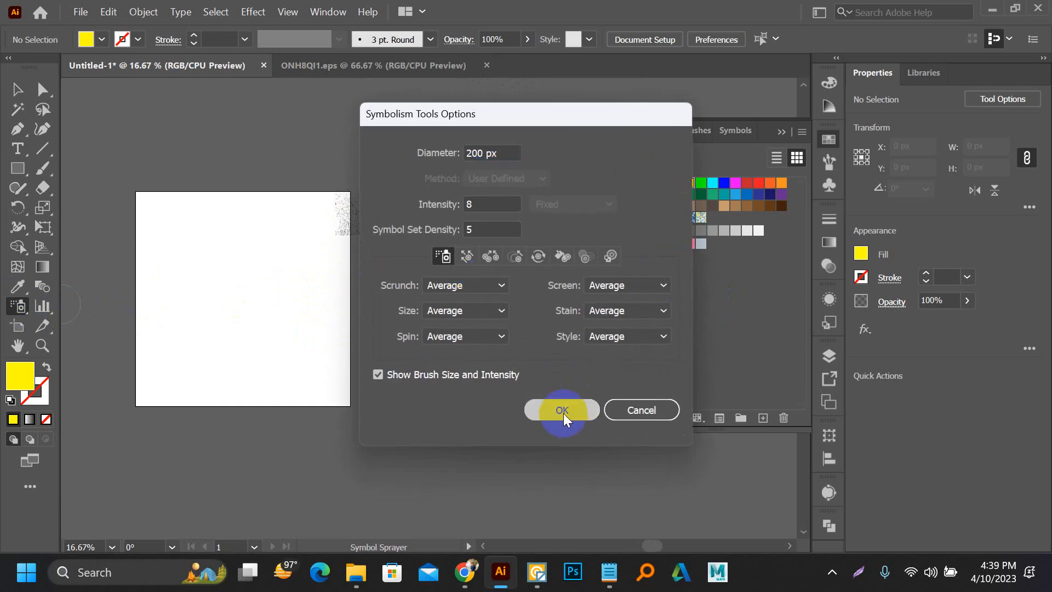
click(562, 410)
Step: Draw a large yellow rectangle and one about 366 x 240 px inside it, and try the Symbol Sprayer on them
key(m)
drag(138, 246, 348, 408)
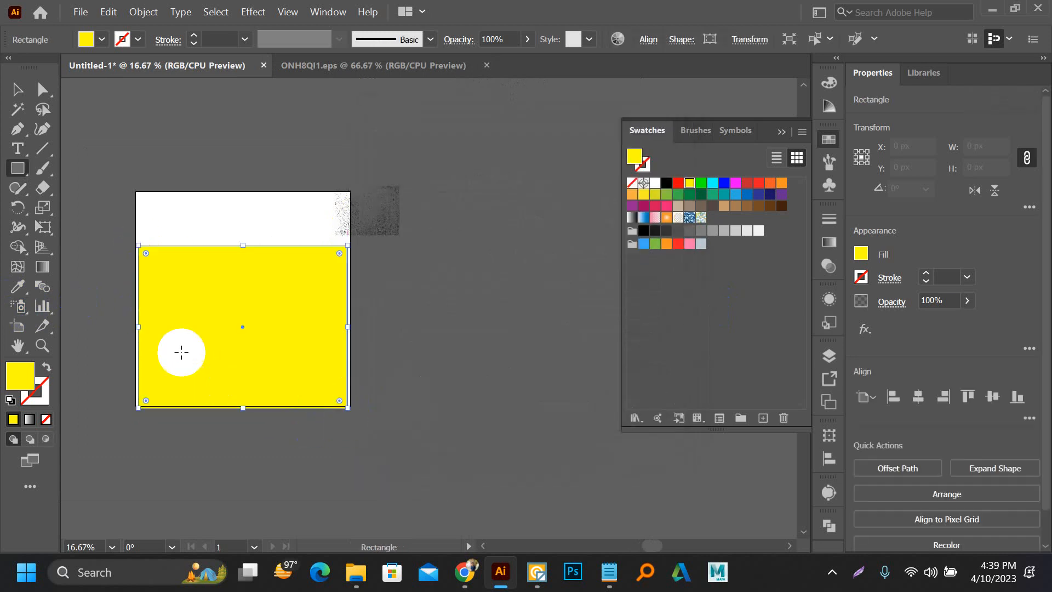
drag(177, 345, 250, 299)
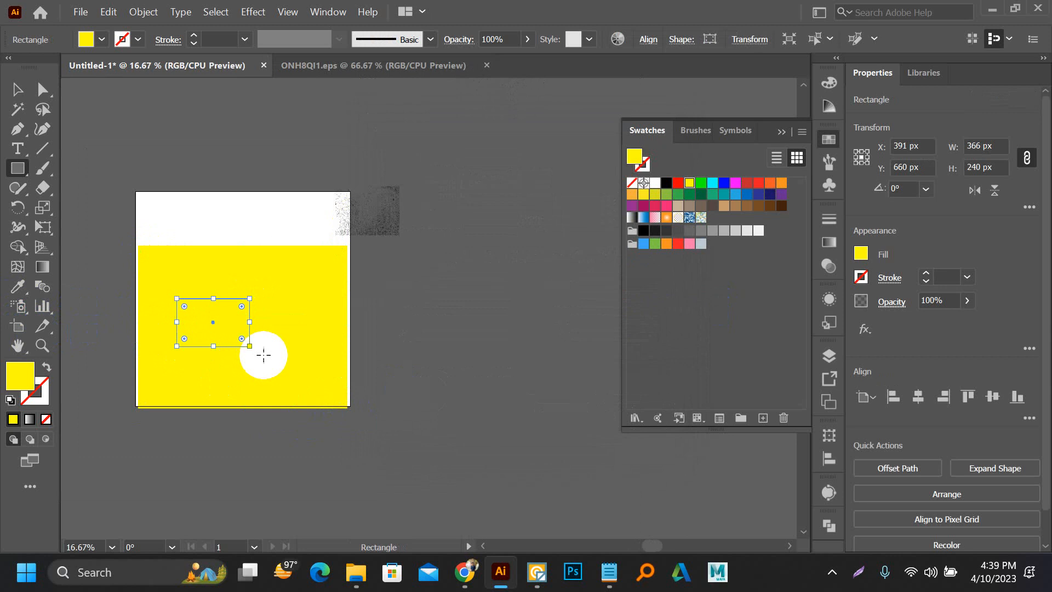
click(18, 304)
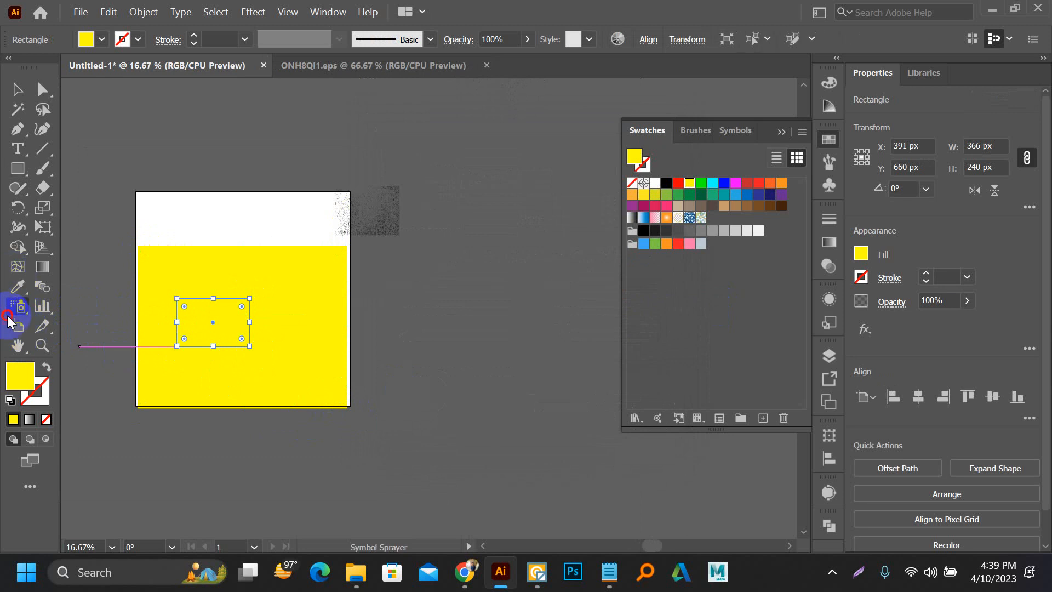
click(191, 322)
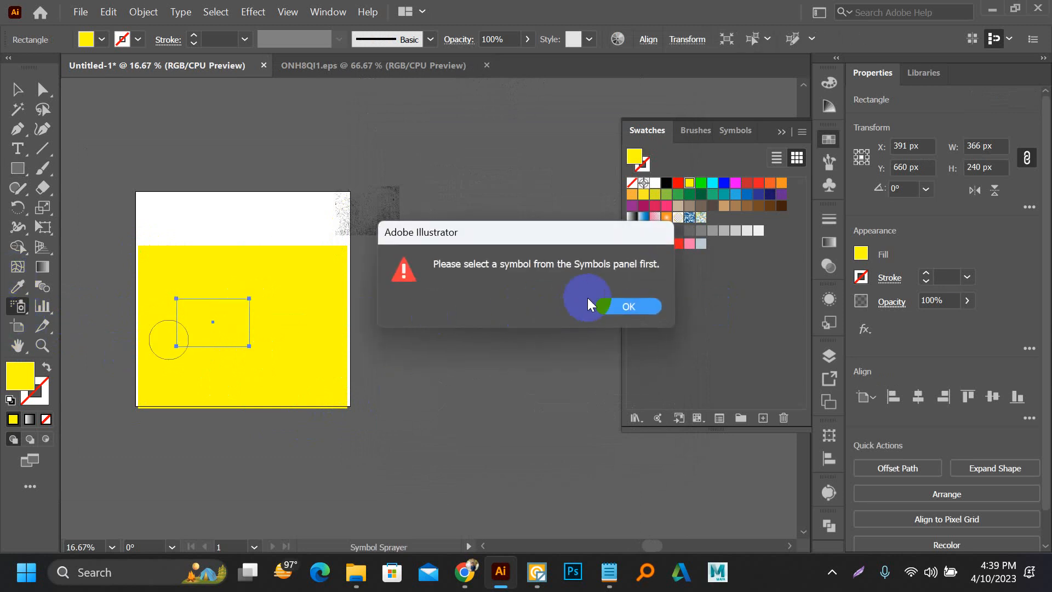
click(625, 306)
Step: Delete both yellow rectangles and the remaining grunge texture to clear the document
key(v)
drag(169, 211, 416, 373)
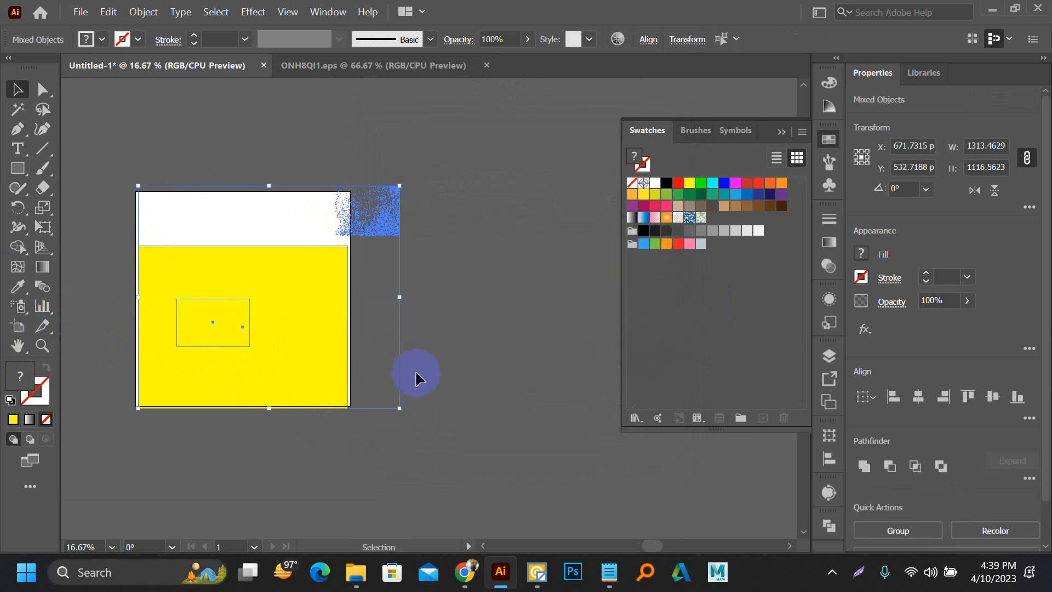
key(Delete)
Step: Draw a narrow upright ellipse about 74 x 535 px on the artboard, fill it black and deselect it
scroll(132, 227, up, 2)
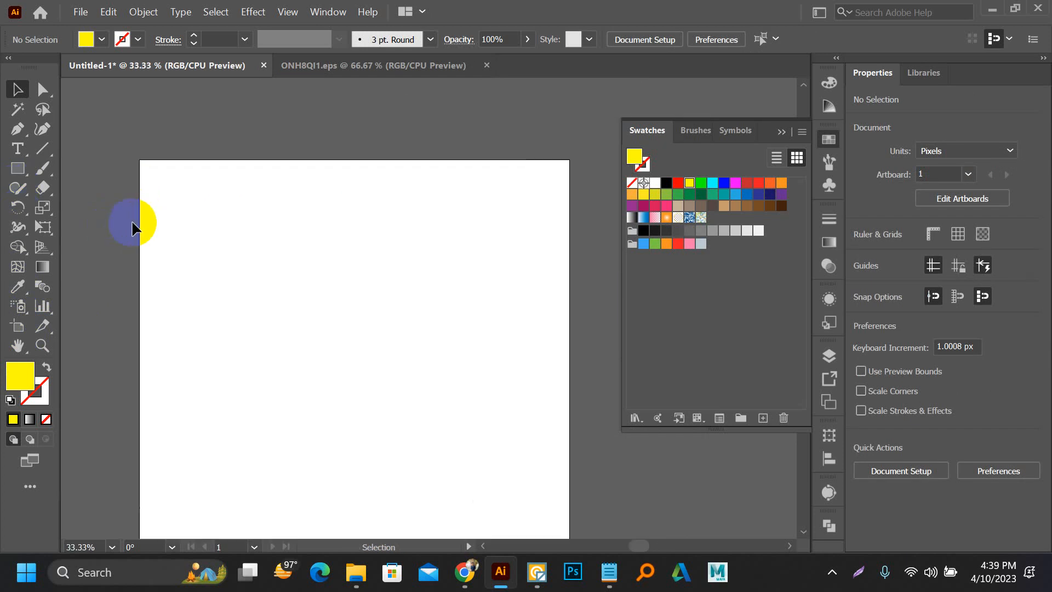
key(l)
drag(241, 179, 269, 391)
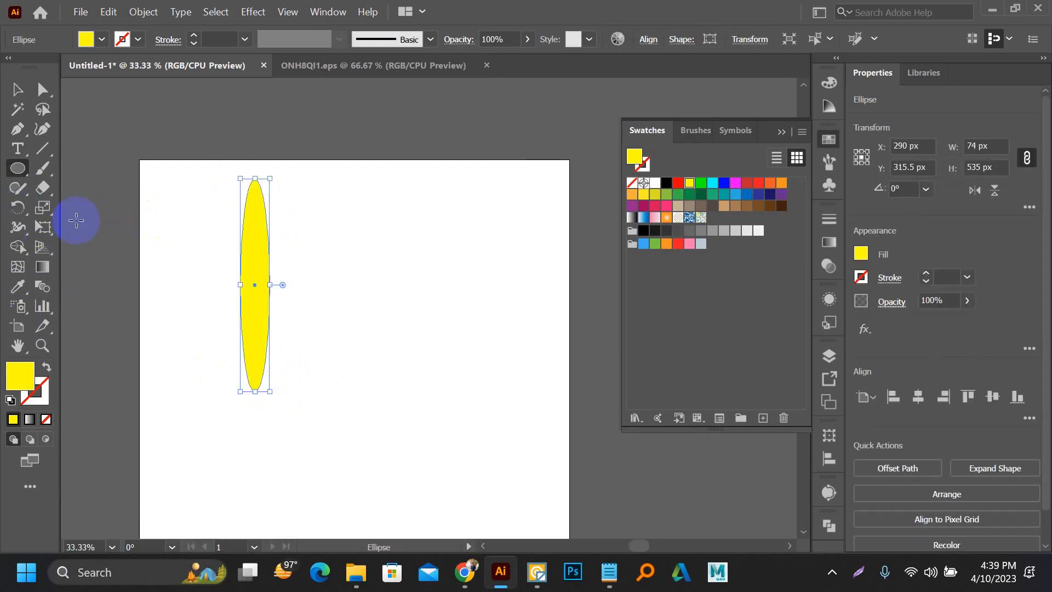
click(664, 184)
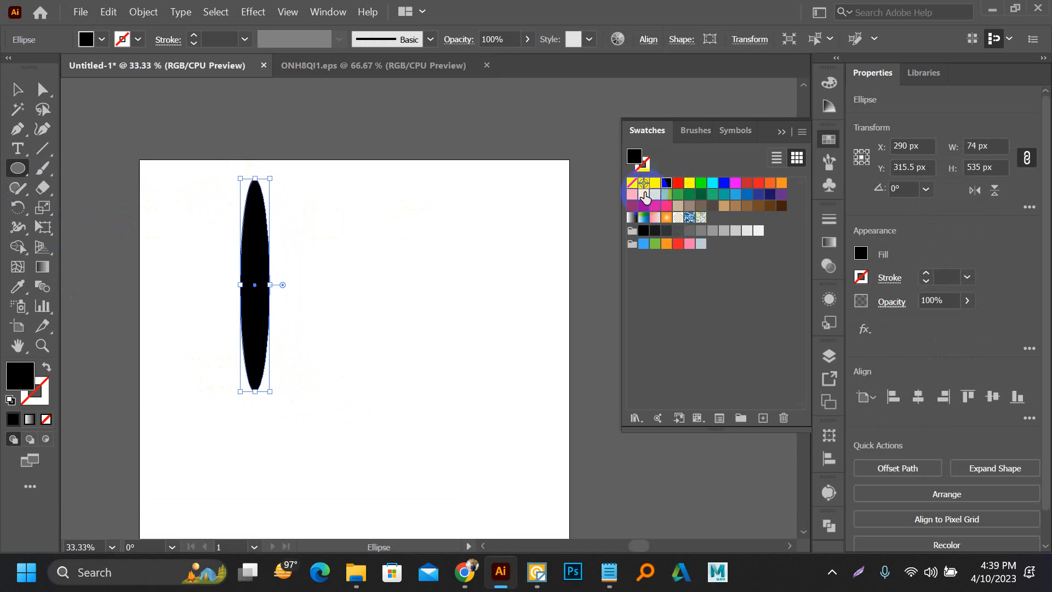
key(v)
click(475, 243)
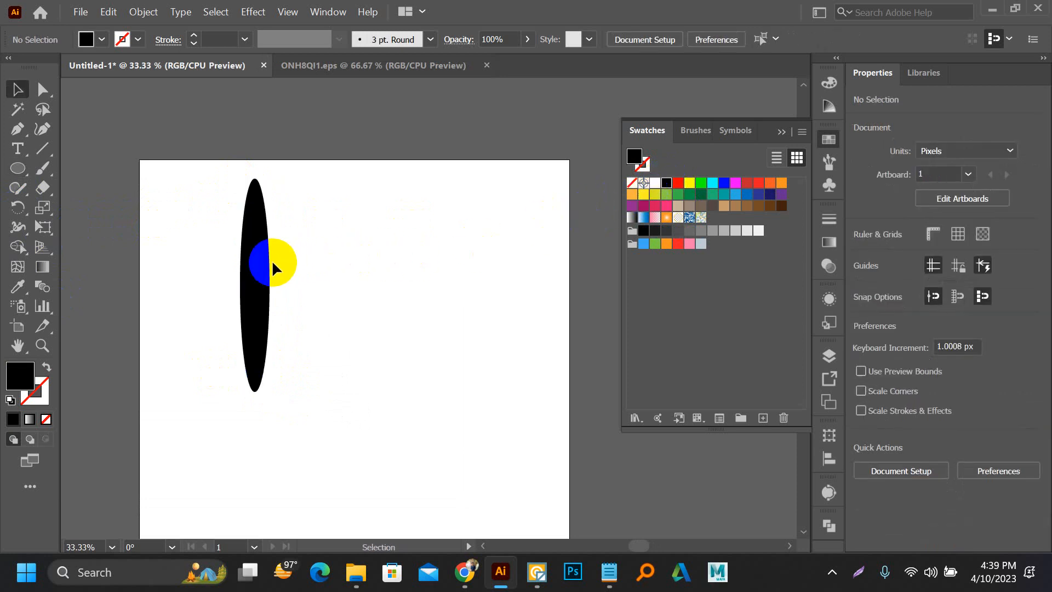
drag(272, 263, 239, 266)
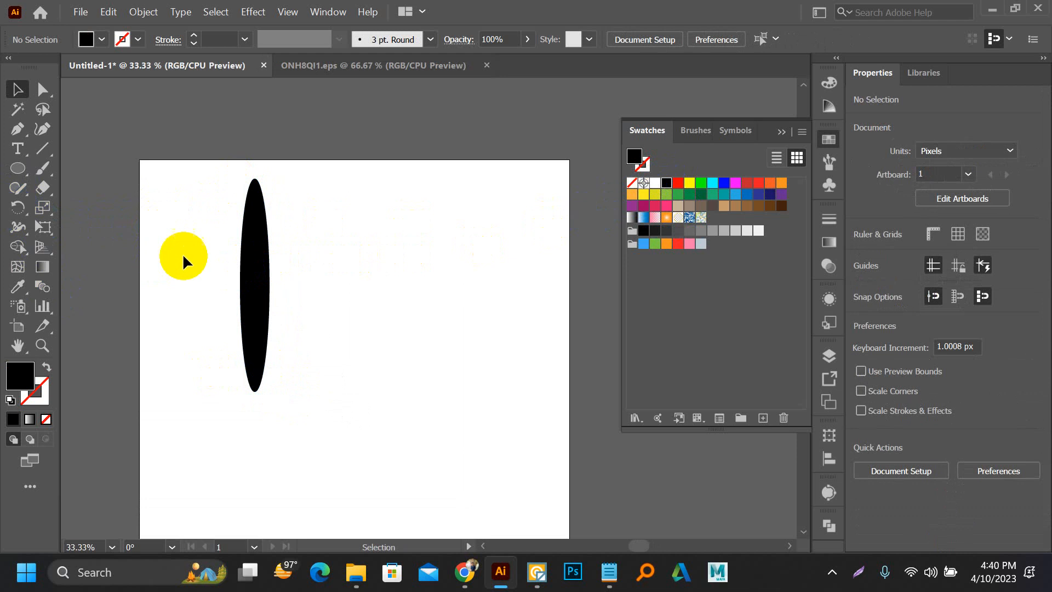
Step: Rotate a copy of the black ellipse by -45° about its bottom anchor point
click(264, 252)
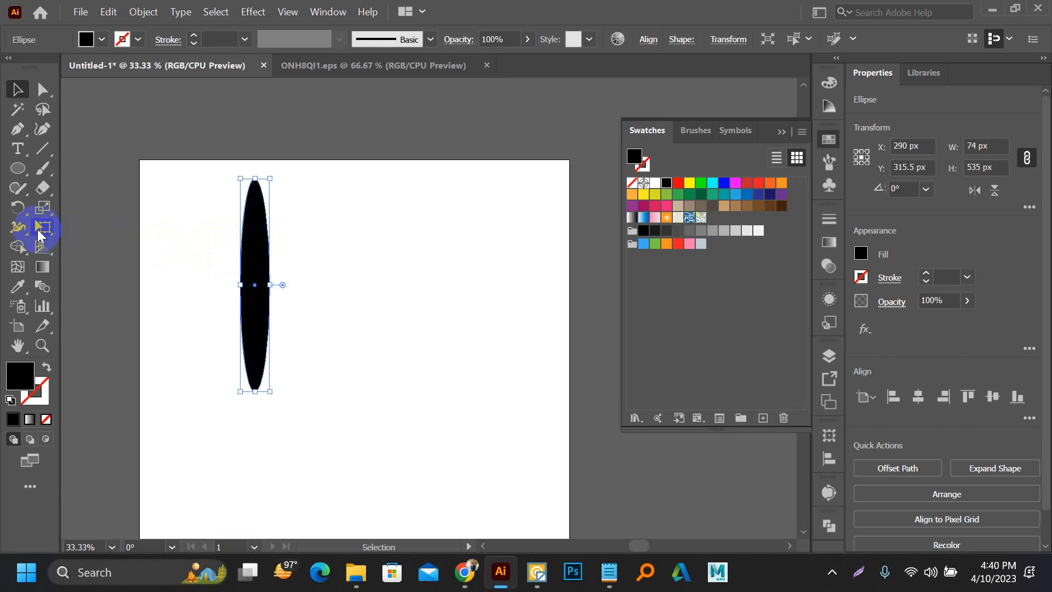
click(17, 215)
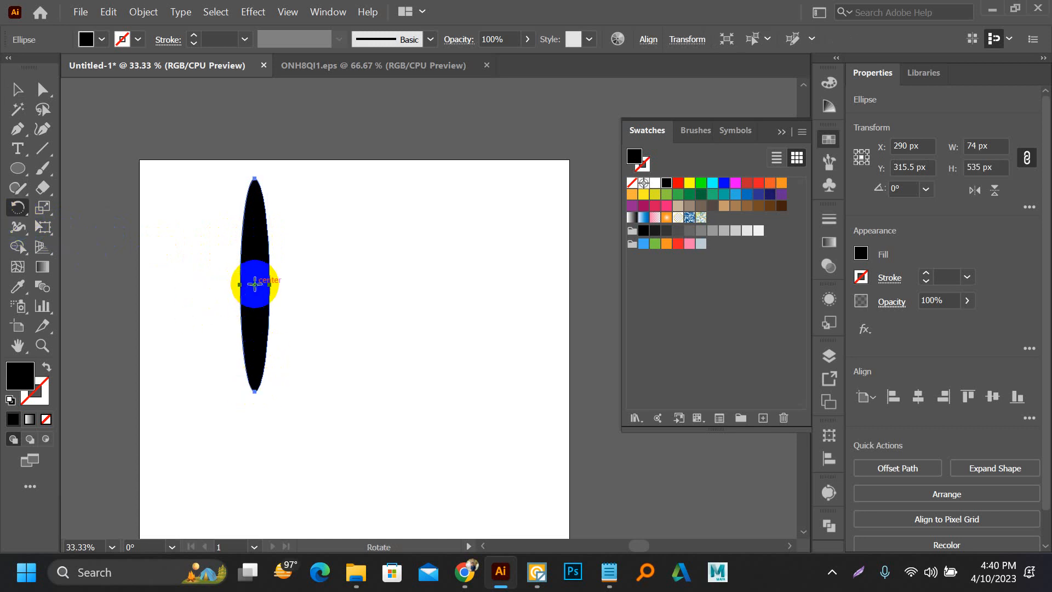
alt+scroll(254, 415, up, 3)
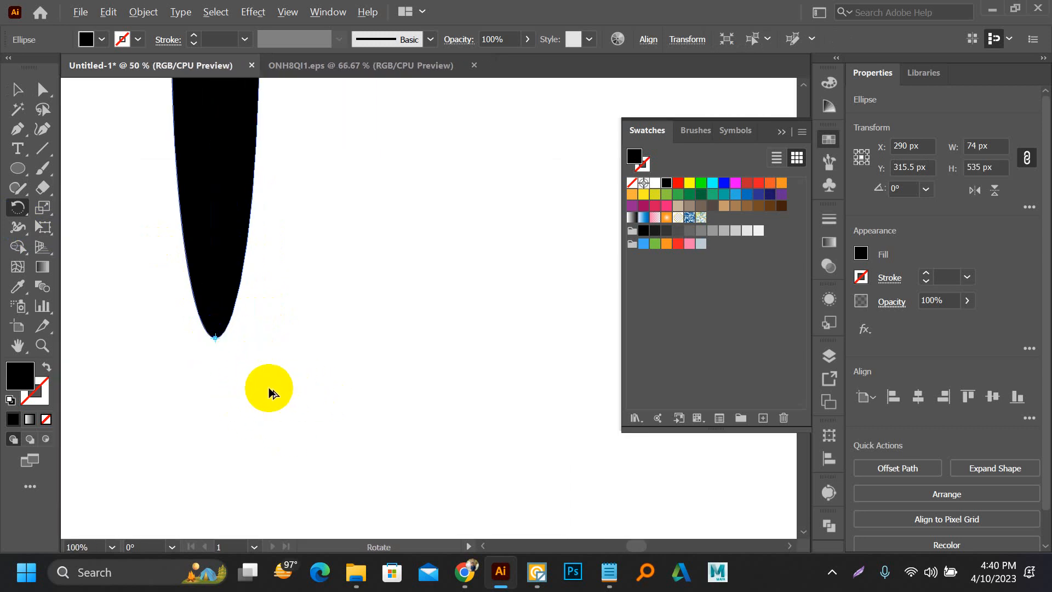
alt+scroll(270, 388, down, 2)
drag(247, 151, 330, 209)
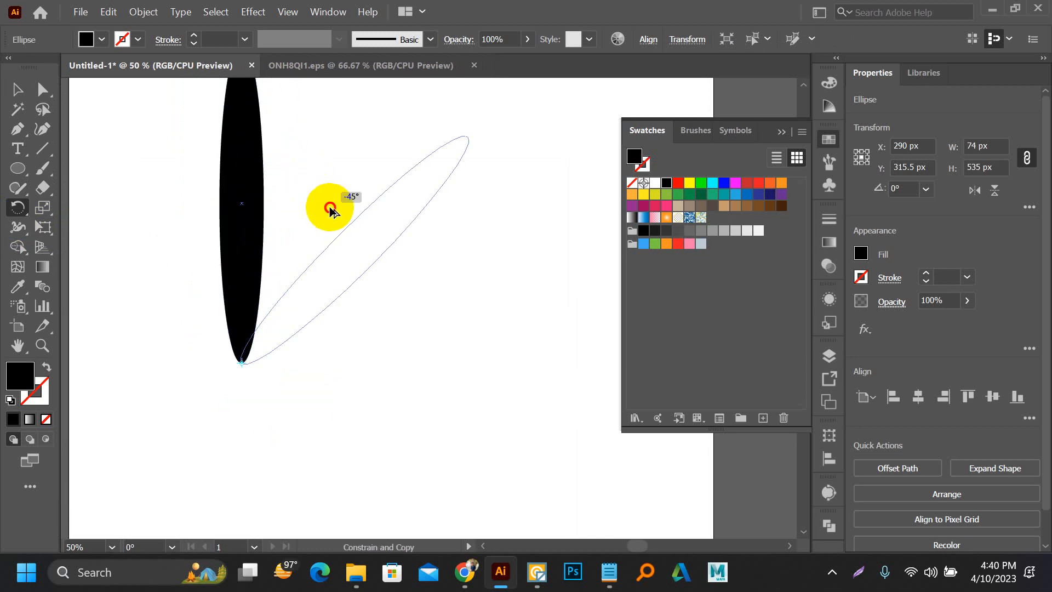
alt+shift+drag(330, 209, 329, 208)
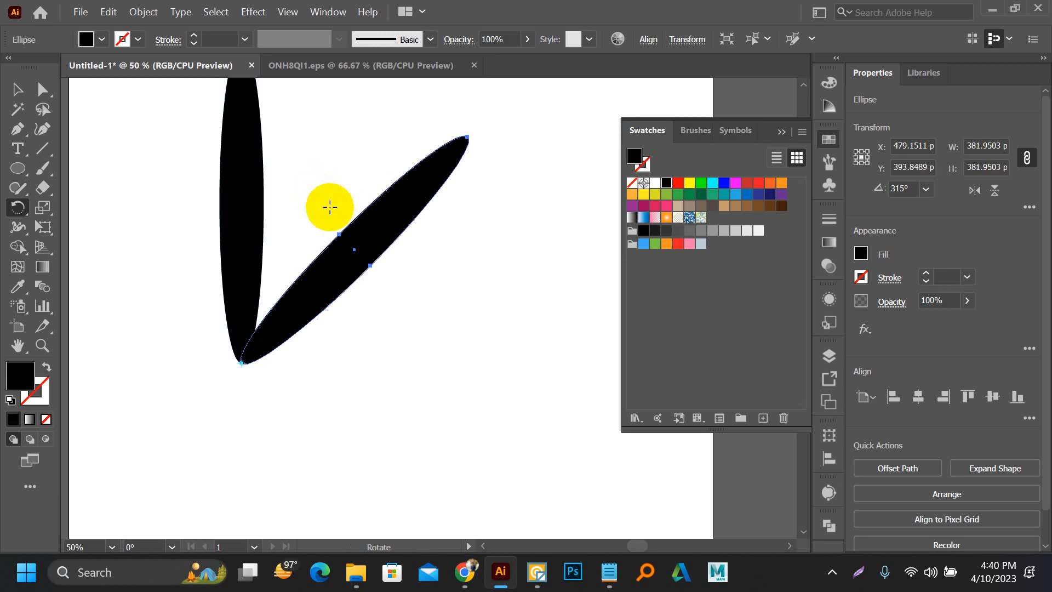
Step: Repeat the rotated copy around the same point until a full ring of eight petals is made
alt+scroll(422, 235, down, 2)
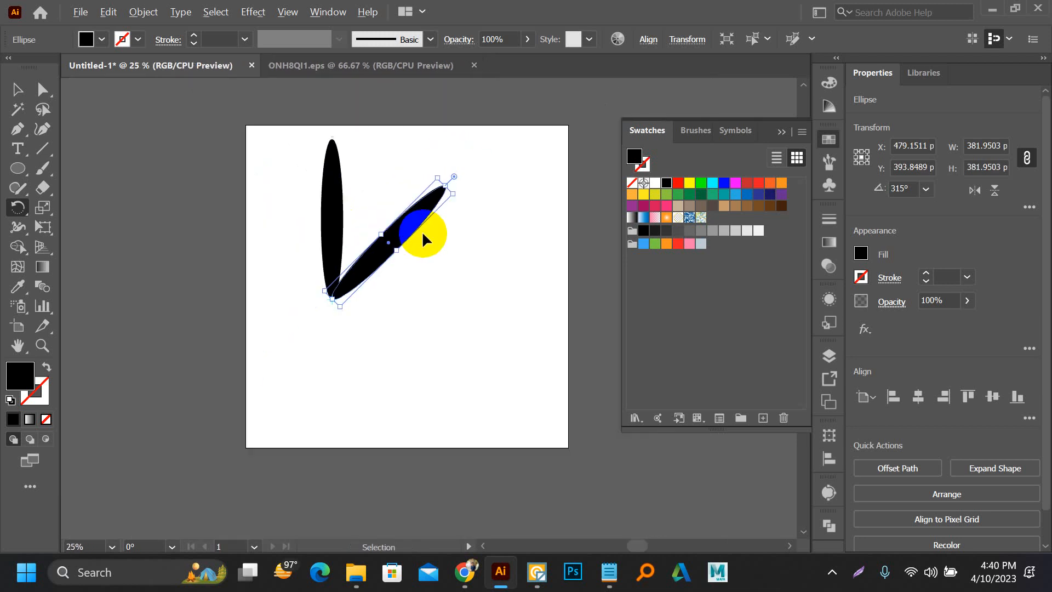
key(ctrl+d)
key(ctrl+d)
key(ctrl+d)
key(ctrl+d)
key(ctrl+d)
key(ctrl+d)
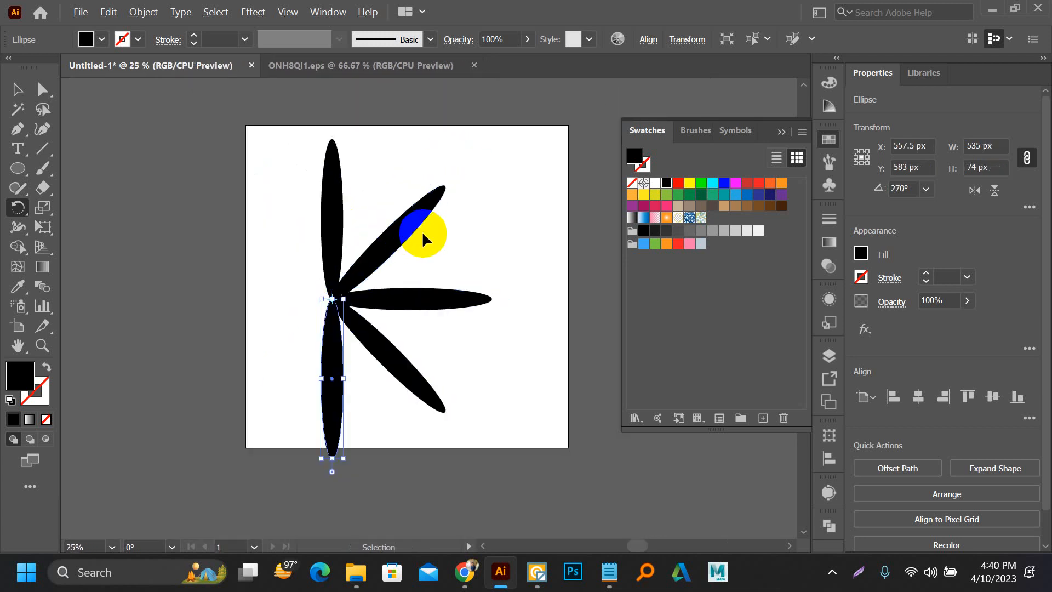
click(17, 88)
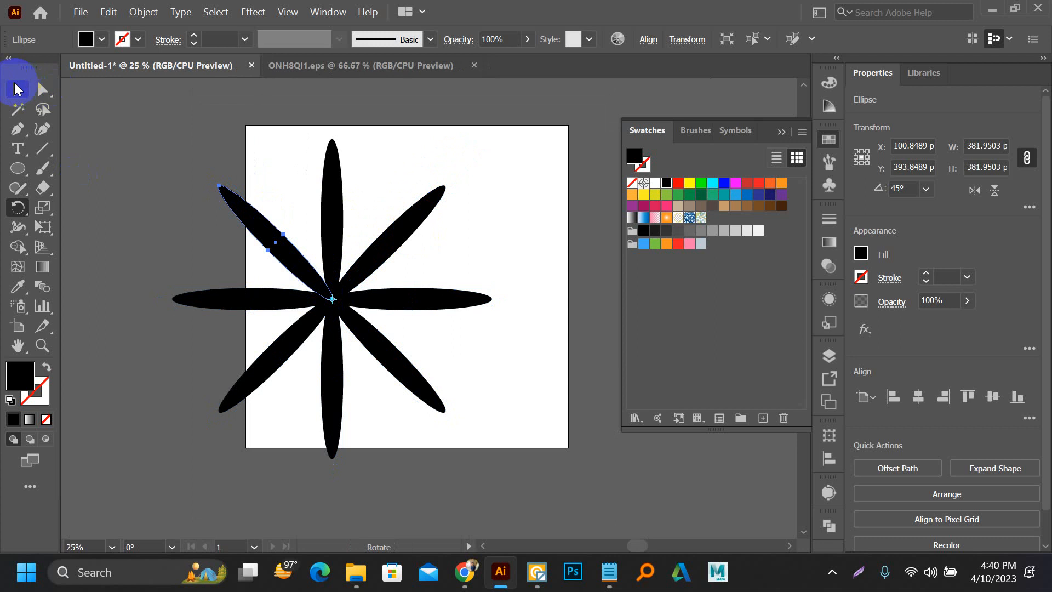
Step: Group the eight petals and scale the flower down to fit in the upper part of the artboard
drag(131, 129, 462, 408)
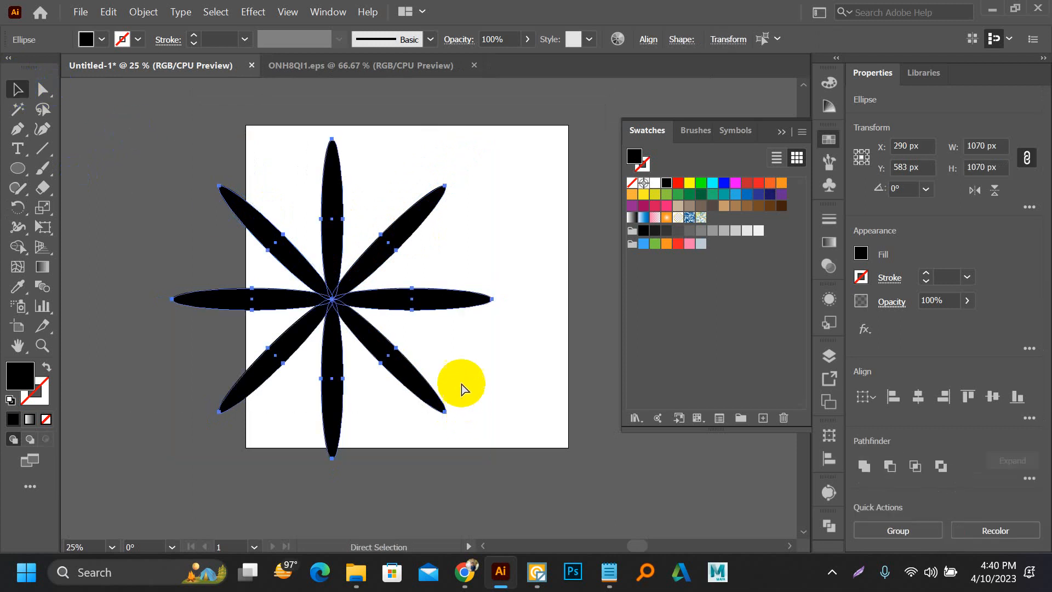
key(ctrl+g)
drag(492, 139, 419, 212)
drag(345, 283, 419, 212)
click(537, 220)
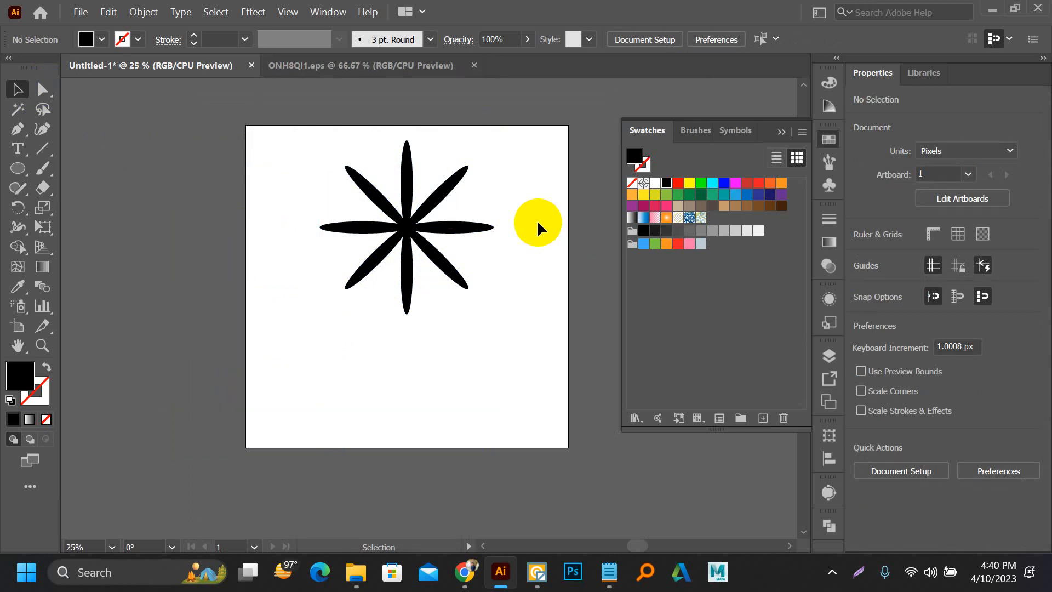
Step: Delete the eight-petal flower to clear the artboard
drag(336, 152, 469, 290)
key(Delete)
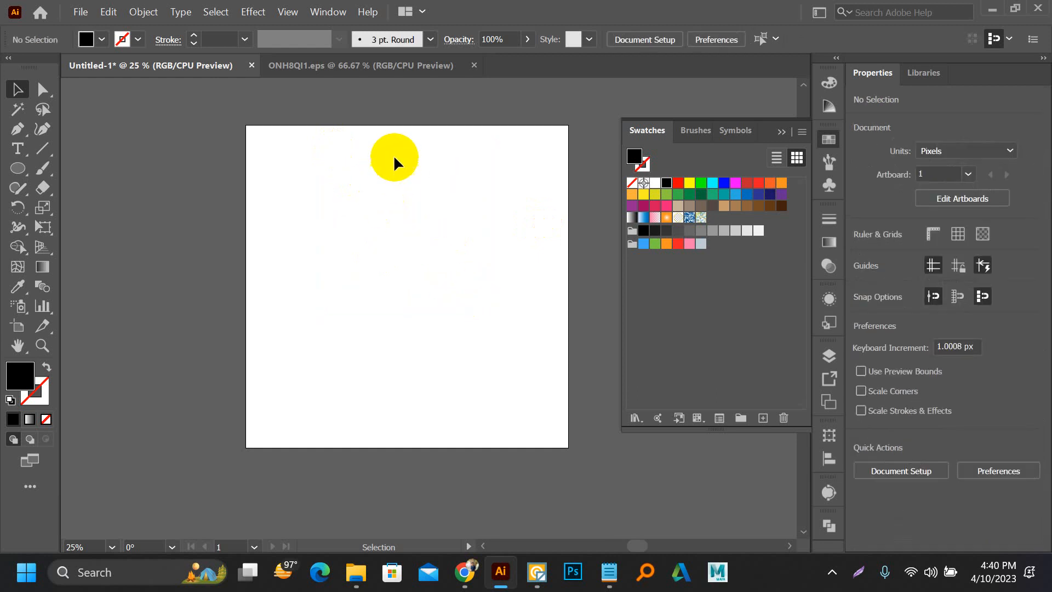
scroll(350, 192, up, 2)
key(m)
drag(297, 115, 355, 318)
key(Delete)
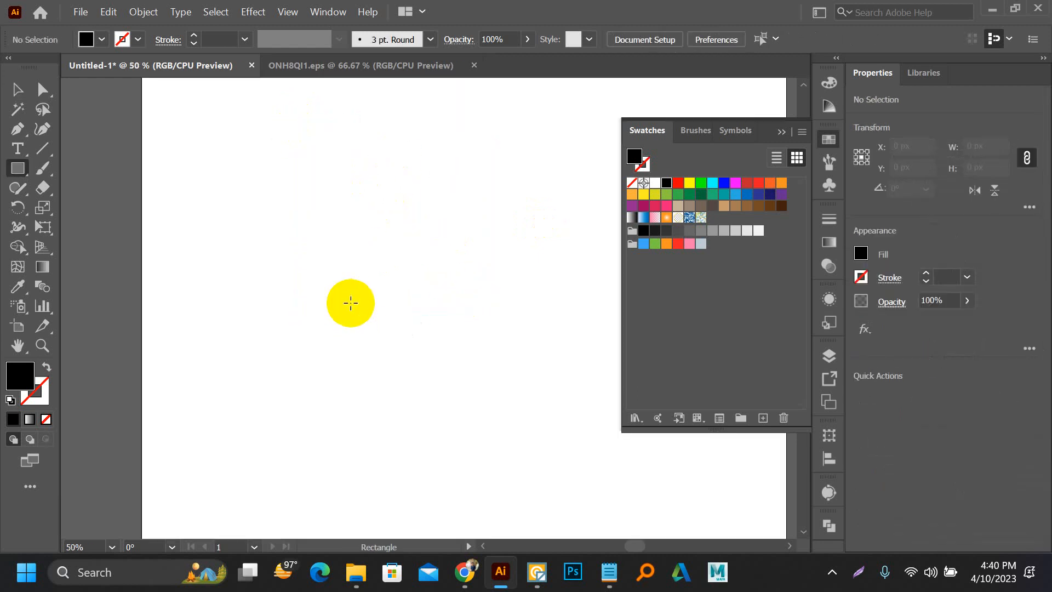
Step: Draw two overlapping upright ellipses and intersect them into a pointed petal about 81 x 340 px
key(l)
drag(334, 135, 430, 364)
drag(291, 143, 382, 383)
key(v)
drag(221, 160, 425, 323)
click(915, 466)
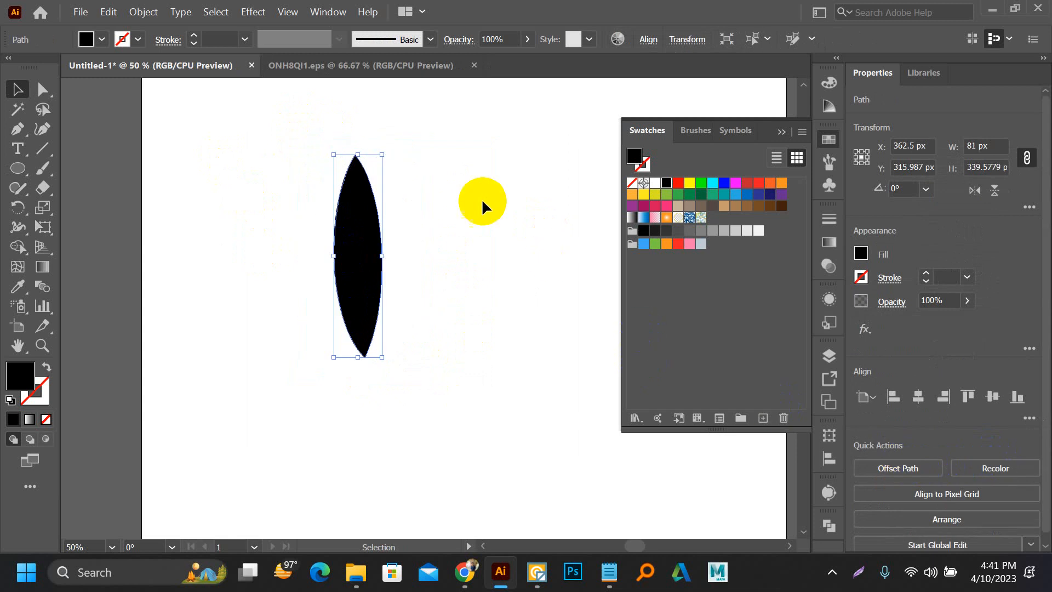
Step: Rotate a copy of the pointed petal by 30° about its bottom anchor point
click(478, 195)
click(373, 237)
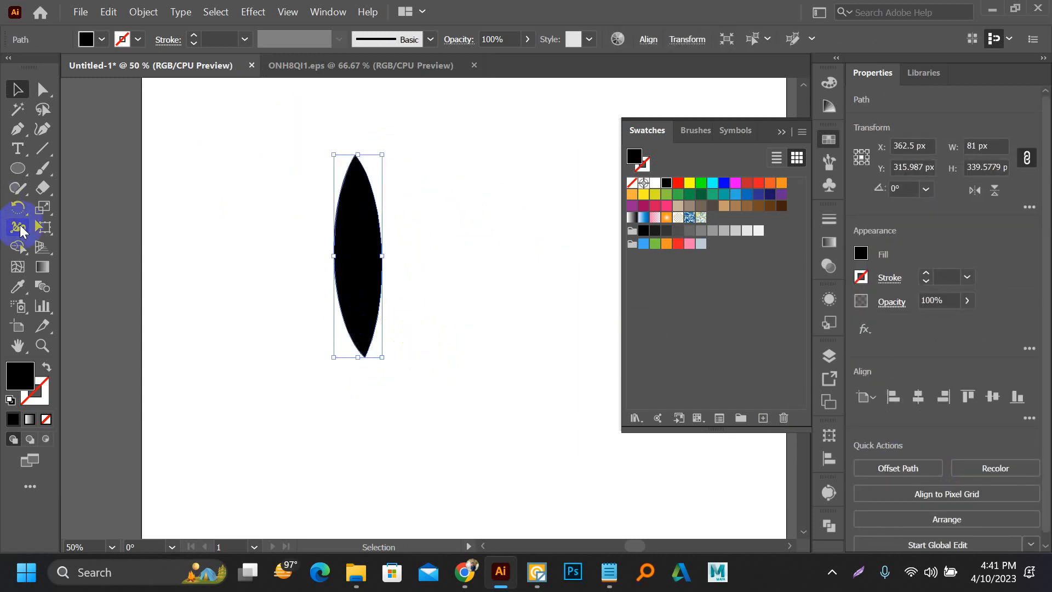
click(18, 208)
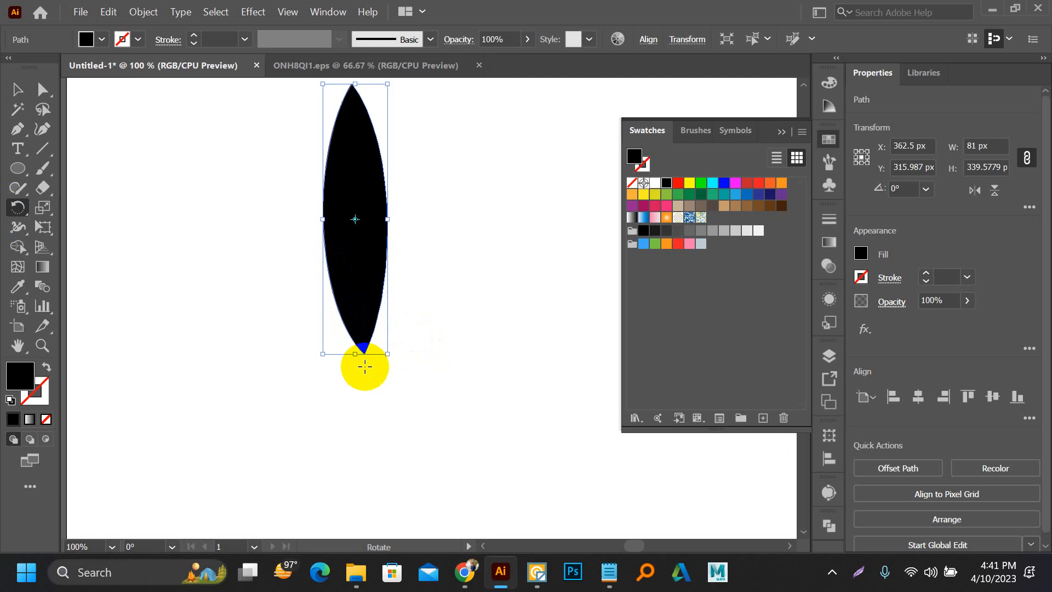
scroll(363, 362, up, 2)
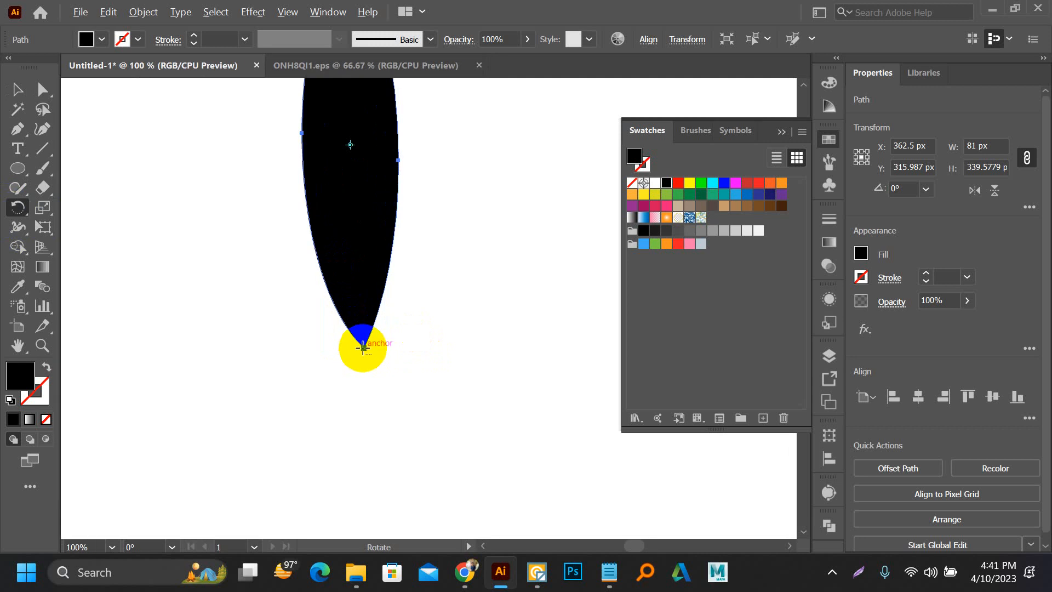
alt+click(362, 347)
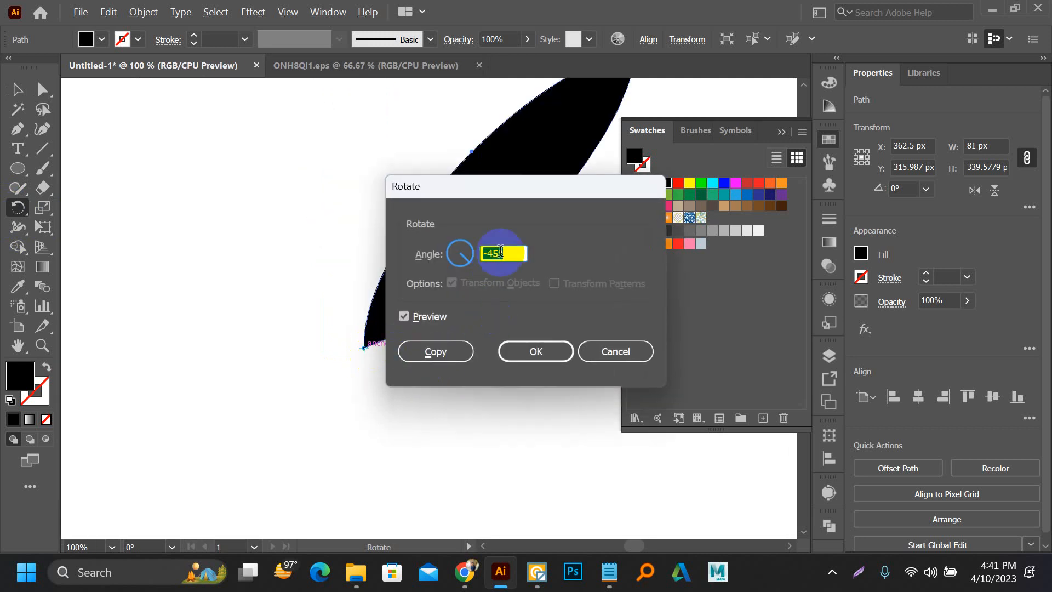
click(466, 355)
click(615, 352)
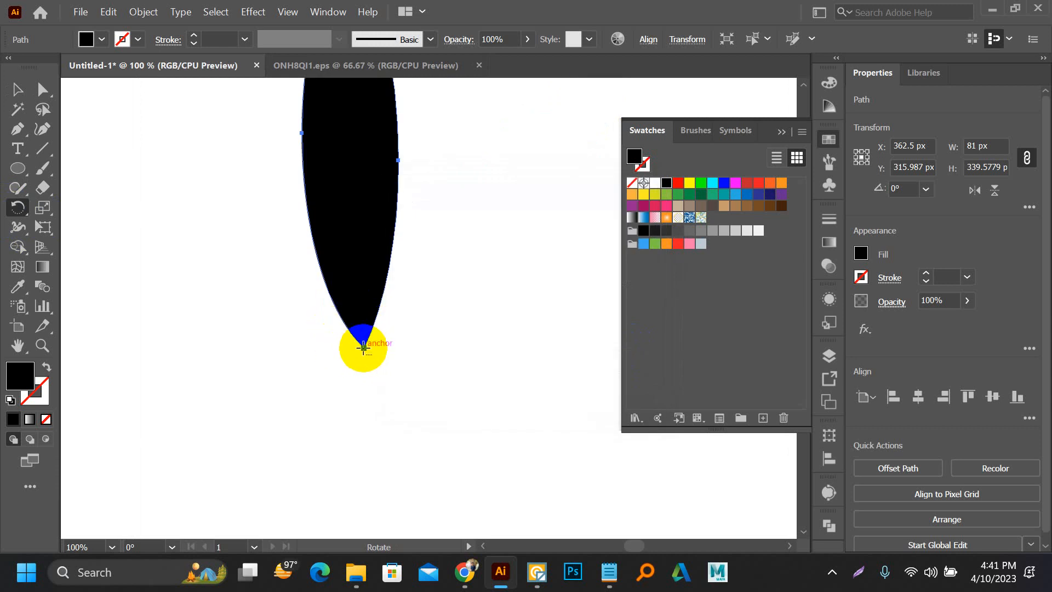
alt+click(363, 347)
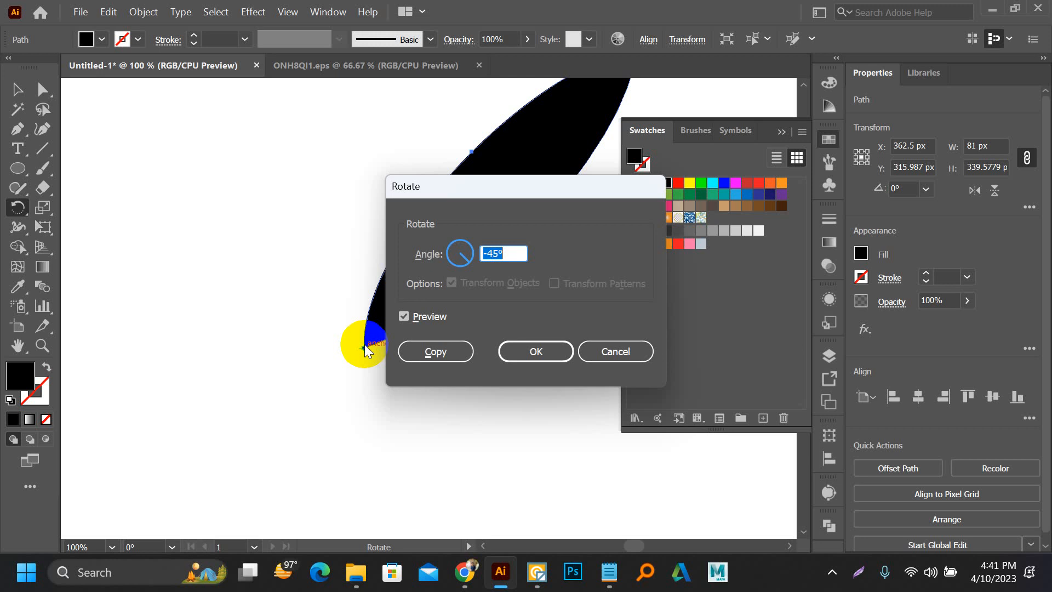
text(30)
click(410, 354)
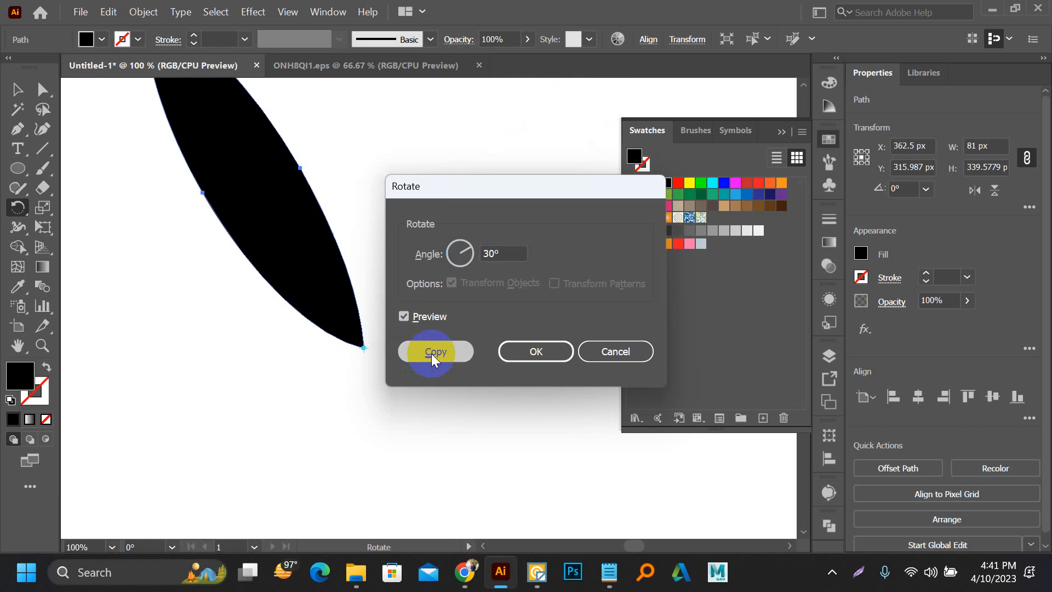
Step: Repeat the 30° rotated copy until twelve petals complete the flower, and deselect it
key(ctrl+d)
key(ctrl+d)
key(ctrl+d)
key(ctrl+d)
key(ctrl+d)
key(ctrl+d)
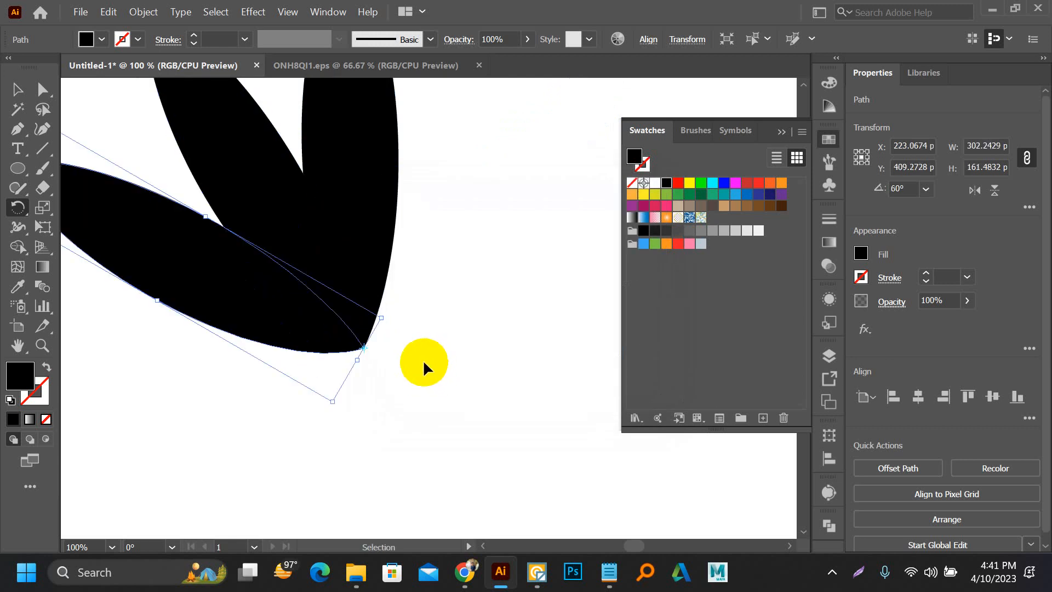
key(ctrl+d)
key(ctrl+d)
key(ctrl+d)
key(ctrl+d)
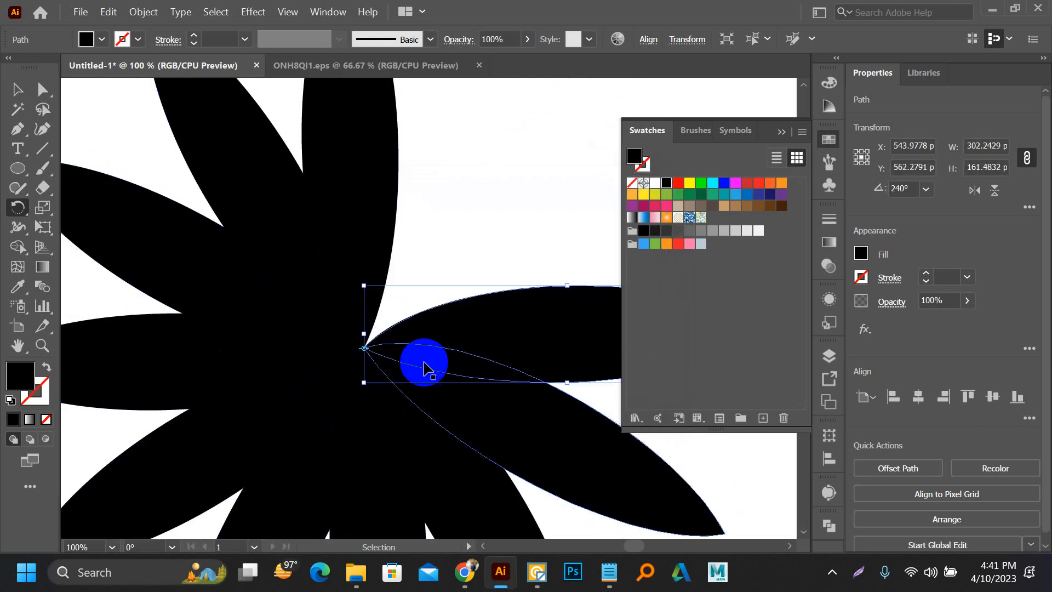
key(ctrl+minus)
key(ctrl+minus)
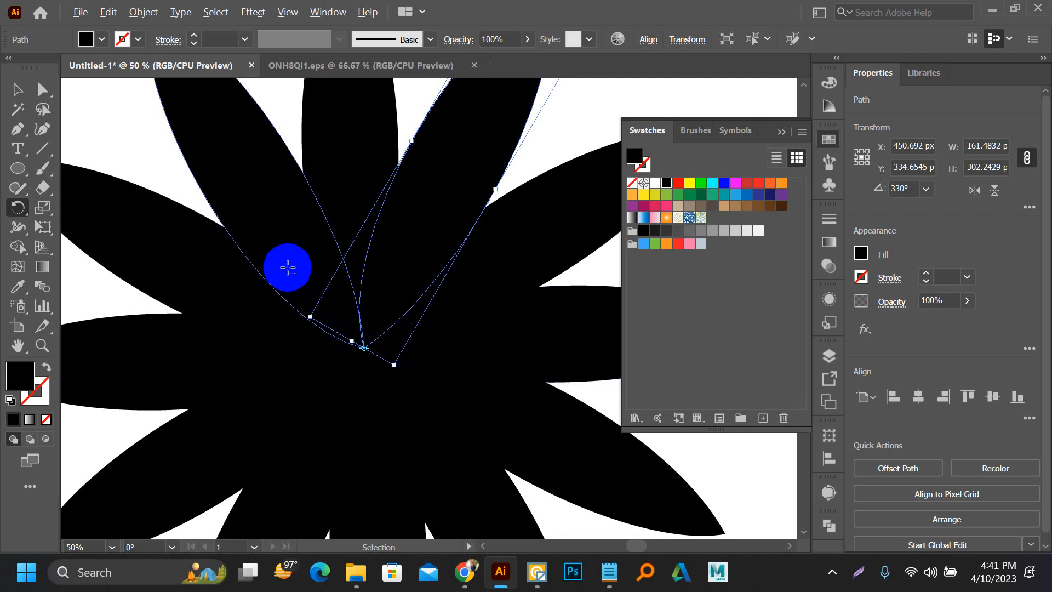
click(13, 88)
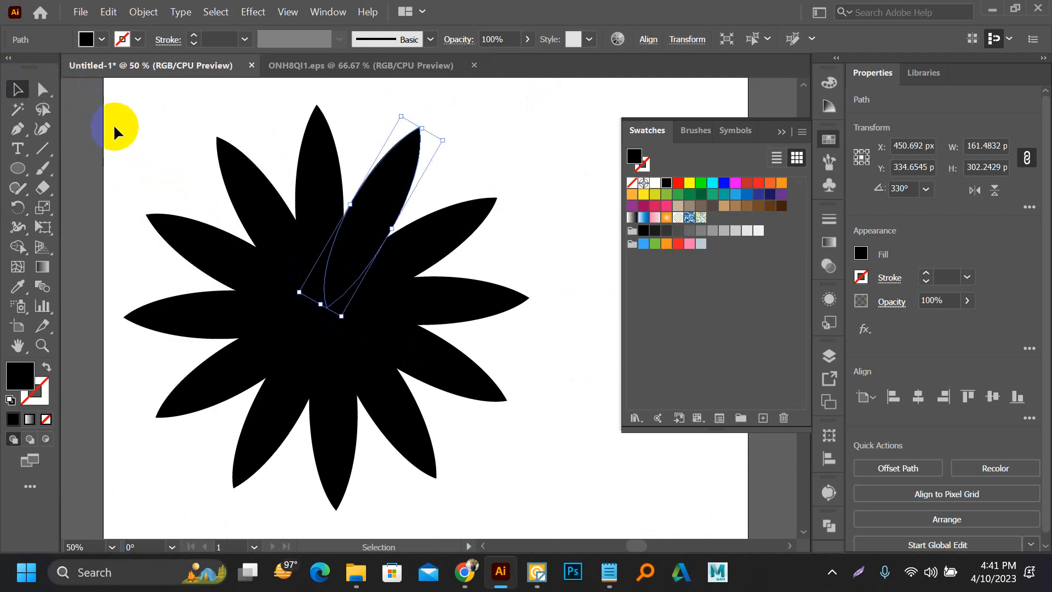
click(133, 136)
scroll(133, 135, down, 1)
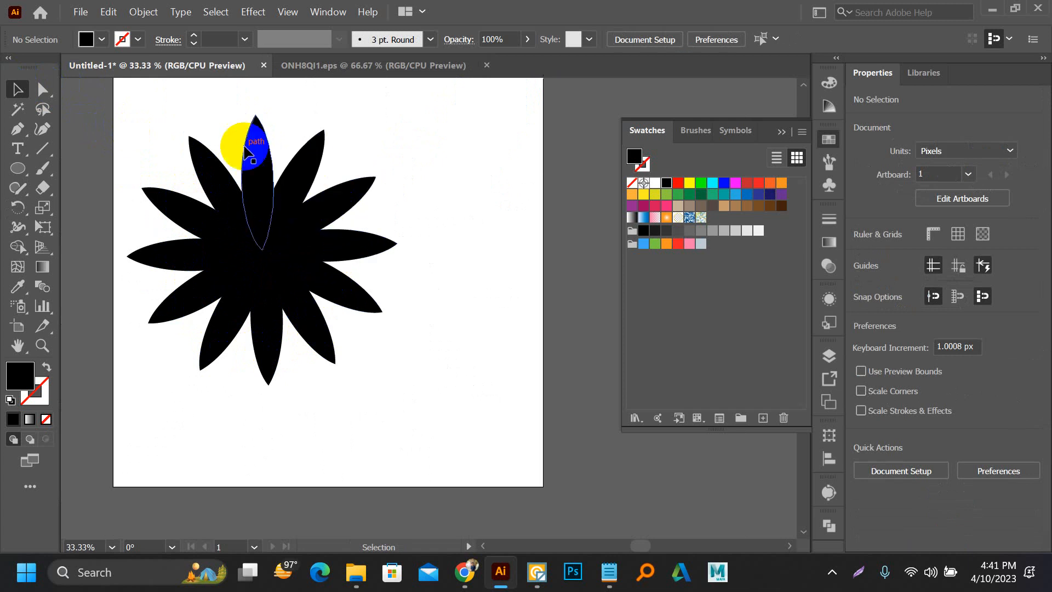
Step: Unite all the petals into one shape and move the flower off the artboard to its left
drag(154, 126, 440, 413)
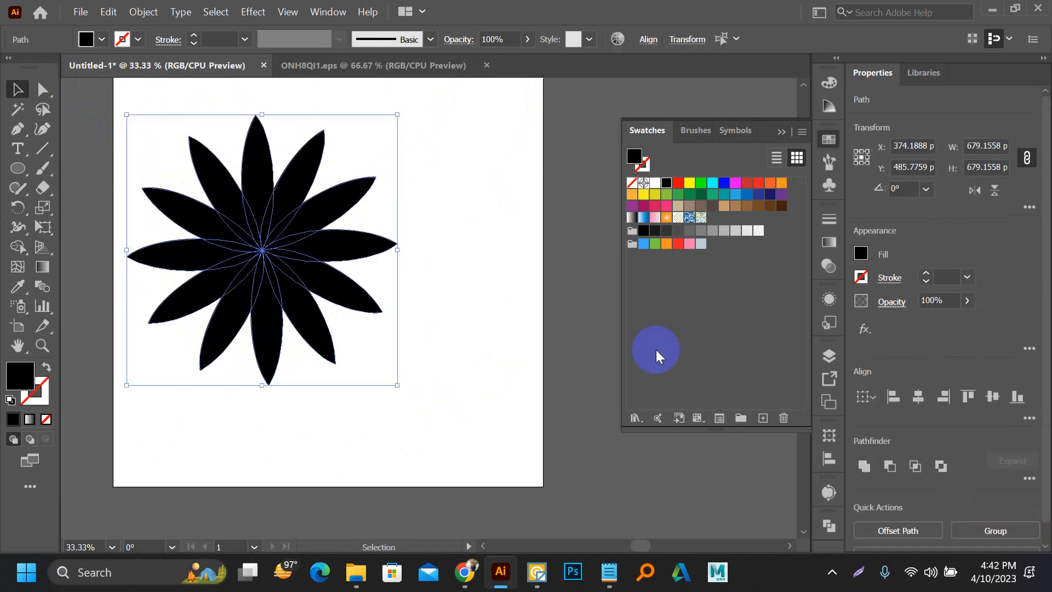
click(863, 472)
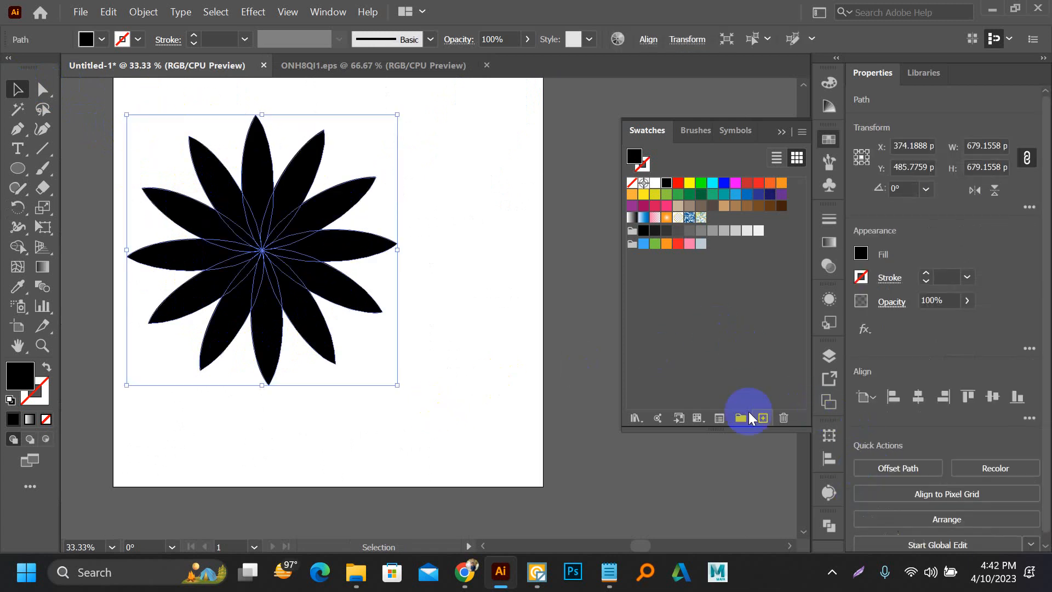
click(450, 262)
scroll(450, 262, down, 1)
drag(352, 291, 184, 271)
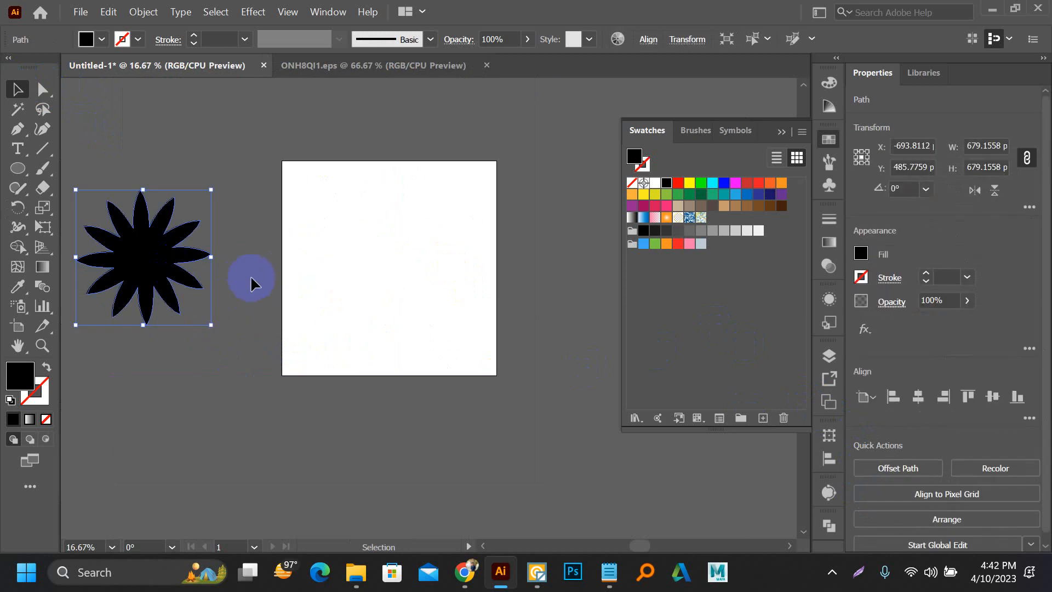
click(226, 255)
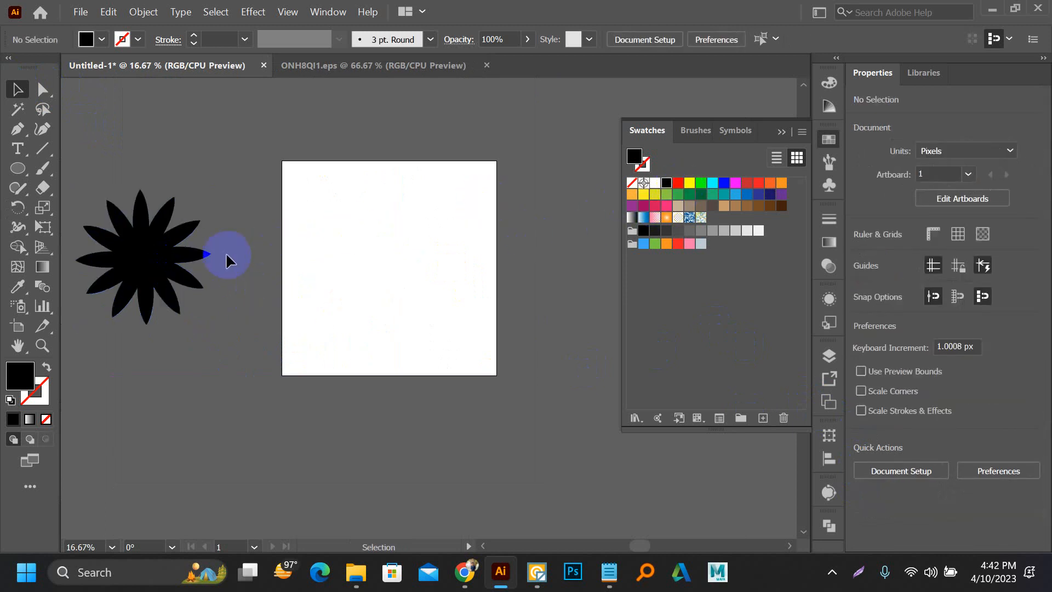
Step: Fill the flower with red and deselect it
click(198, 249)
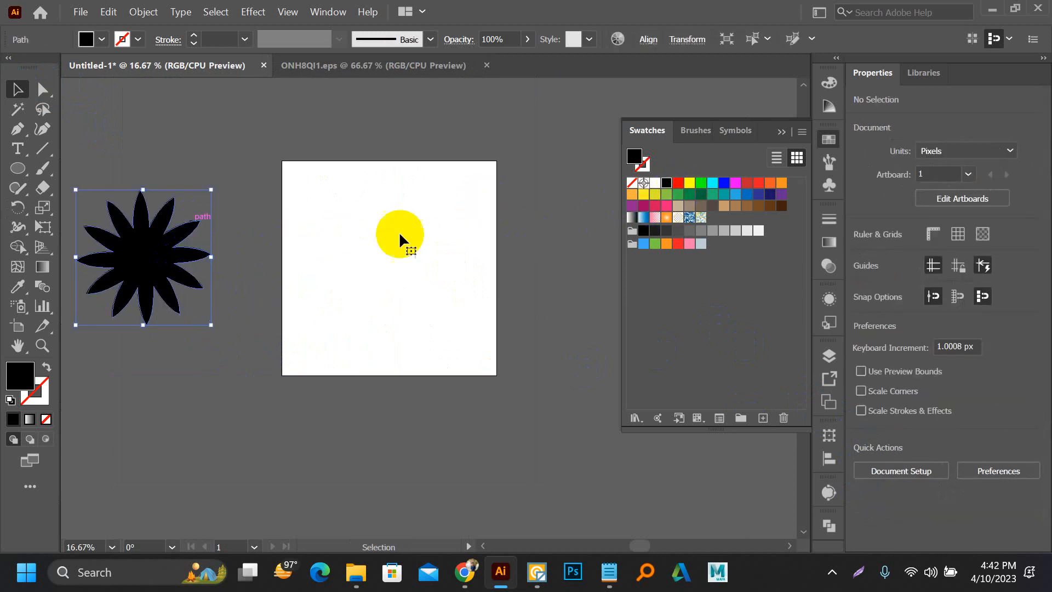
click(680, 183)
click(524, 235)
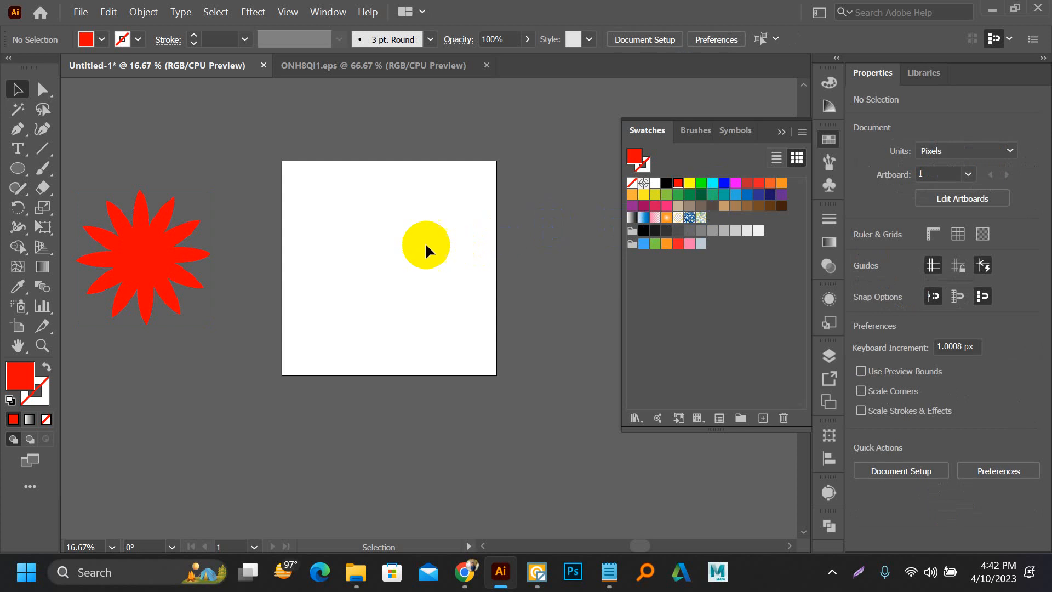
scroll(399, 255, up, 2)
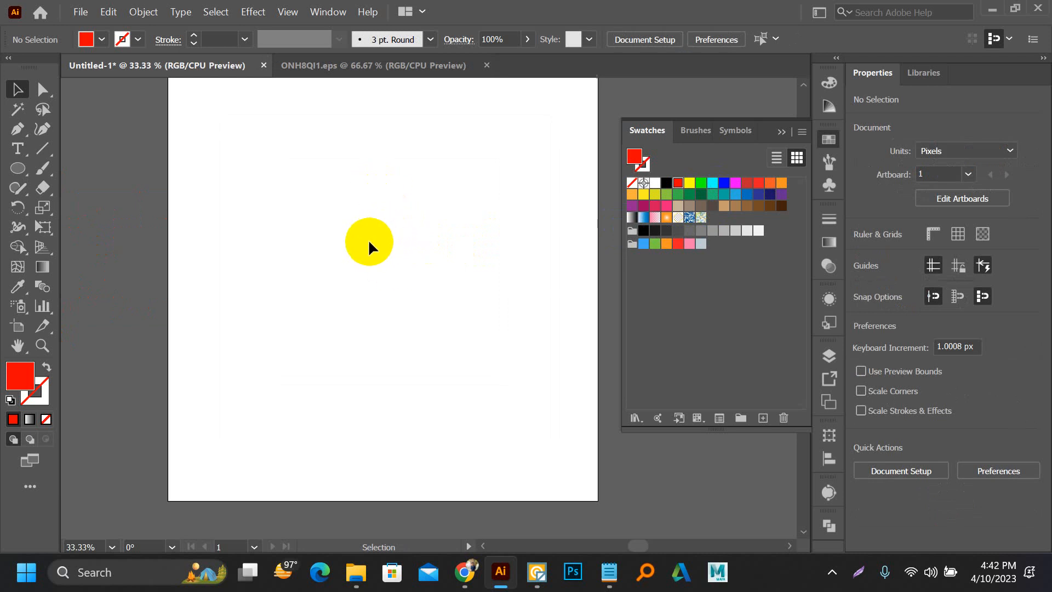
key(l)
drag(354, 170, 369, 247)
key(Delete)
key(v)
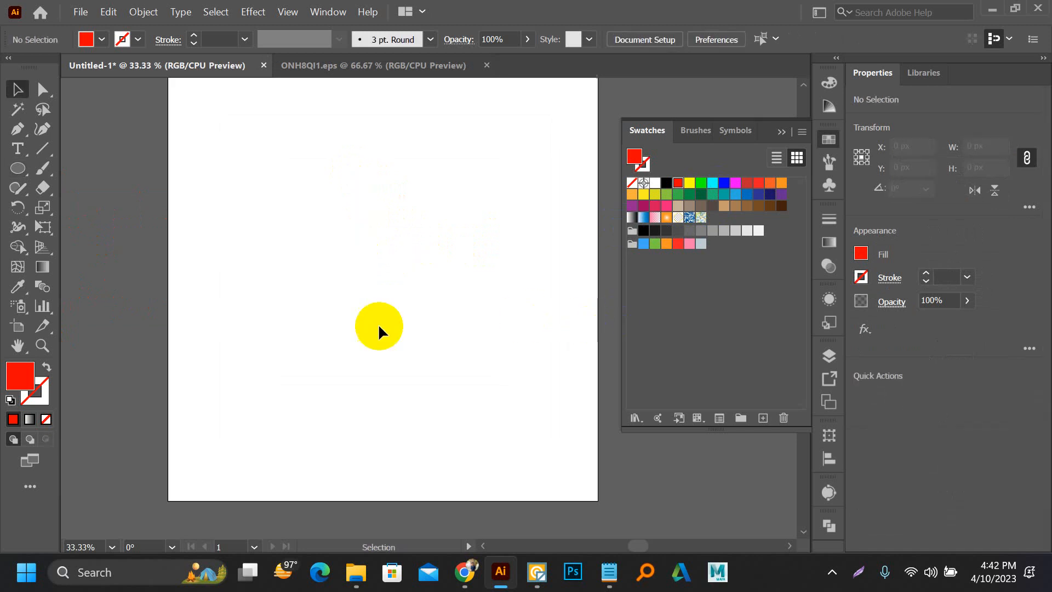
Step: Move the red flower onto the upper part of the artboard and scale it to about 128 x 128 px
scroll(313, 310, down, 1)
drag(76, 259, 416, 194)
drag(436, 102, 369, 192)
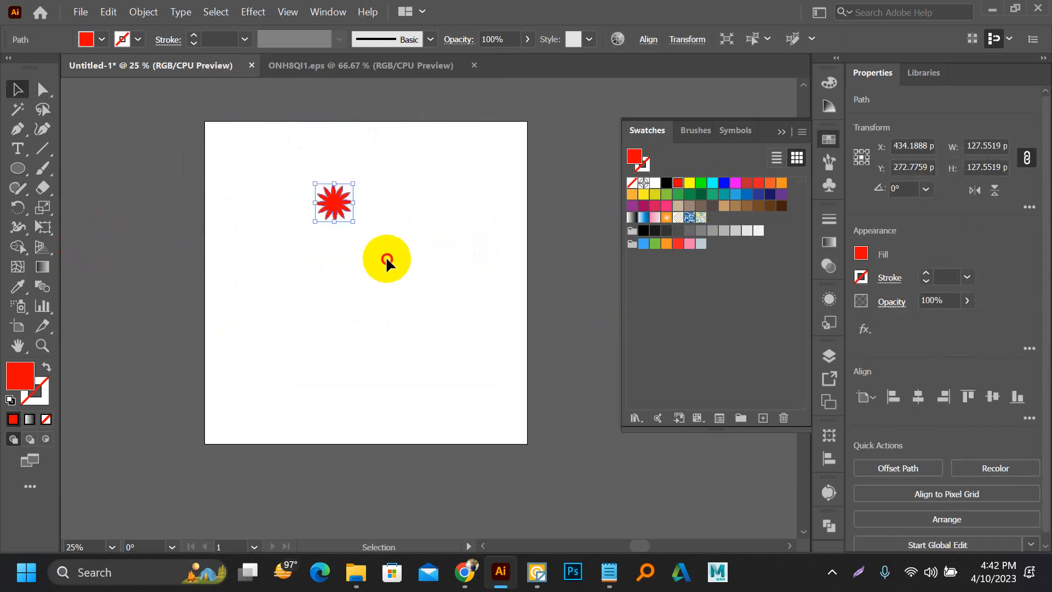
click(387, 260)
scroll(316, 219, up, 2)
click(340, 212)
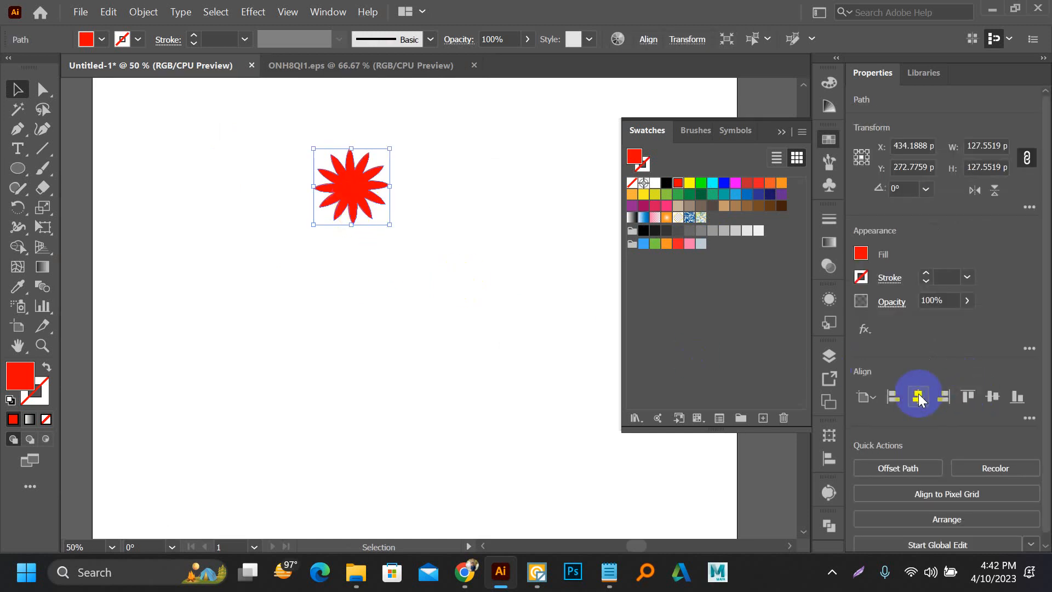
Step: Try centring the red flower vertically on the artboard, and reposition it in the upper part at about X 536, Y 210 px
click(992, 396)
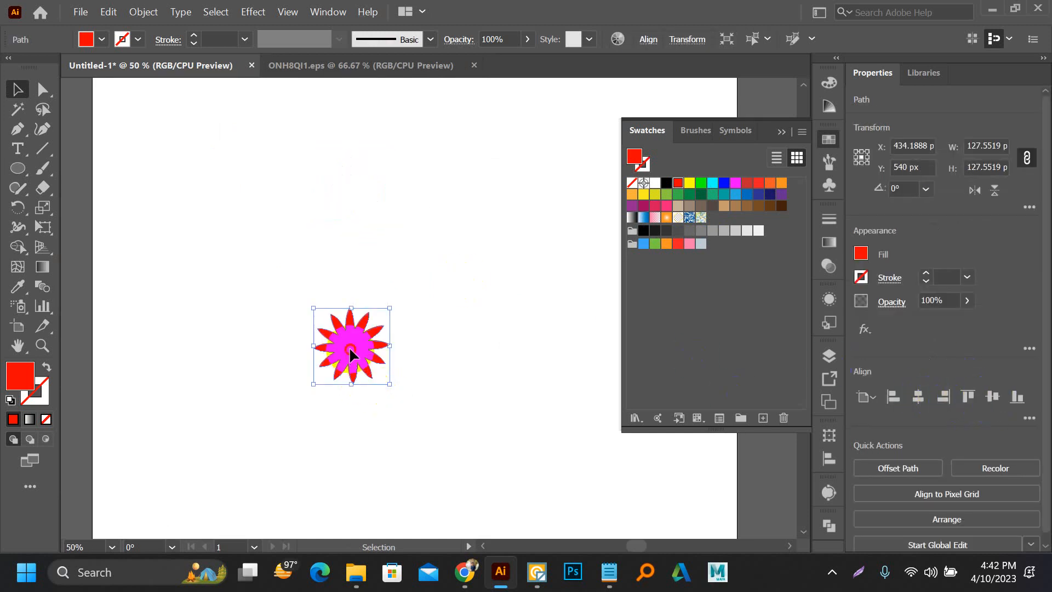
drag(354, 342, 355, 159)
click(342, 215)
scroll(342, 215, up, 1)
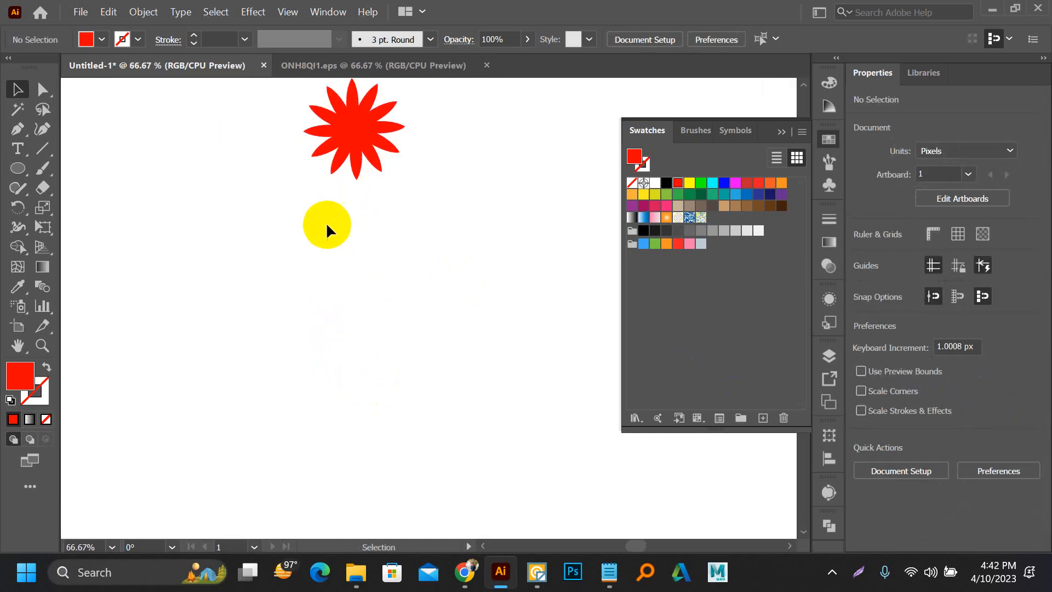
scroll(326, 222, up, 2)
mouse_move(367, 262)
mouse_down()
mouse_move(446, 228)
mouse_move(357, 265)
mouse_up()
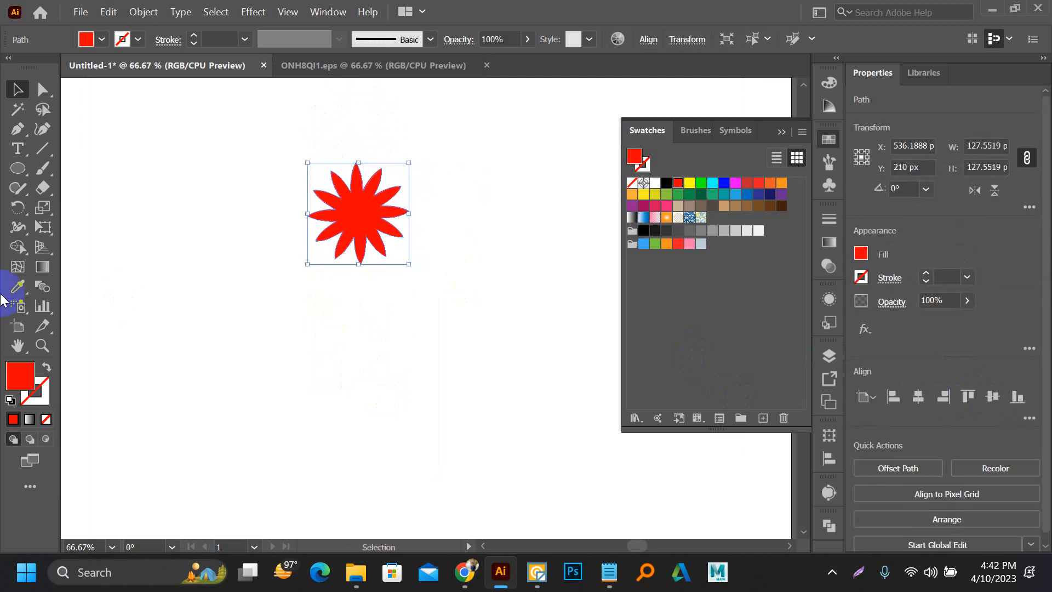
Step: Try a 30° rotated copy of the flower around a point just below it, and undo the copy
click(18, 207)
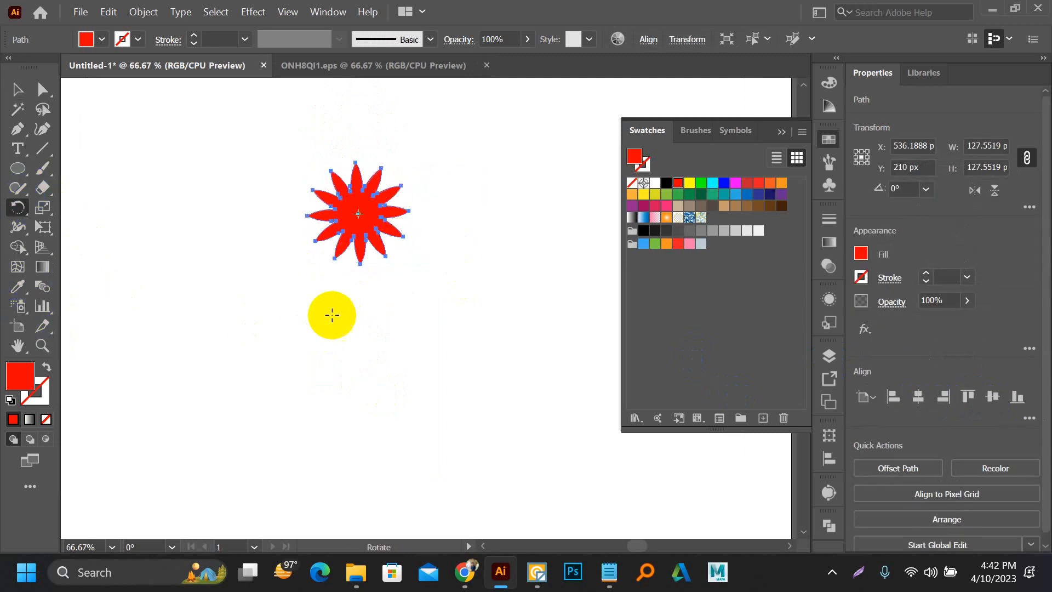
scroll(361, 190, up, 2)
scroll(367, 280, down, 1)
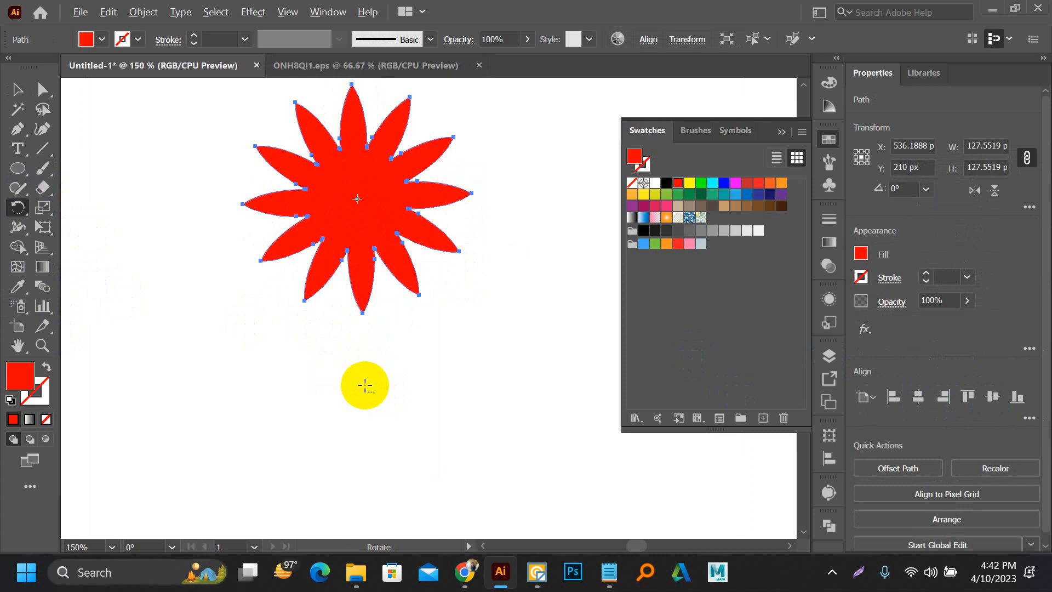
alt+click(365, 385)
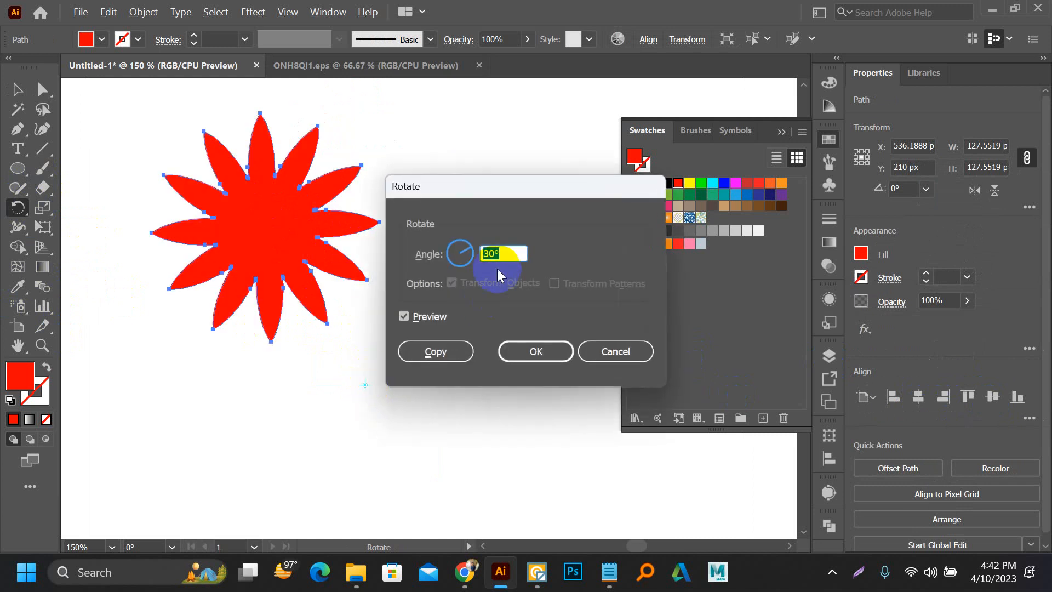
click(436, 353)
key(ctrl+z)
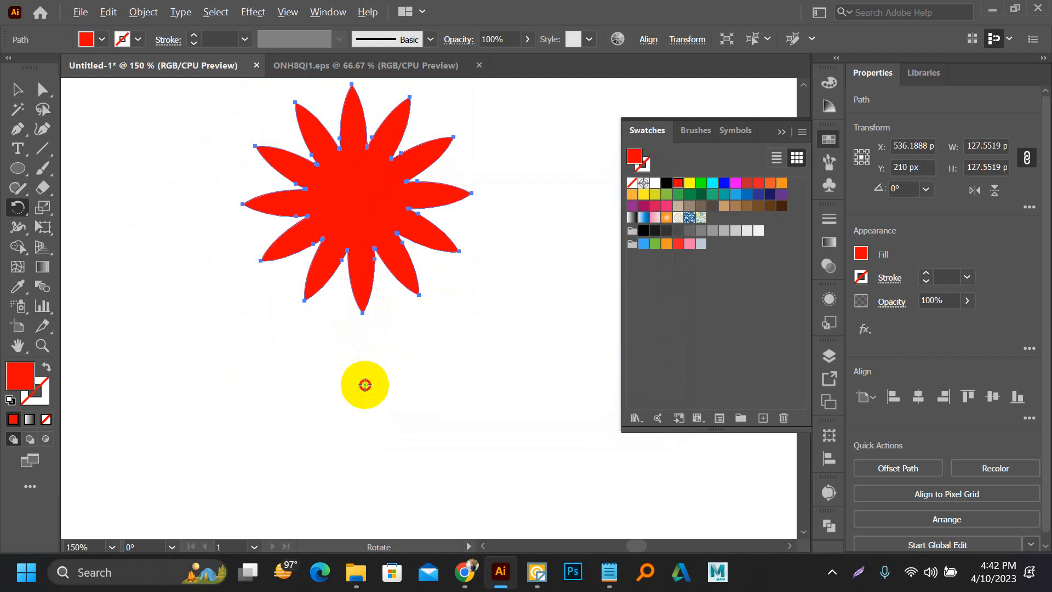
Step: Copy the flower rotated 60° around a point just below it, and repeat until six flowers form a ring
alt+click(364, 384)
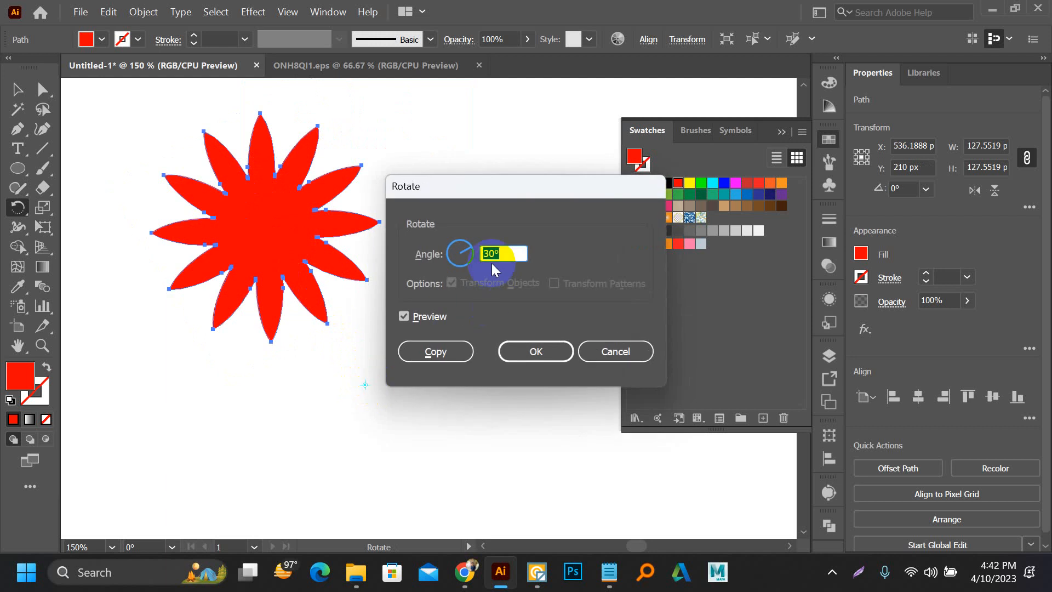
text(60)
click(448, 351)
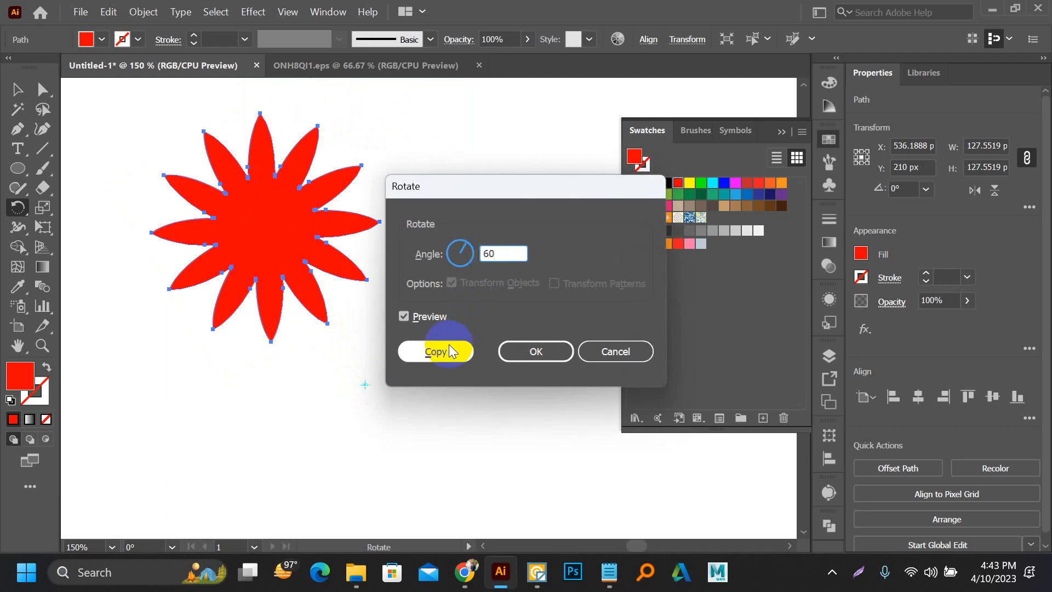
scroll(155, 263, down, 3)
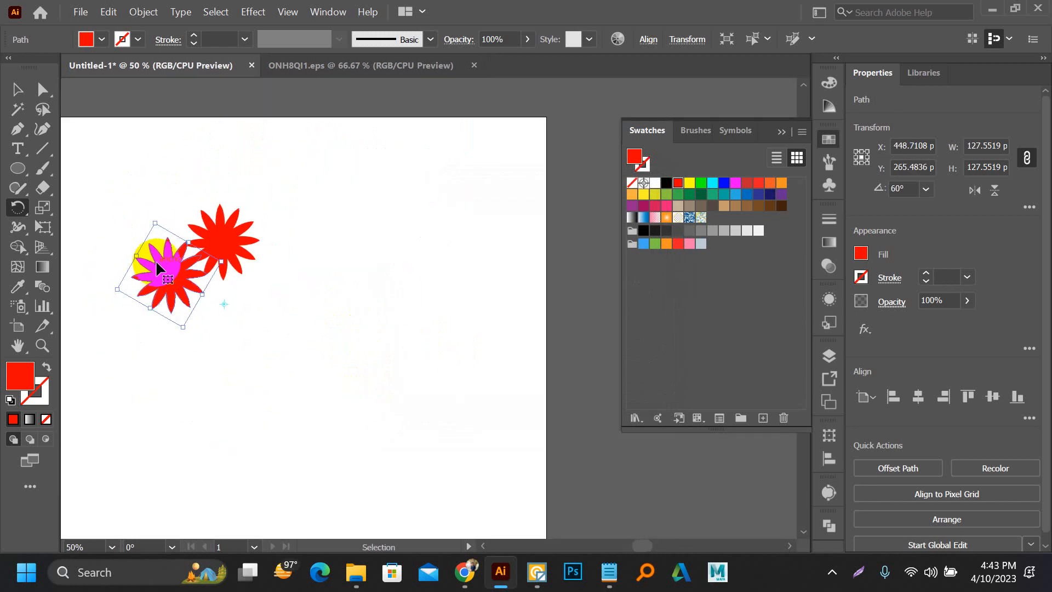
key(ctrl+d)
key(ctrl+d)
key(ctrl+d)
key(ctrl+d)
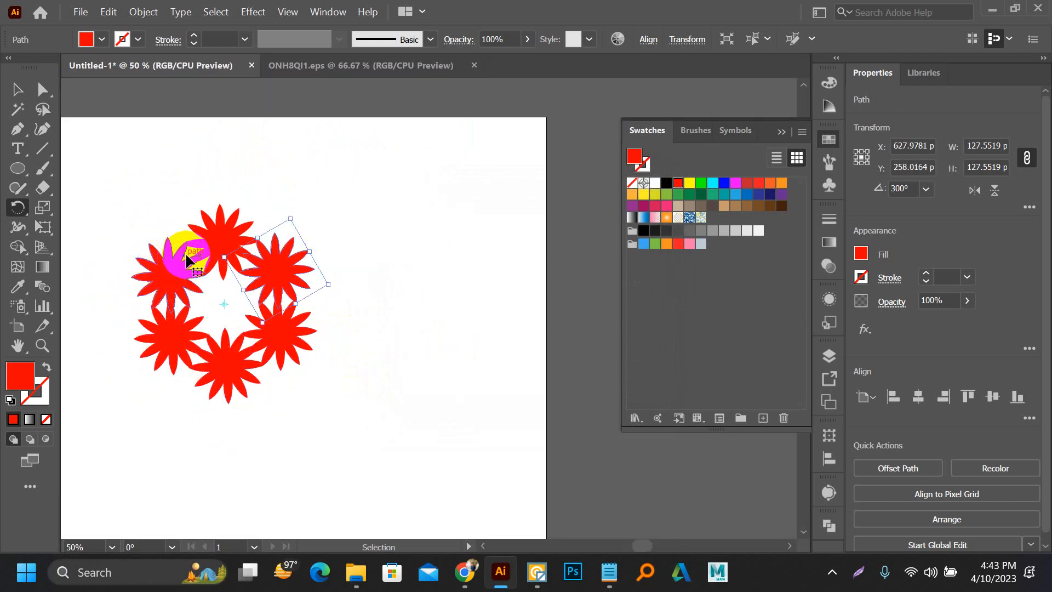
Step: Select all six flowers of the ring and group them
click(18, 90)
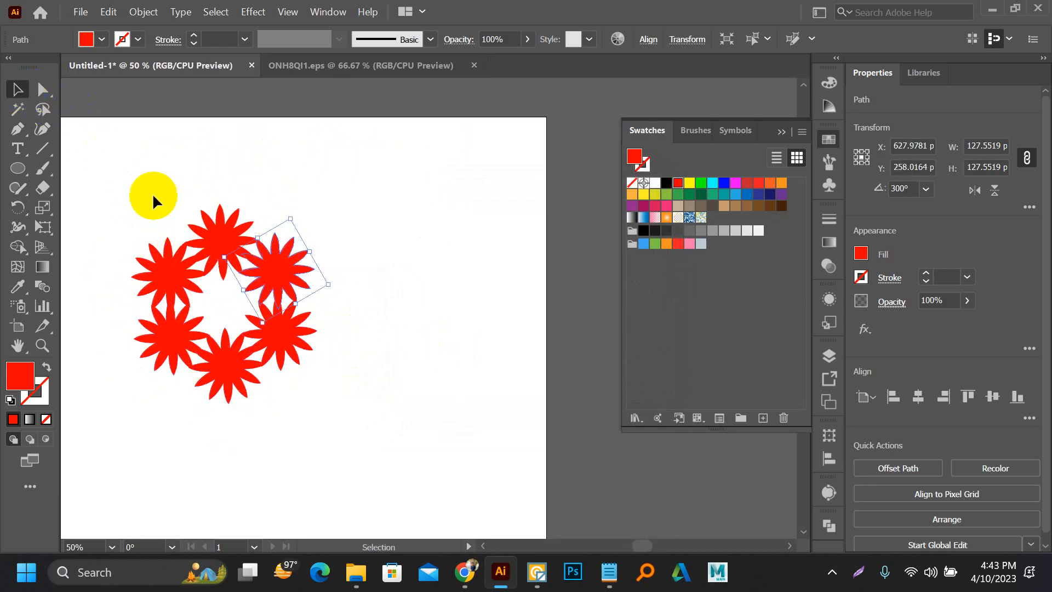
click(148, 195)
drag(147, 192, 329, 384)
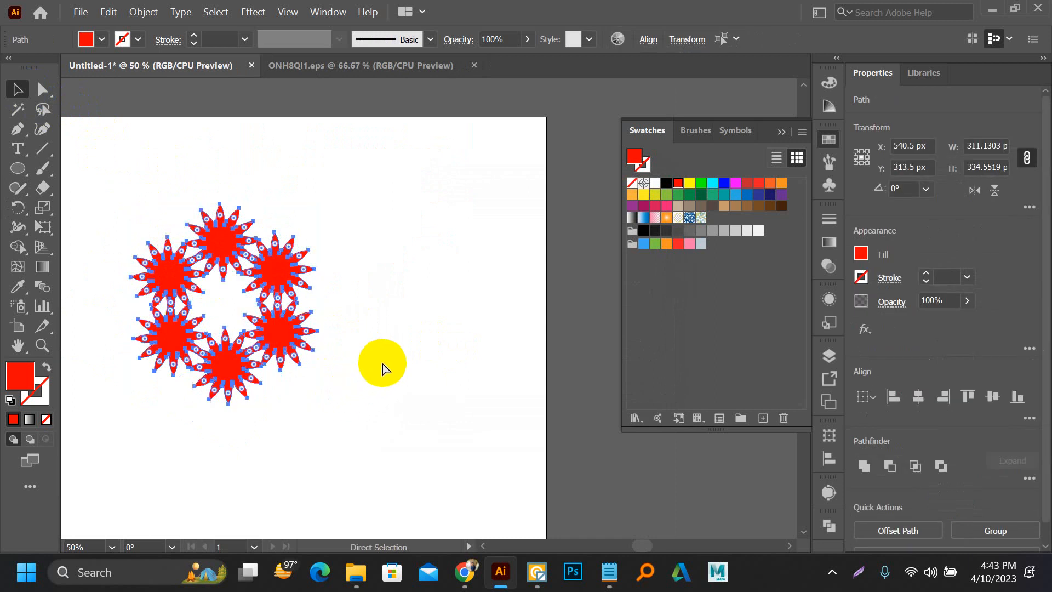
key(ctrl+g)
Step: Move the flower ring group sideways to X 690.5, Y 313.5 px and deselect it
drag(235, 257, 429, 265)
click(429, 265)
drag(364, 244, 397, 210)
scroll(441, 329, down, 4)
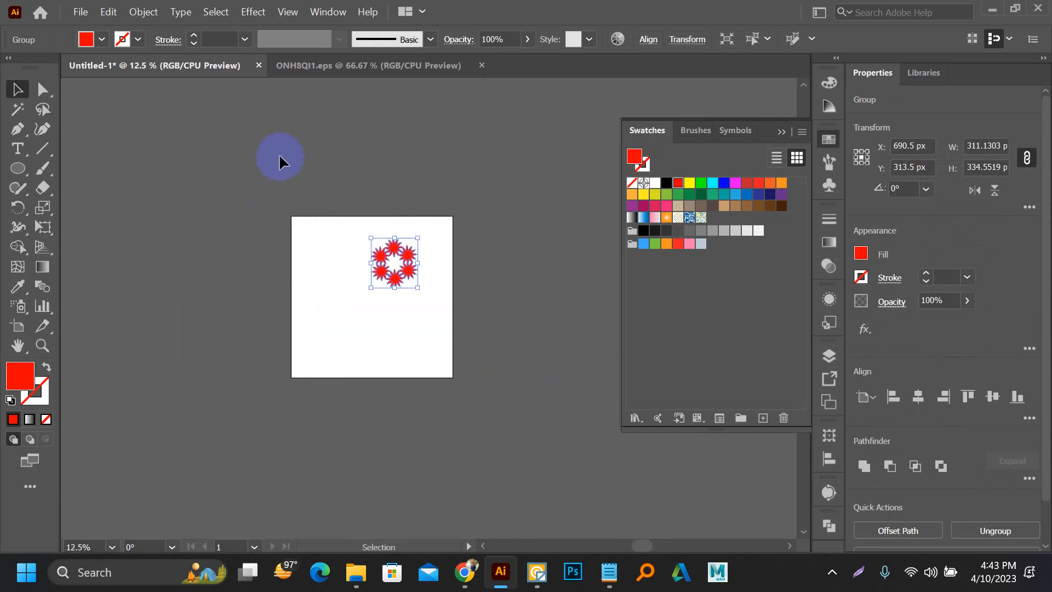
scroll(382, 246, up, 2)
click(289, 218)
drag(340, 243, 298, 226)
scroll(184, 250, down, 1)
scroll(324, 293, up, 1)
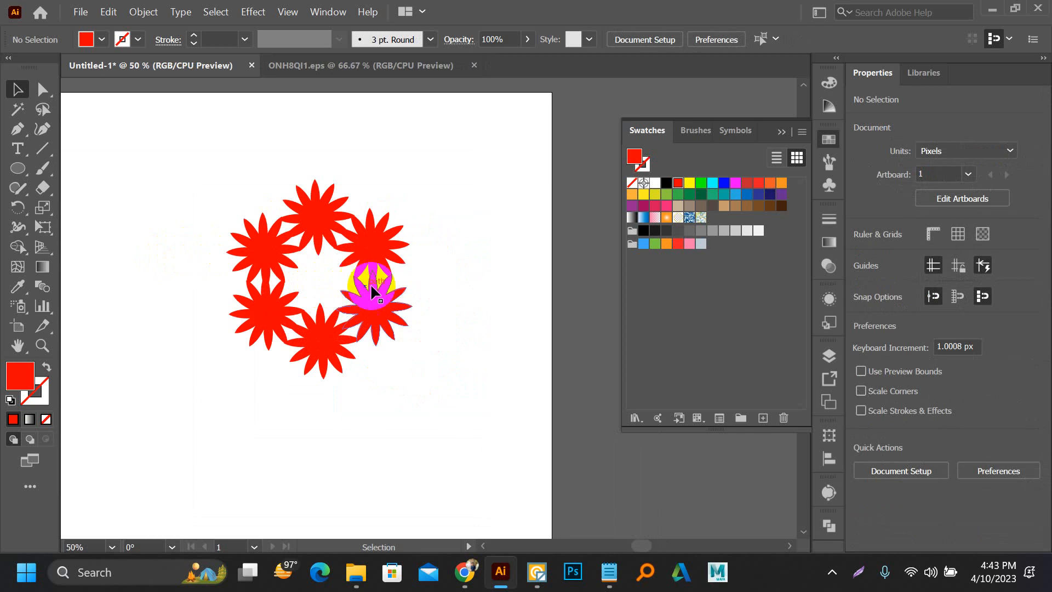
Step: Copy the flower ring in place and enlarge the copy around its centre to about 1029 x 1387 px
click(388, 299)
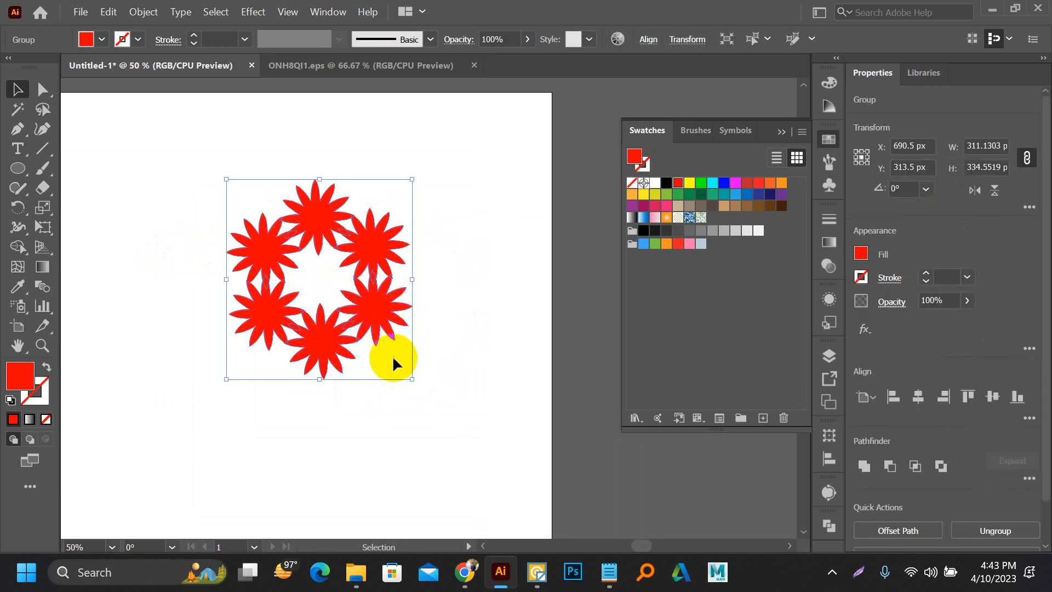
key(a)
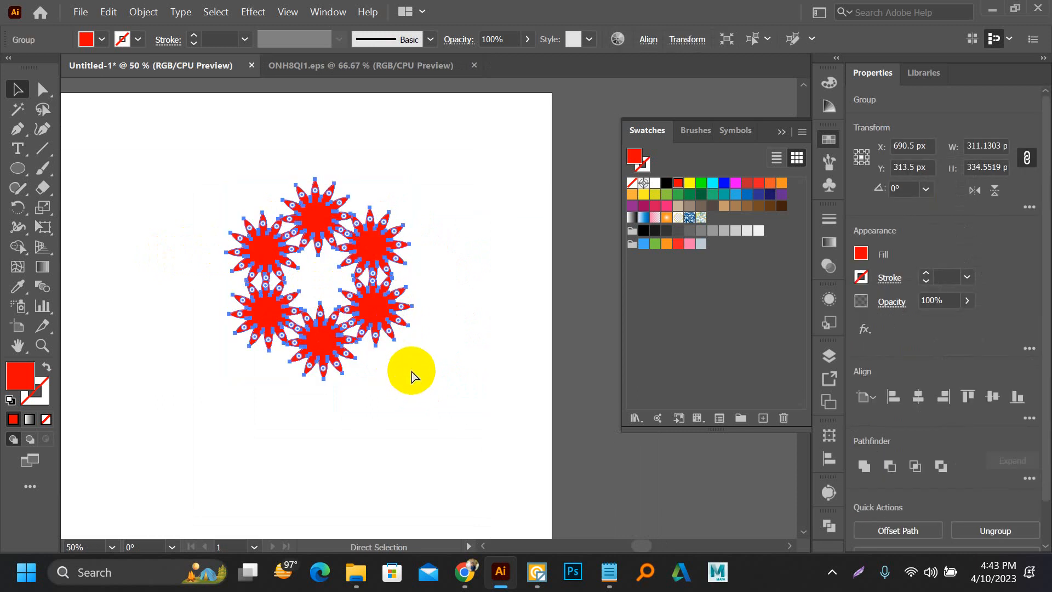
key(v)
drag(417, 384, 628, 503)
drag(396, 338, 399, 424)
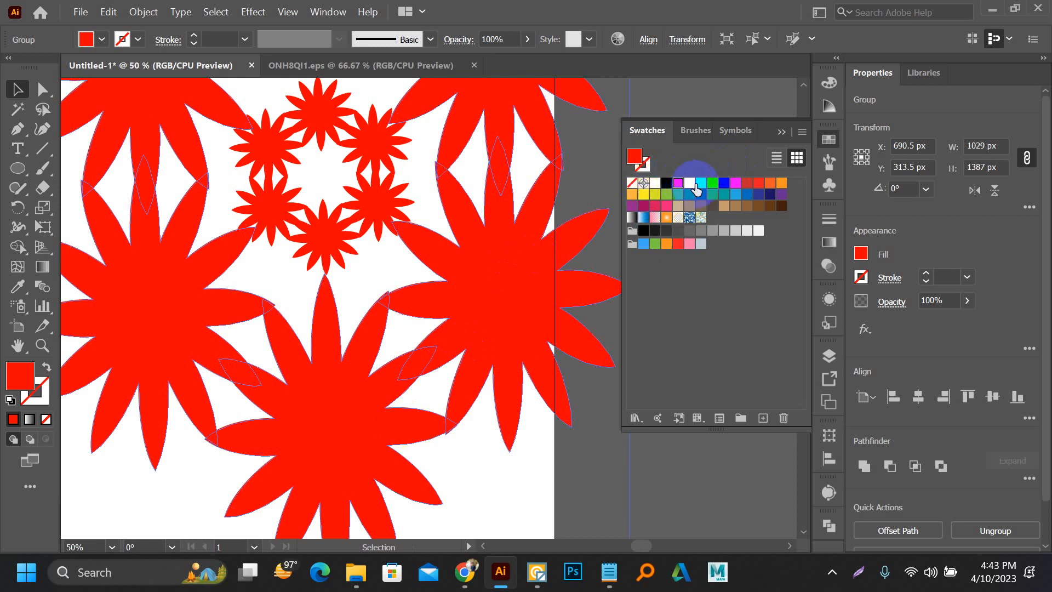
Step: Fill the enlarged ring with yellow-green, change its fill to magenta, and reselect it
click(655, 194)
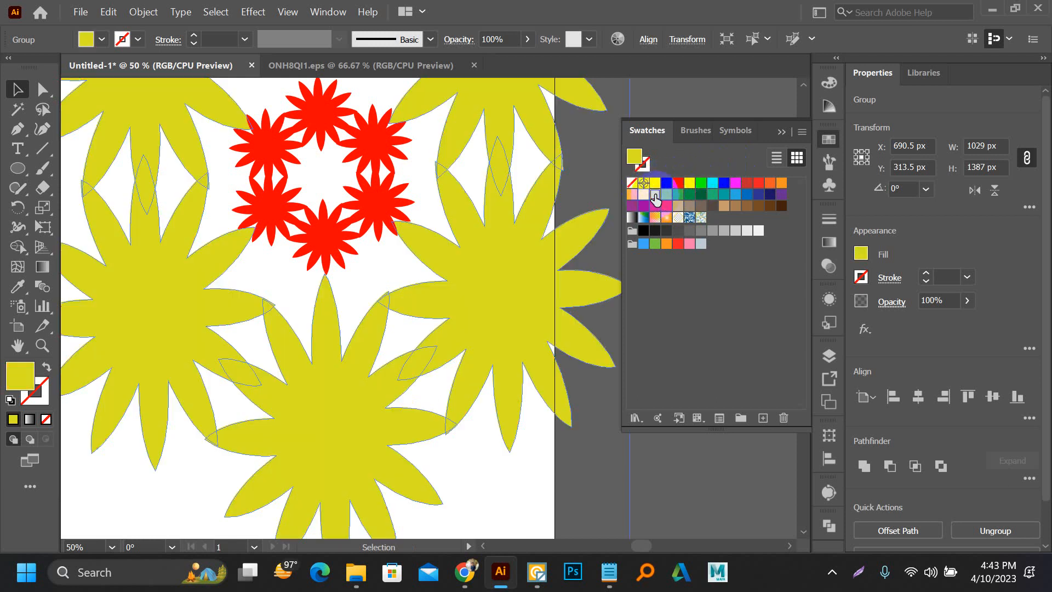
click(735, 184)
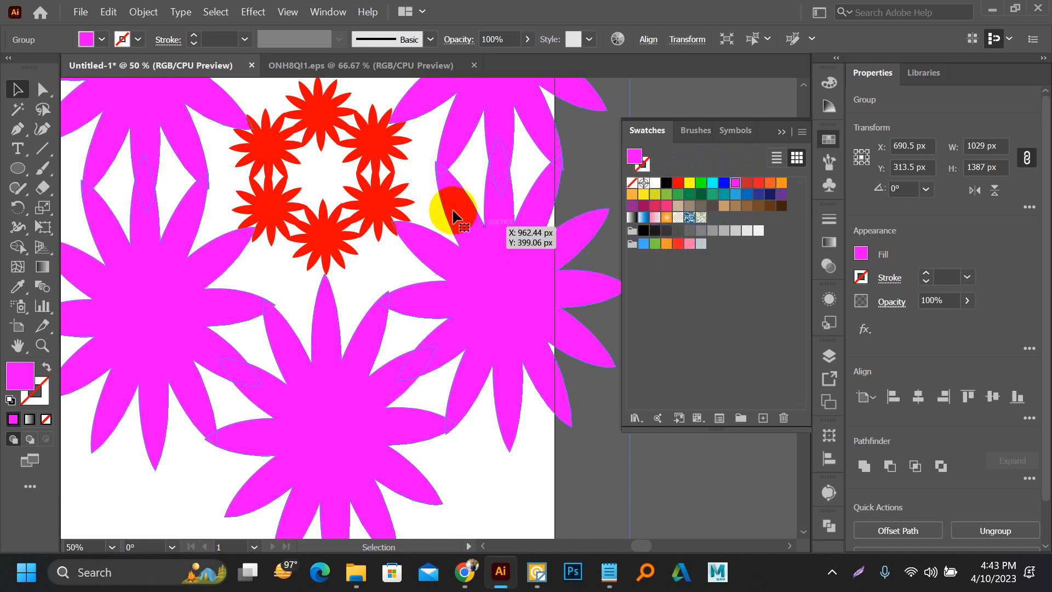
click(287, 266)
scroll(267, 278, down, 1)
scroll(310, 206, up, 3)
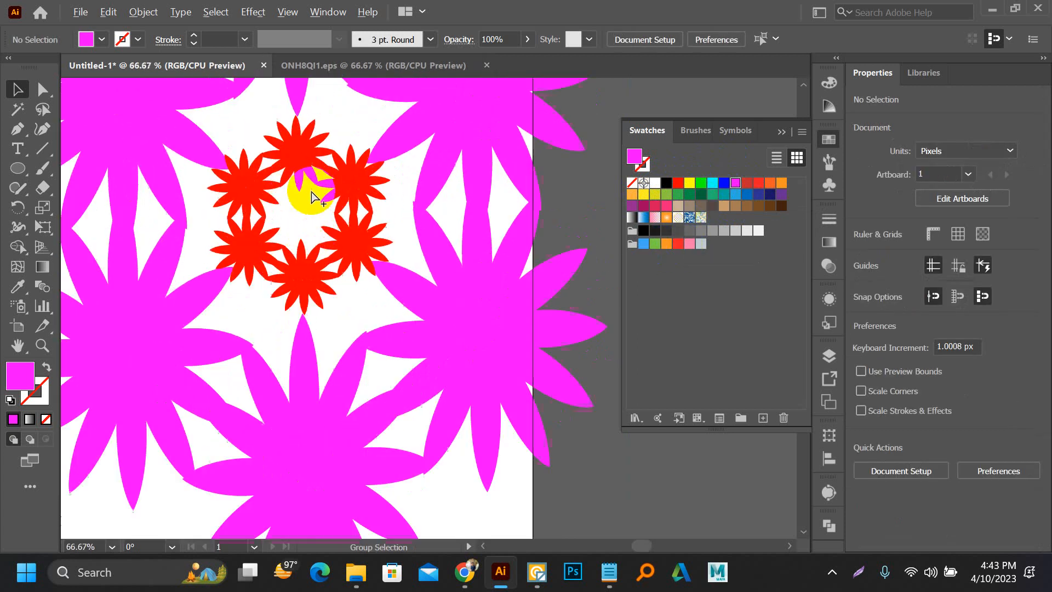
scroll(237, 232, down, 5)
click(314, 286)
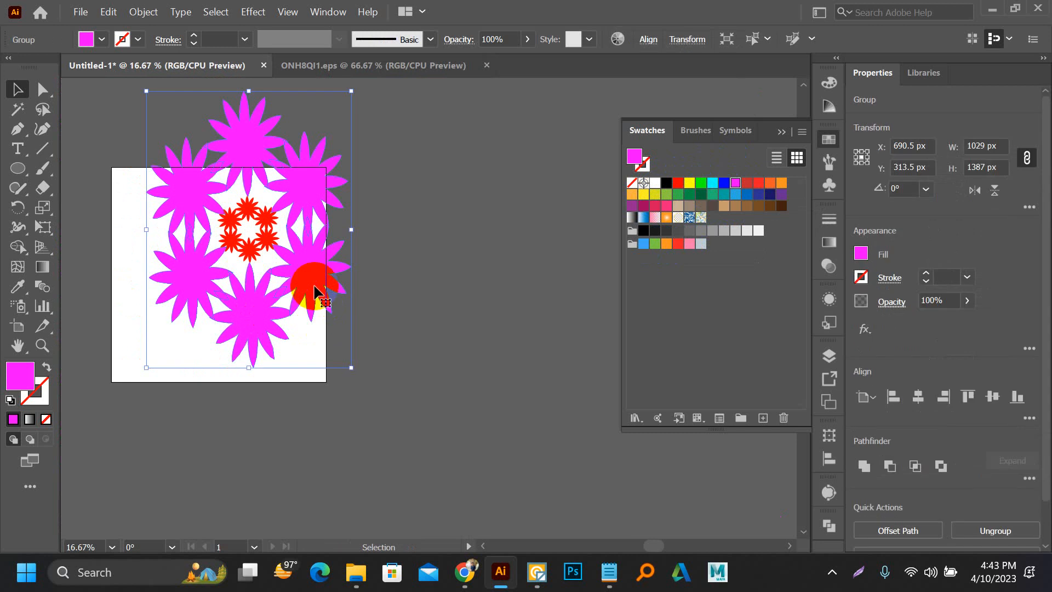
Step: Remove the magenta ring, and shrink the red ring to about 172 x 185 px near the artboard's centre
drag(315, 289, 225, 291)
scroll(224, 283, up, 2)
drag(275, 318, 261, 290)
Step: Copy the small red ring in place, enlarge the copy around its centre to about 966 x 1039 px, and deselect it
key(ctrl)
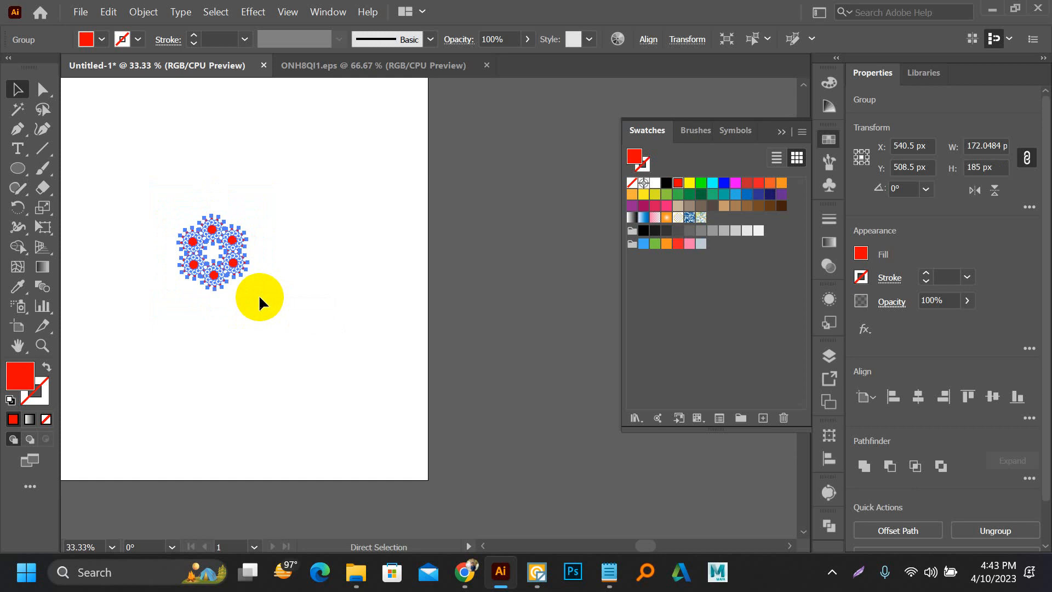
drag(248, 286, 472, 461)
key(ctrl)
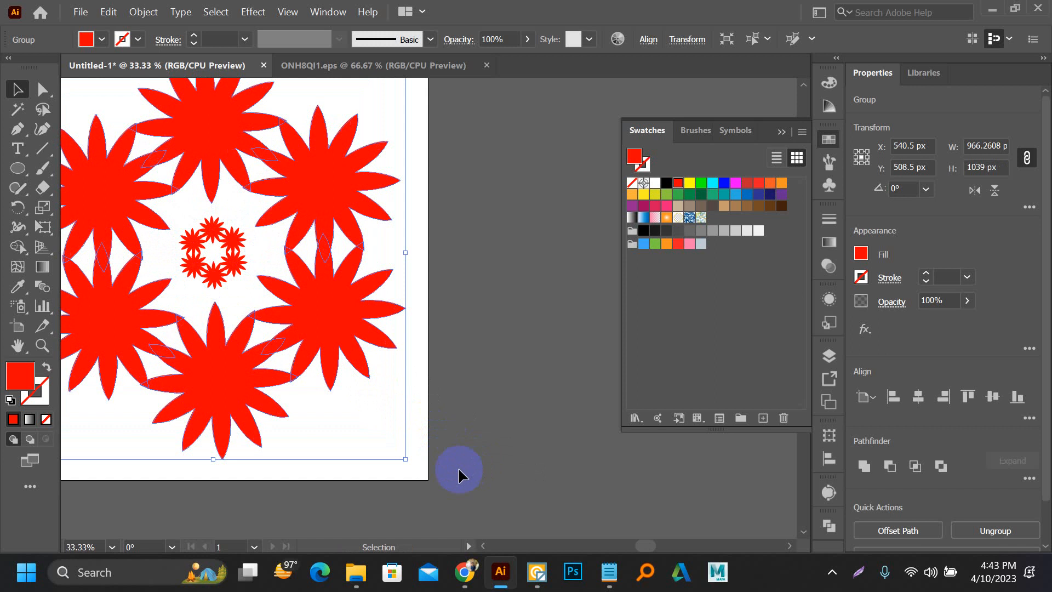
click(469, 329)
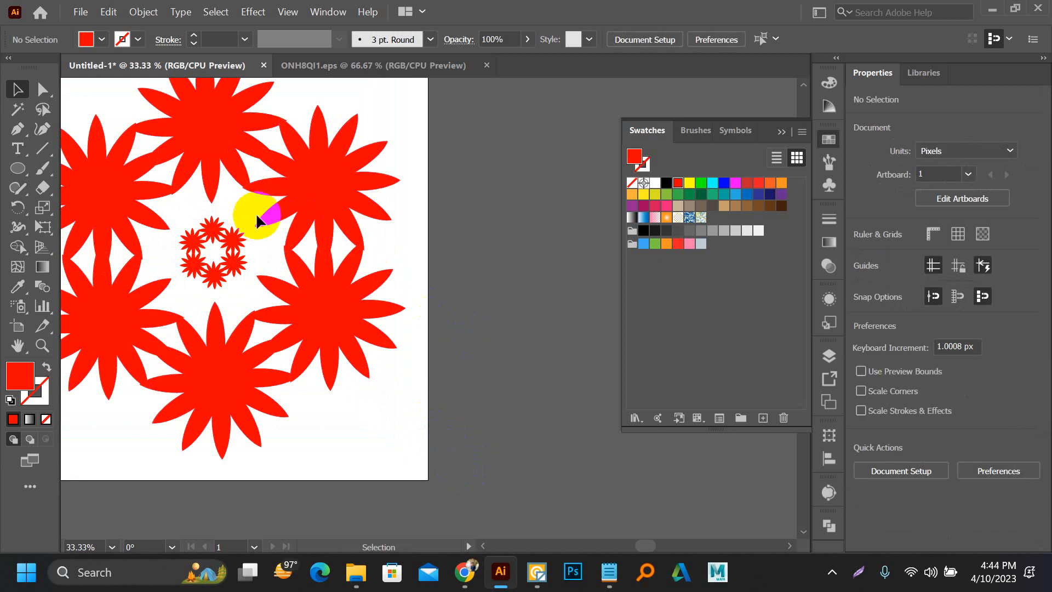
Step: Select both the small and the large red rings and make a blend between them
click(184, 274)
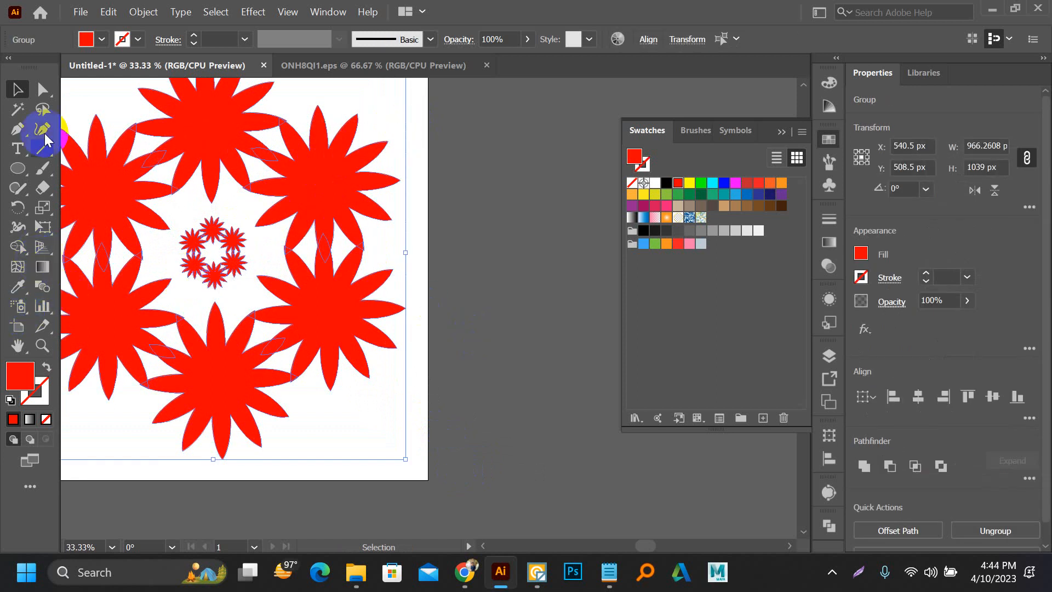
click(143, 12)
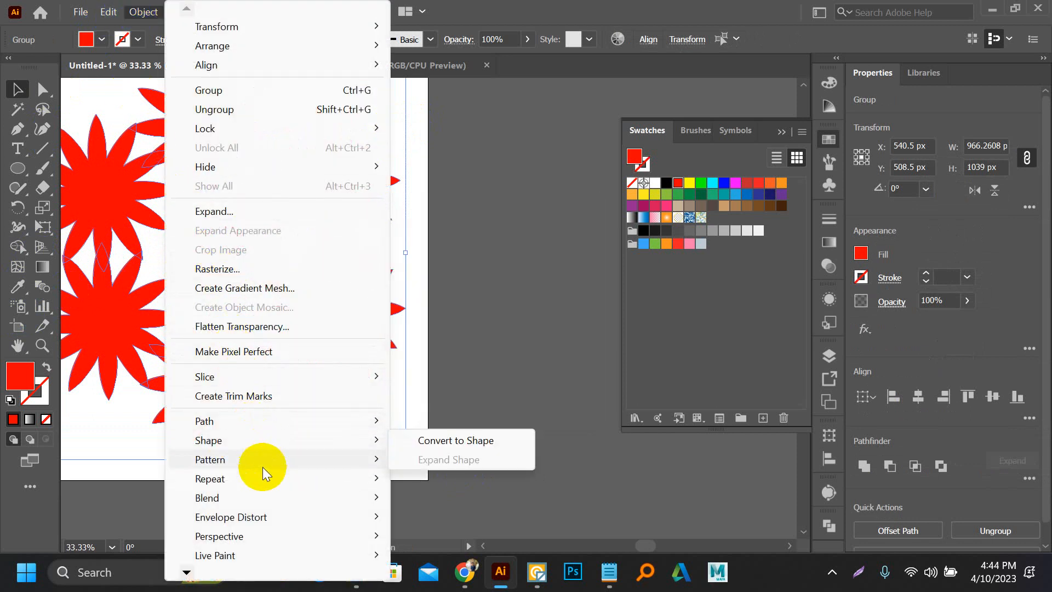
mouse_move(269, 493)
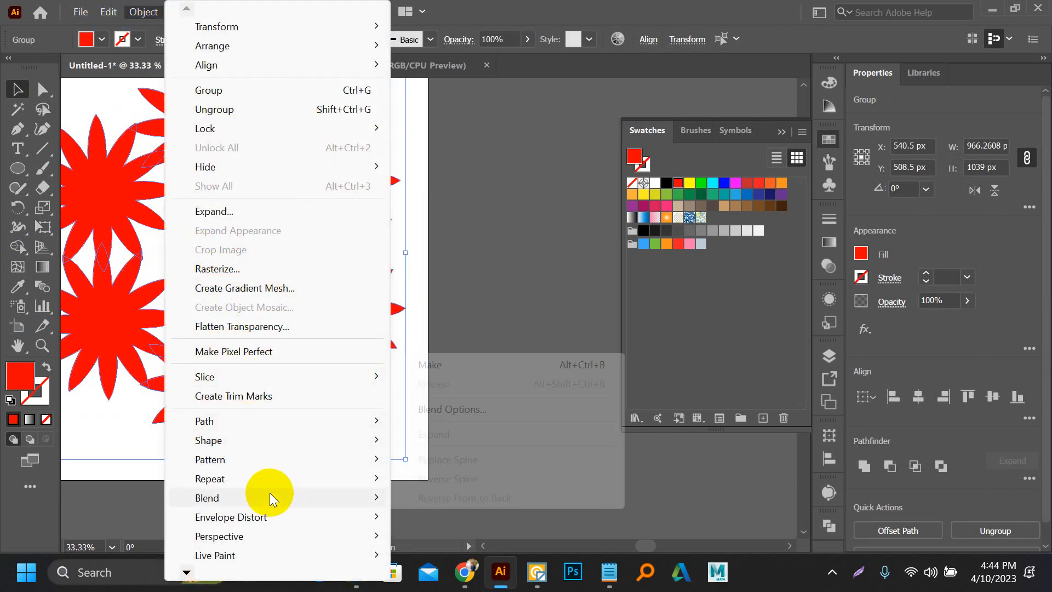
click(477, 357)
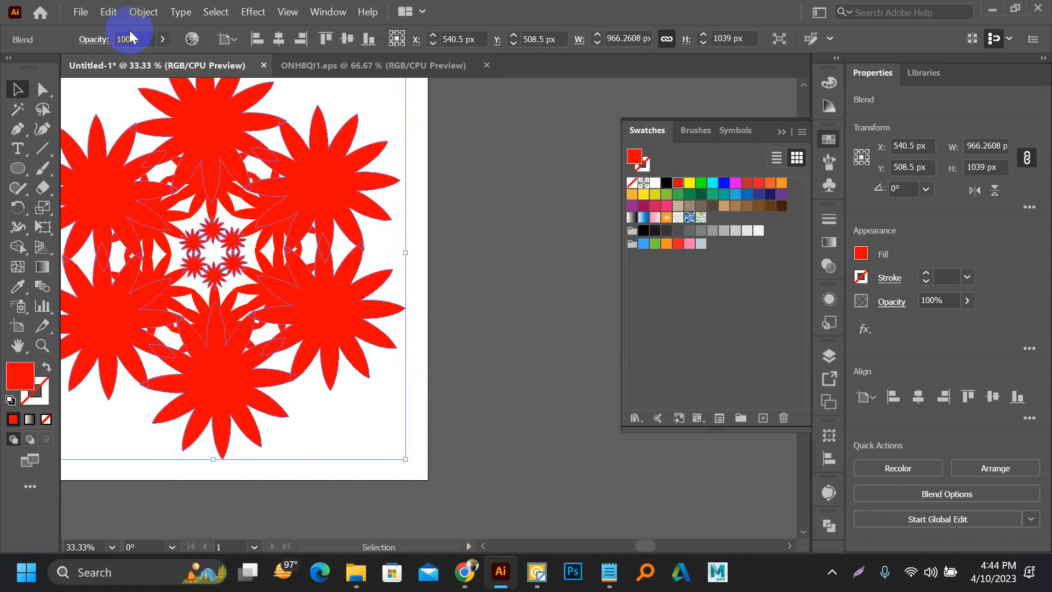
Step: Set the blend between the red flower rings to Specified Steps with 4 steps
click(144, 12)
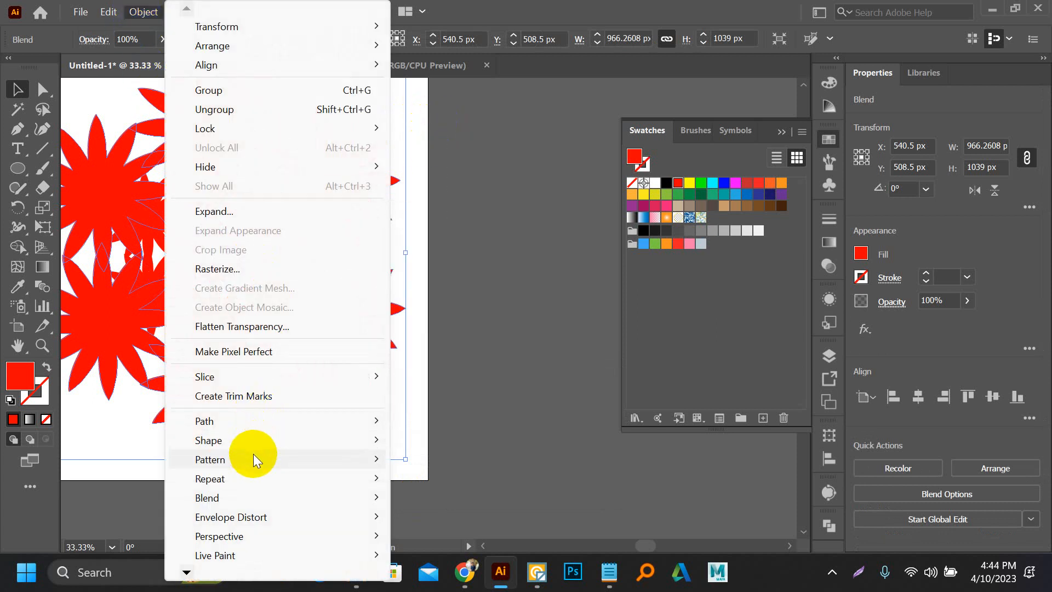
mouse_move(278, 501)
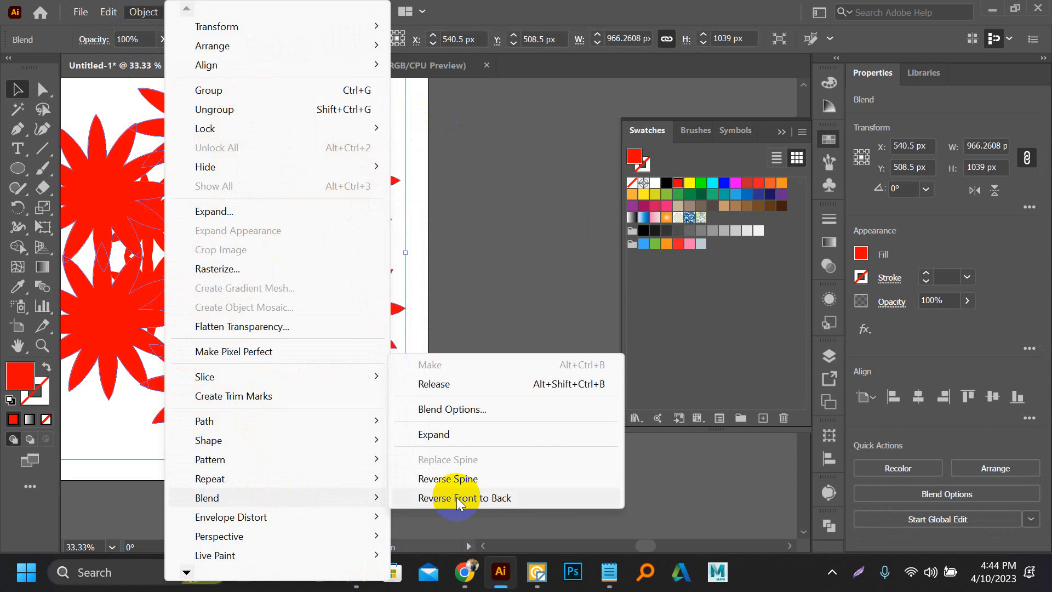
click(488, 409)
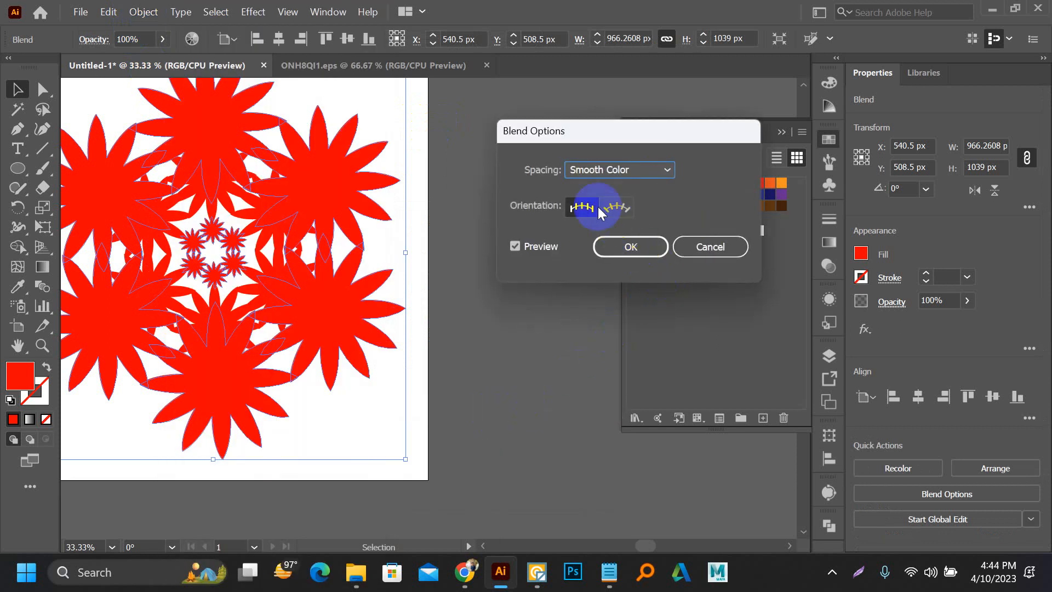
click(626, 170)
click(631, 204)
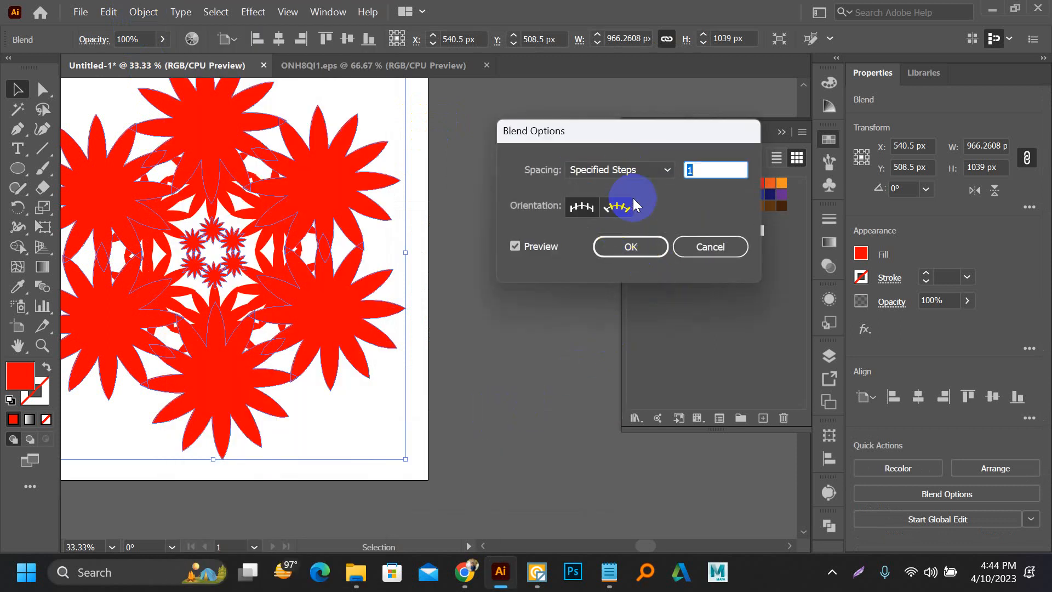
double_click(705, 170)
text(9)
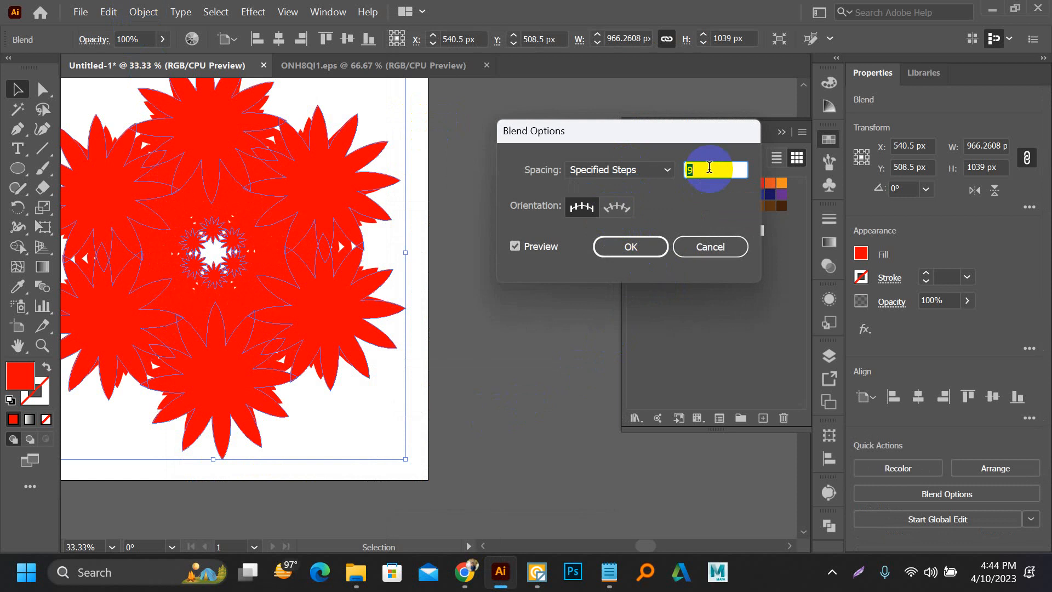
key(Down)
key(Down)
key(Down)
key(Down)
key(Down)
key(Down)
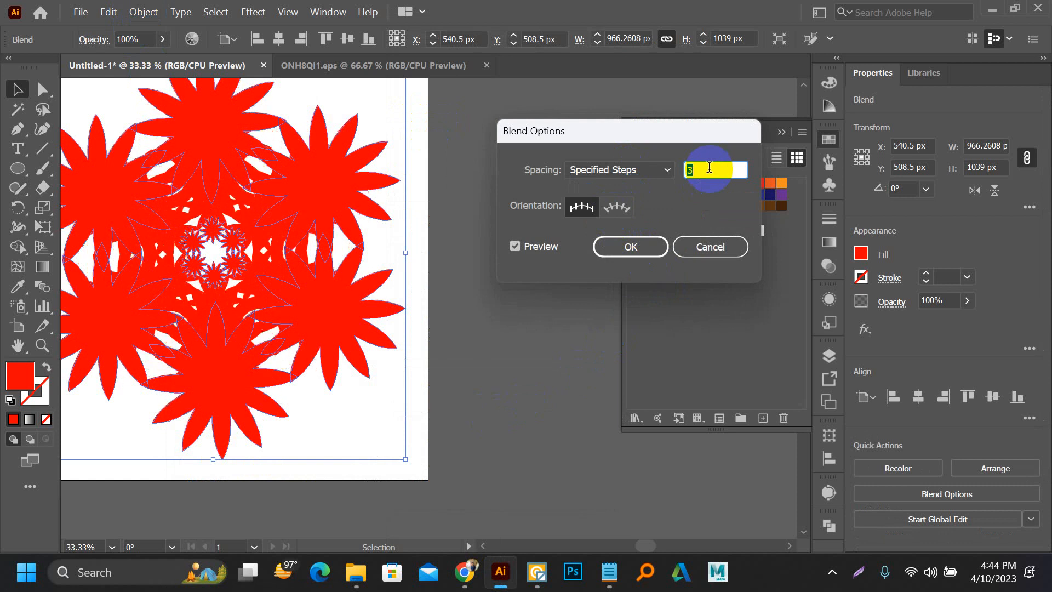
key(Up)
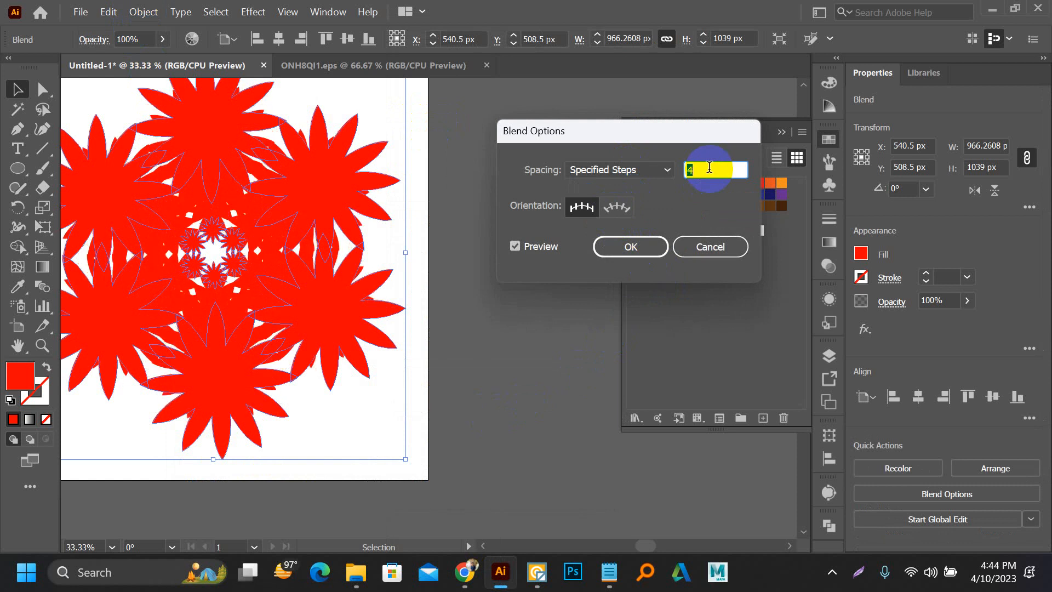
click(636, 247)
click(476, 321)
Step: Enlarge the whole red flower blend to about 3829 x 4117 px, place it beyond the artboard's upper-left corner, and deselect it
scroll(475, 321, down, 3)
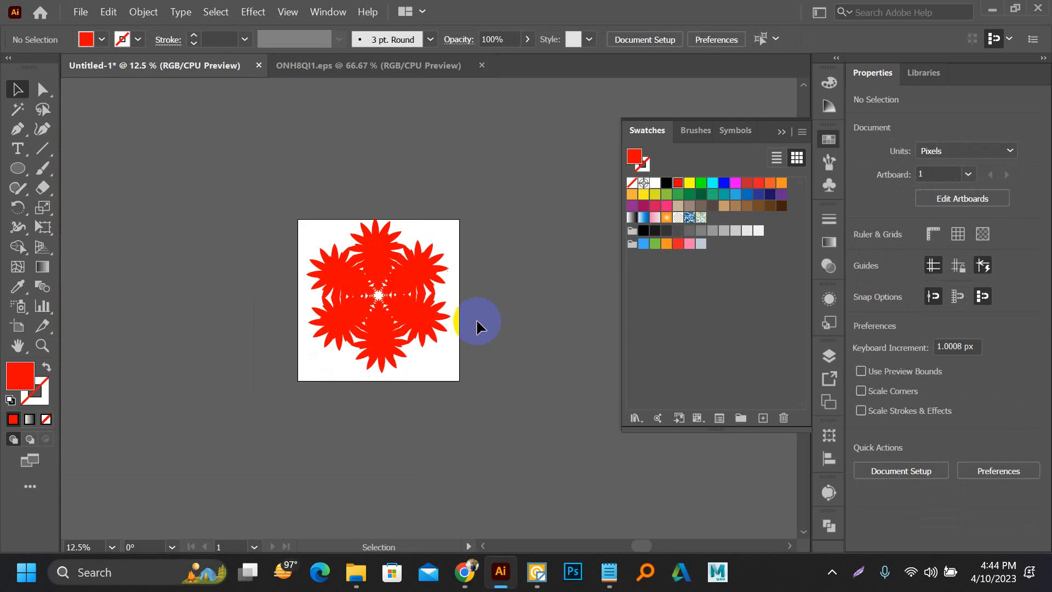
drag(282, 222, 512, 419)
scroll(511, 419, down, 1)
drag(526, 372, 315, 256)
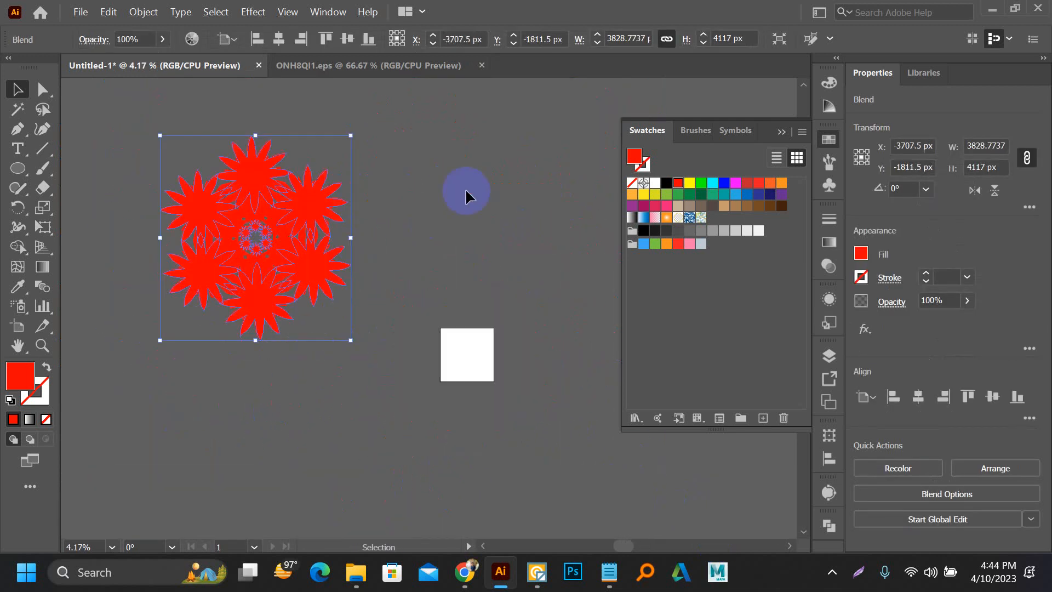
click(417, 198)
Step: Recolor the enlarged flower blend with the yellow-green swatch R=140 G=198 B=63, change its fill to black, and deselect it
scroll(296, 235, up, 4)
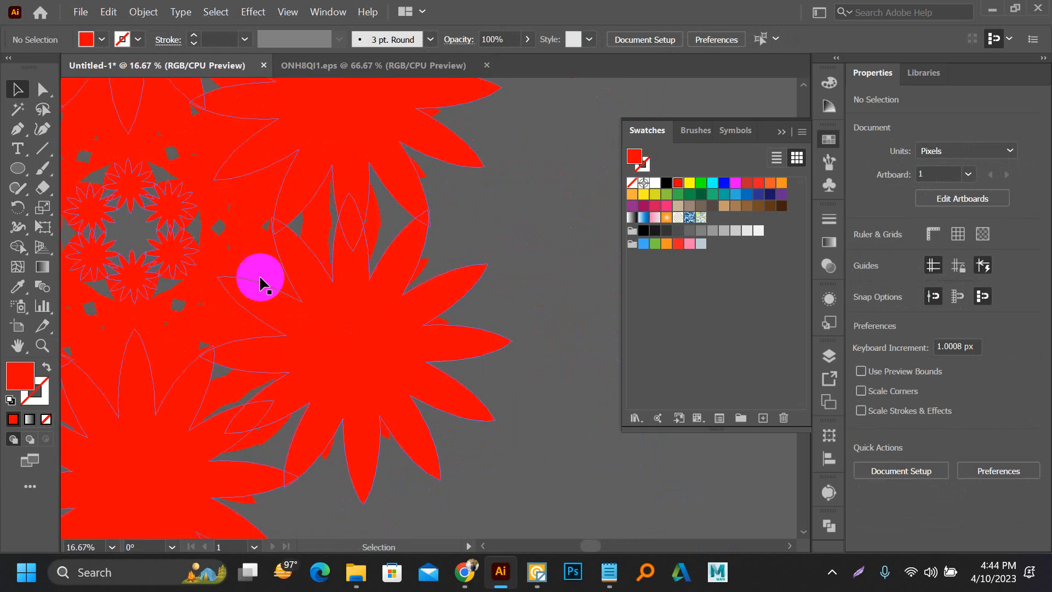
click(381, 266)
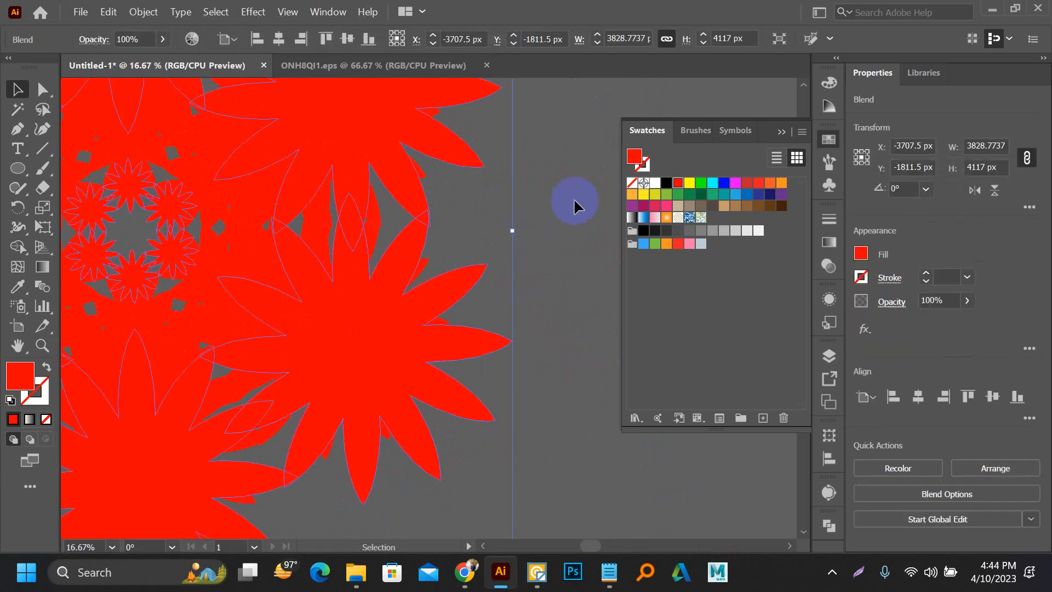
click(666, 193)
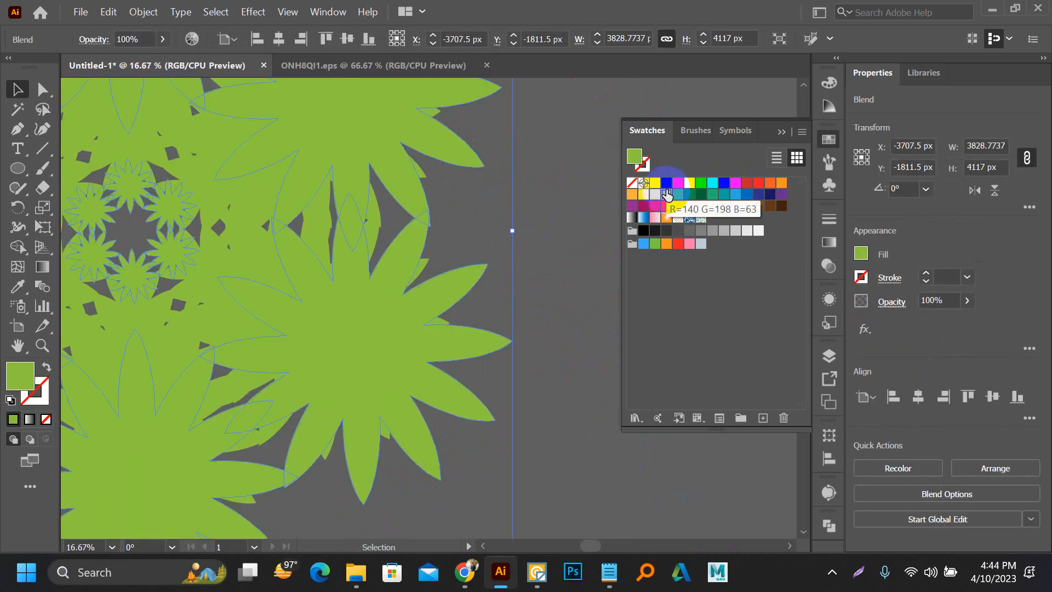
click(666, 183)
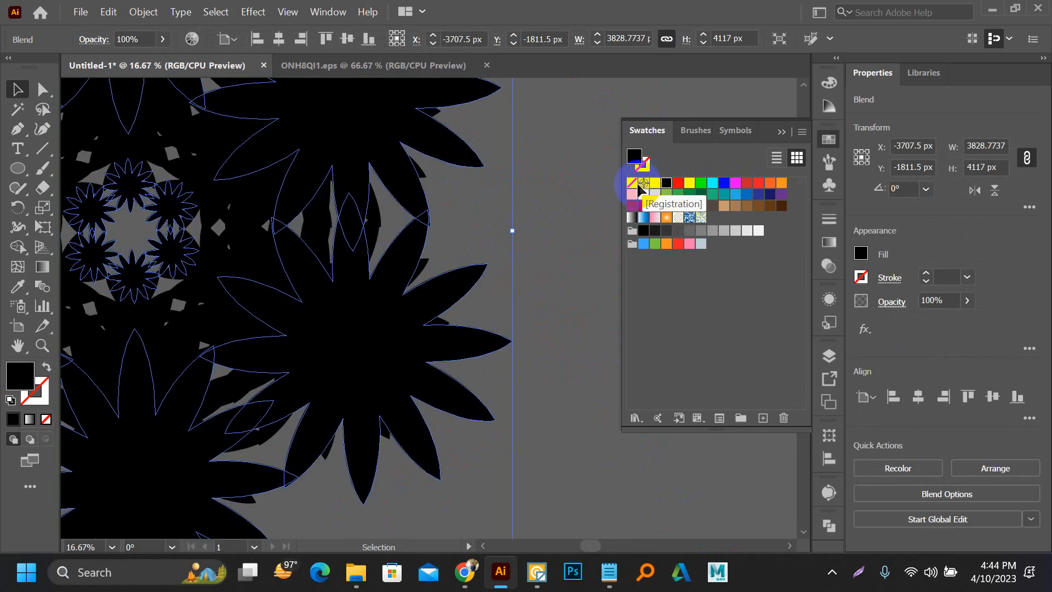
click(466, 178)
Step: Delete the black flower blend from the canvas beside the artboard
scroll(466, 183, down, 1)
scroll(466, 183, down, 1)
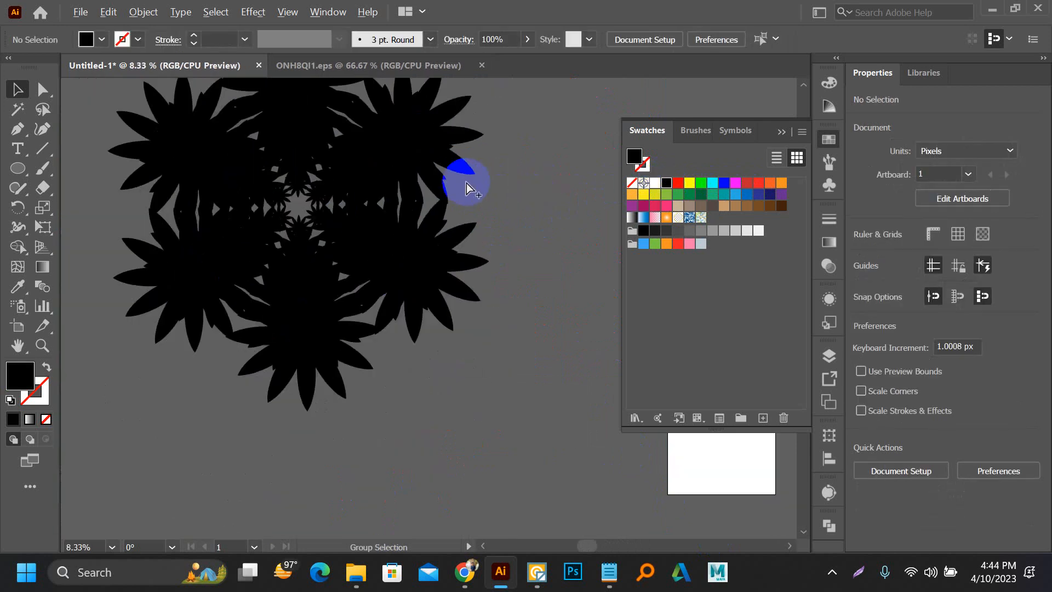
key(Delete)
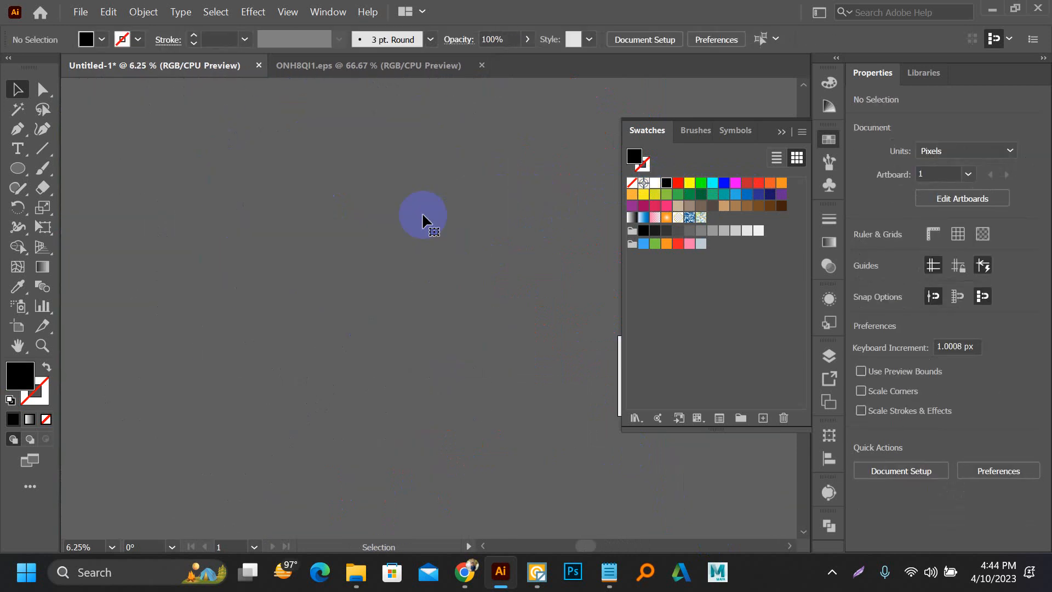
drag(406, 213, 349, 296)
scroll(324, 350, down, 1)
drag(437, 363, 341, 295)
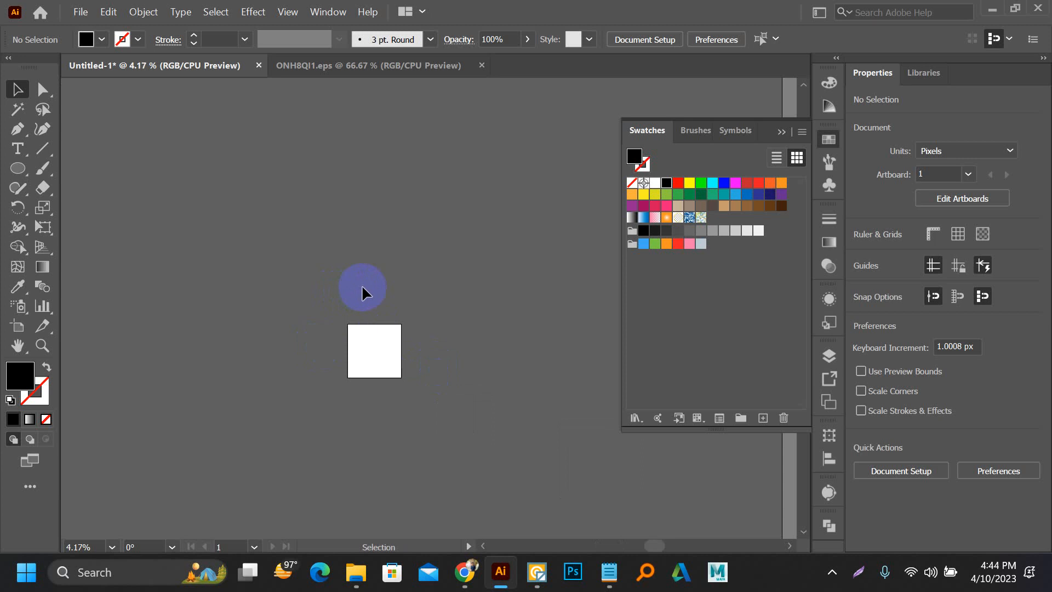
scroll(295, 258, up, 2)
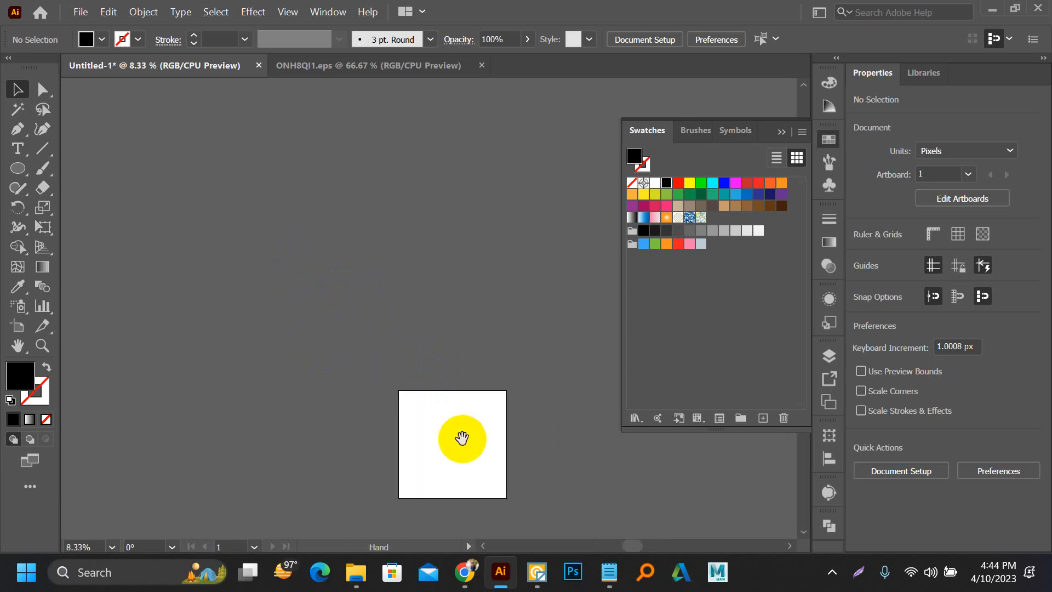
drag(462, 438, 406, 400)
scroll(388, 383, up, 3)
drag(381, 436, 382, 359)
scroll(383, 353, up, 1)
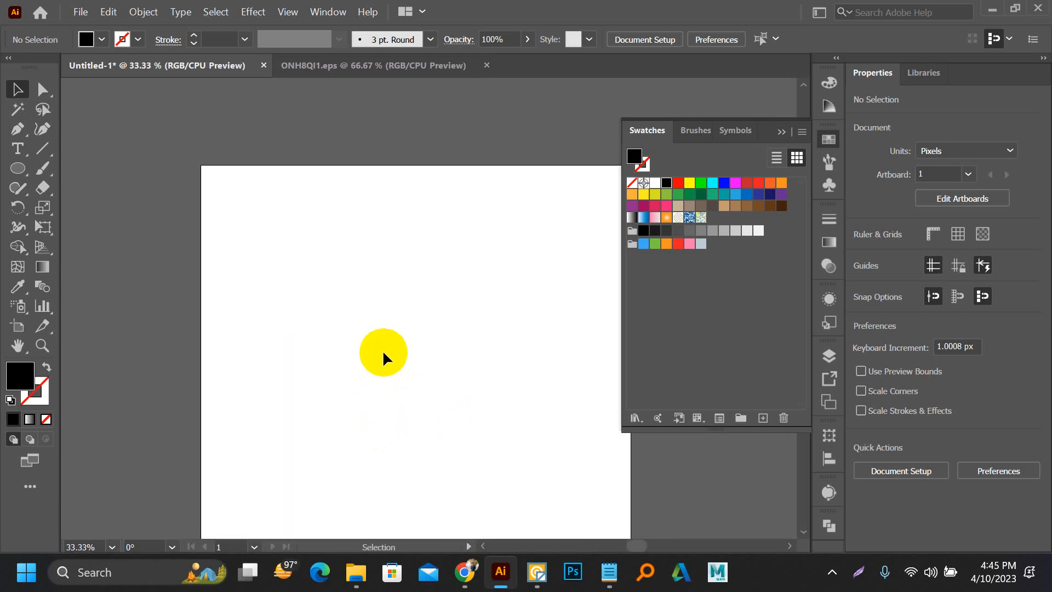
scroll(383, 359, down, 1)
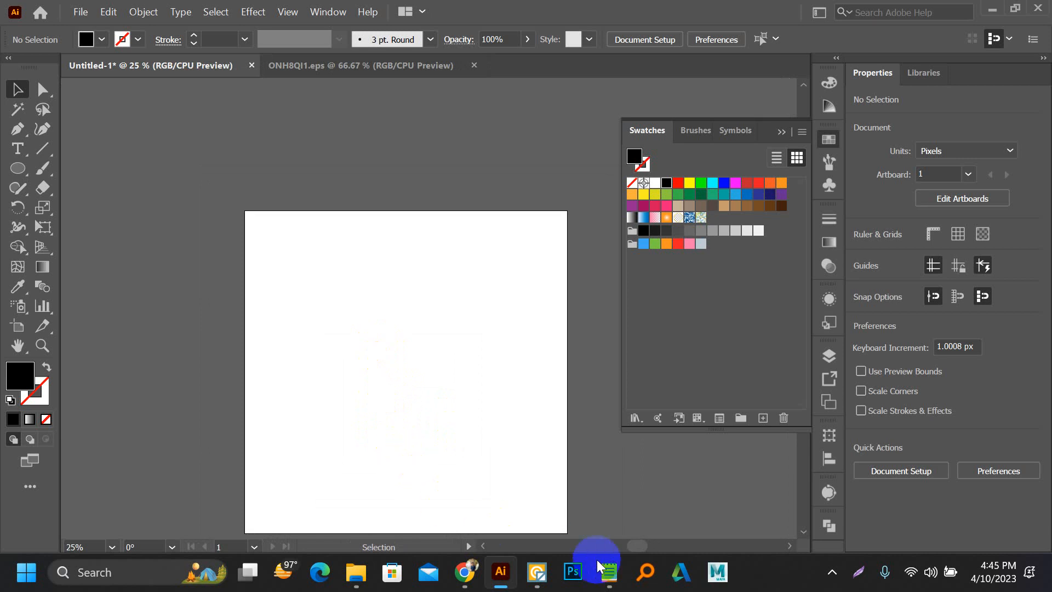
Step: Switch to Notepad and replace the existing notes with the two lines "text" and "freepik"
click(610, 573)
drag(244, 217, 3, 88)
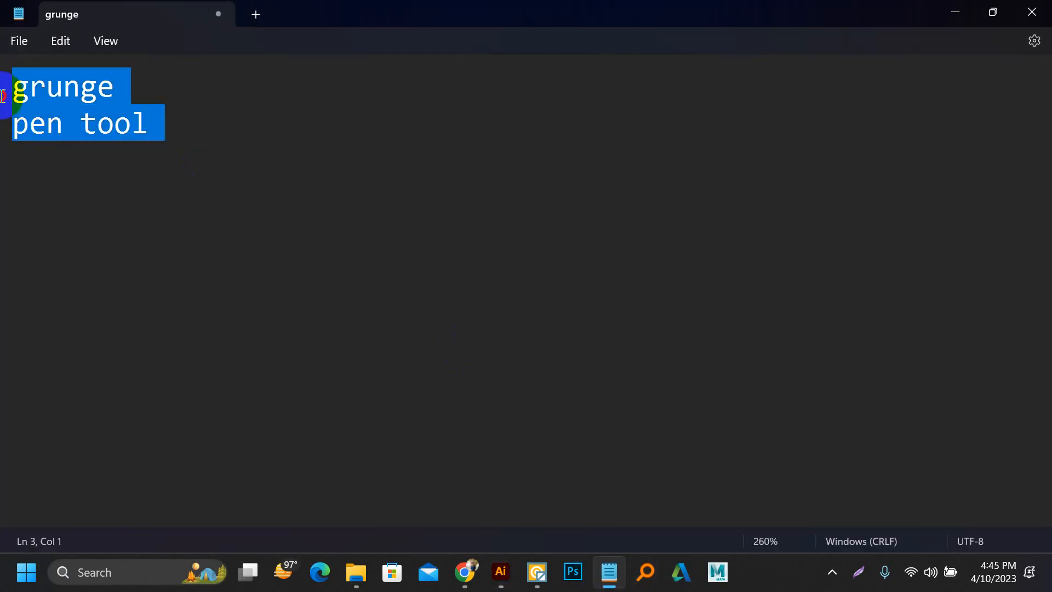
text(text)
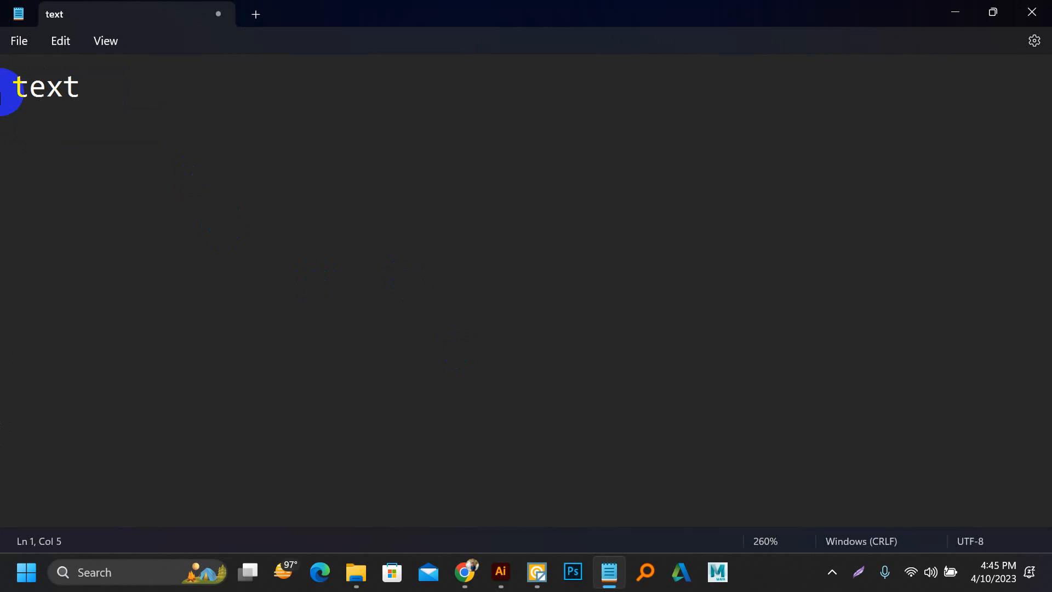
key(Return)
text(freepik)
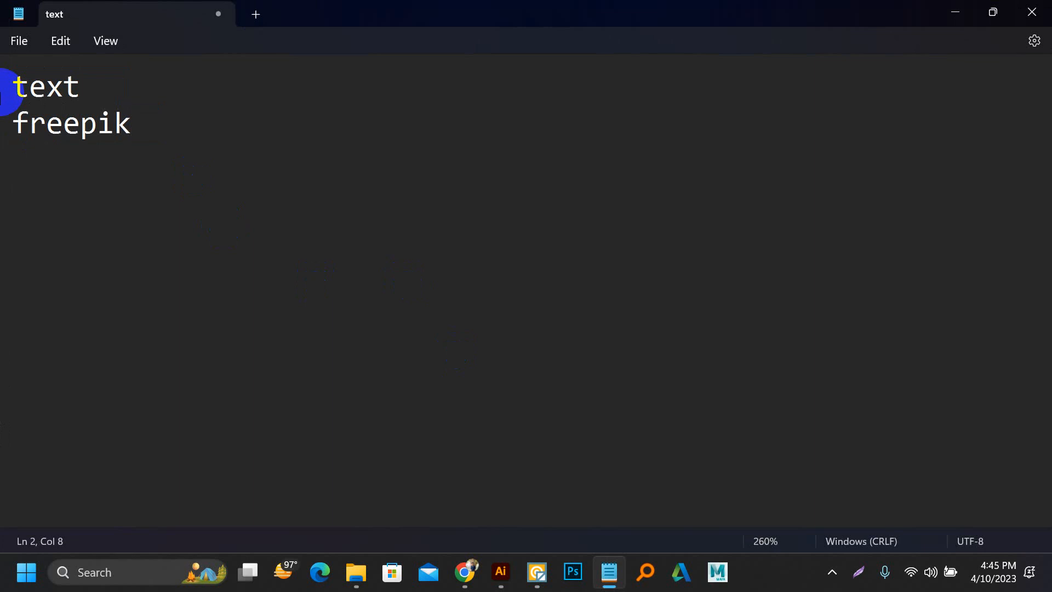
Step: Add "all freedownloader" as the third line of the notes
key(Return)
text(all freedo)
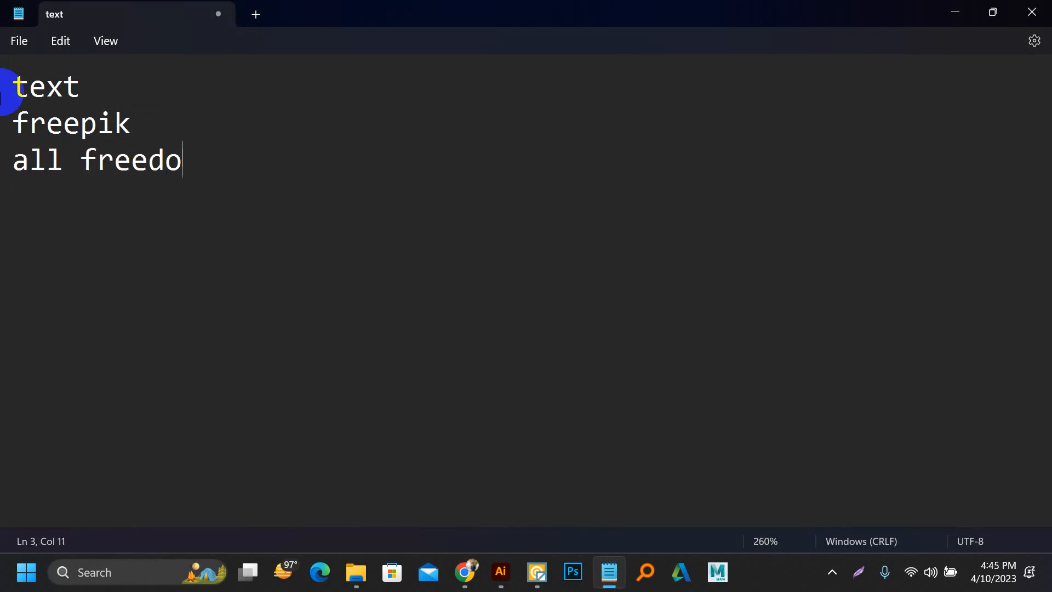
text(wnload)
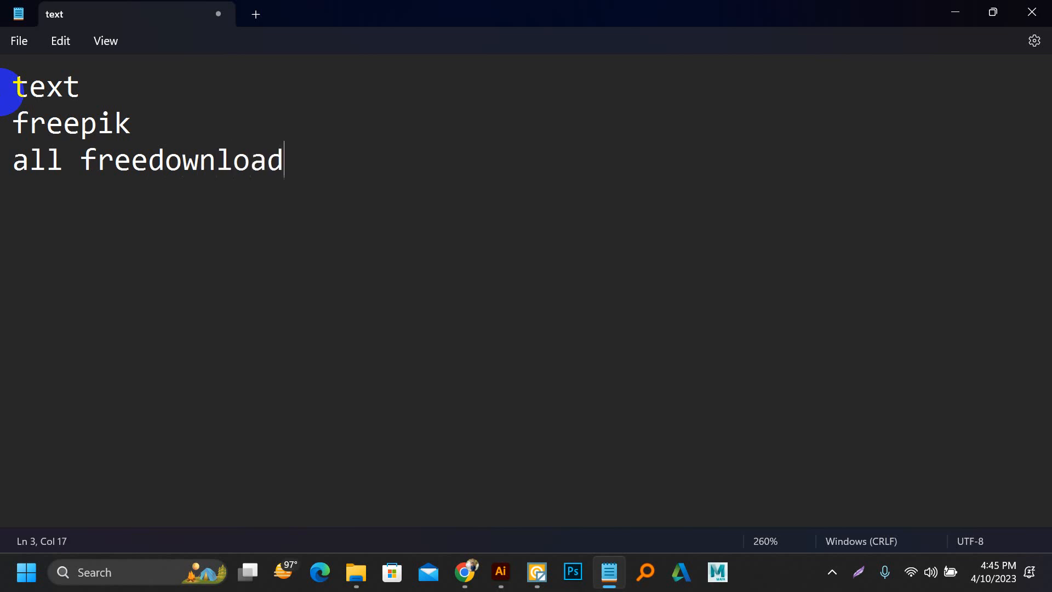
text(er)
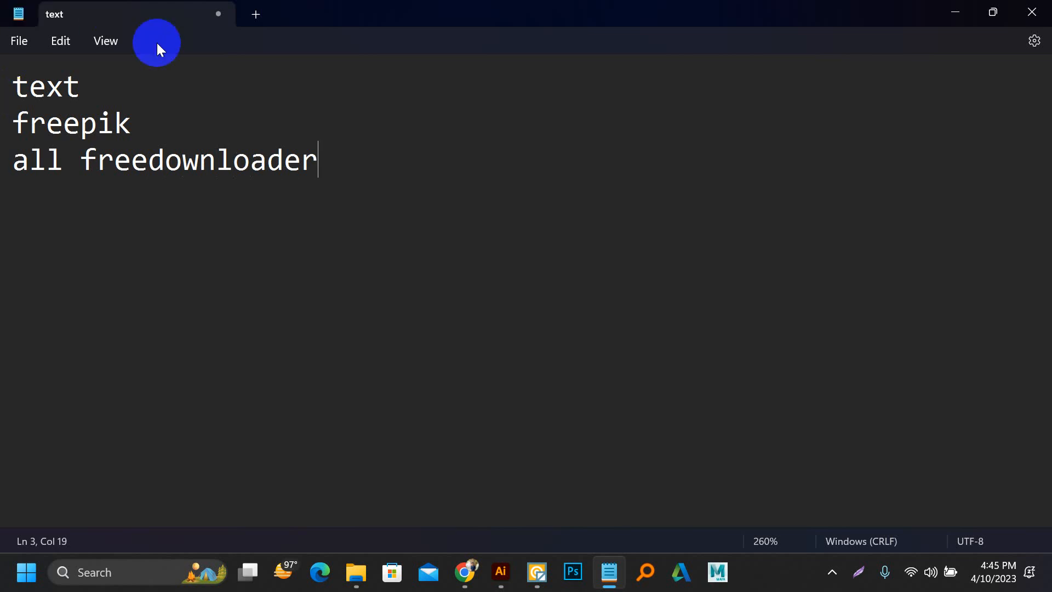
Step: Add the lines "grunge" and "rotate tool" to the notes, followed by a new empty line
key(Return)
text(gru)
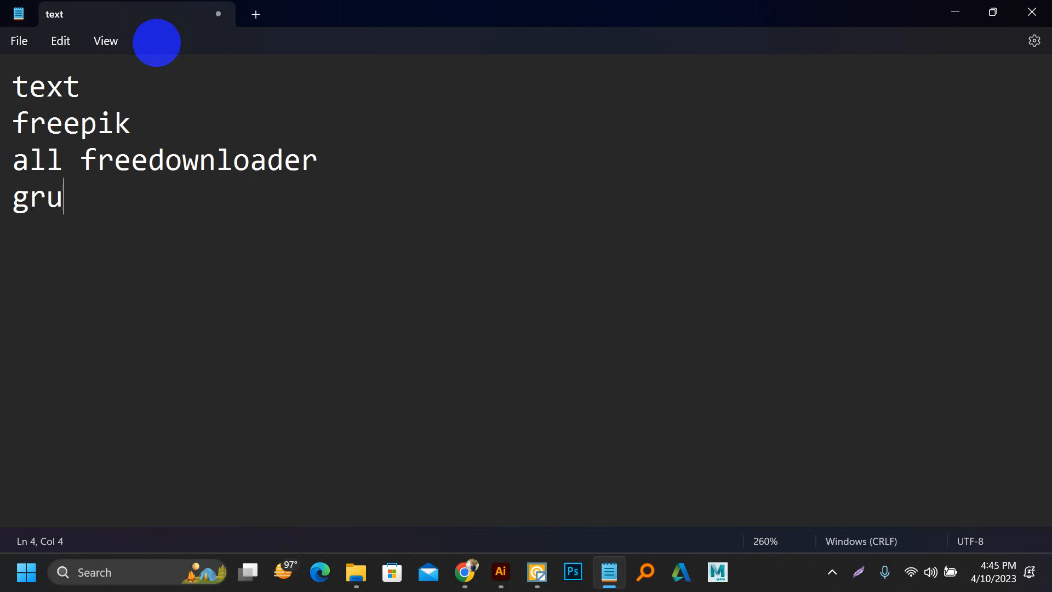
text(nge)
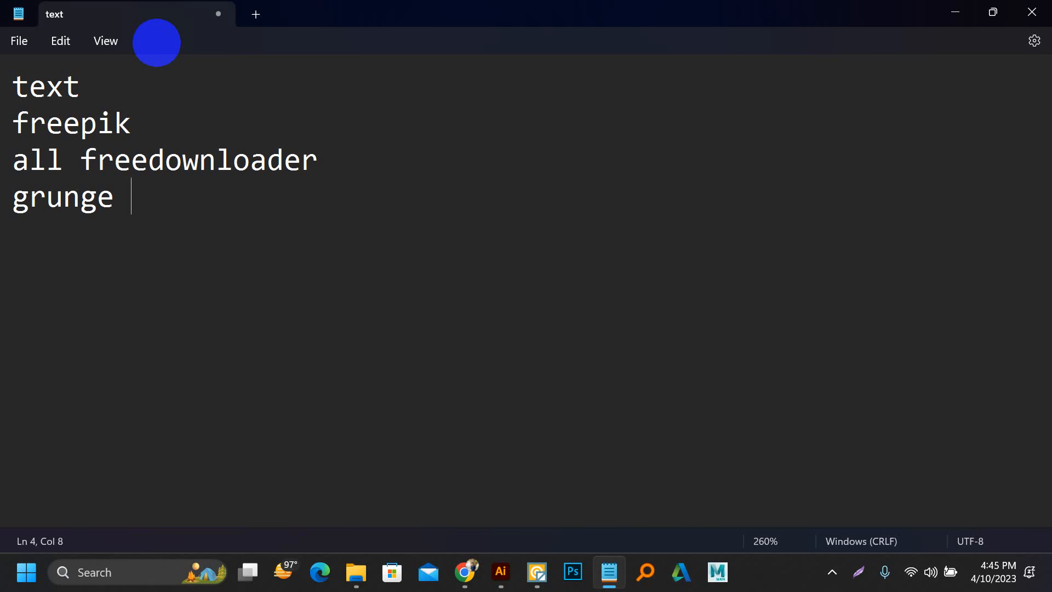
key(Return)
text(rota)
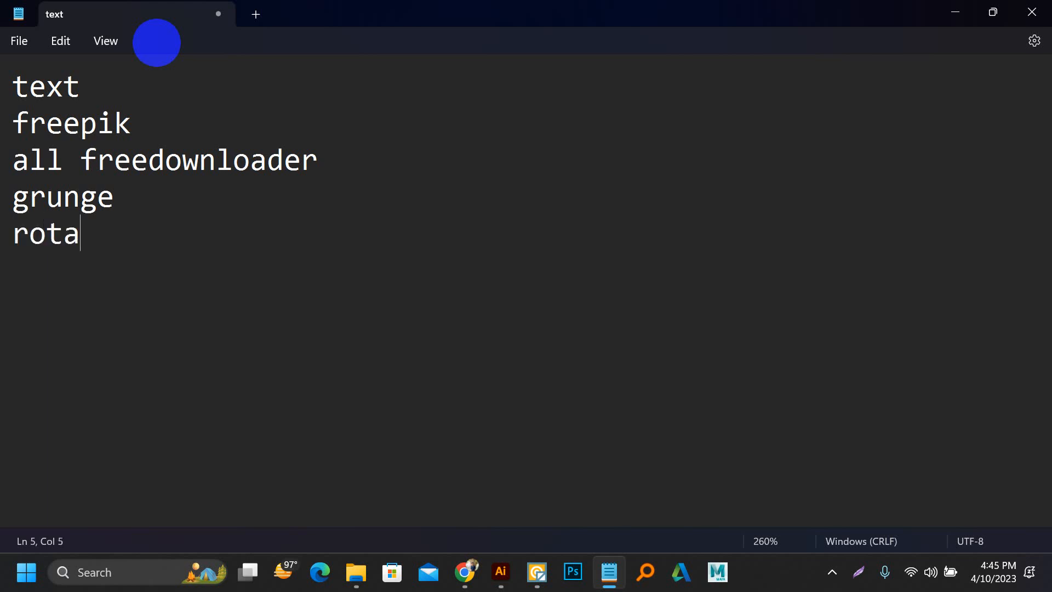
text(te tool)
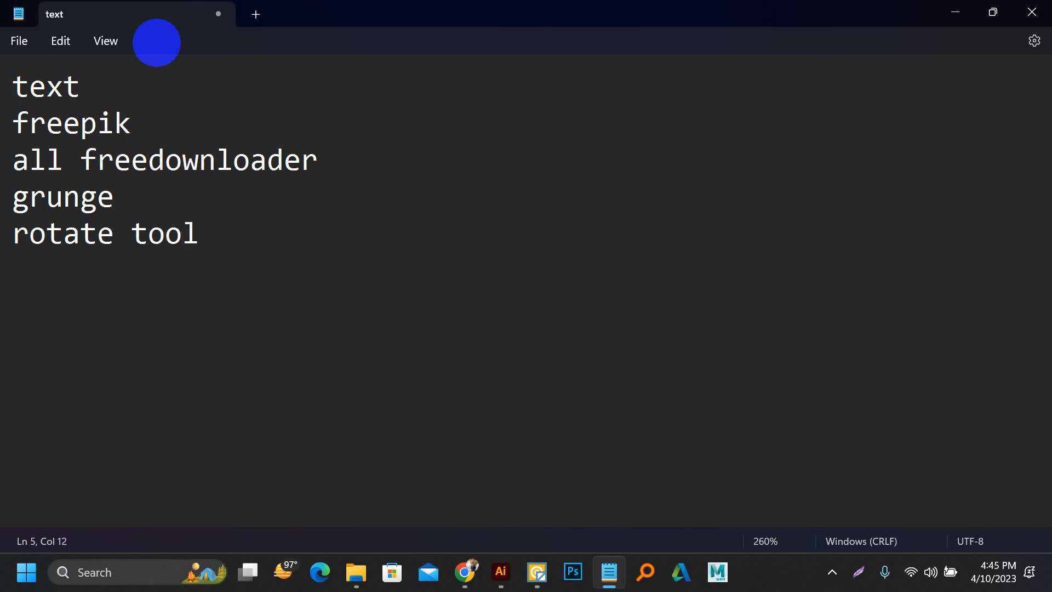
key(Return)
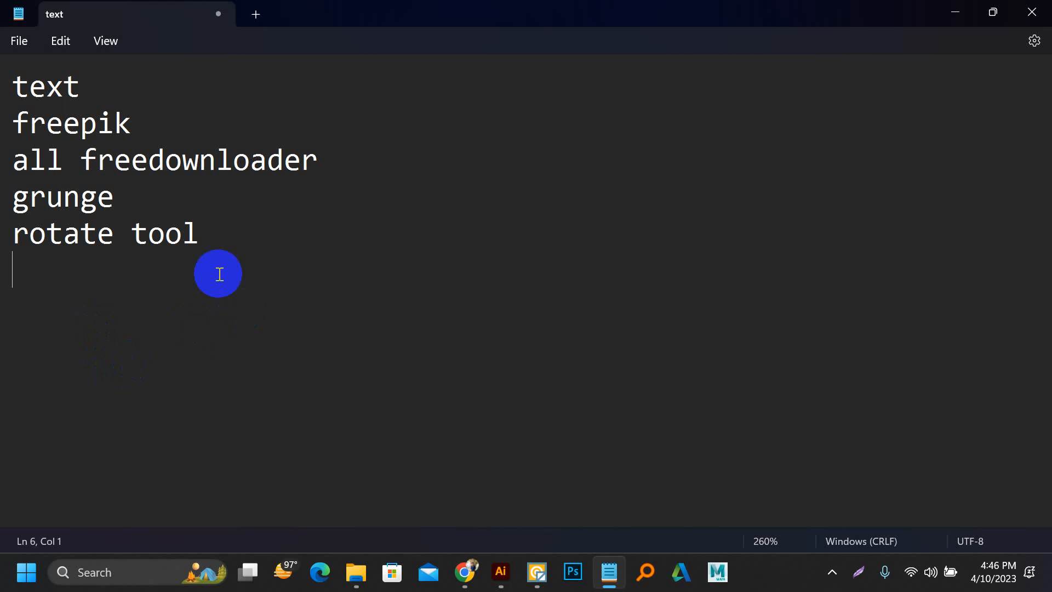
Step: Enter "vector magic" on the empty line below "rotate tool"
drag(245, 228, 5, 52)
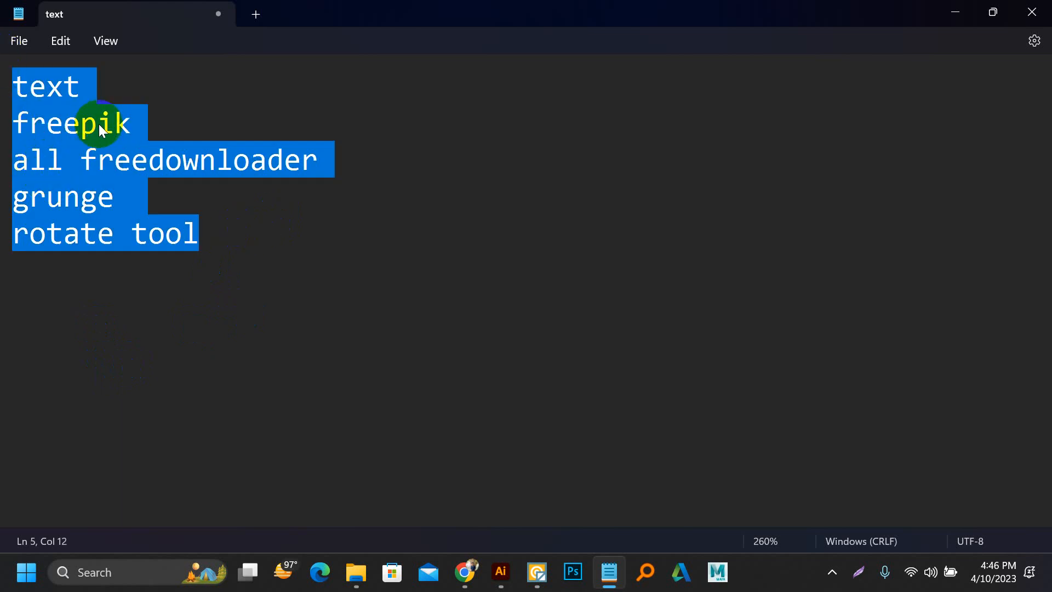
click(237, 267)
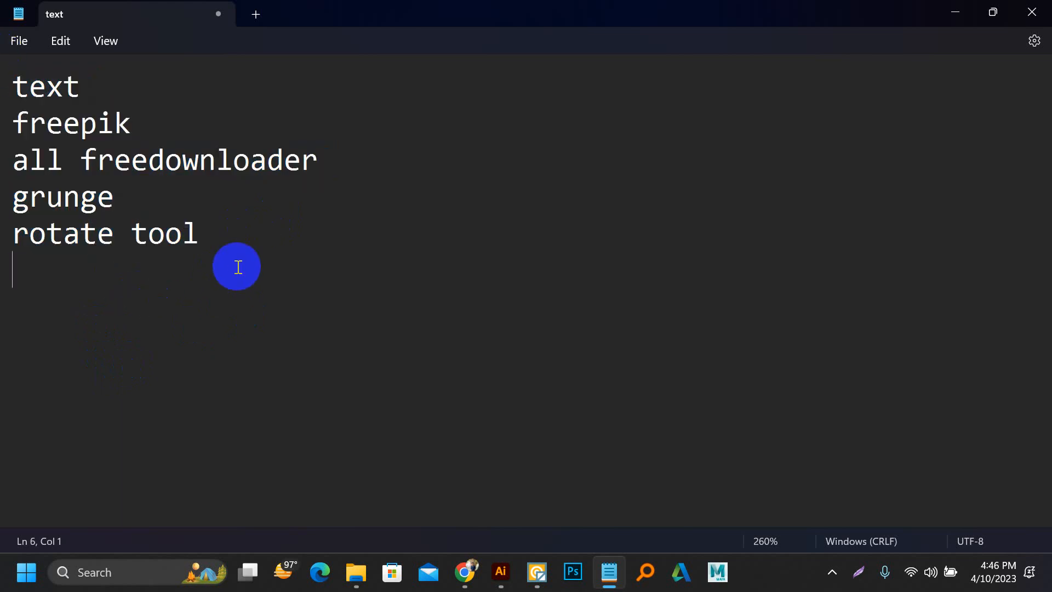
text(vect)
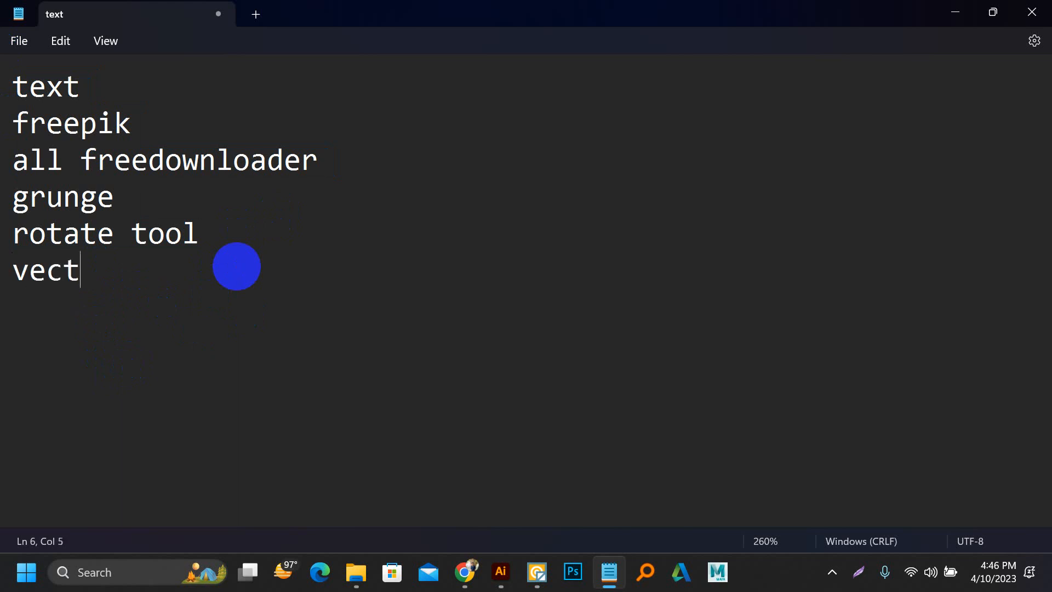
text(or magic)
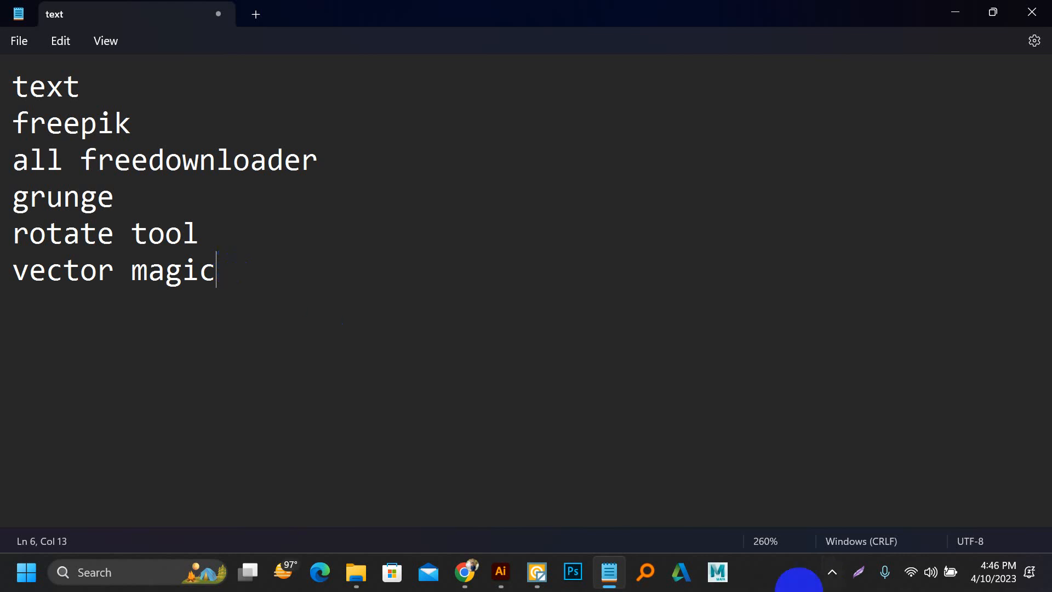
Step: Switch to Chrome and open the bookmarked Fiverr seller profile page from the seller dashboard tab
click(472, 575)
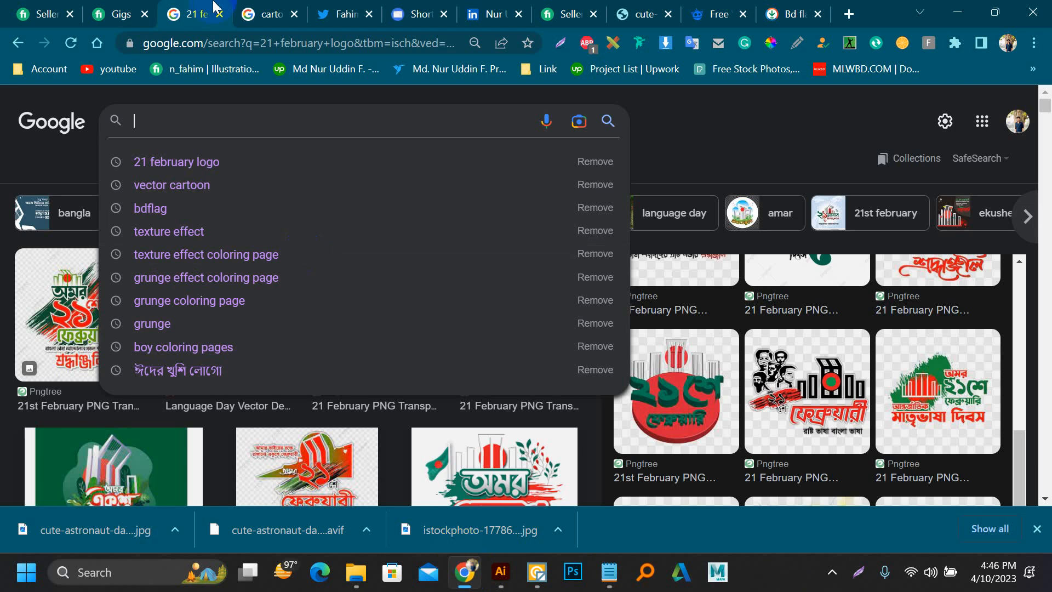
click(45, 14)
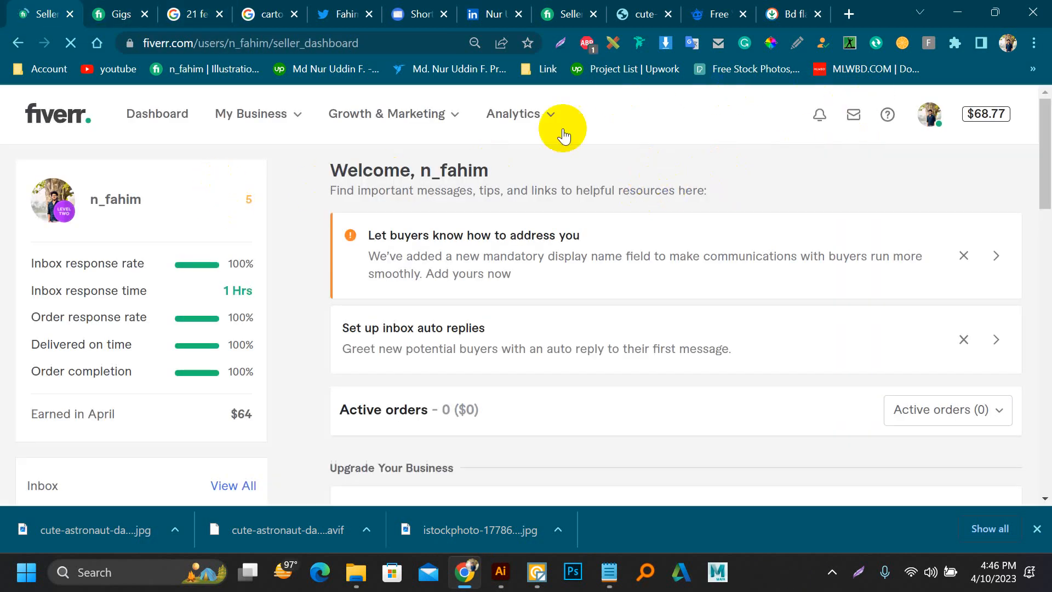
click(230, 76)
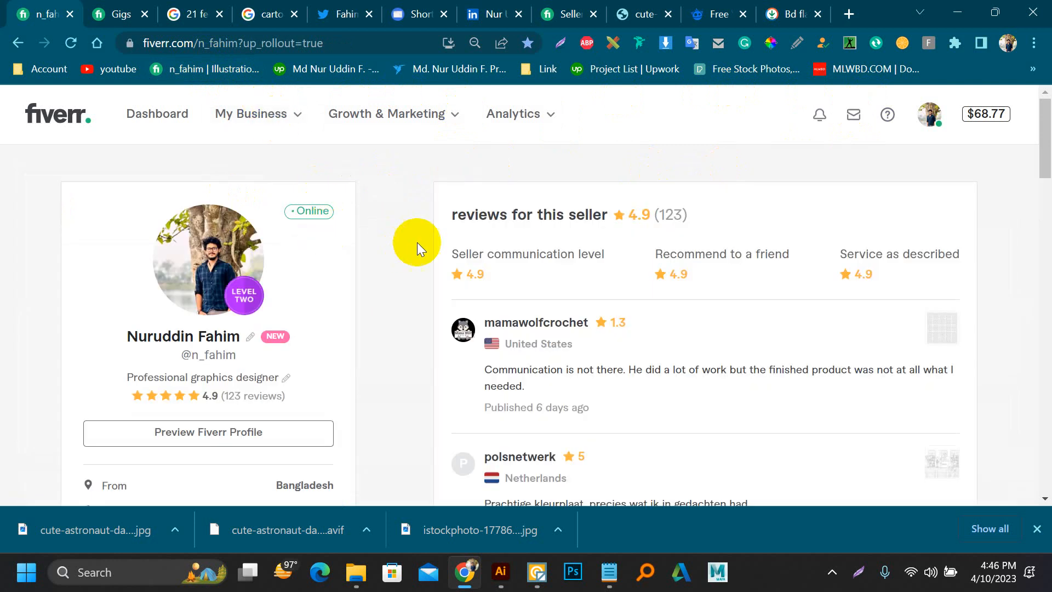
Step: Open the vectorize tracing gig from the profile's active gigs in a new tab and view its raster-to-vector sample image
scroll(336, 235, down, 6)
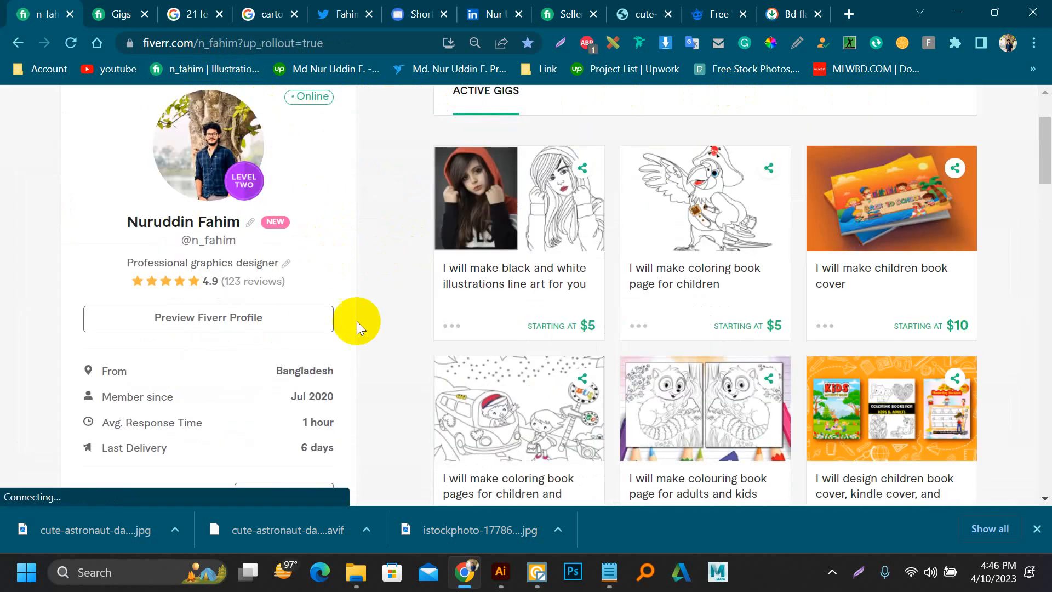
scroll(607, 400, down, 3)
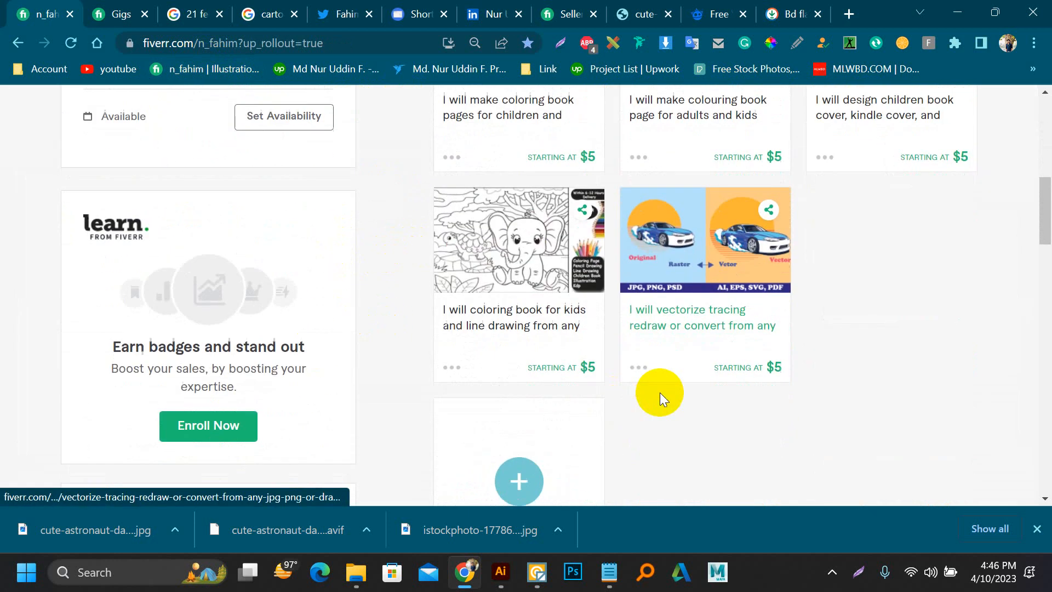
middle_click(653, 223)
click(100, 4)
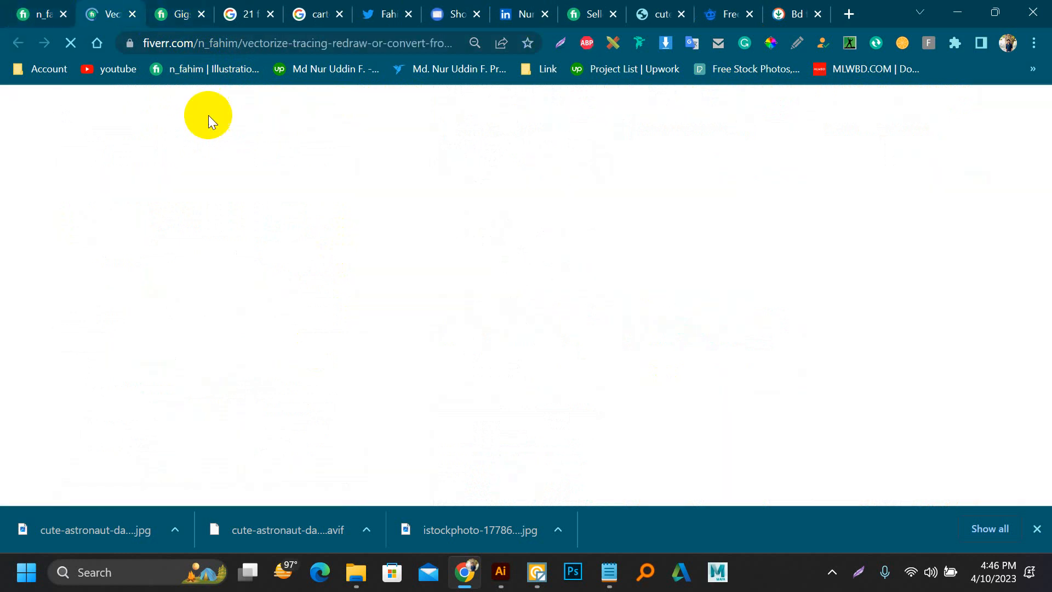
scroll(236, 344, down, 5)
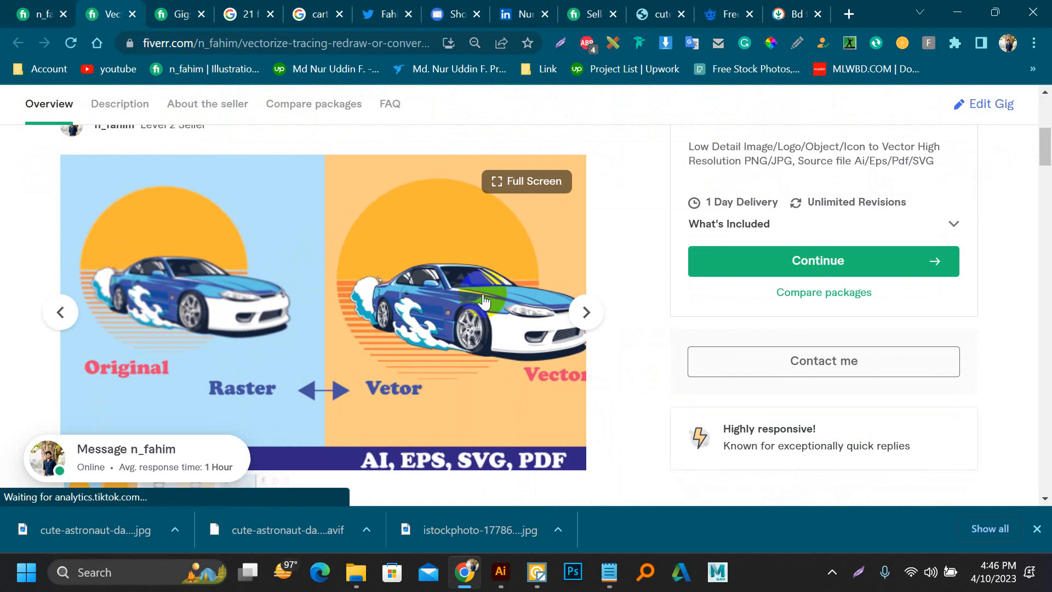
mouse_move(531, 576)
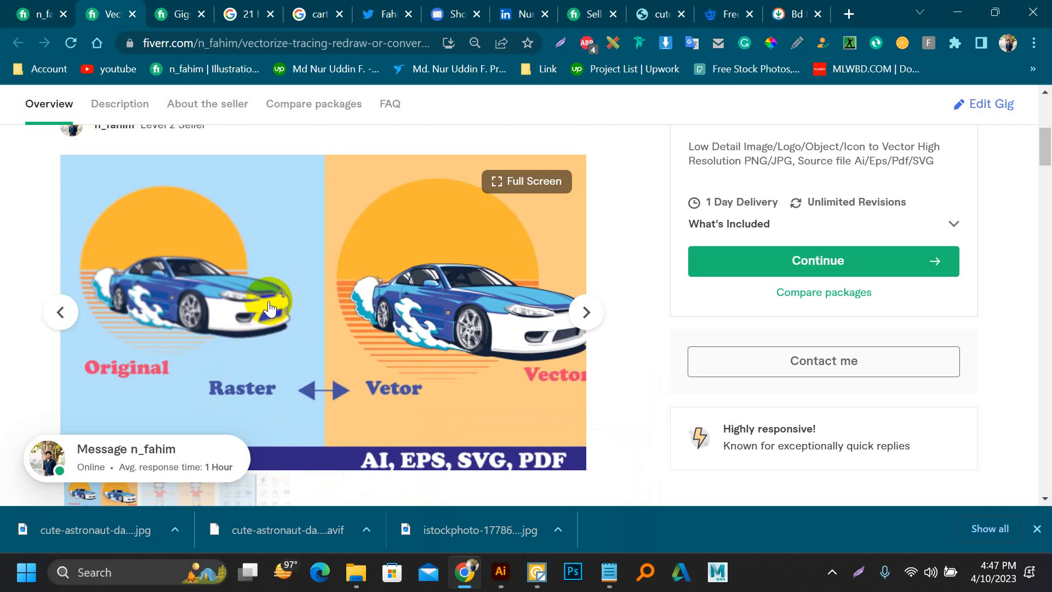
Step: Review the active gigs on the Fiverr seller profile and return to the vectorize tracing gig page
click(9, 4)
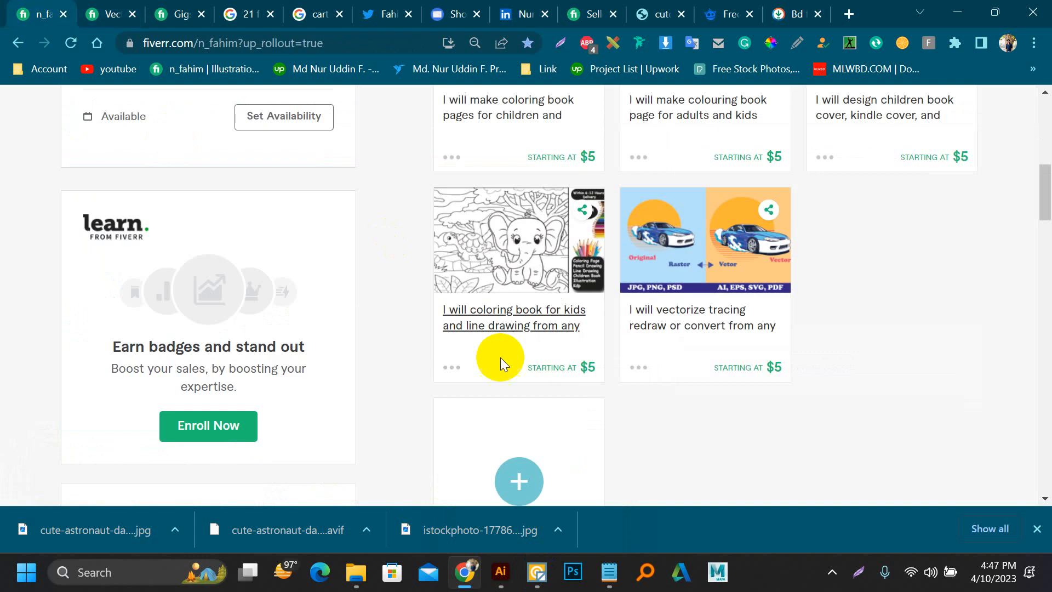
scroll(501, 359, down, 2)
scroll(504, 350, up, 4)
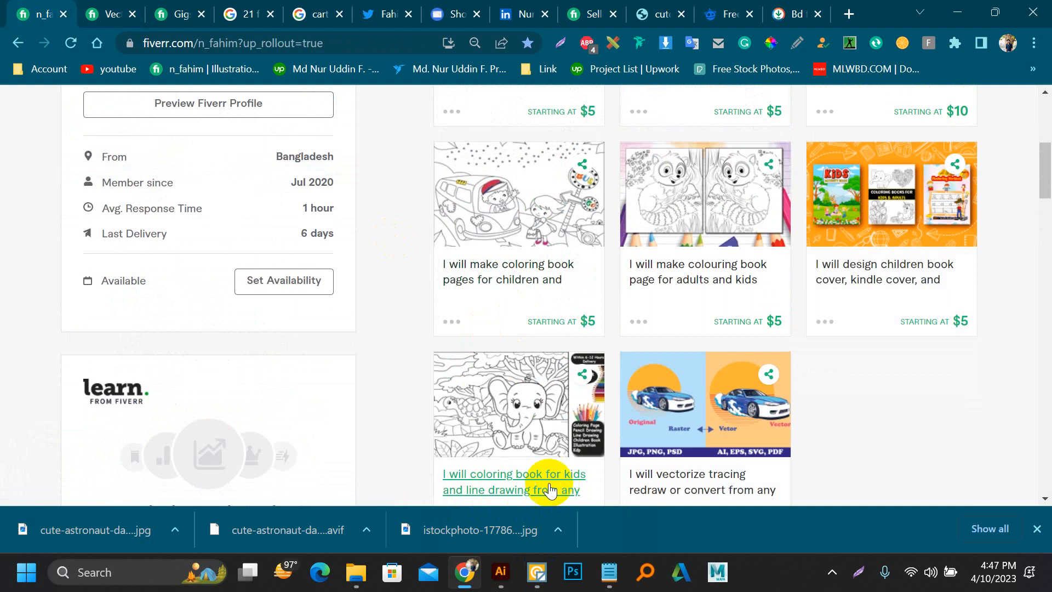
scroll(547, 482, down, 3)
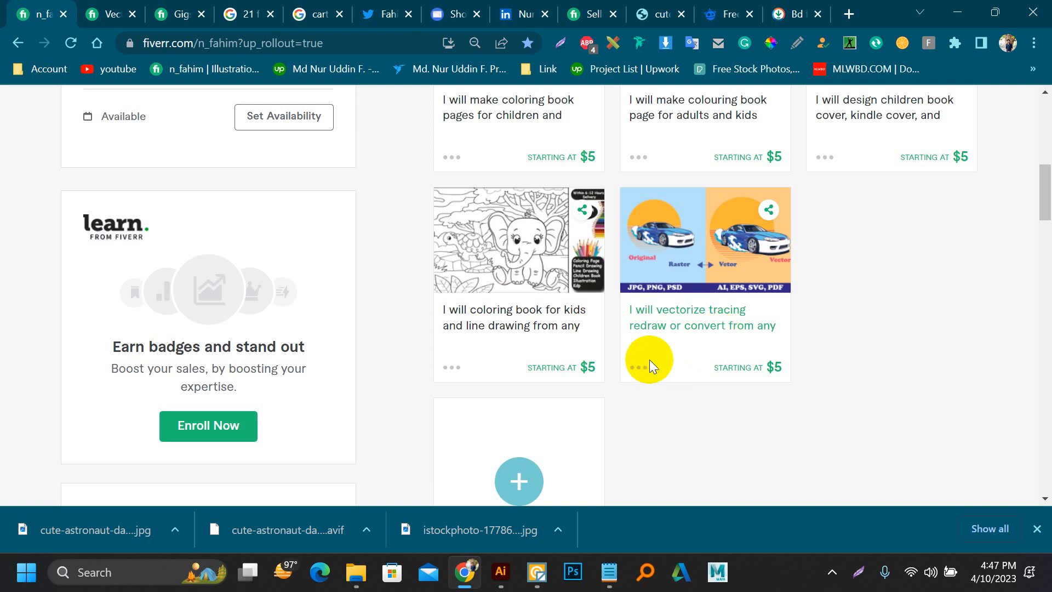
scroll(641, 357, up, 9)
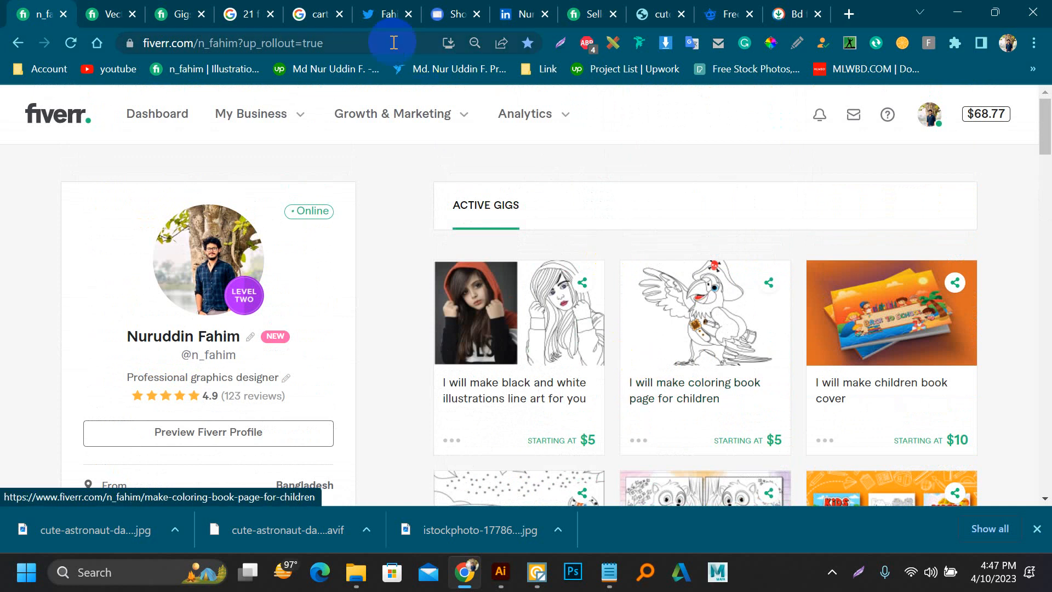
click(90, 15)
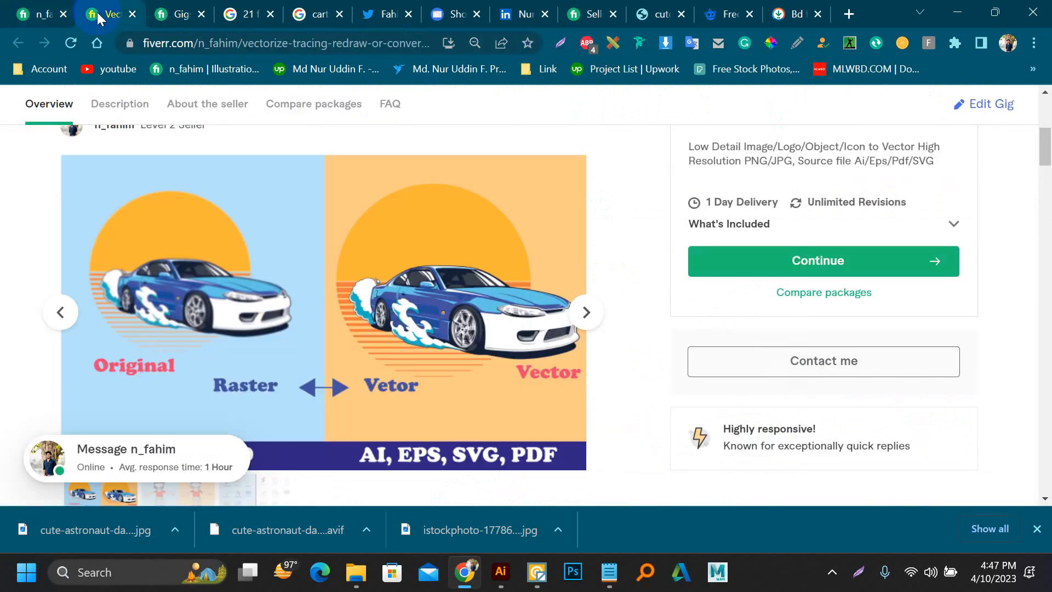
click(37, 13)
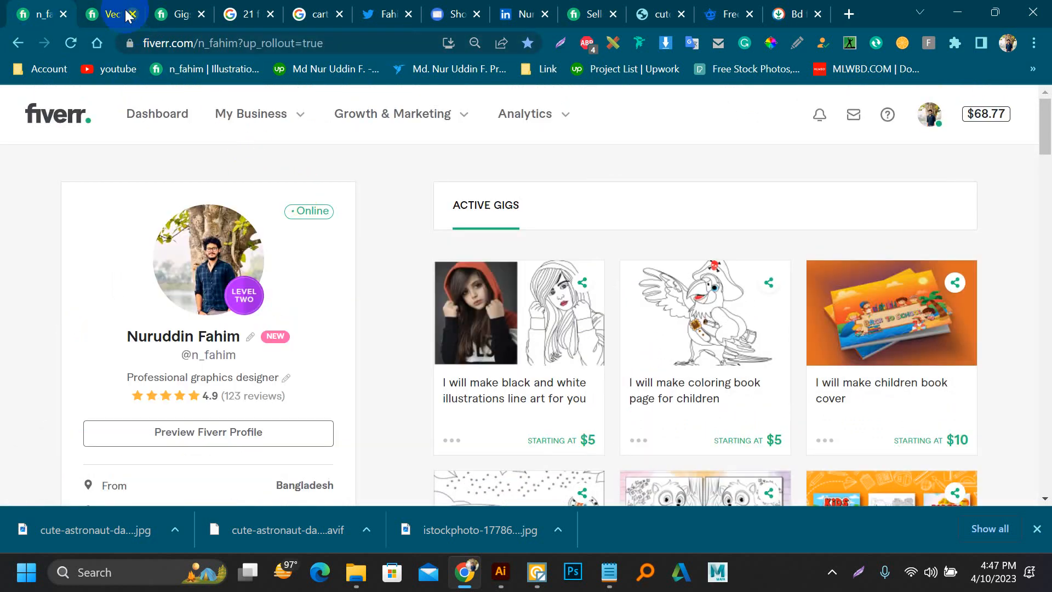
click(109, 6)
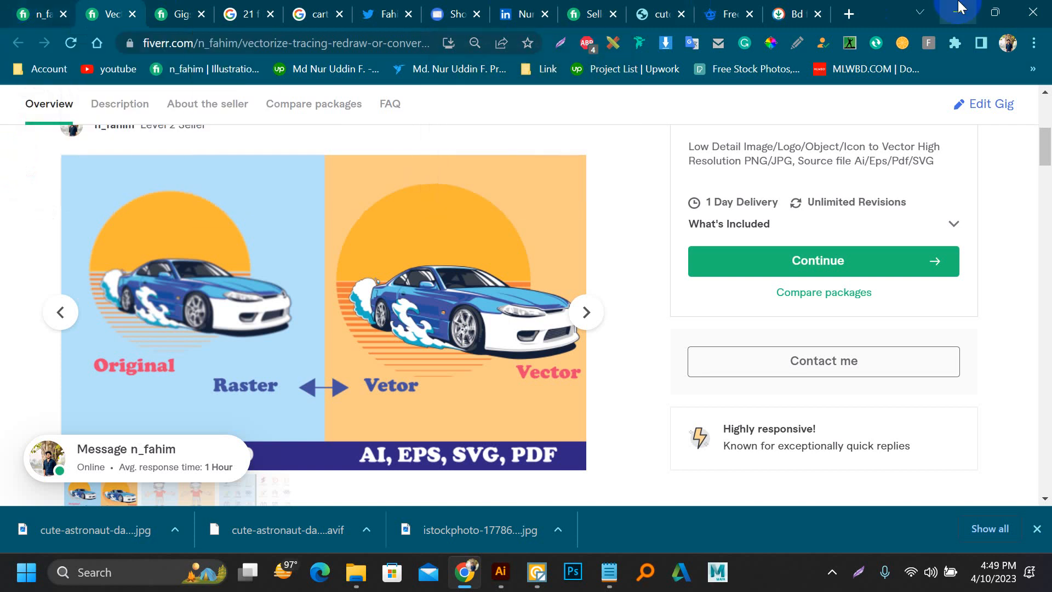
Step: Minimize the browser and close Notepad without saving the changes to text.txt
click(957, 12)
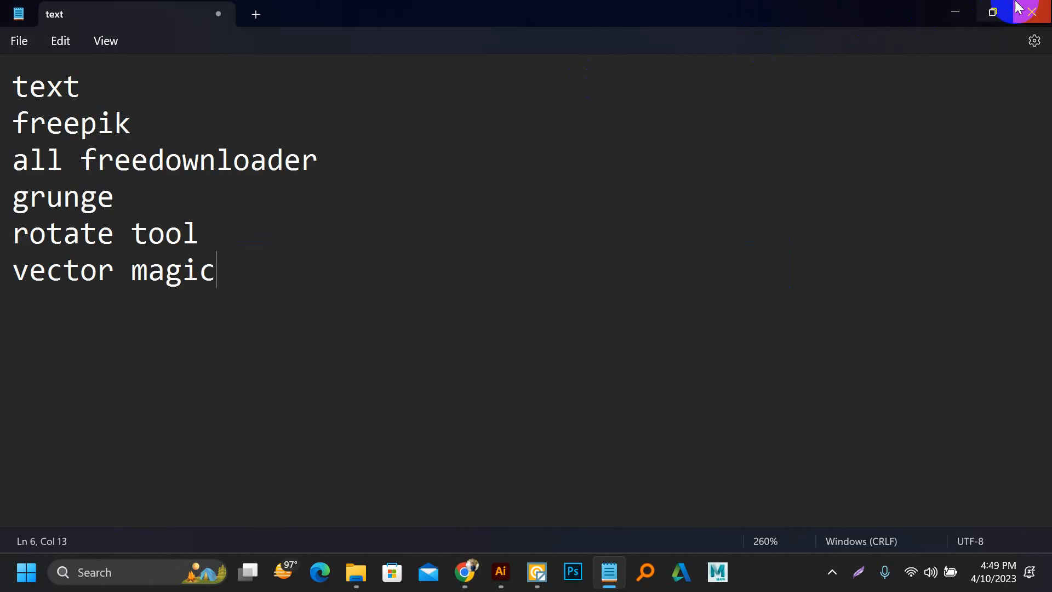
click(1032, 12)
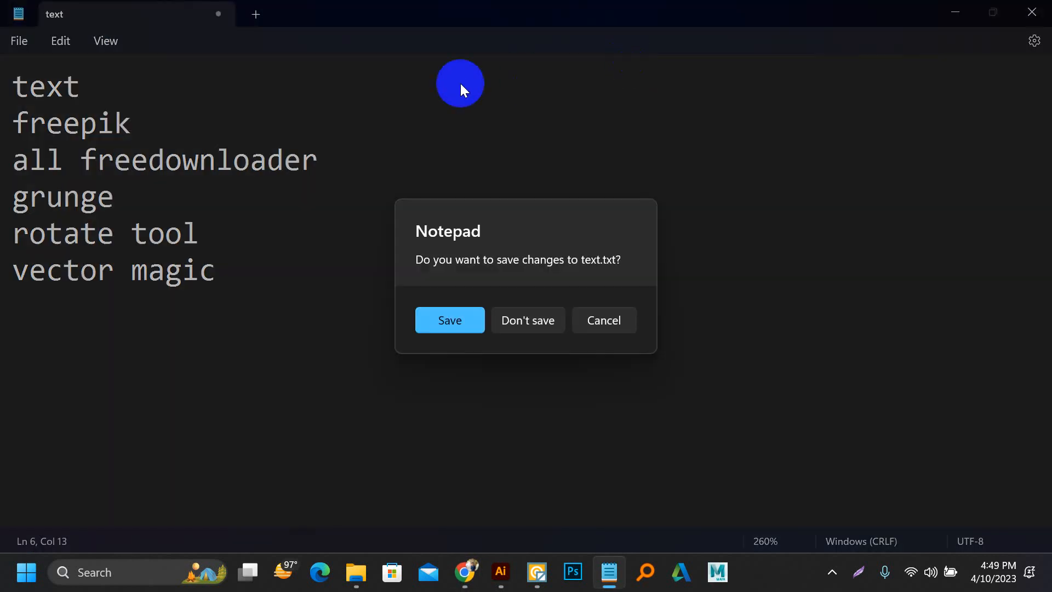
click(523, 318)
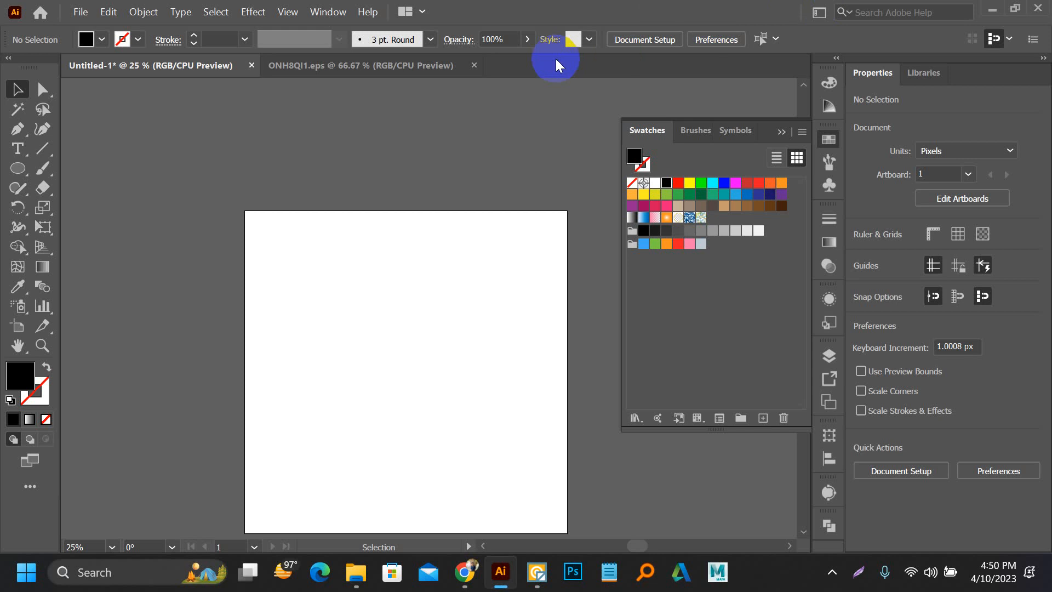
Step: Minimize Illustrator and close Vector Magic with the astronaut export result to return to the desktop
click(991, 11)
click(1015, 57)
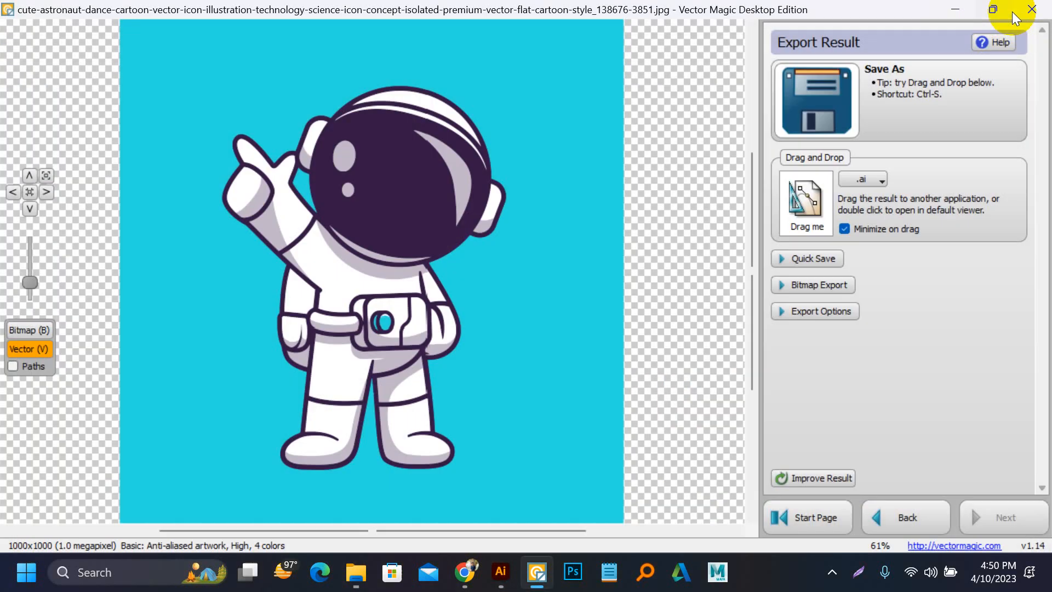
click(1023, 7)
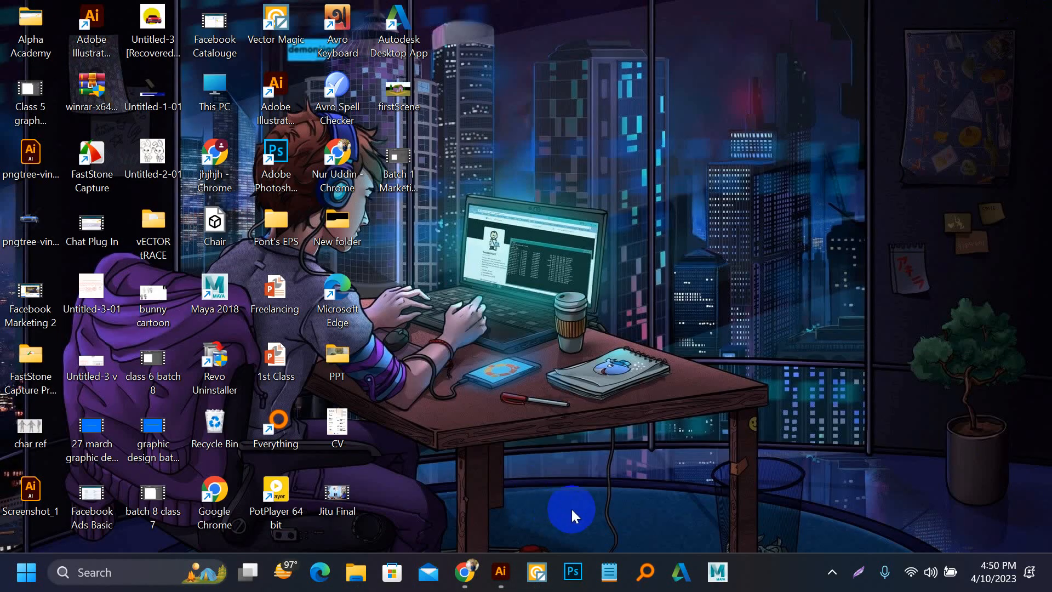